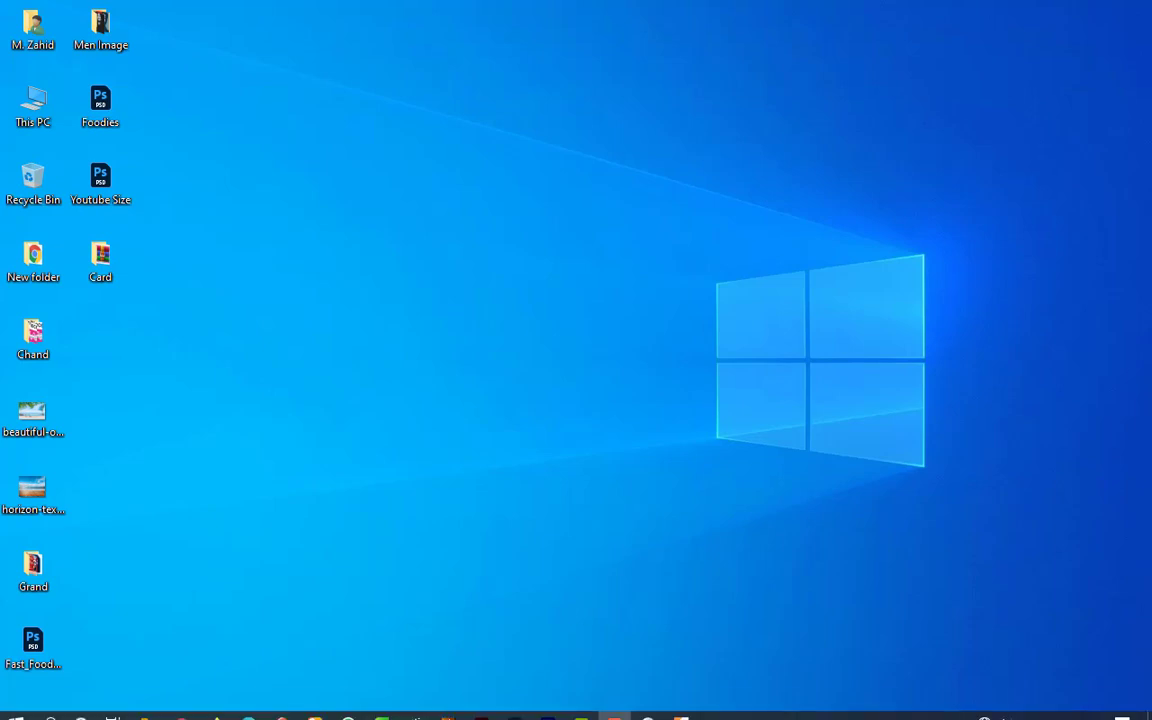
Confirm the blank Untitled-1 image size stays 4.25 × 6.25 inches at 300 ppi
left_click(515, 707)
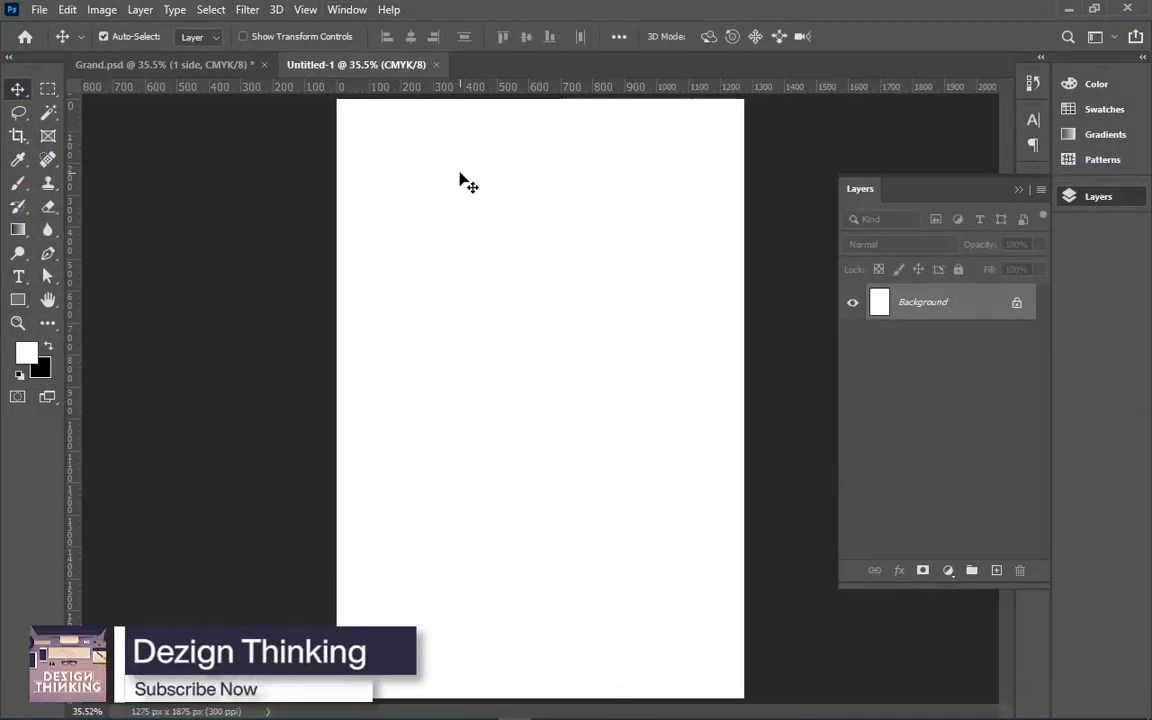
key("ctrl+alt+i")
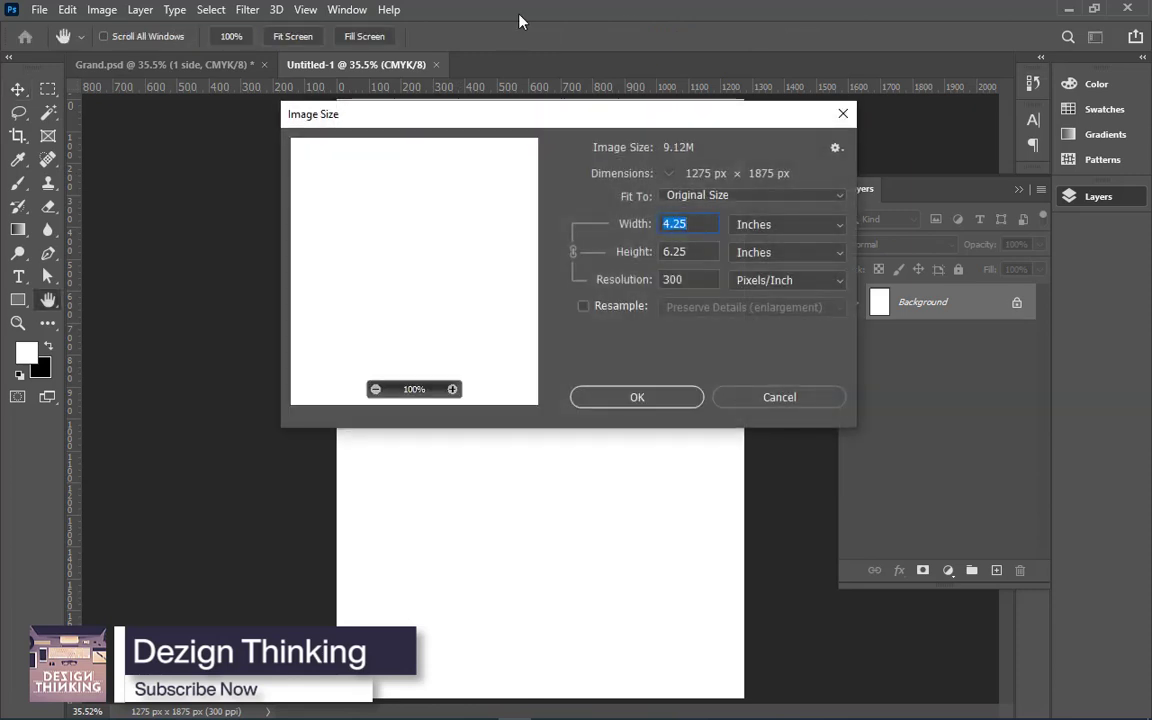
left_click(701, 224)
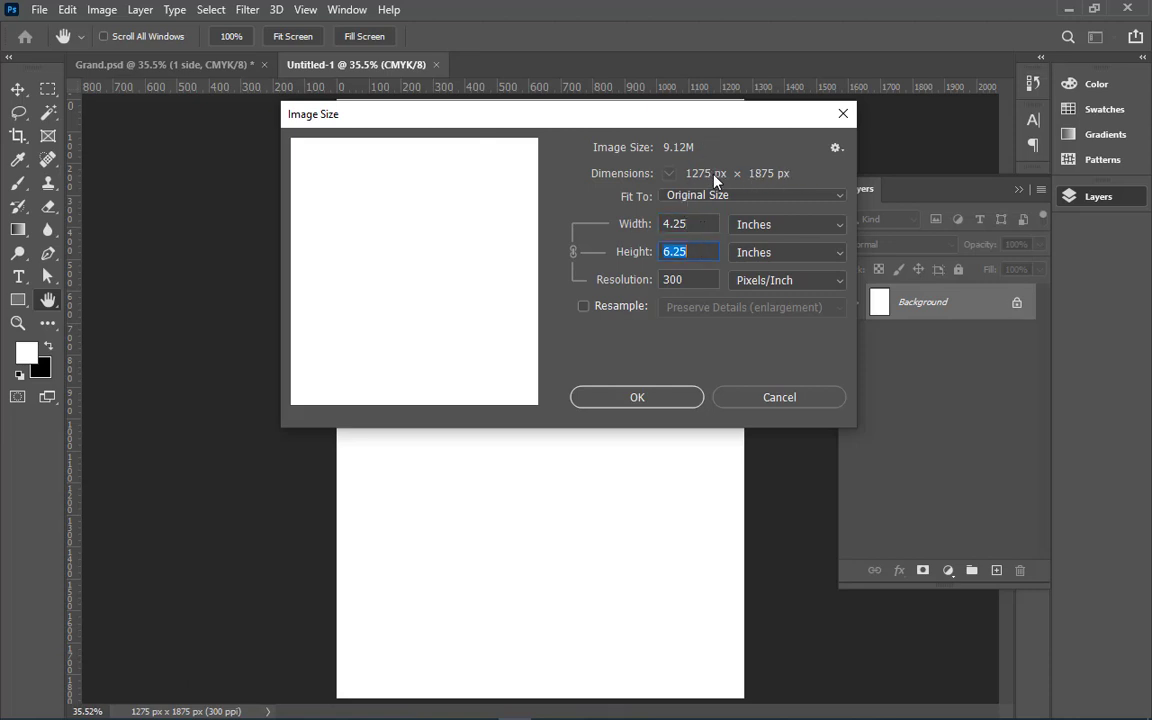
left_click(638, 398)
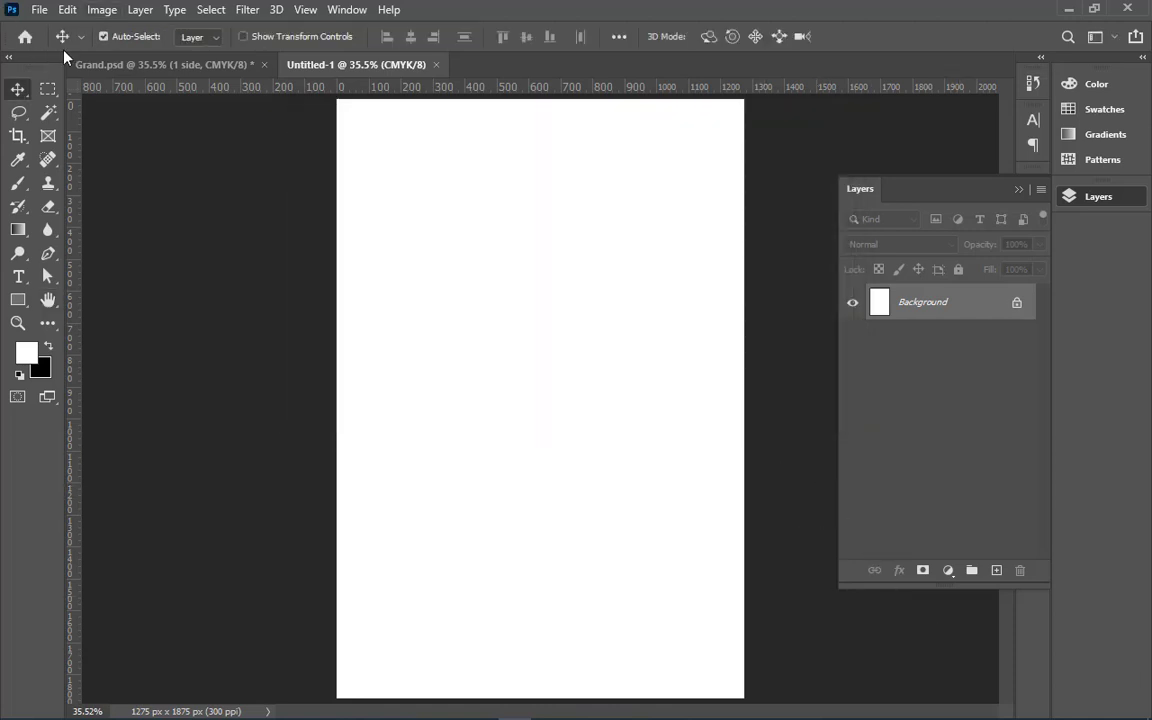
Copy the red background layers 1782 and 1166 from Grand.psd into Untitled-1
left_click(150, 64)
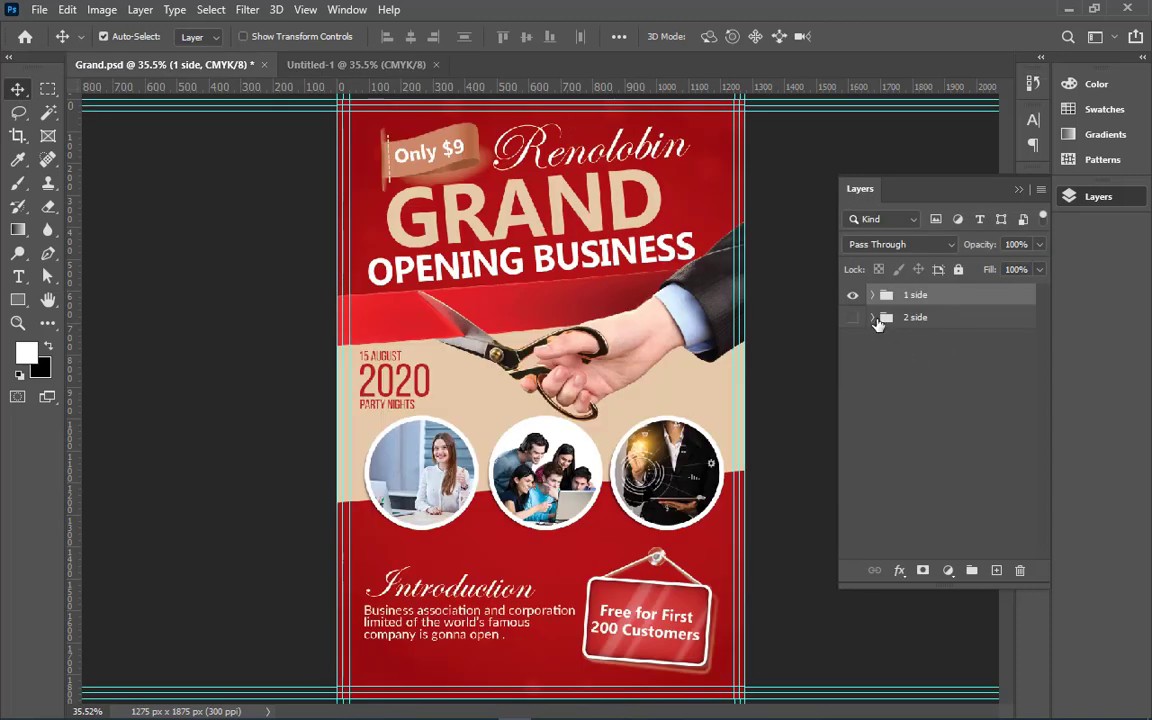
left_click(873, 296)
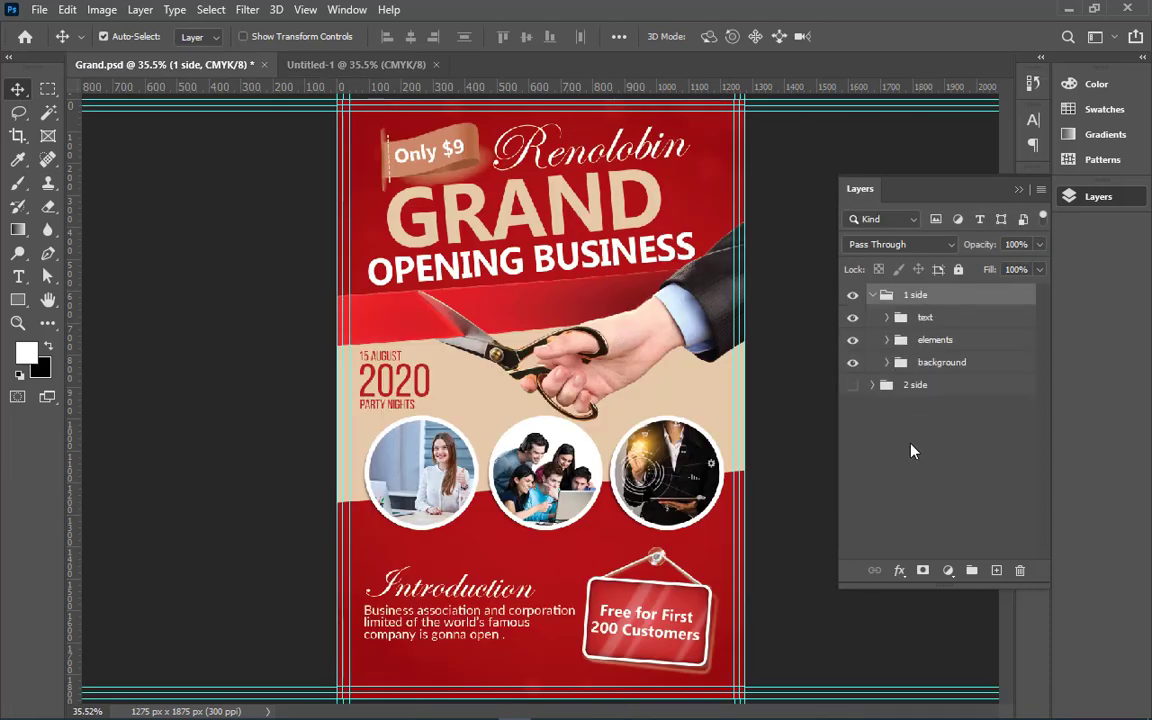
left_click(973, 322)
left_click(942, 366)
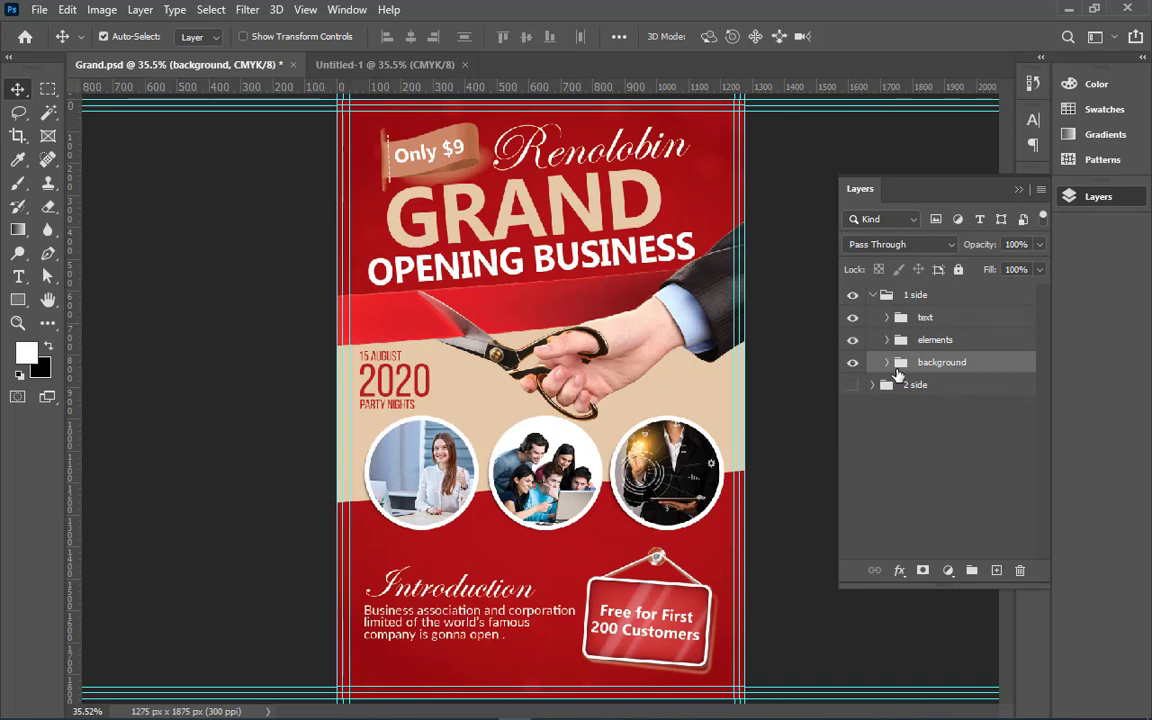
left_click(886, 362)
left_click(908, 430)
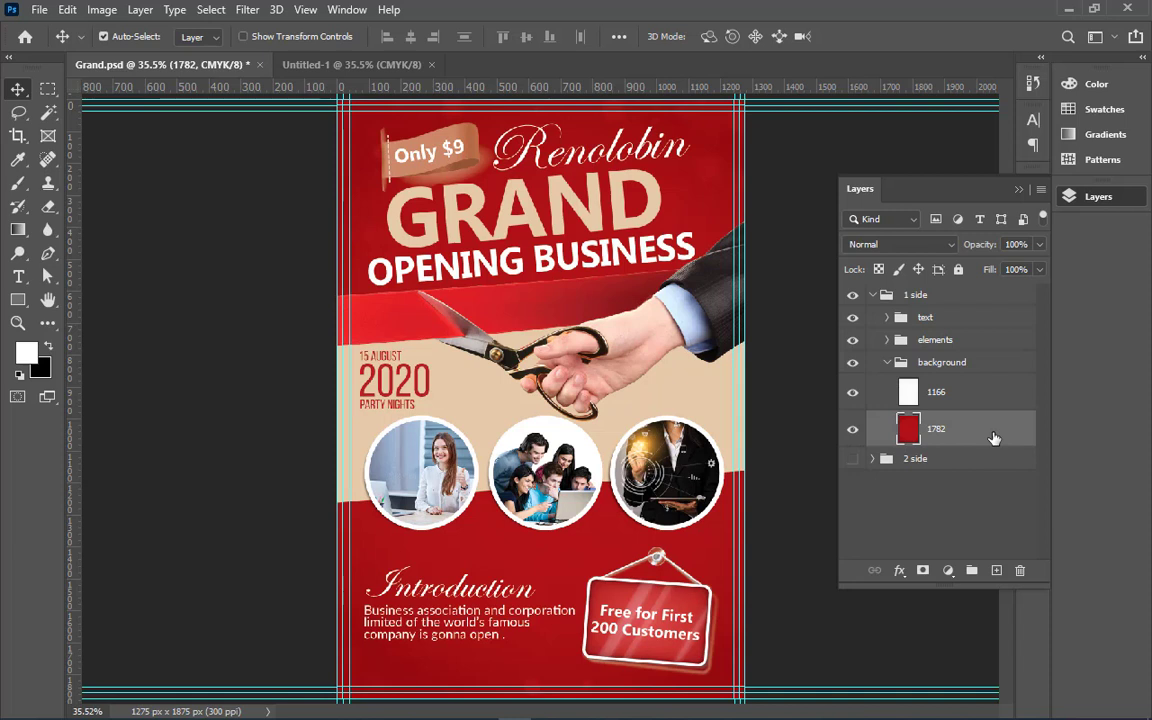
mouse_move(954, 429)
left_mouse_down()
mouse_move(350, 56)
mouse_move(537, 440)
left_mouse_up()
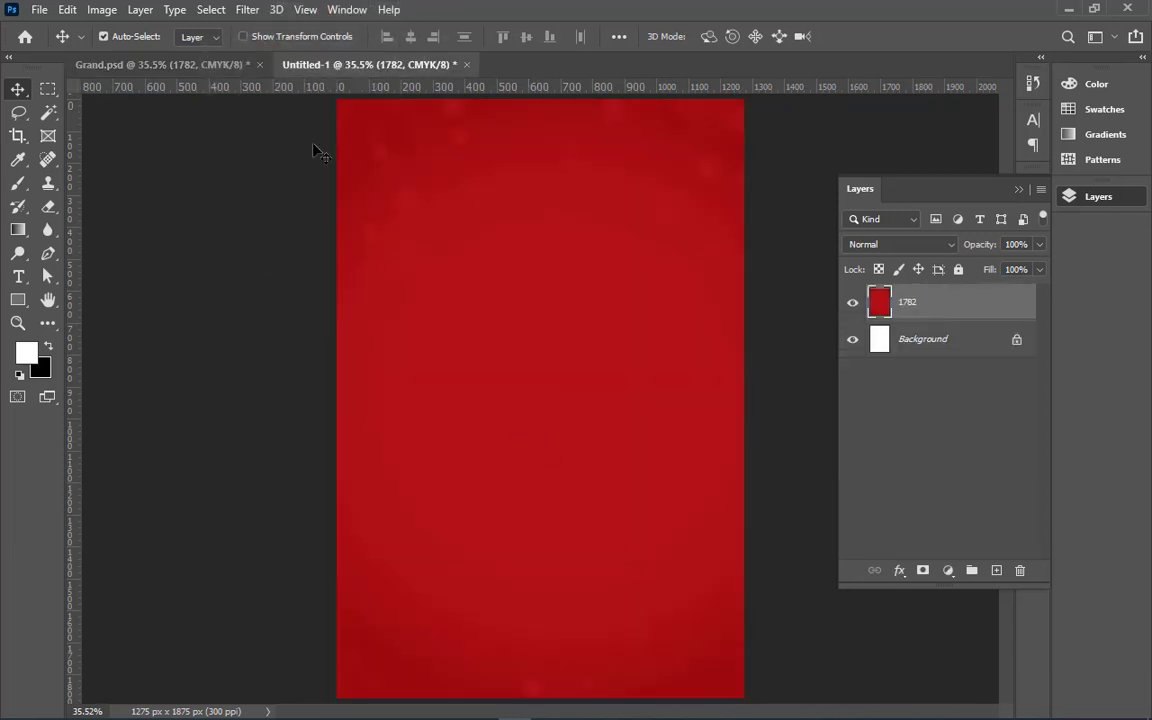
left_click(230, 68)
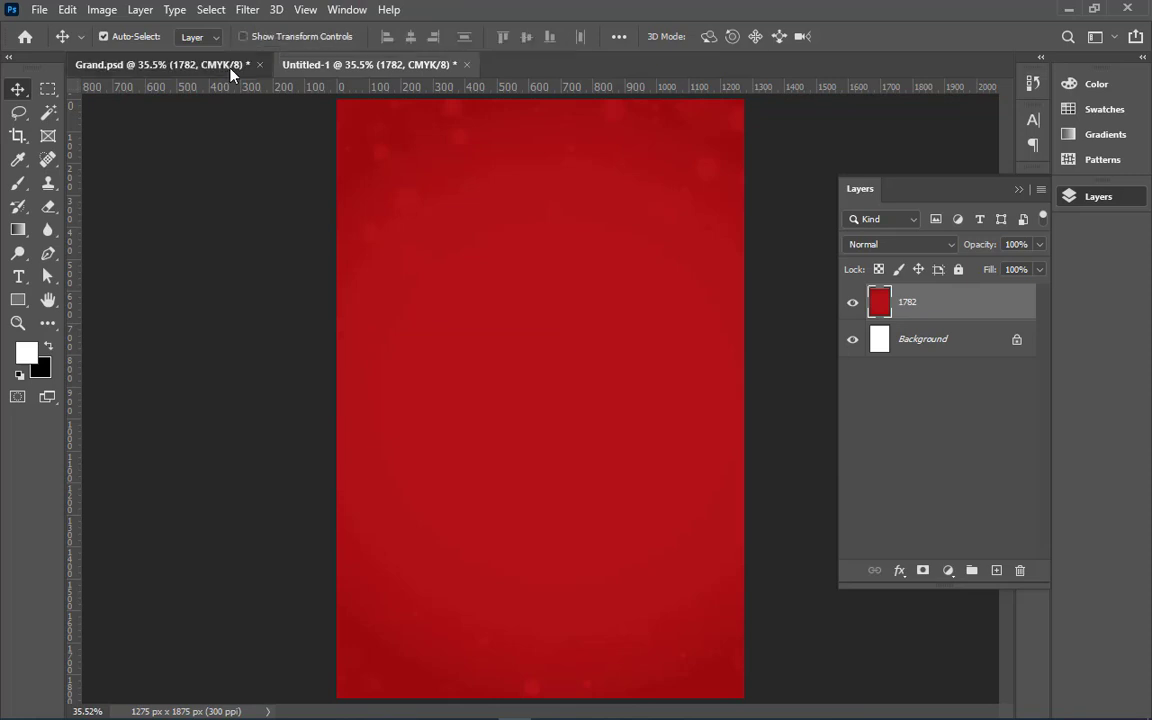
left_click(965, 396)
mouse_move(965, 396)
left_mouse_down()
mouse_move(461, 255)
mouse_move(590, 570)
left_mouse_up()
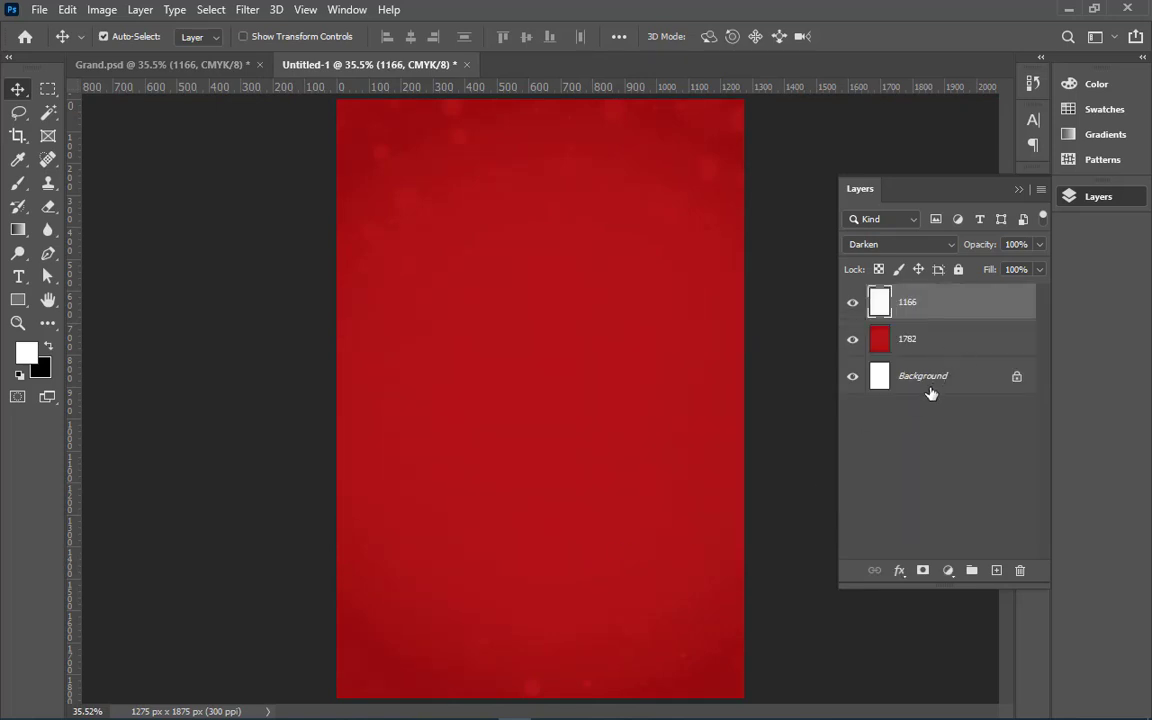
Group layers 1782 and 1166 into a folder named 'BackGround'
key("ctrl")
left_click(945, 340)
left_click(958, 316, "shift")
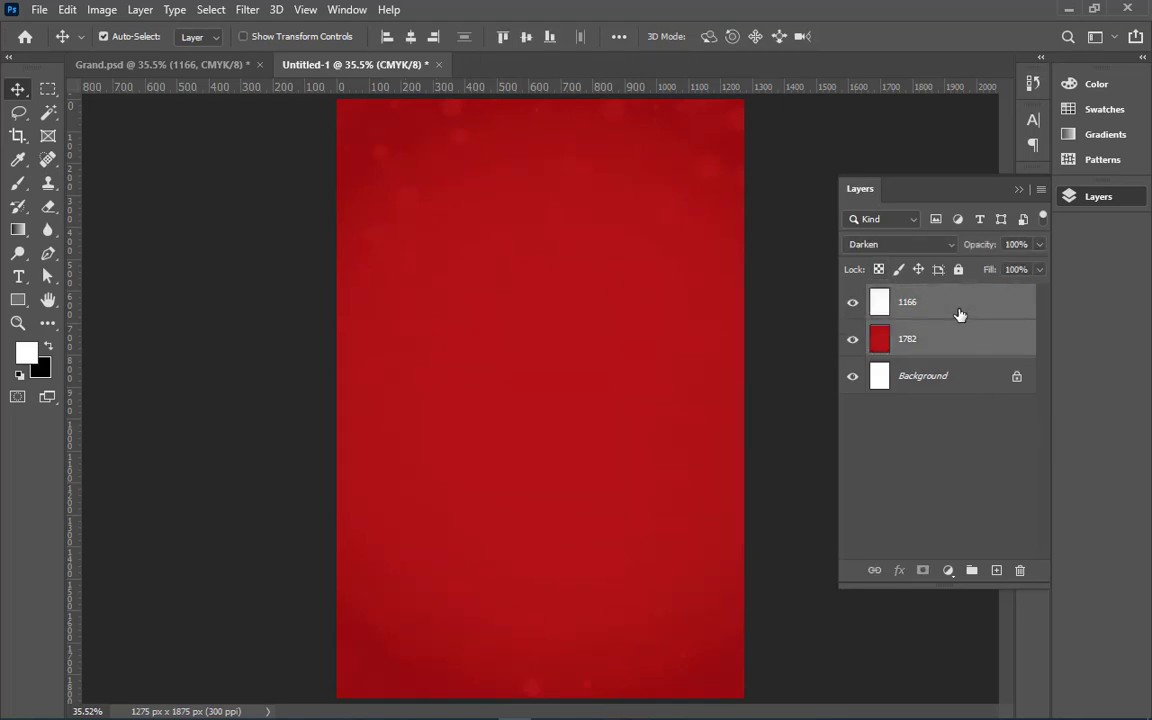
key("ctrl+g")
left_click(853, 297)
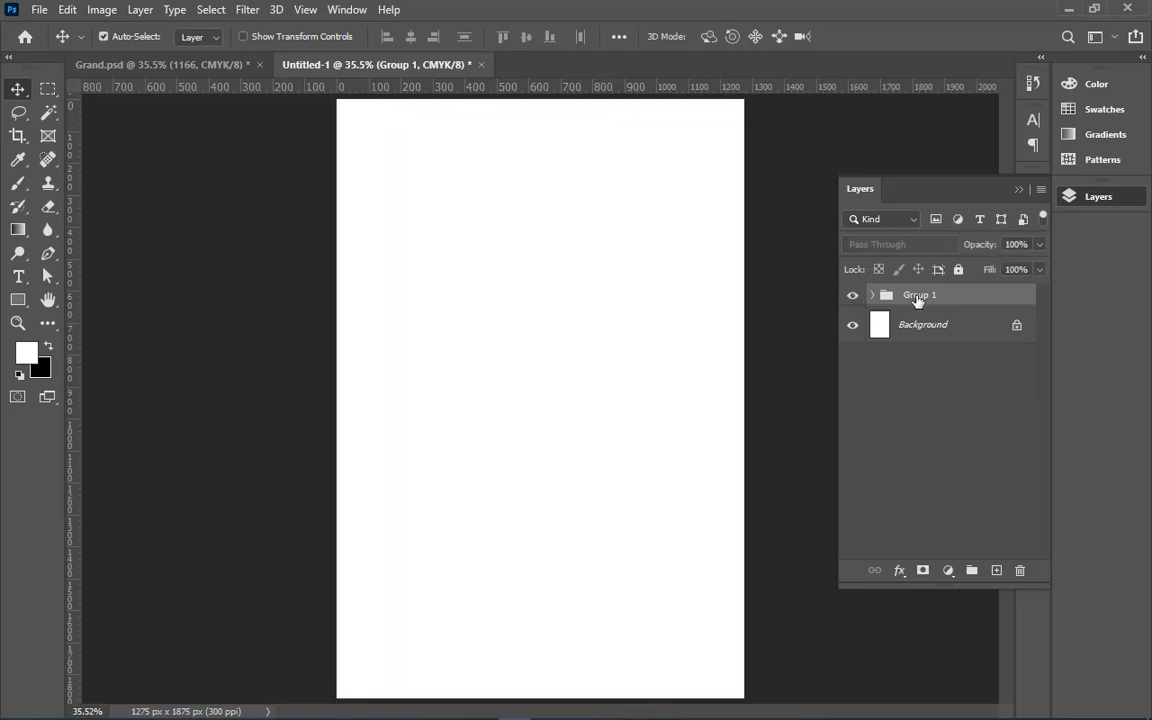
double_click(920, 295)
key("BackSpace")
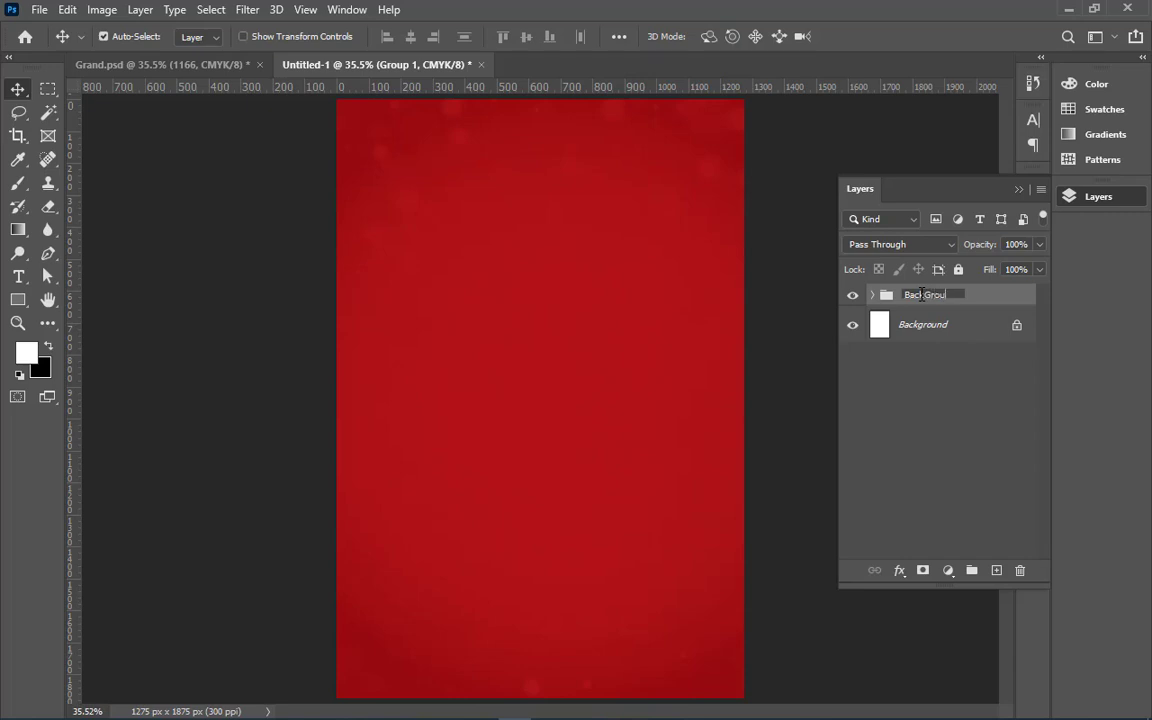
key("Return")
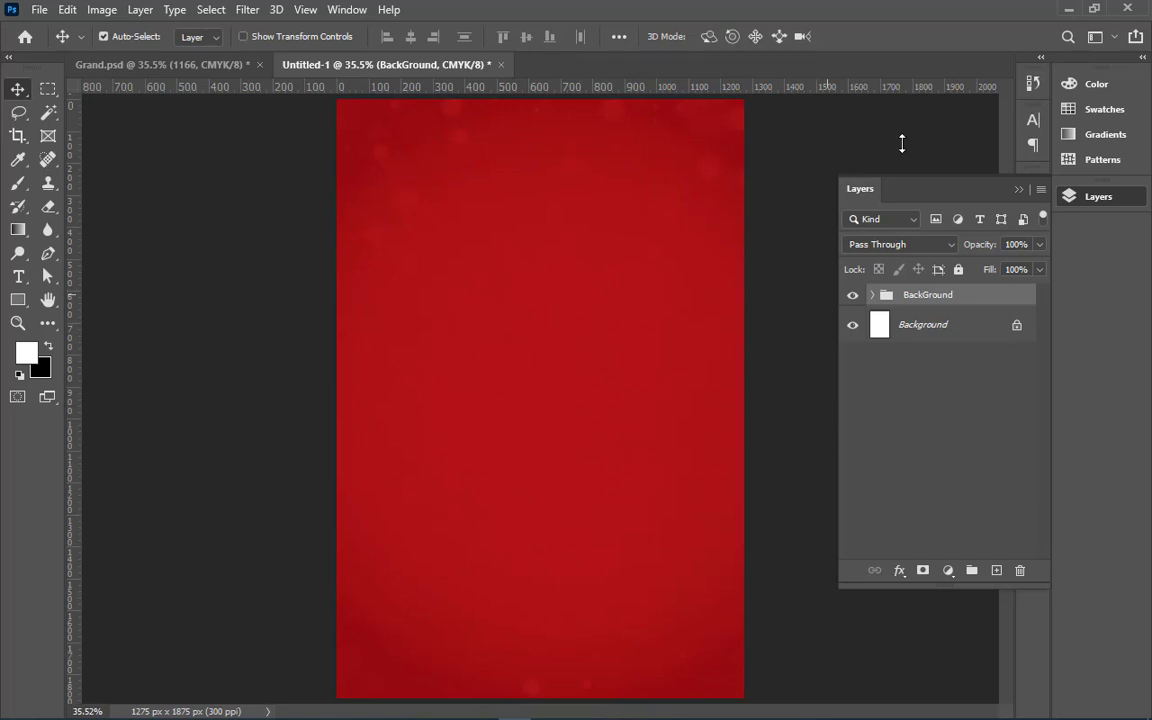
In Grand.psd, collapse the background group and inspect the elements group's layers
left_click(186, 58)
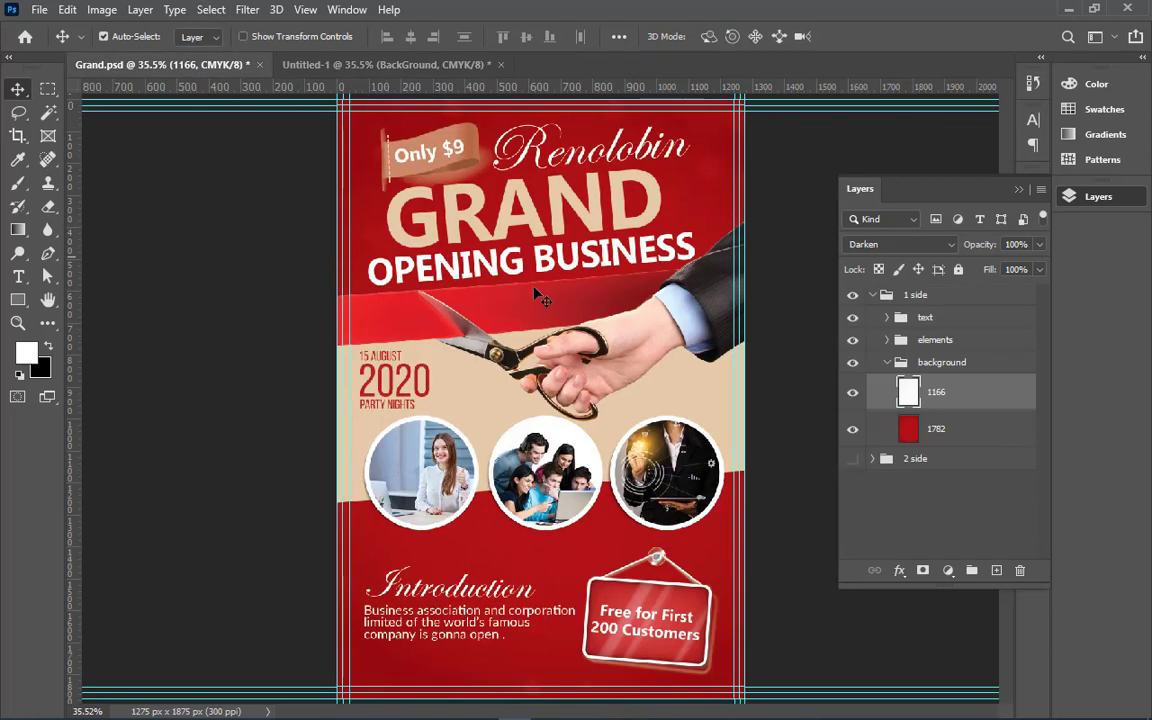
left_click(893, 365)
left_click(852, 362)
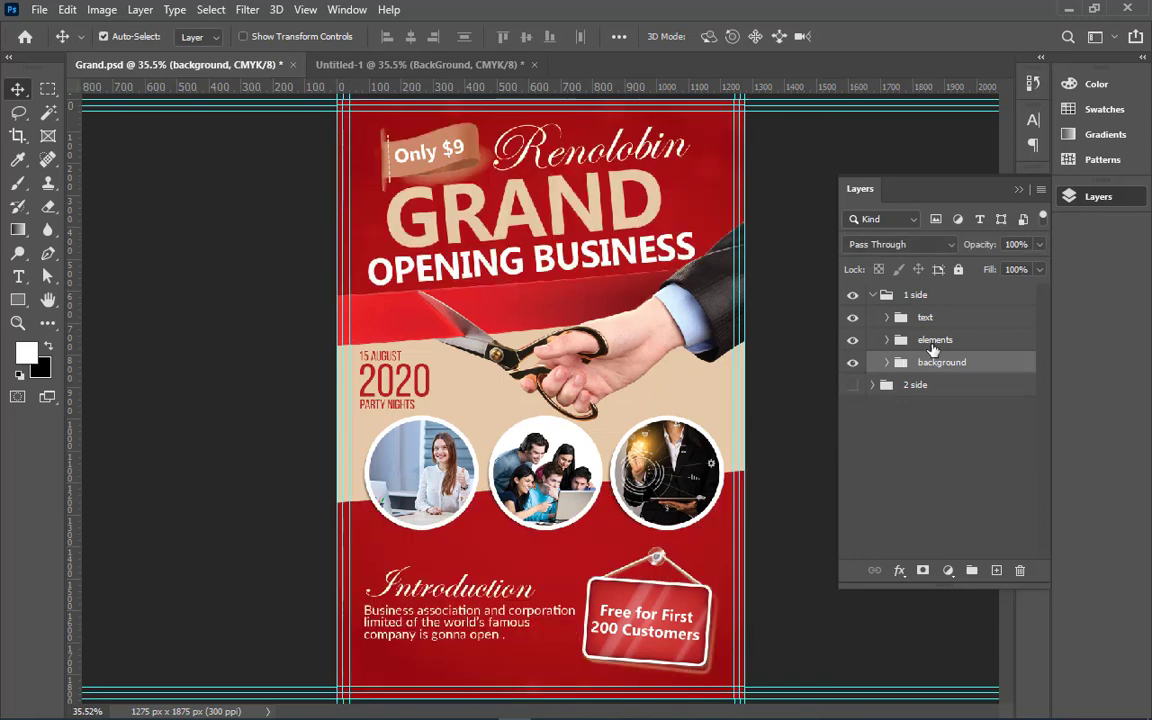
left_click(930, 340)
left_click(852, 340)
left_click(852, 340)
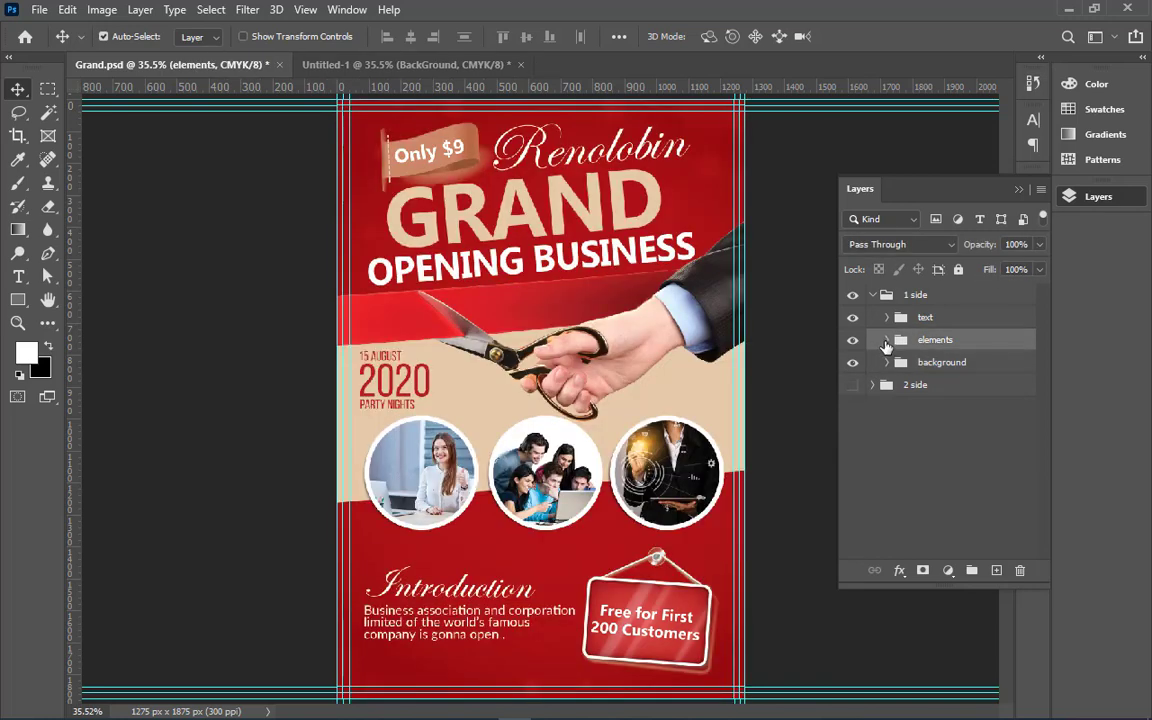
left_click(886, 340)
left_click(866, 370)
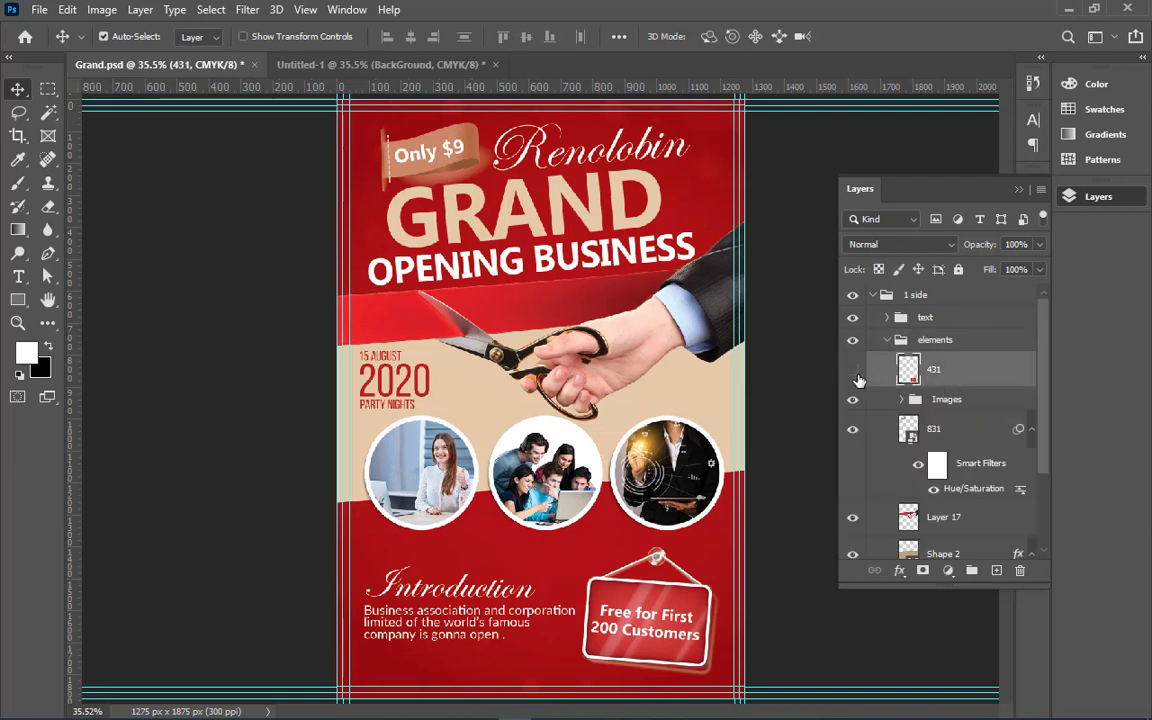
left_click(852, 370)
left_click(852, 370)
left_click(852, 370)
Copy the Images group with the three circular photos into Untitled-1
left_click(886, 340)
left_click(852, 340)
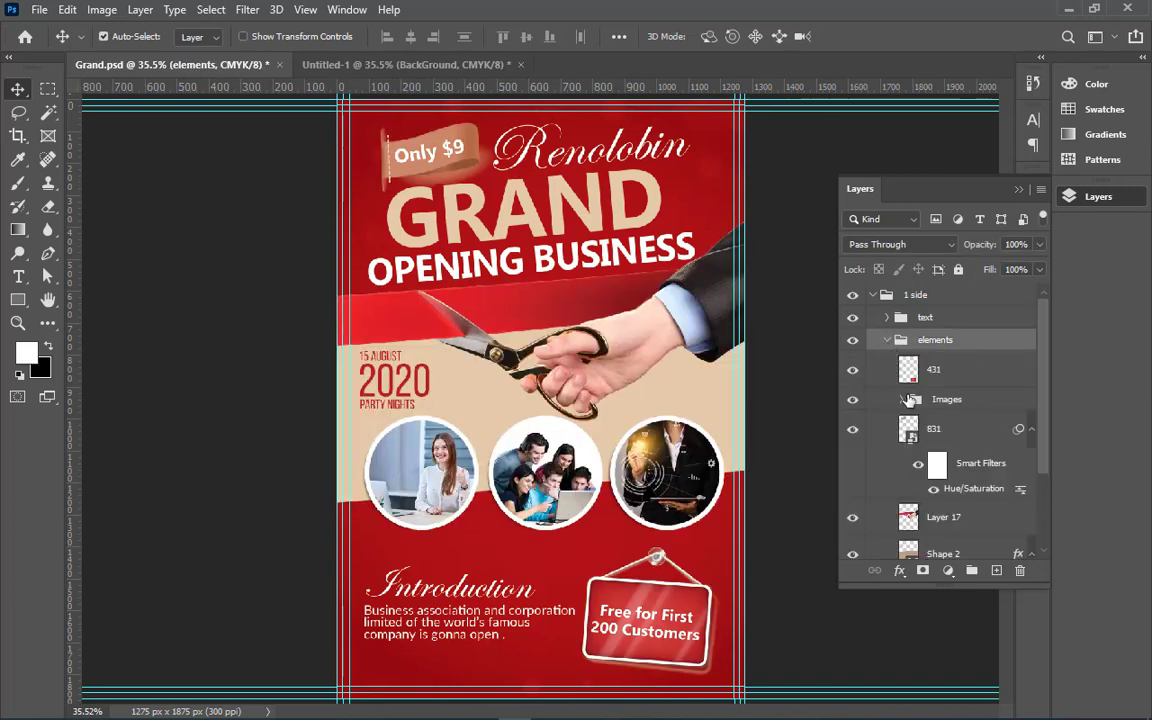
left_click(937, 404)
left_click(852, 399)
left_click(852, 399)
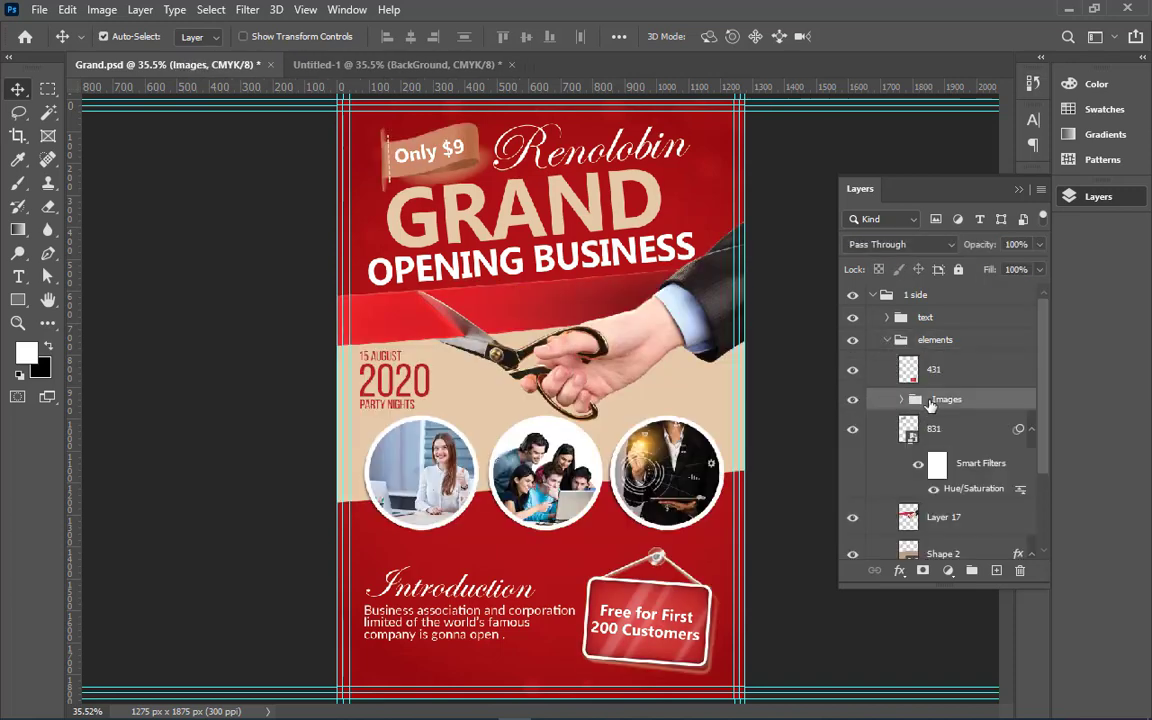
mouse_move(960, 402)
left_mouse_down()
mouse_move(408, 112)
mouse_move(540, 405)
left_mouse_up()
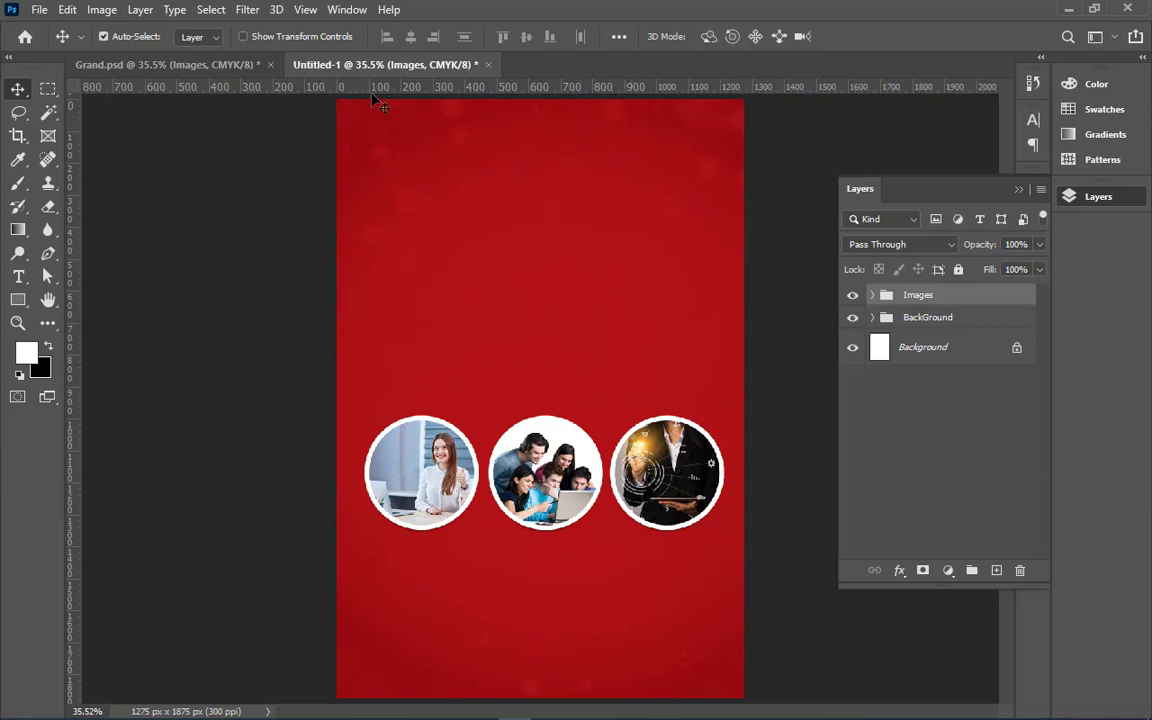
left_click(198, 64)
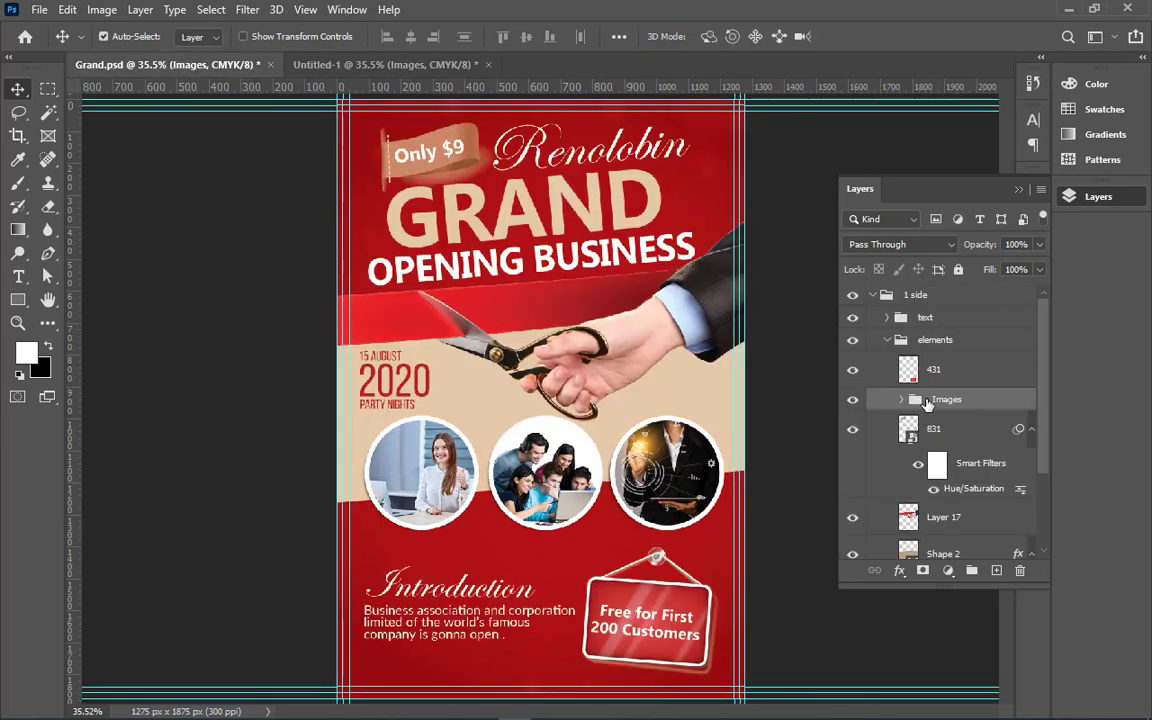
Copy Layer 17, the scissors-cutting-ribbon artwork, into Untitled-1 as Layer 1
left_click(938, 525)
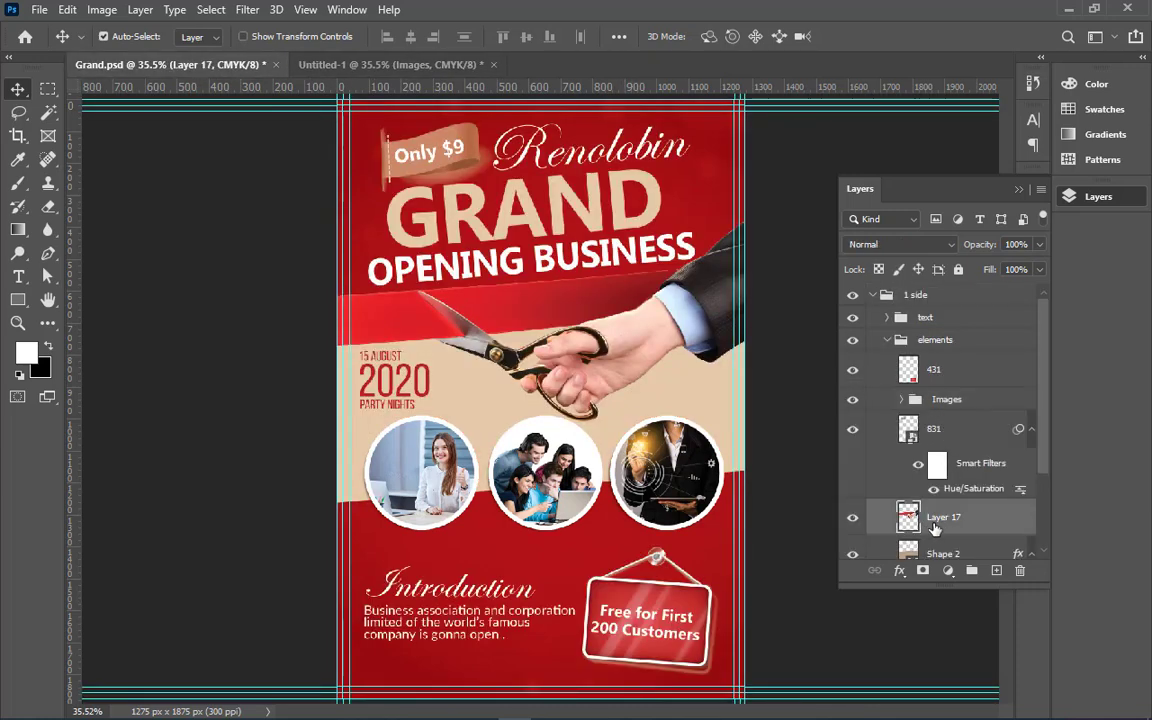
left_click(852, 517)
left_click(852, 517)
mouse_move(938, 520)
left_mouse_down()
mouse_move(421, 68)
mouse_move(514, 211)
mouse_move(605, 299)
left_mouse_up()
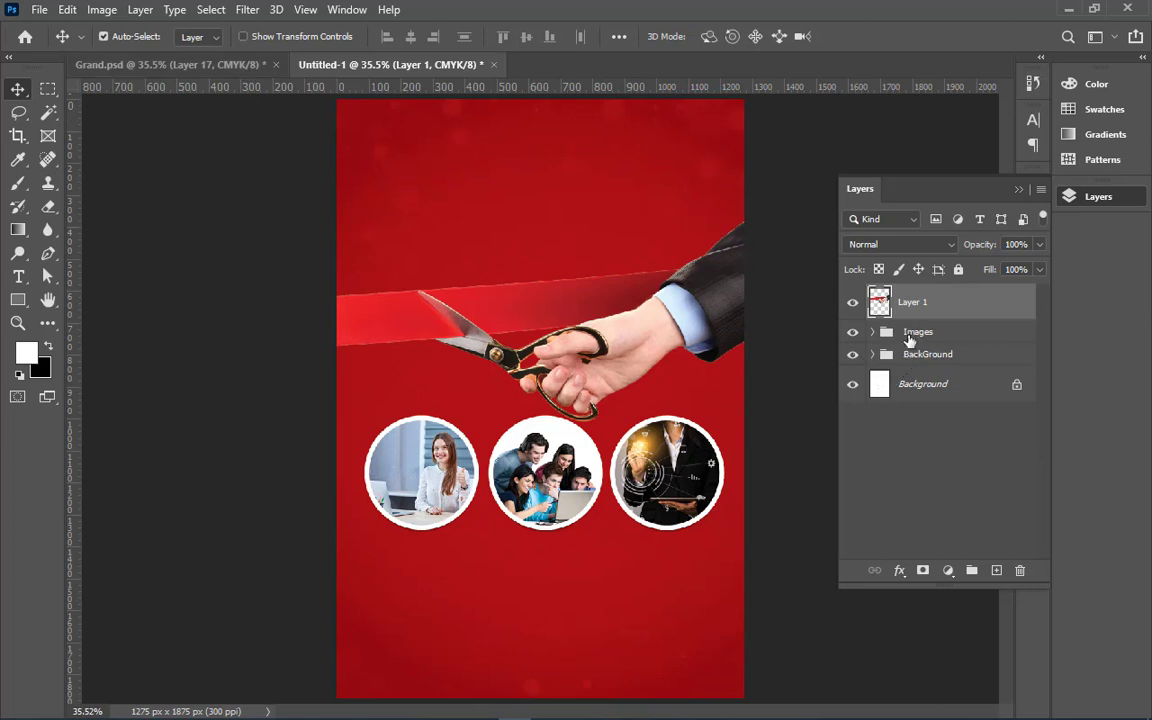
left_click(909, 336)
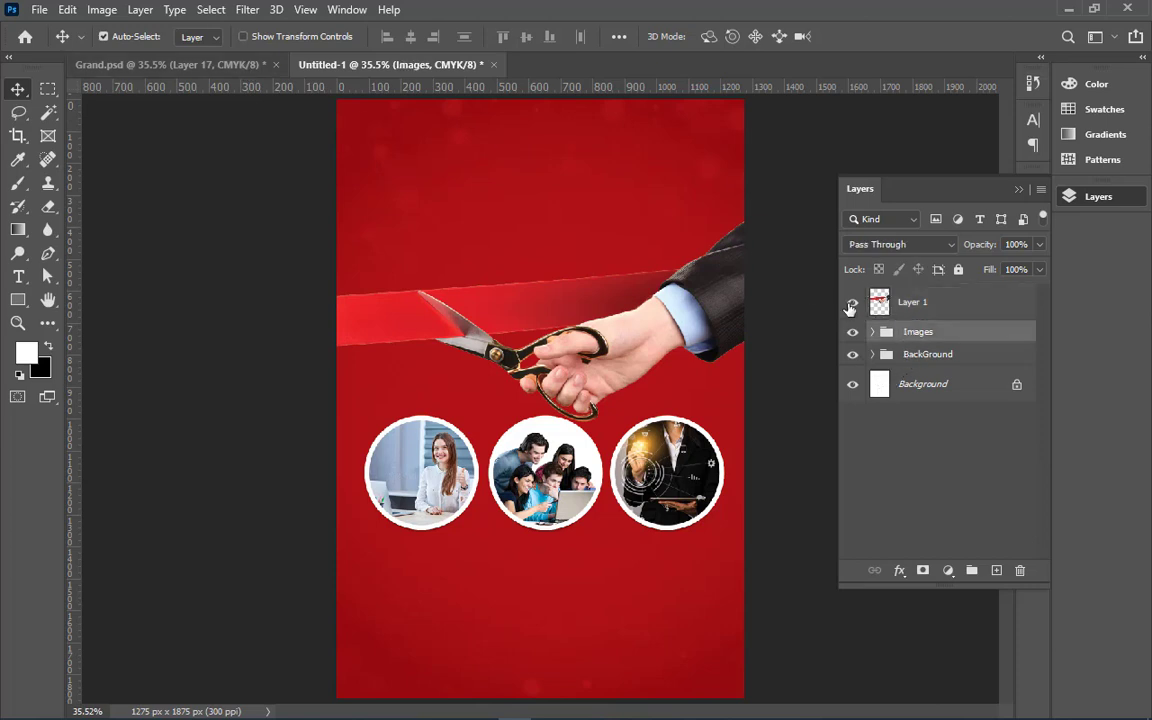
left_click(852, 302)
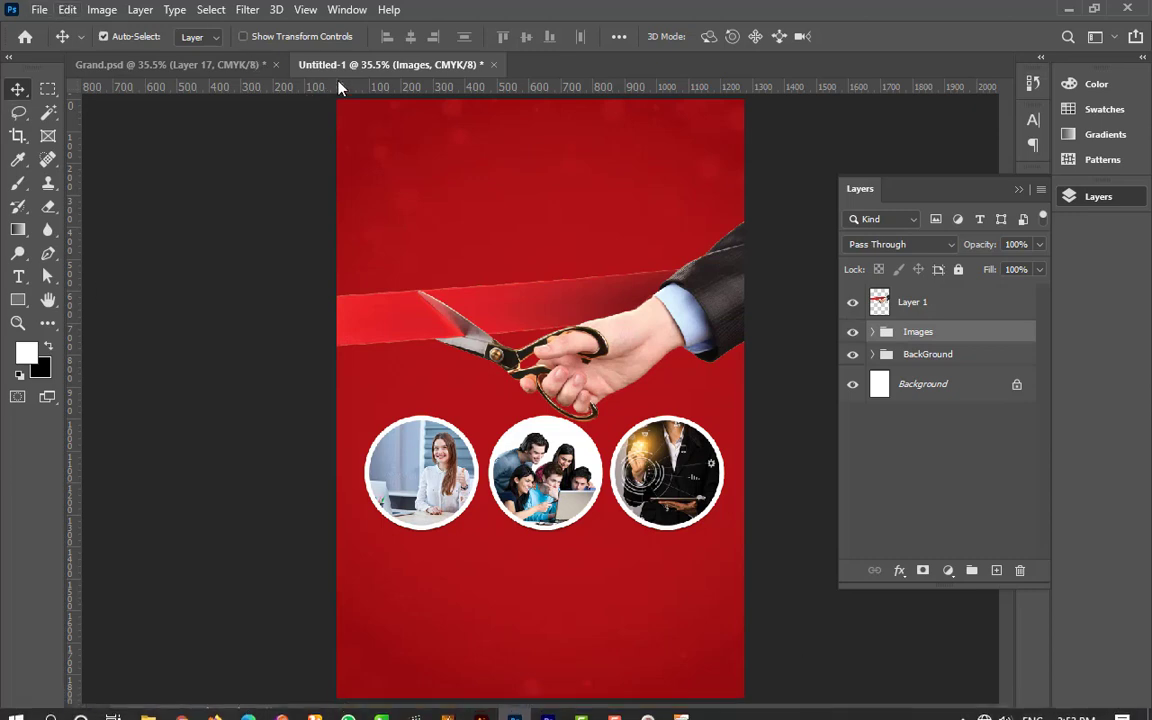
left_click(190, 64)
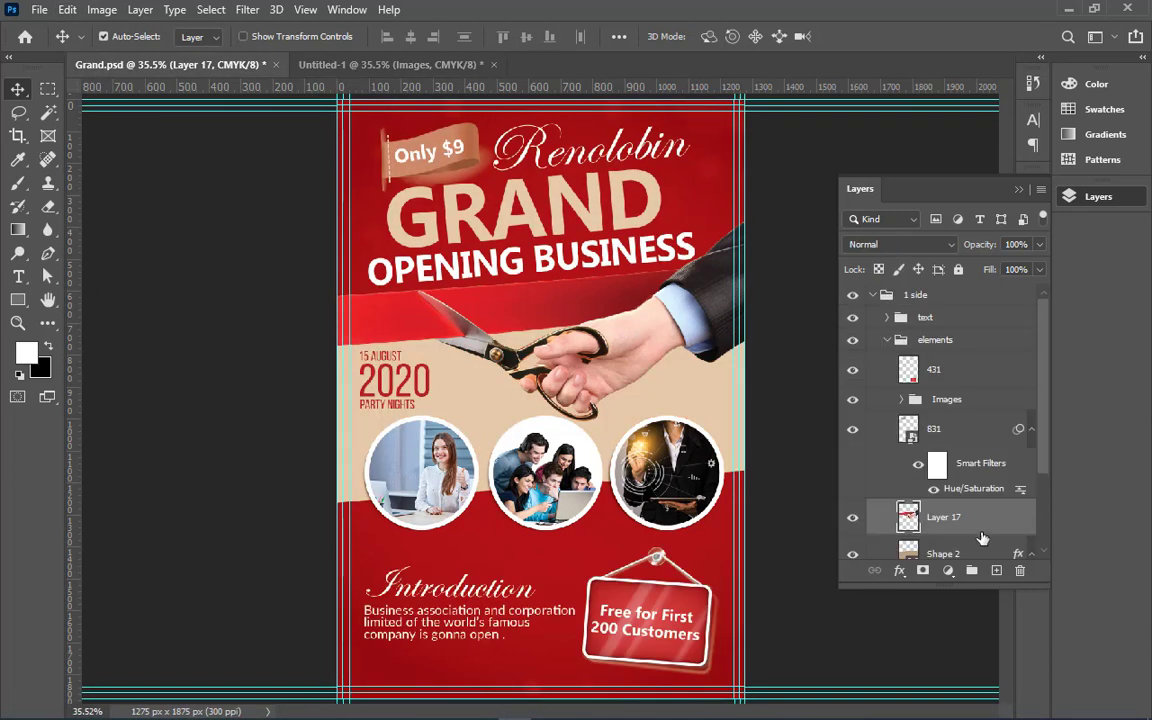
Copy Shape 2 with its effects into Untitled-1 and move the Images folder above it
left_click(975, 553)
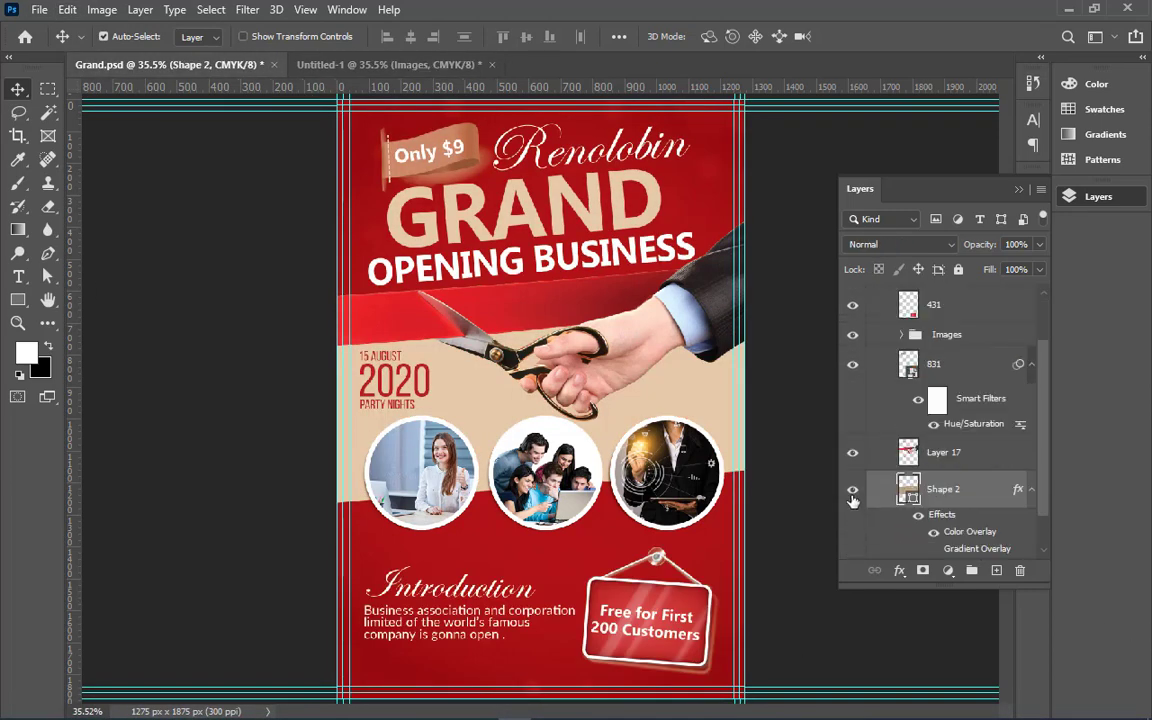
left_click(852, 490)
mouse_move(898, 488)
left_mouse_down()
mouse_move(423, 72)
mouse_move(548, 398)
left_mouse_up()
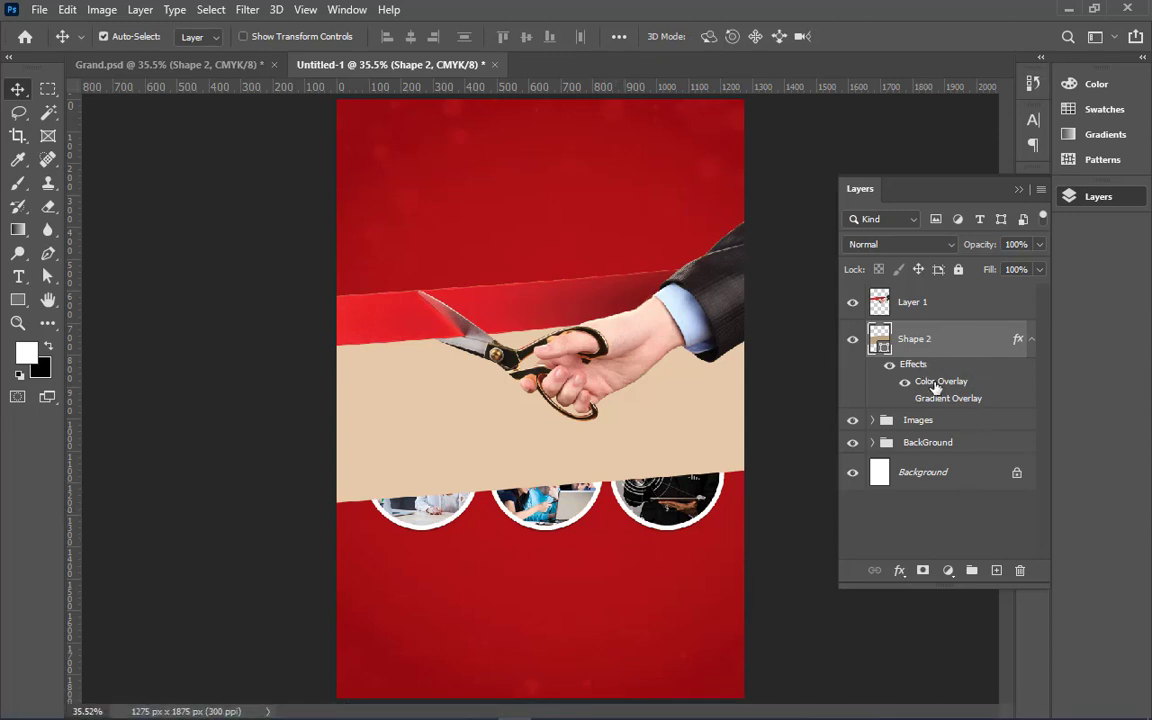
left_click_drag(938, 424, 922, 322)
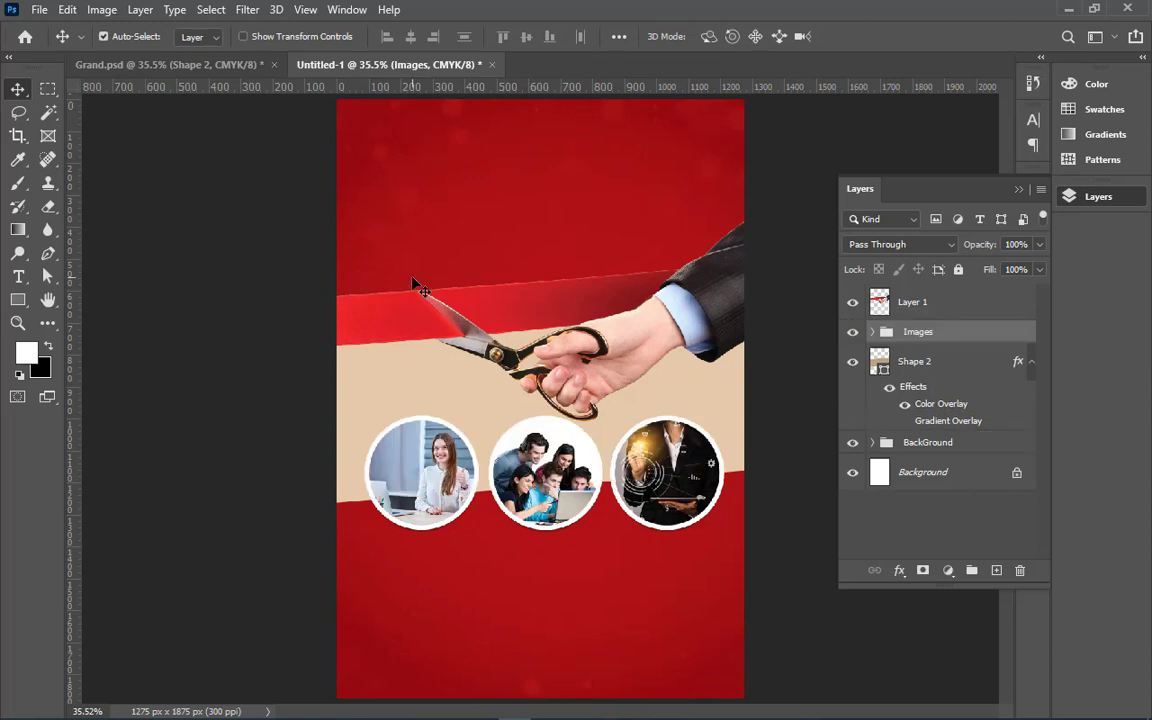
Rename the ribbon-and-scissors layer in Untitled-1 to 'Ribon Cut'
left_click(906, 365)
left_click(900, 302)
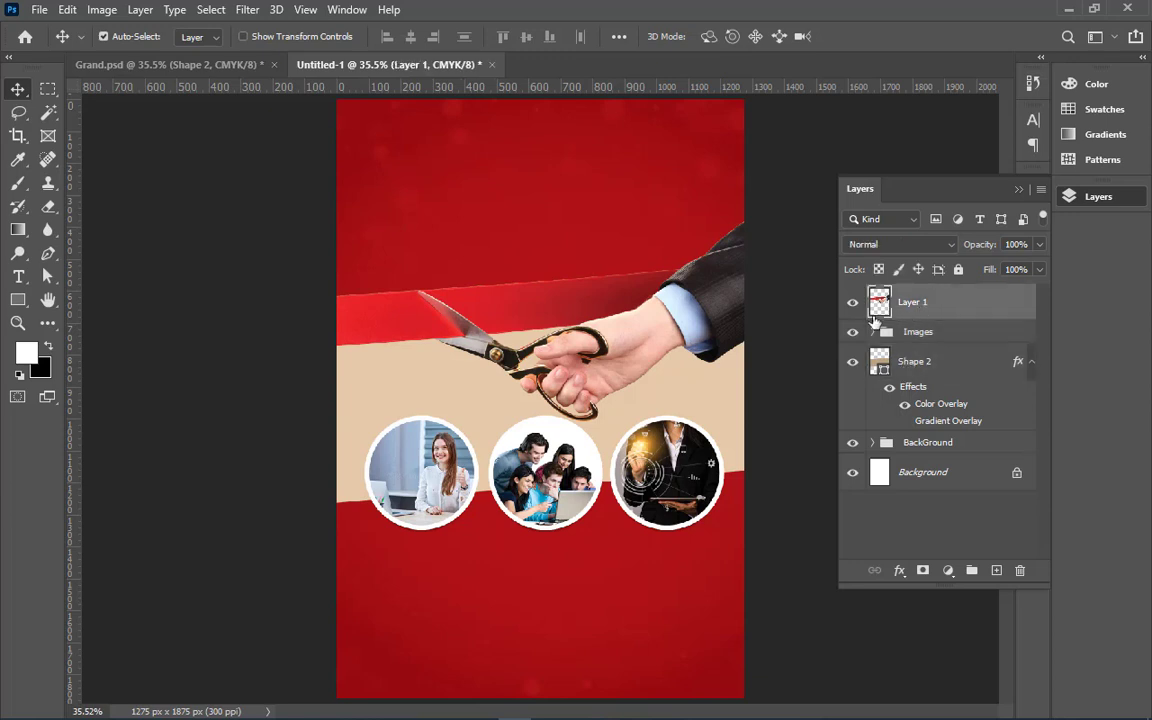
left_click(851, 313)
left_click(851, 313)
double_click(914, 302)
key("BackSpace")
type("Ribon Cut")
key("Return")
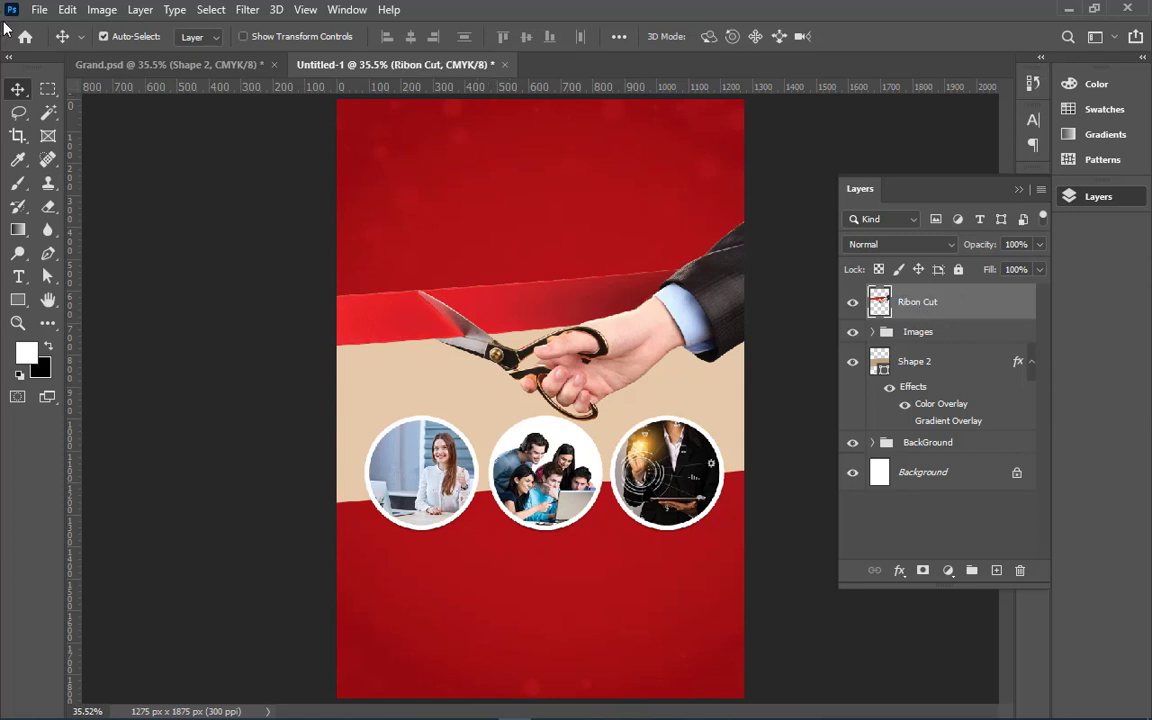
left_click(240, 64)
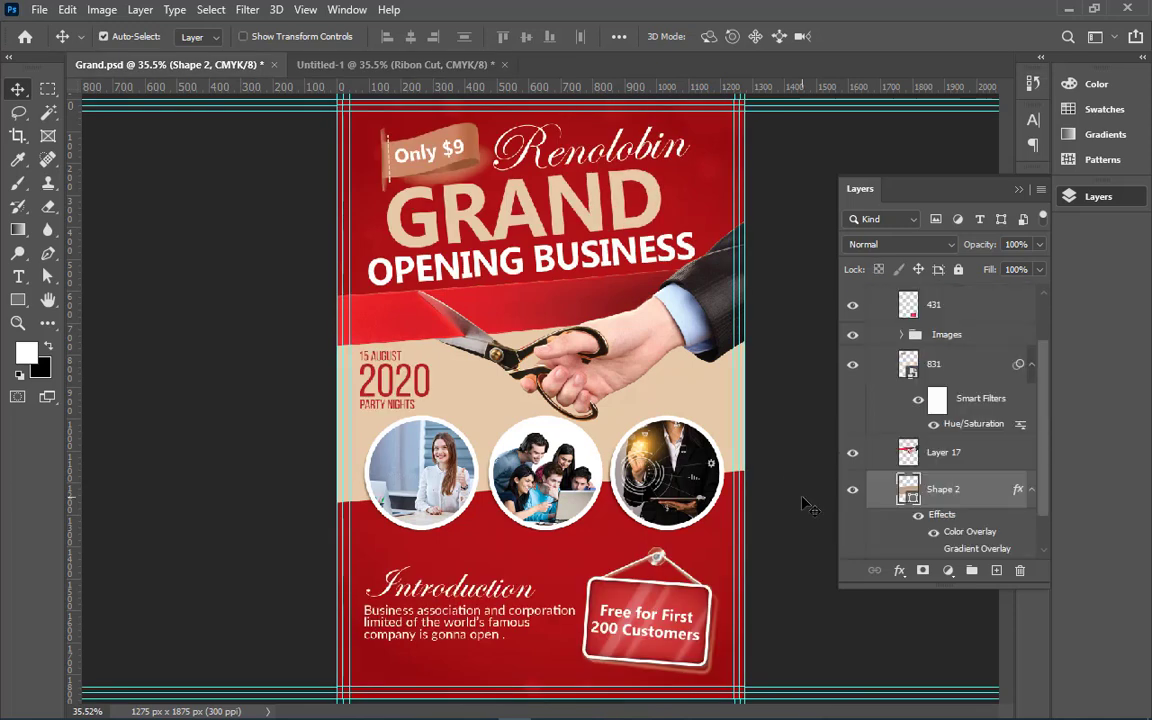
Find the Only $9 ribbon tag layer 831 and copy it into Untitled-1
left_click(853, 491)
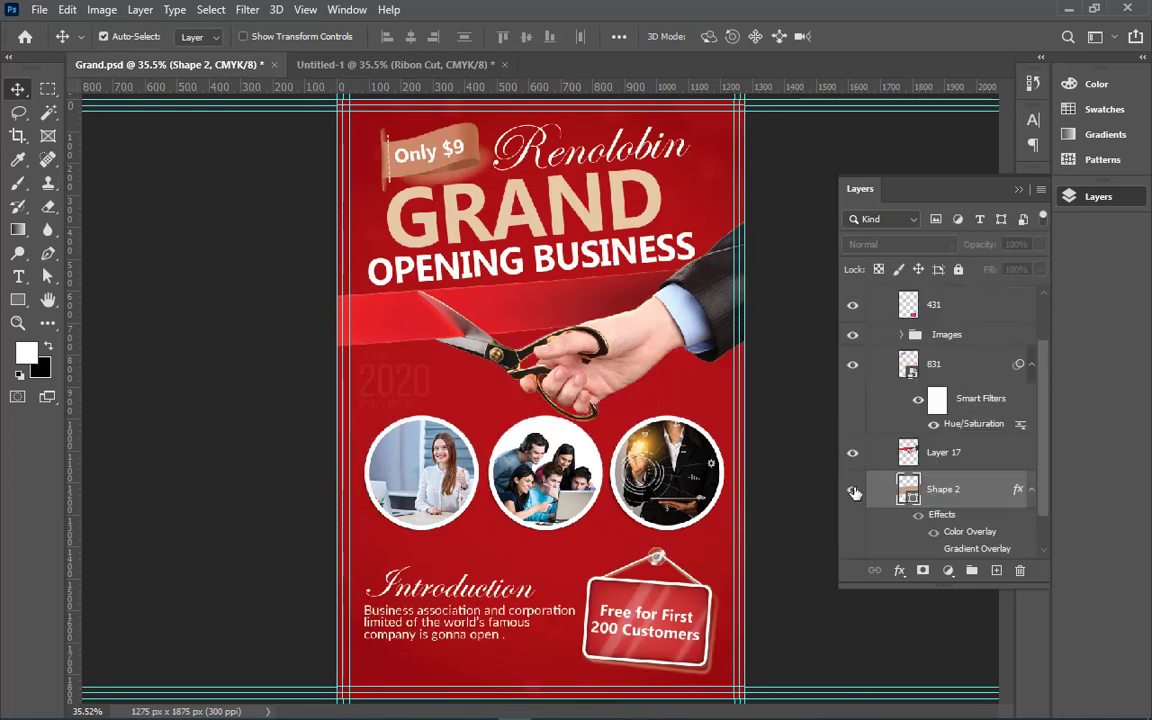
left_click(853, 491)
left_click(853, 491)
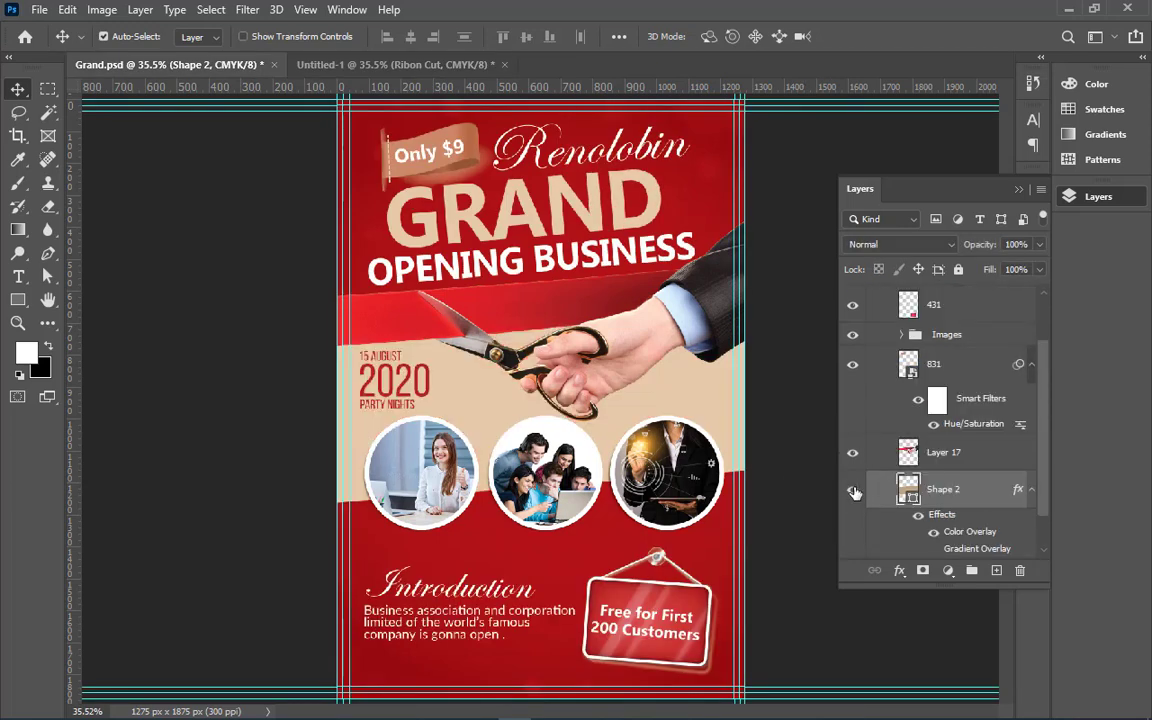
left_click(856, 372)
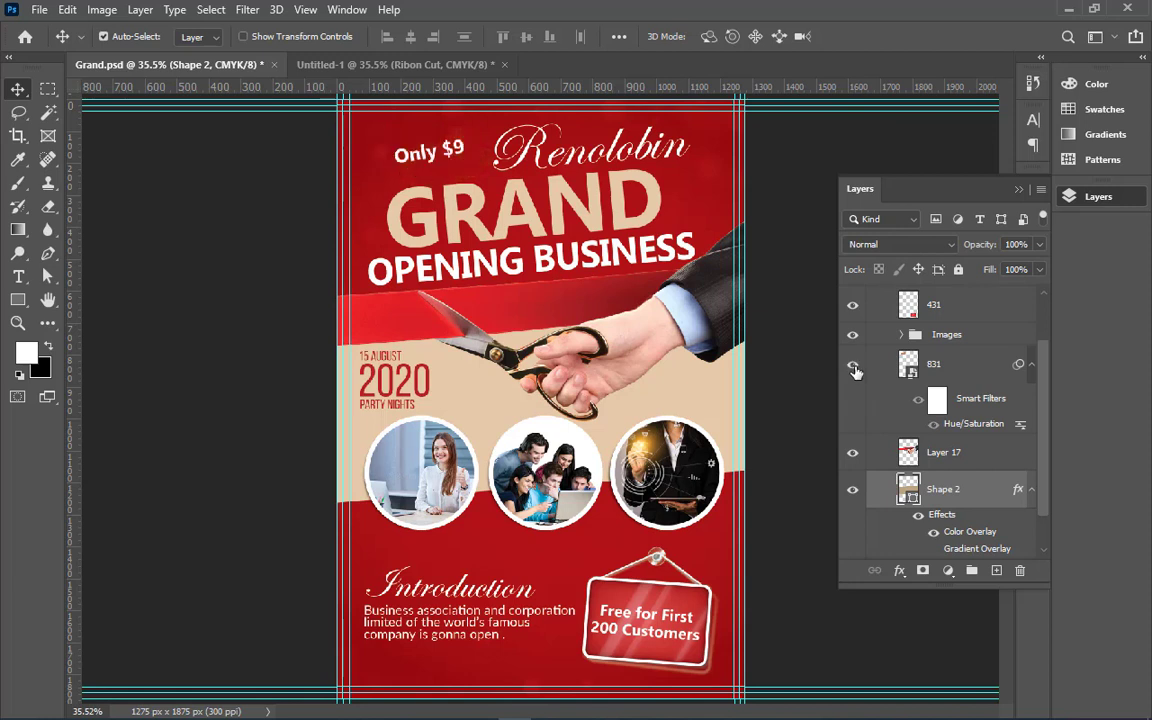
left_click(856, 372)
left_click(910, 372)
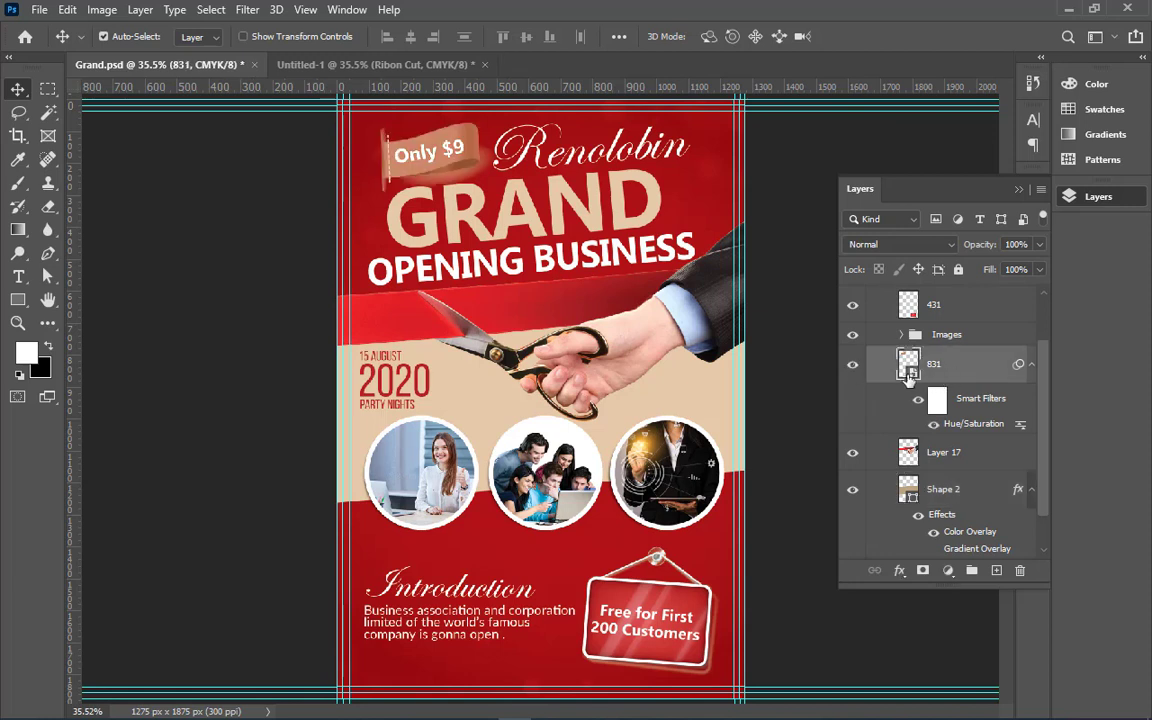
left_click(852, 369)
left_click(852, 369)
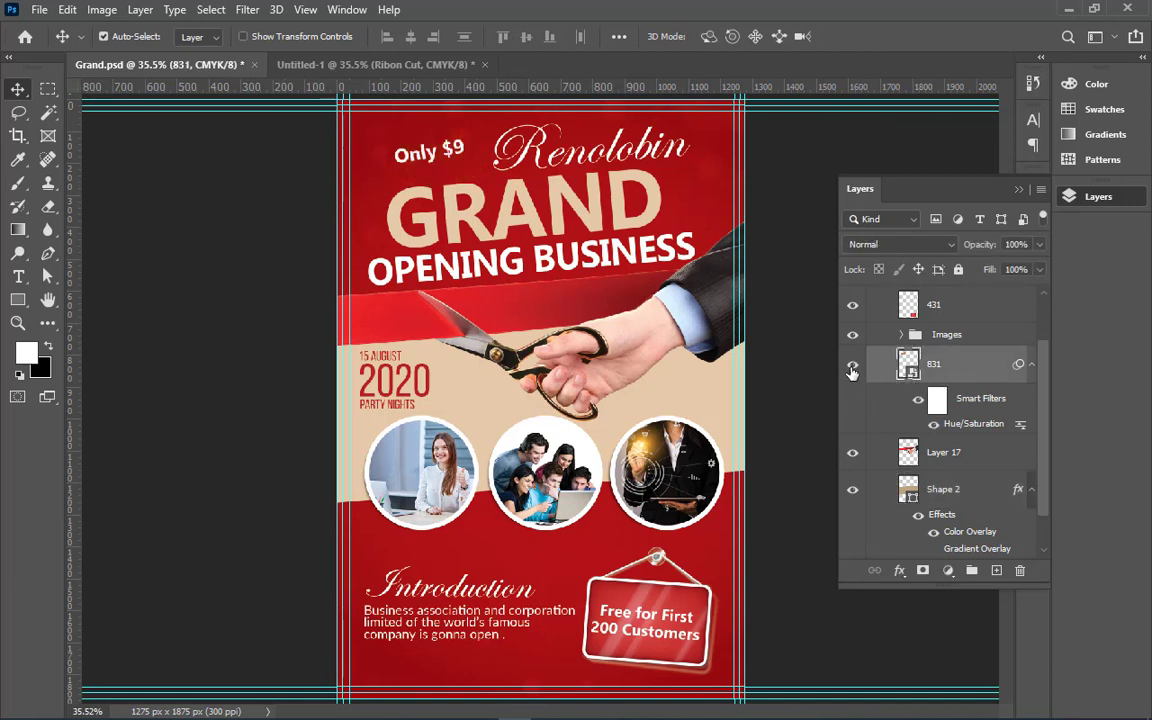
left_click(852, 367)
left_click(852, 367)
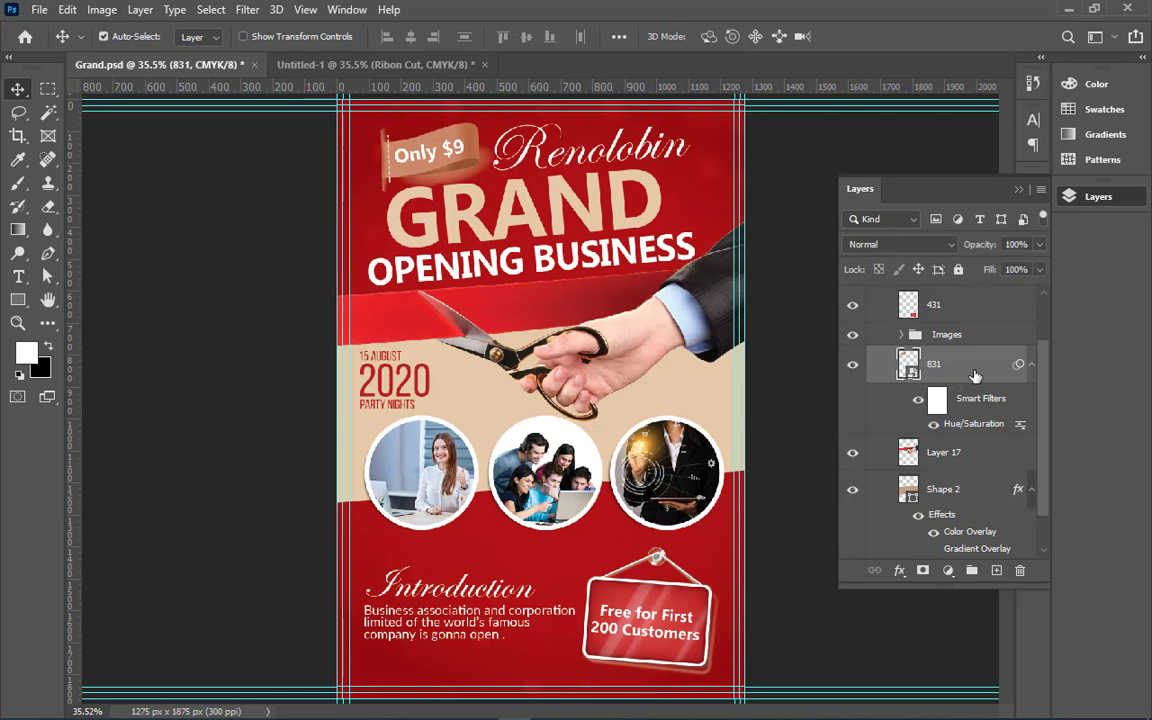
mouse_move(975, 374)
left_mouse_down()
mouse_move(444, 62)
mouse_move(484, 186)
left_mouse_up()
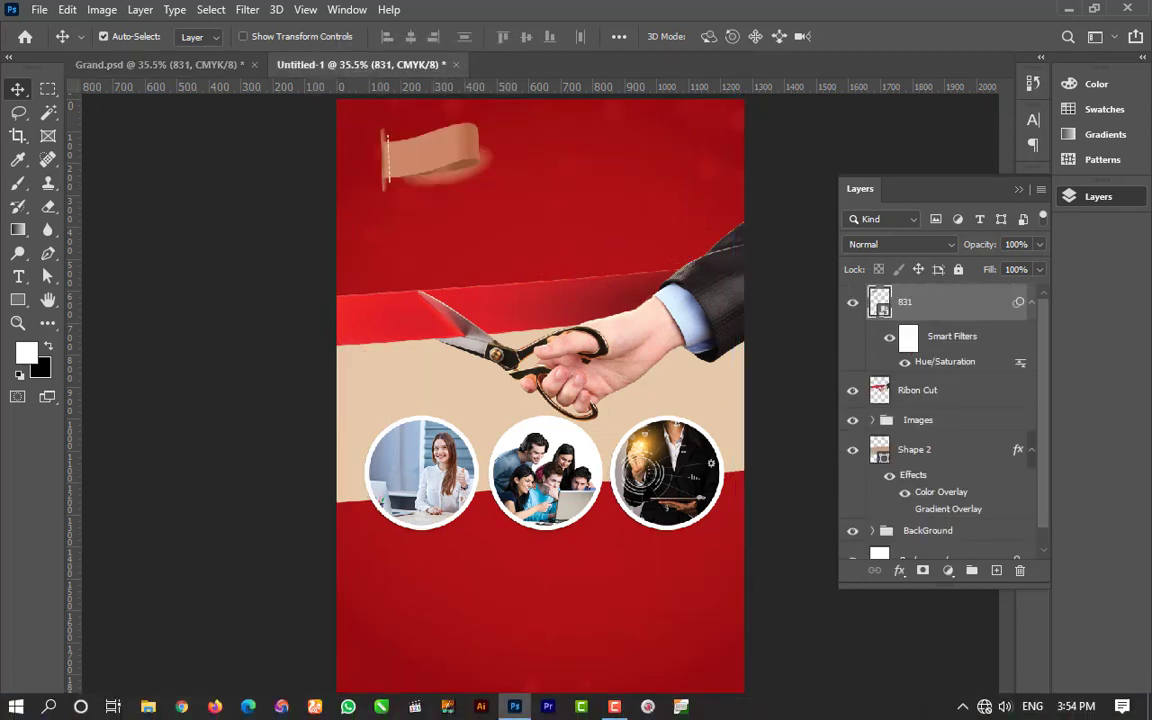
Back in the Grand flyer, select Layer 17 and then the Shape 2 layer
left_click(125, 68)
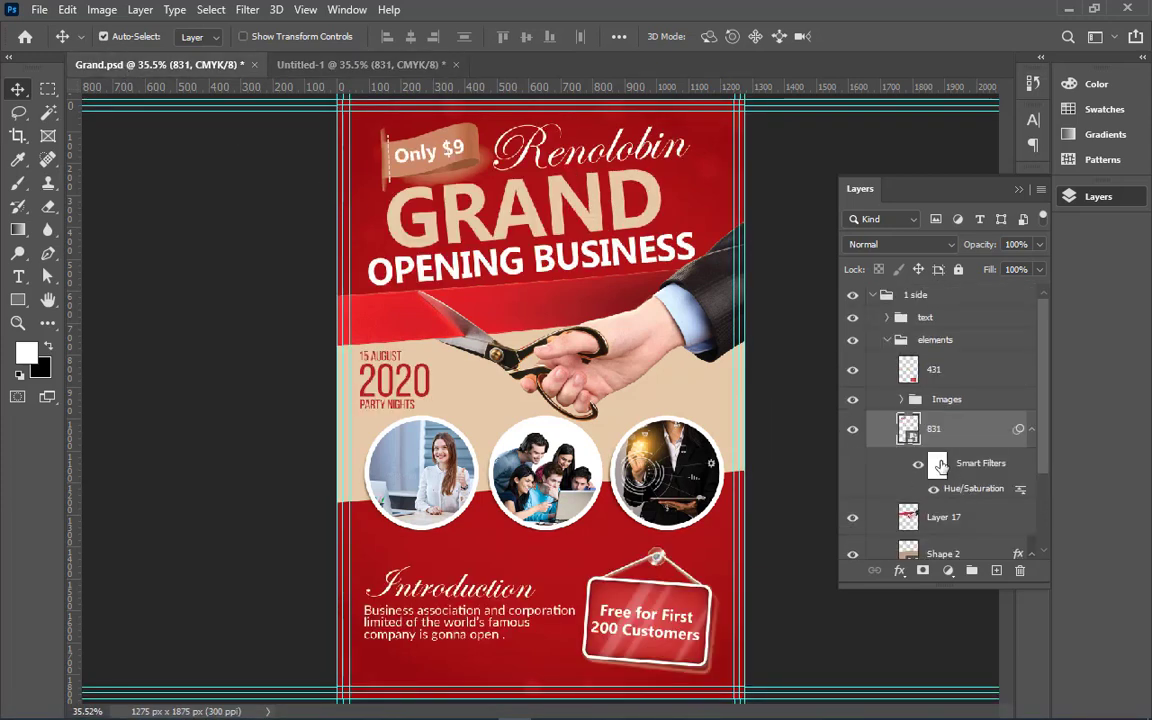
left_click(935, 517)
scroll(955, 520, "down", 2)
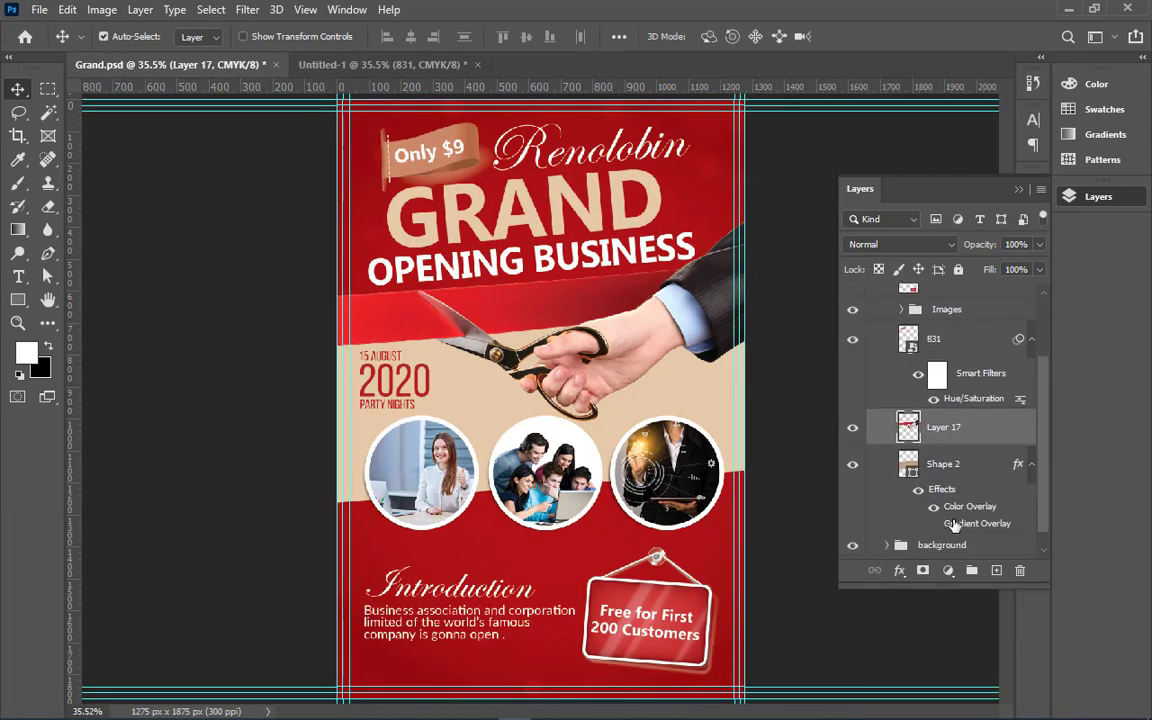
left_click(940, 464)
Locate the hanging sign board layer 431 in the Grand flyer and copy it into Untitled-1
scroll(964, 490, "down", 1)
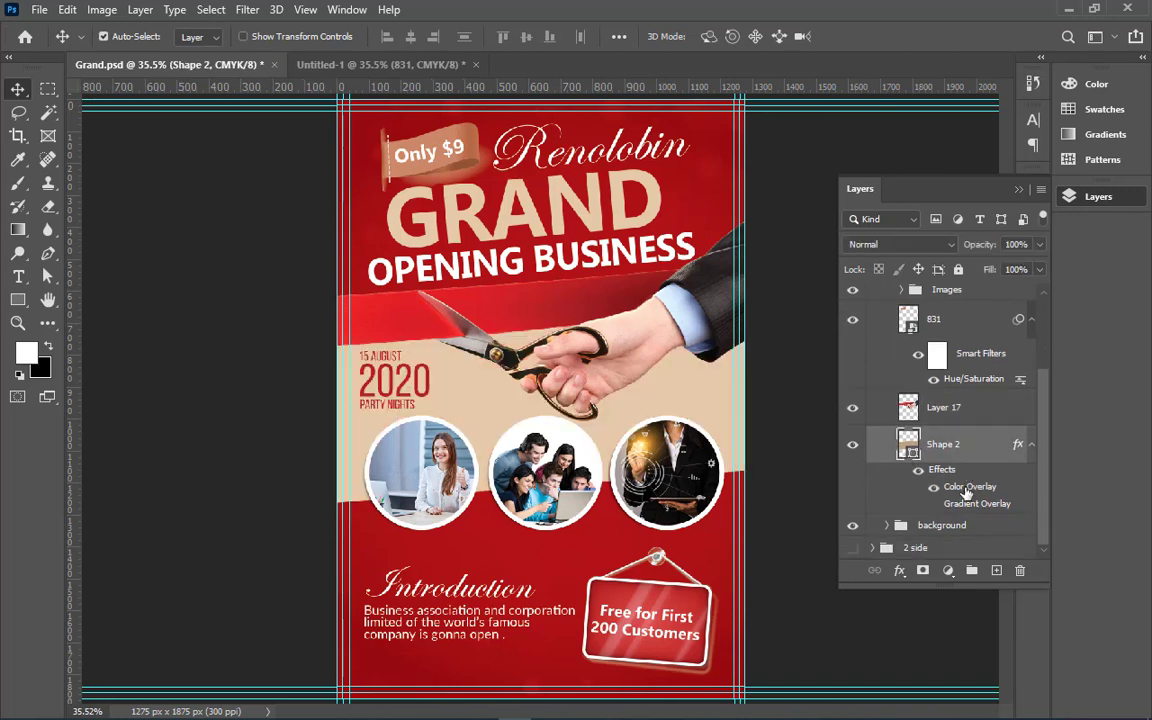
left_click(979, 530)
left_click(852, 527)
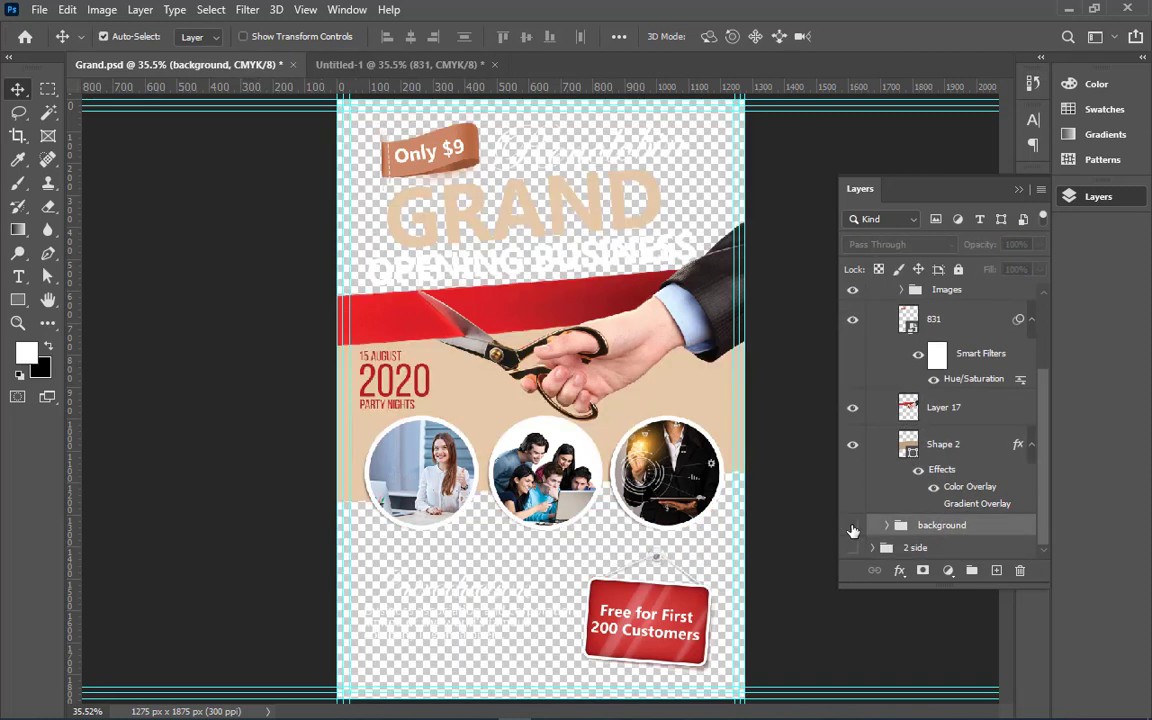
scroll(911, 483, "up", 1)
scroll(925, 420, "up", 2)
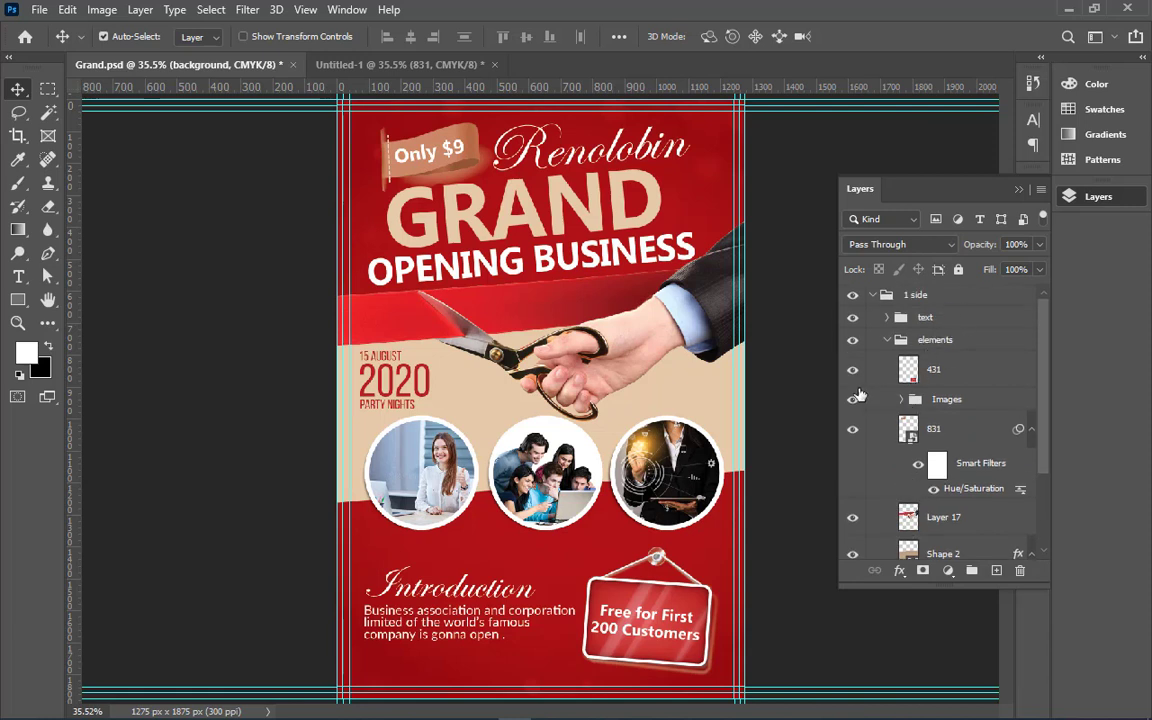
left_click(853, 429)
left_click(854, 402)
left_click(854, 402)
left_click(854, 402)
left_click(940, 369)
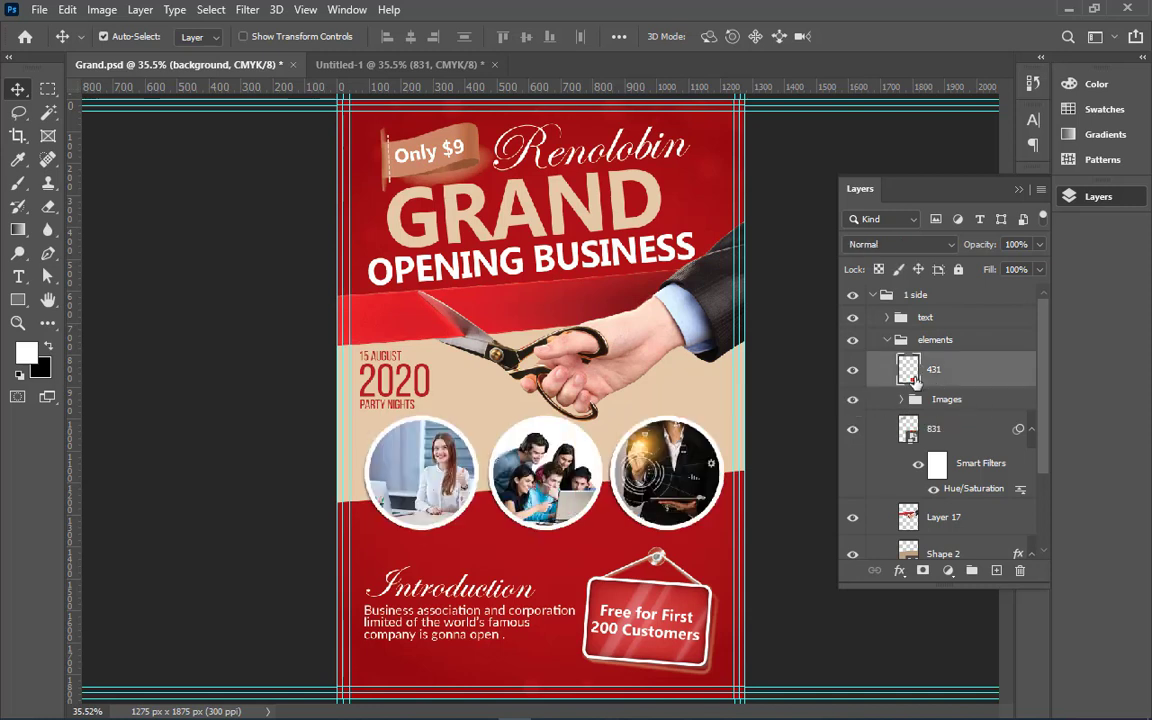
left_click(853, 372)
mouse_move(935, 370)
left_mouse_down()
mouse_move(405, 68)
mouse_move(657, 607)
left_mouse_up()
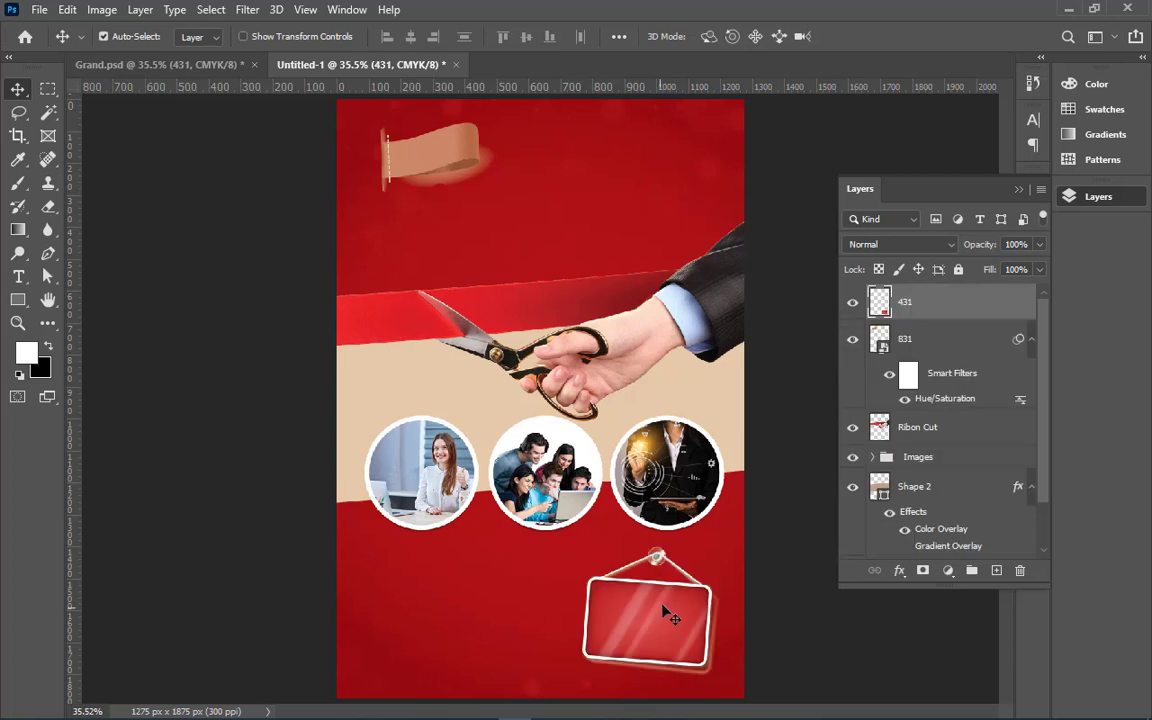
Group layers 431, 831, Ribon Cut and Shape 2 into a folder named 'Element'
left_click(908, 341)
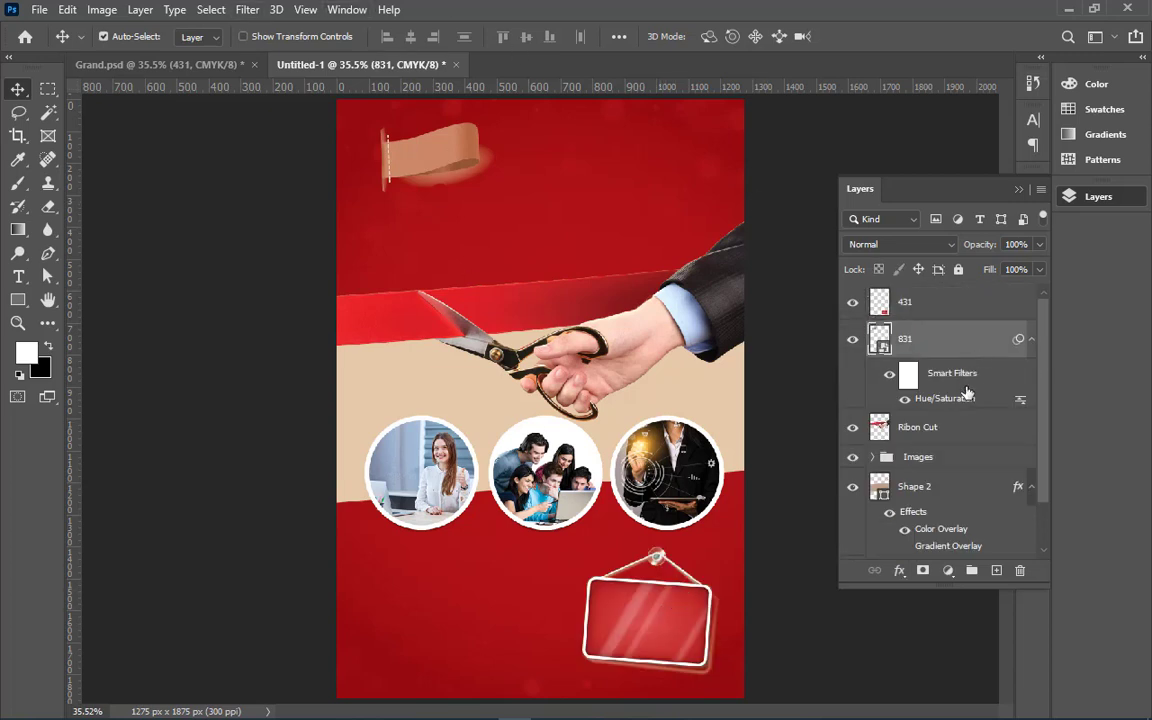
left_click(943, 430)
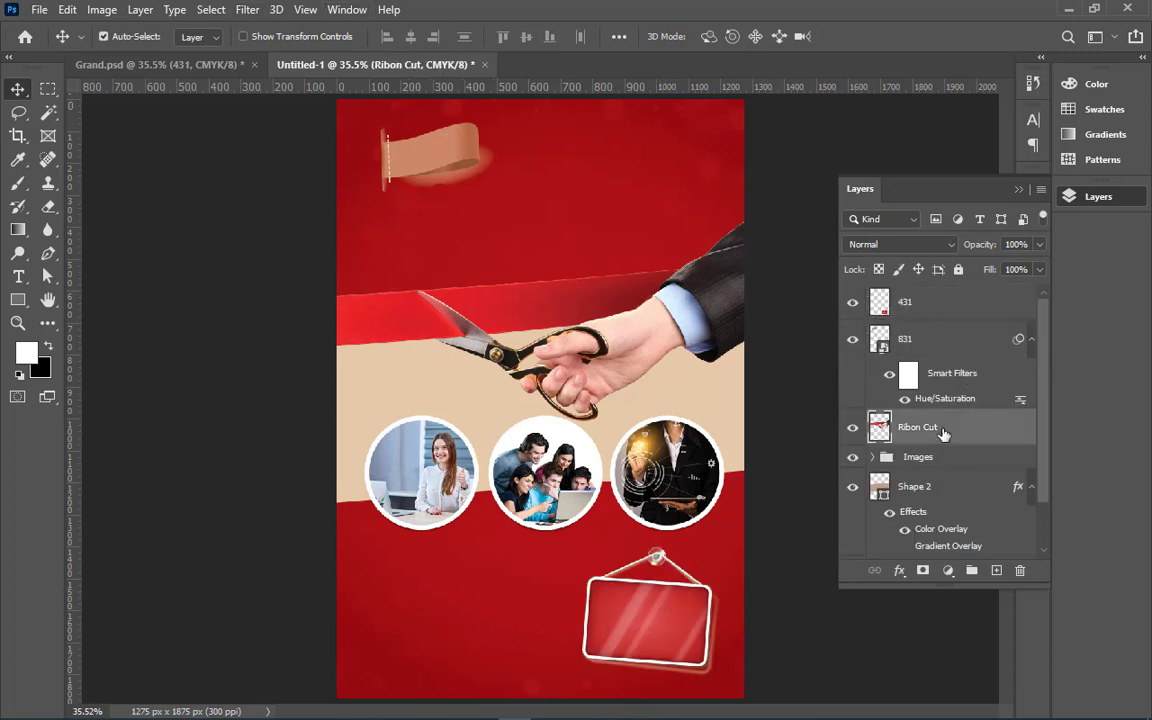
left_click(958, 314, "ctrl")
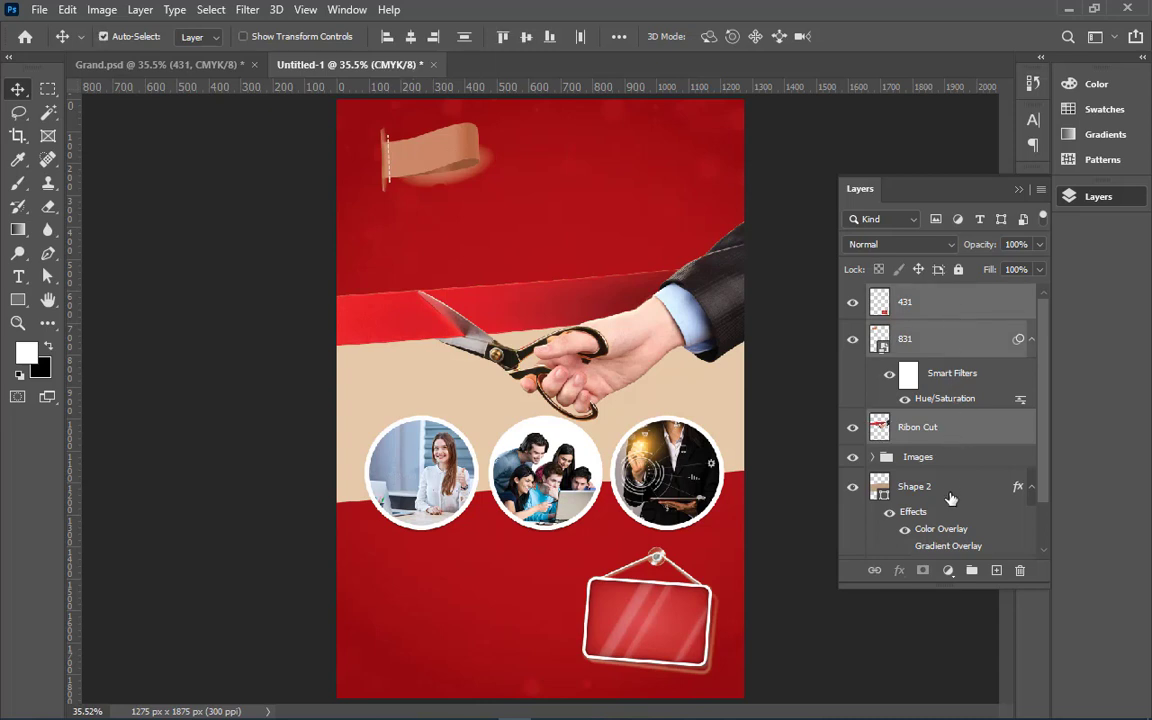
left_click(950, 498)
left_click(966, 312, "shift")
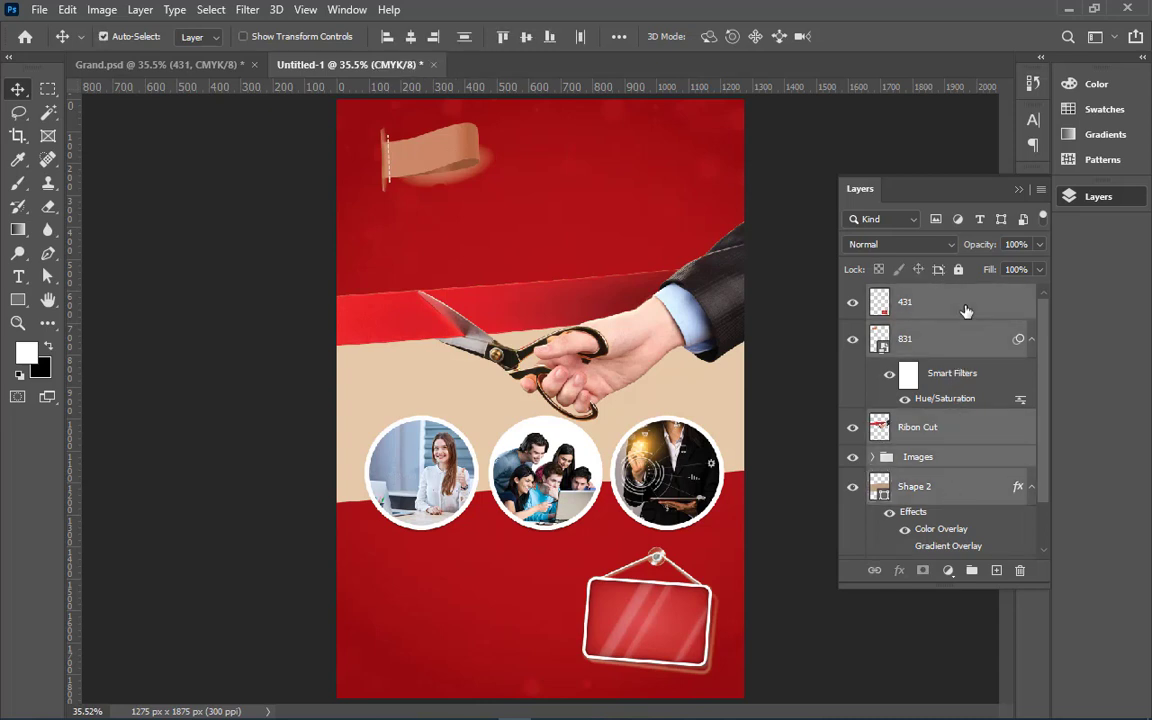
key("ctrl+g")
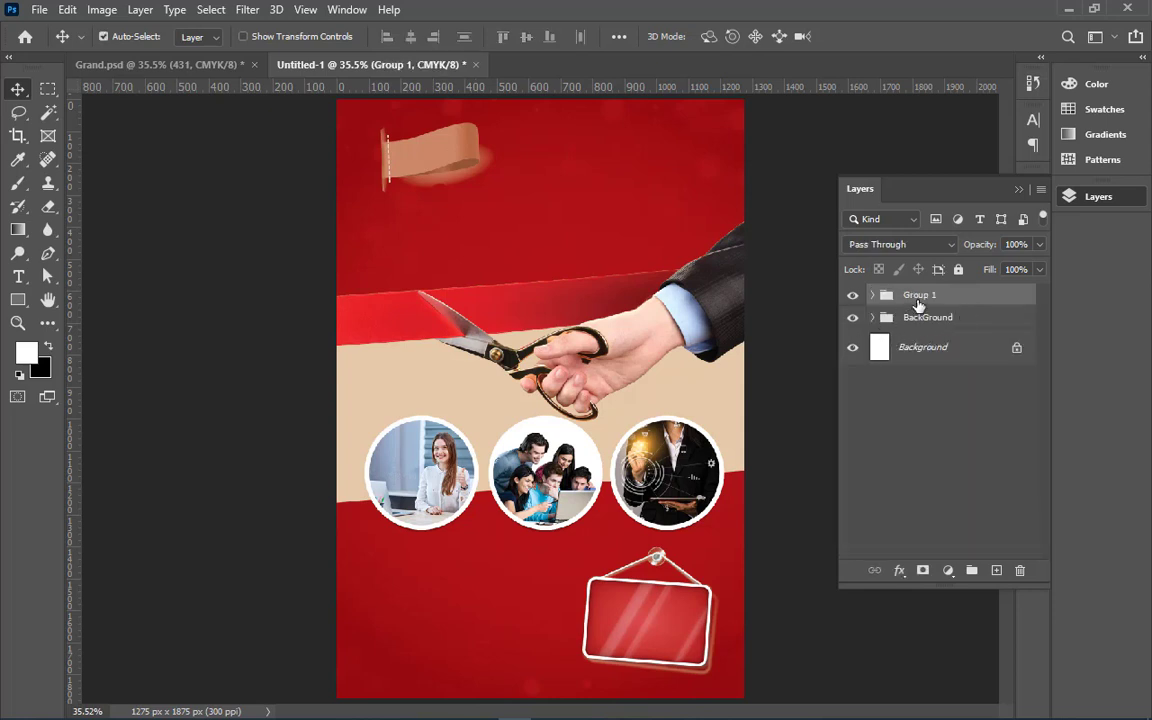
double_click(916, 298)
type("Element")
key("Return")
left_click(164, 64)
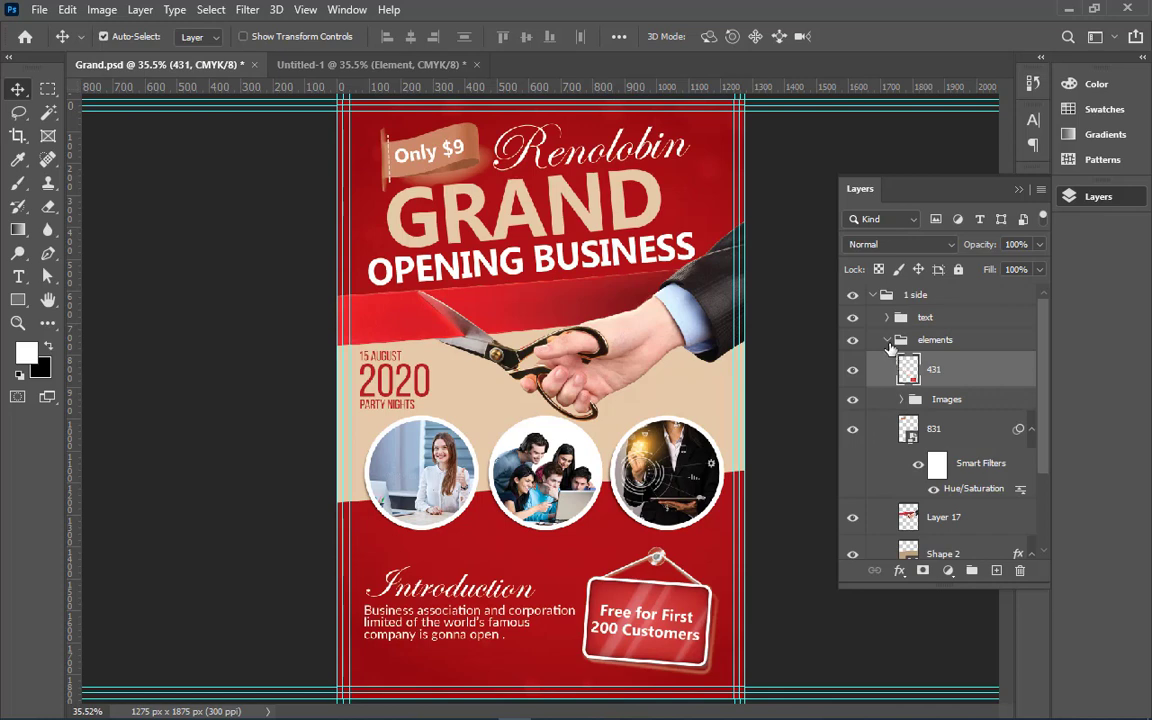
In Grand.psd, collapse the elements group and expand the text group to identify its layers
left_click(887, 341)
left_click(852, 340)
left_click(852, 340)
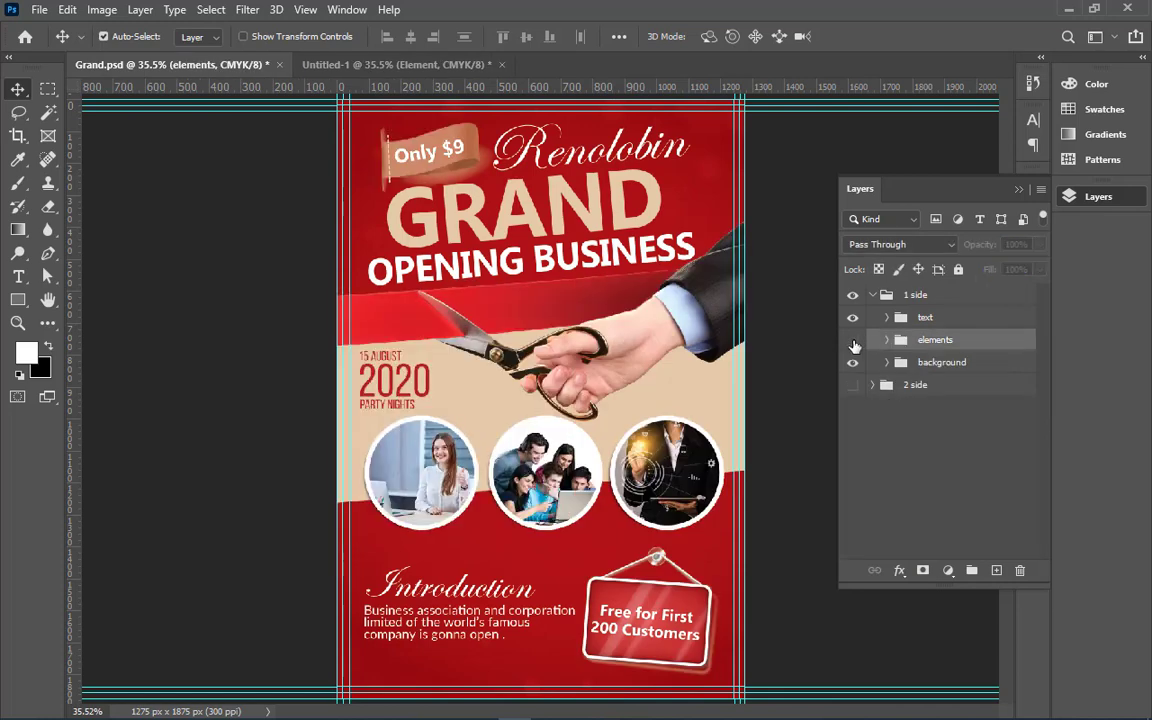
left_click(852, 340)
left_click(886, 318)
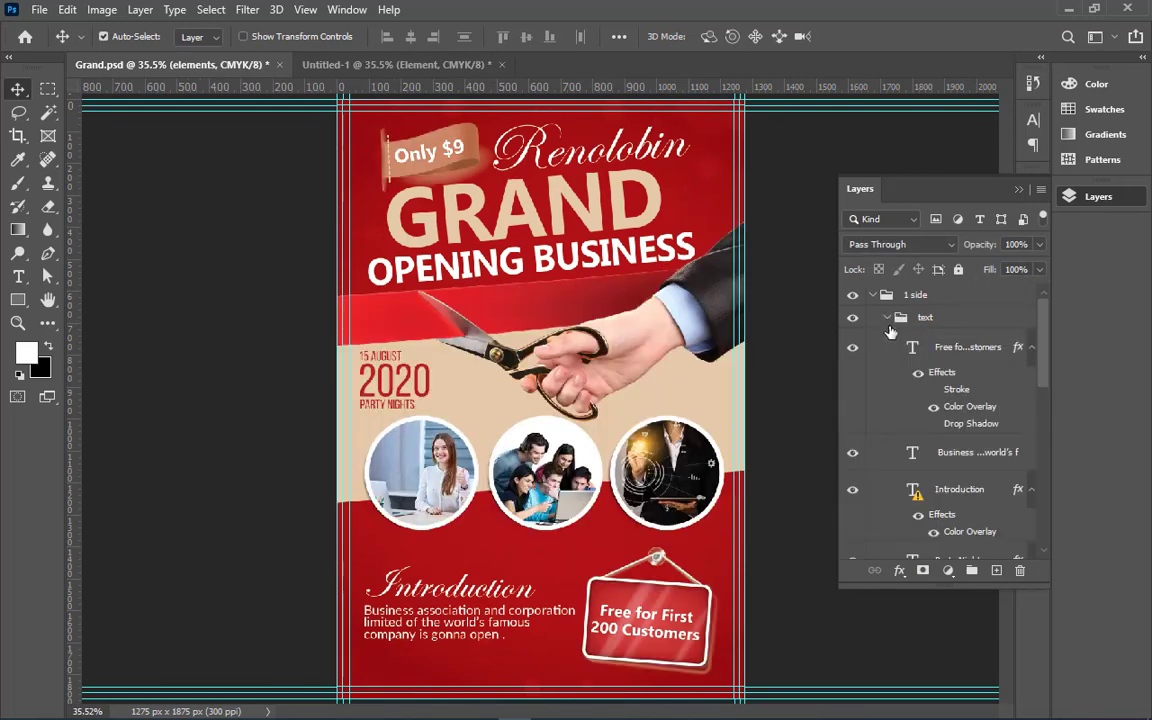
left_click(872, 347)
left_click(853, 348)
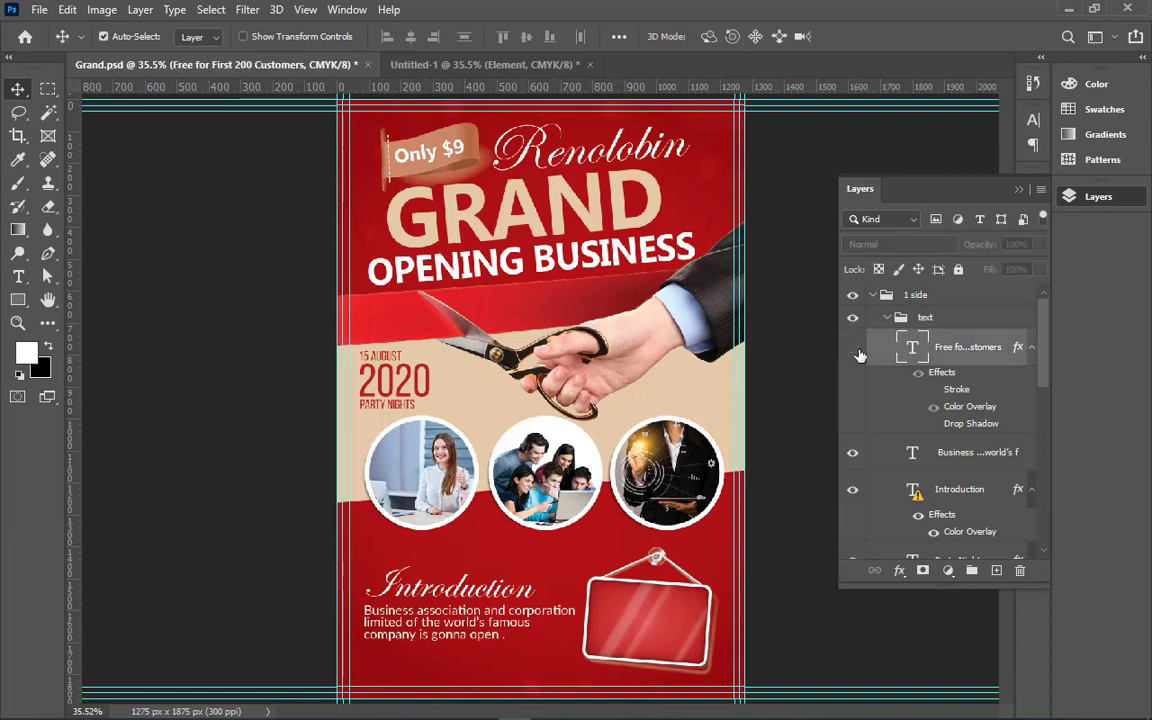
left_click(853, 348)
Copy the GRAND headline text layer into Untitled-1 above the Element folder
scroll(891, 468, "down", 3)
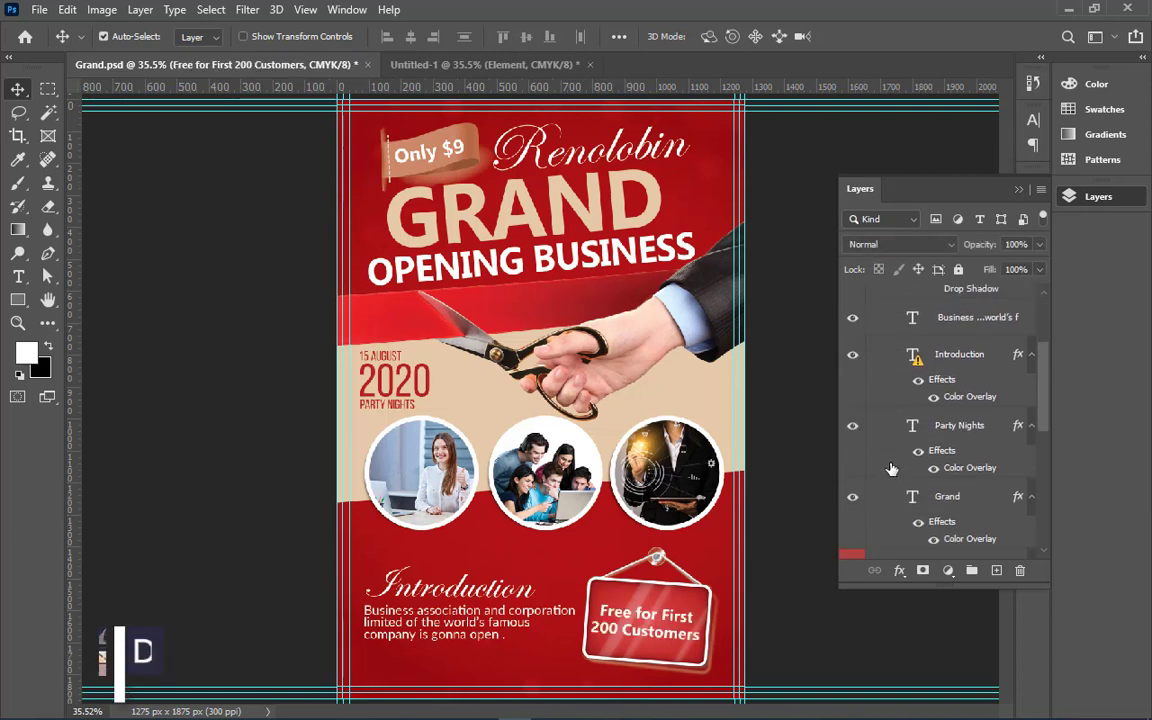
scroll(905, 452, "down", 3)
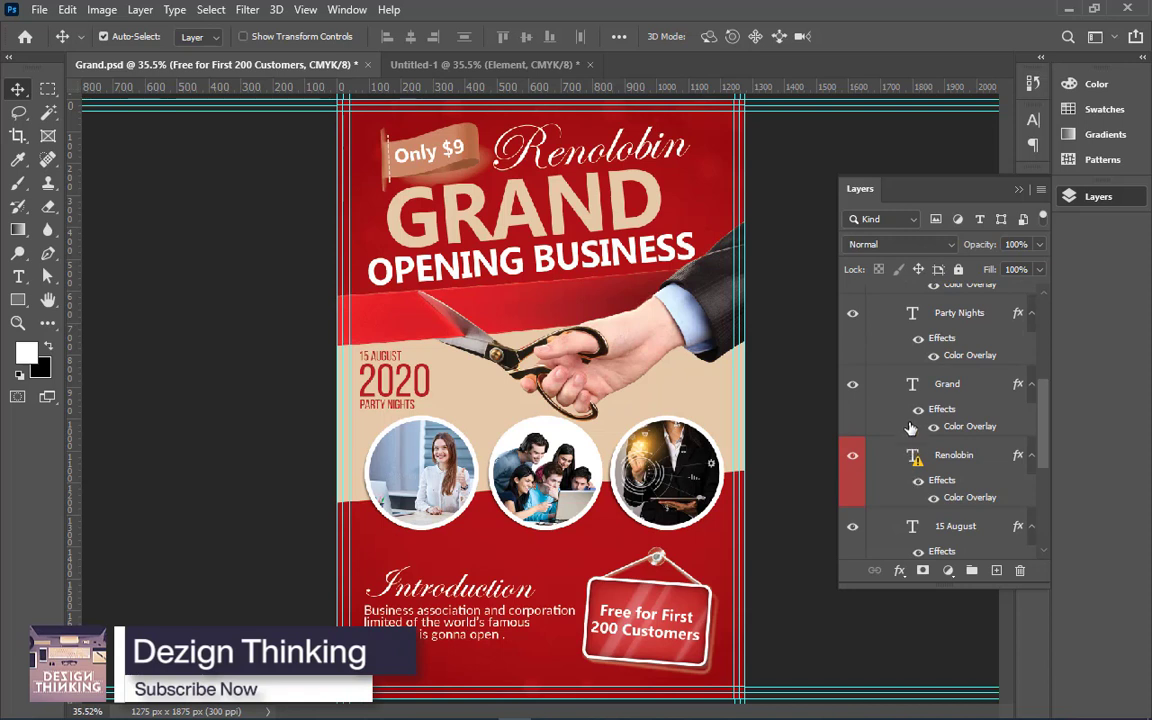
left_click(875, 390)
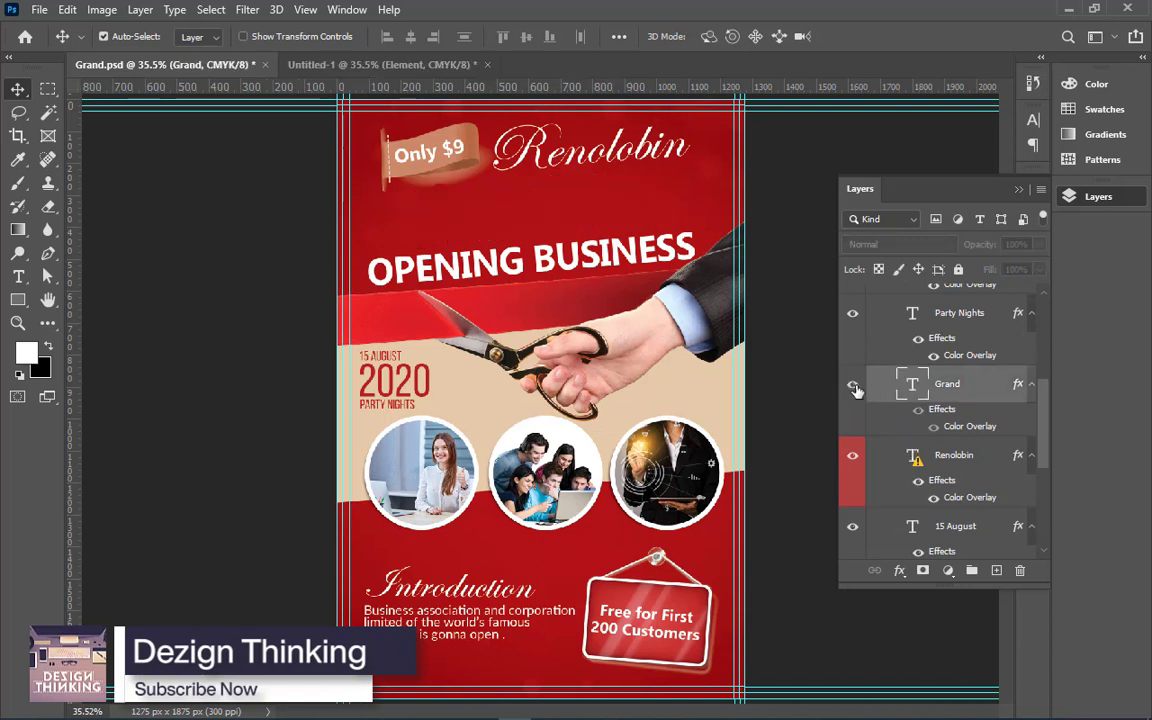
left_click(853, 386)
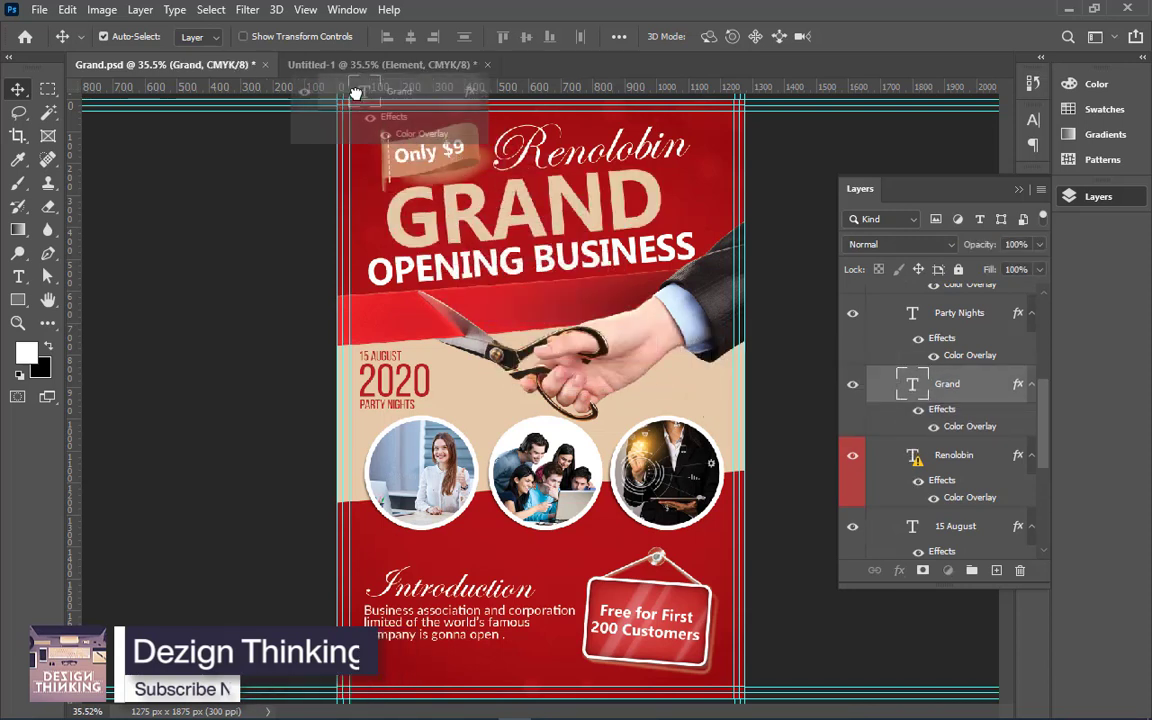
mouse_move(800, 372)
left_mouse_down()
mouse_move(349, 66)
mouse_move(504, 230)
left_mouse_up()
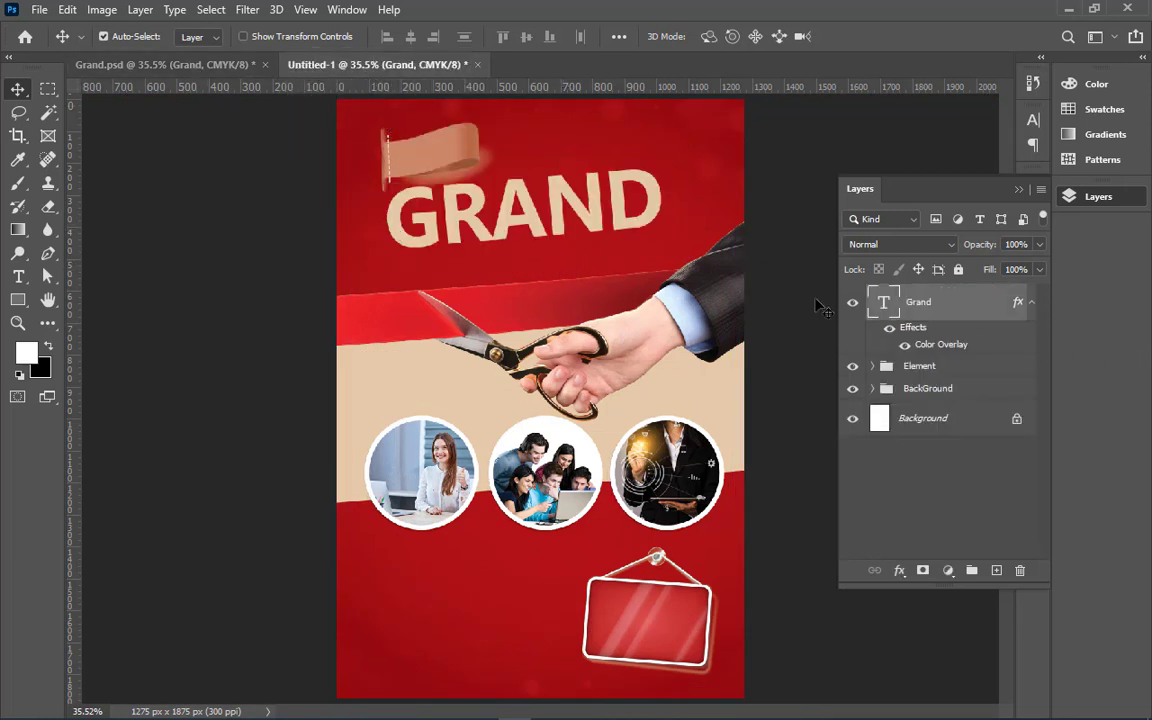
Copy the Renolobin script text layer from Grand.psd into Untitled-1
left_click(194, 64)
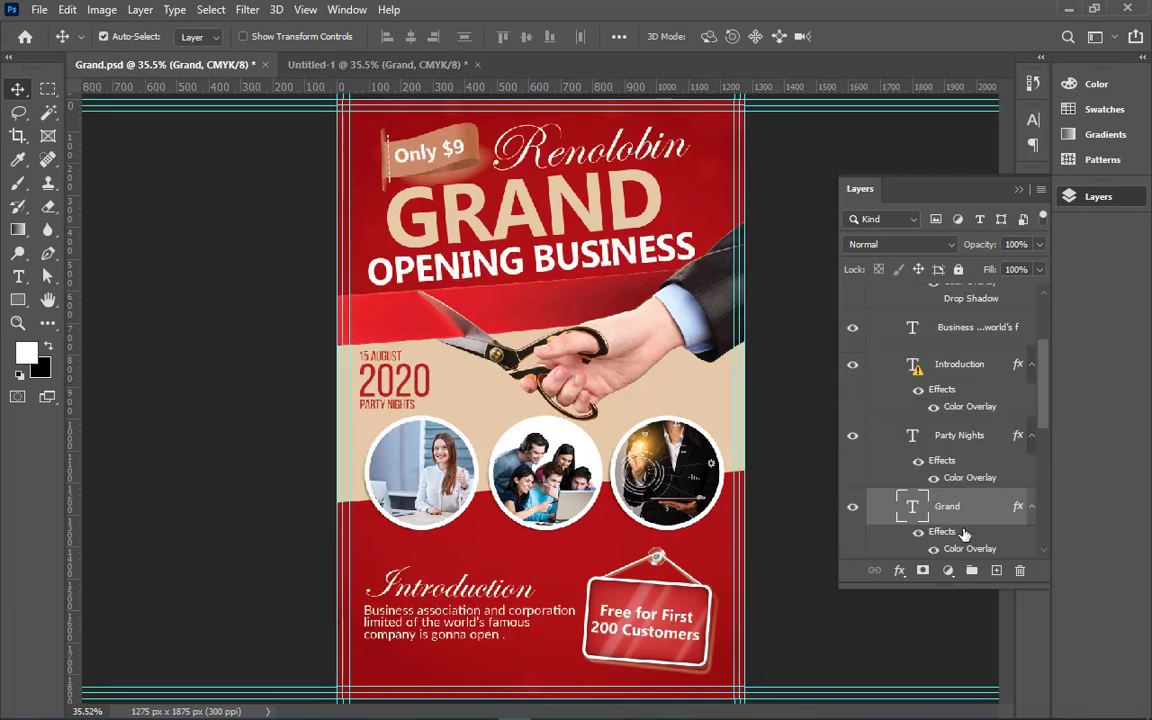
scroll(963, 537, "down", 2)
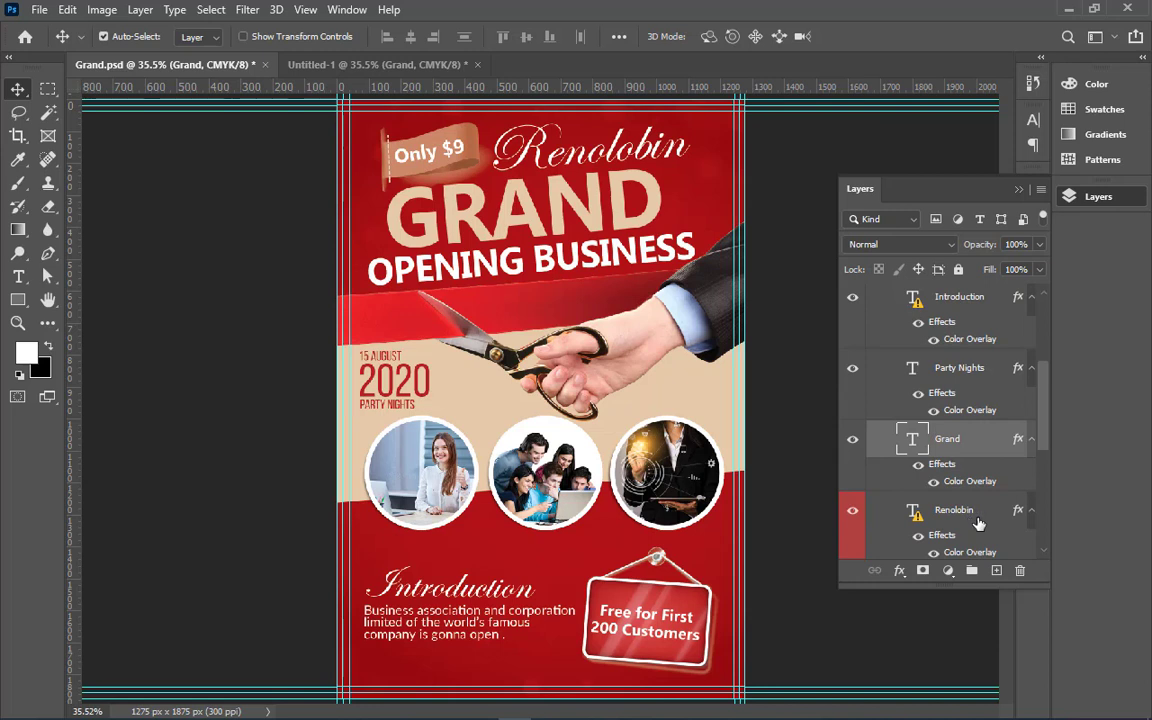
mouse_move(979, 517)
left_mouse_down()
mouse_move(408, 248)
mouse_move(414, 75)
left_mouse_up()
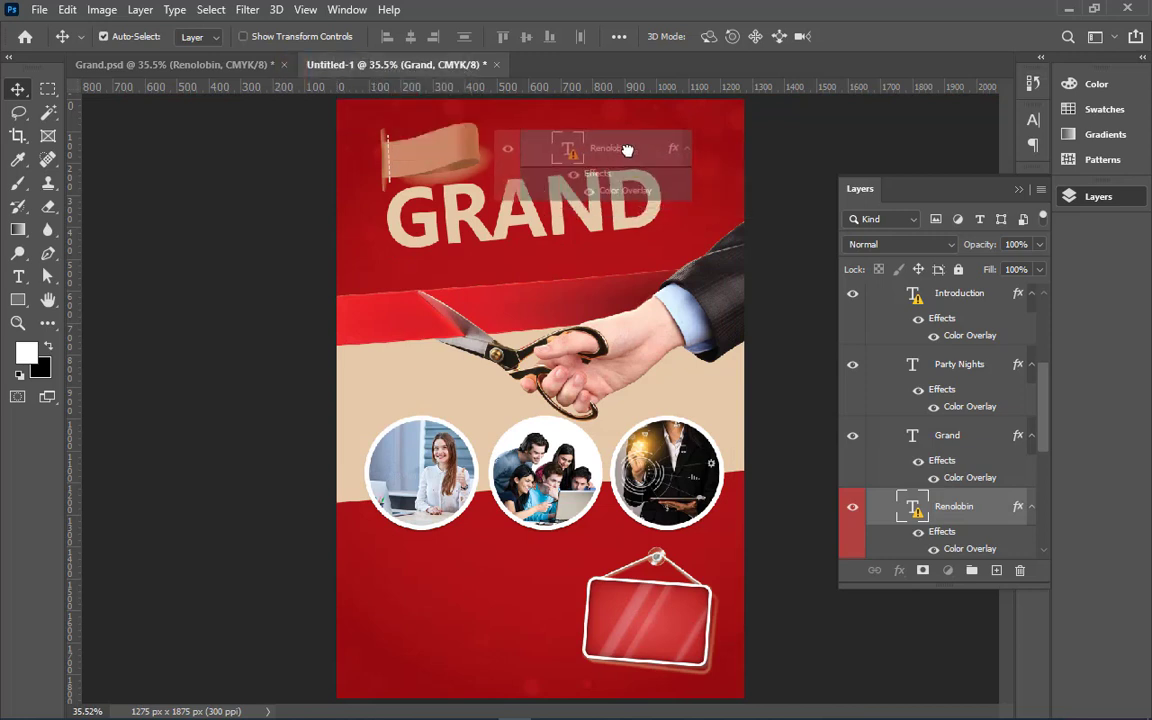
left_click_drag(414, 75, 600, 152)
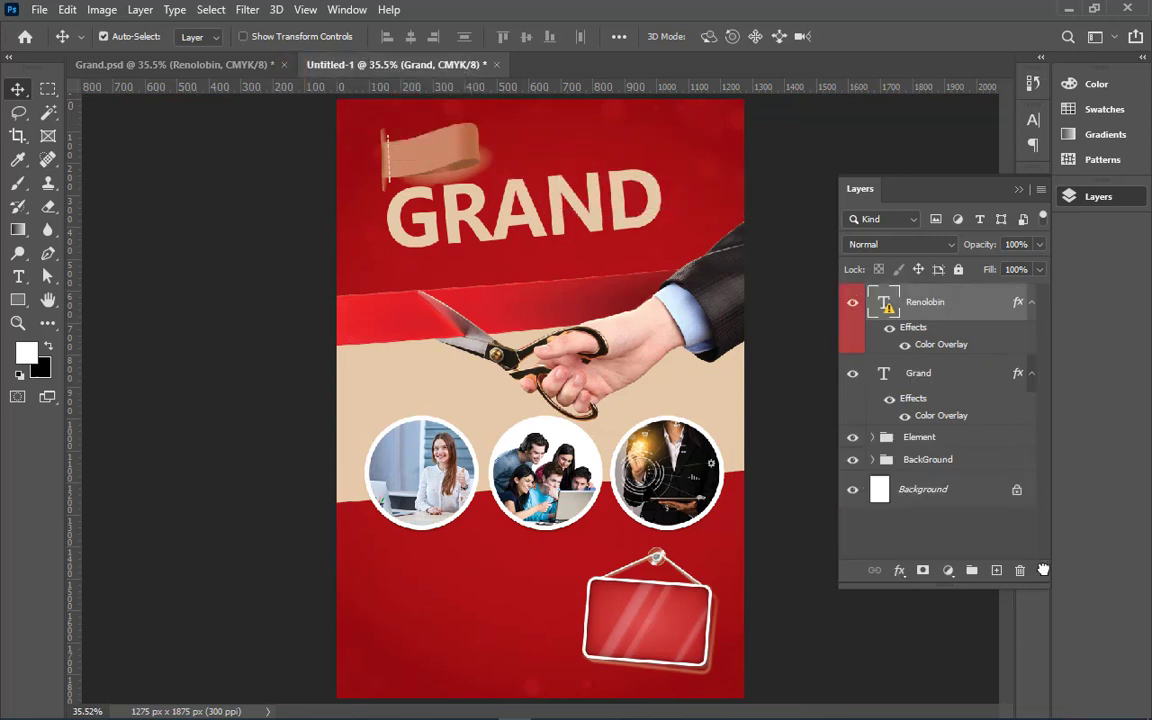
Copy the Opening Business text layer into Untitled-1, dismissing the duplicate-document error
left_click(200, 64)
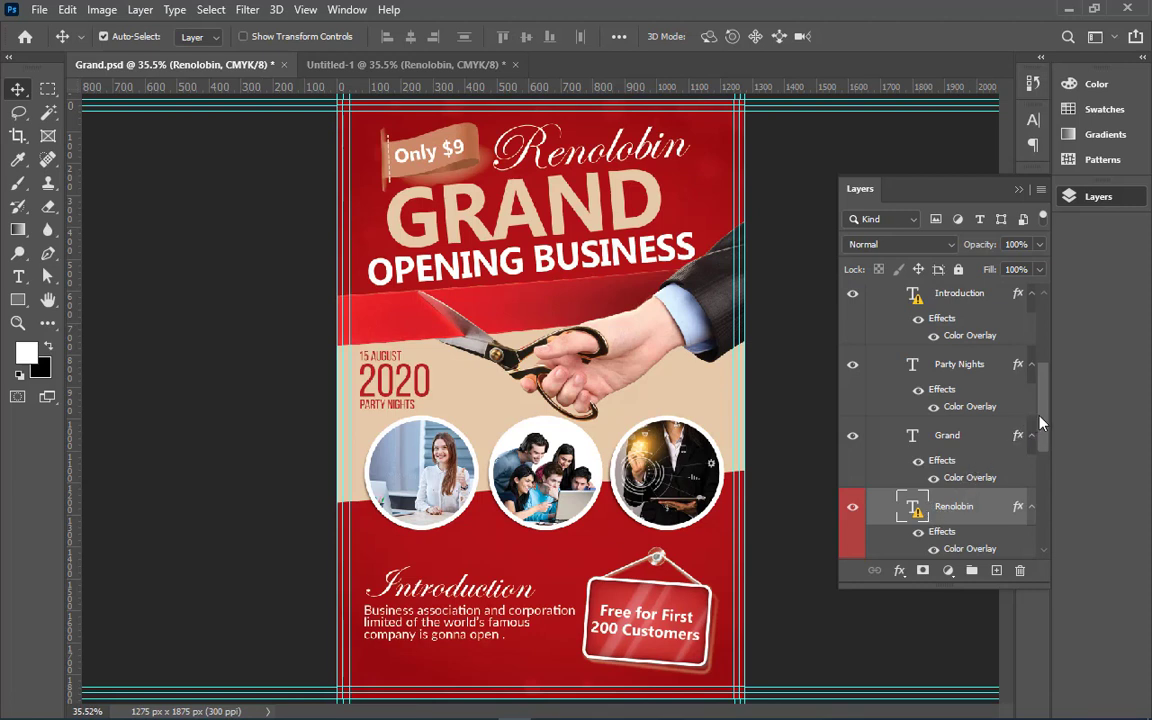
mouse_move(1040, 421)
left_mouse_down()
mouse_move(1052, 513)
mouse_move(720, 345)
left_mouse_up()
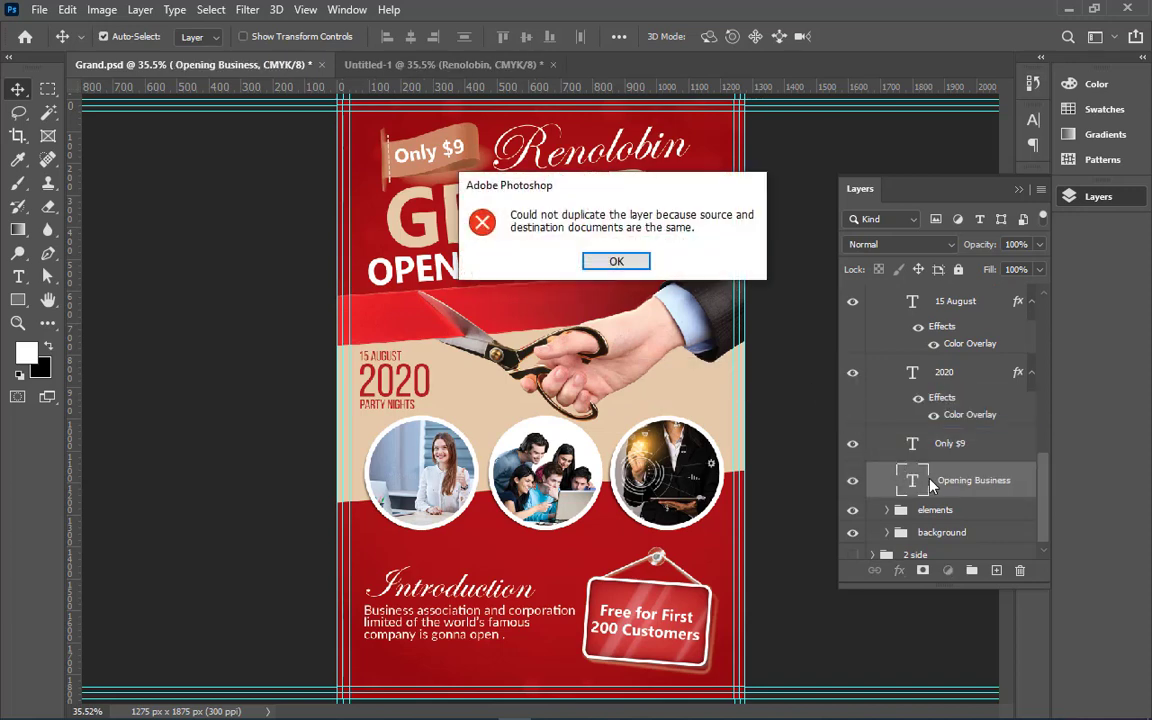
left_click(628, 268)
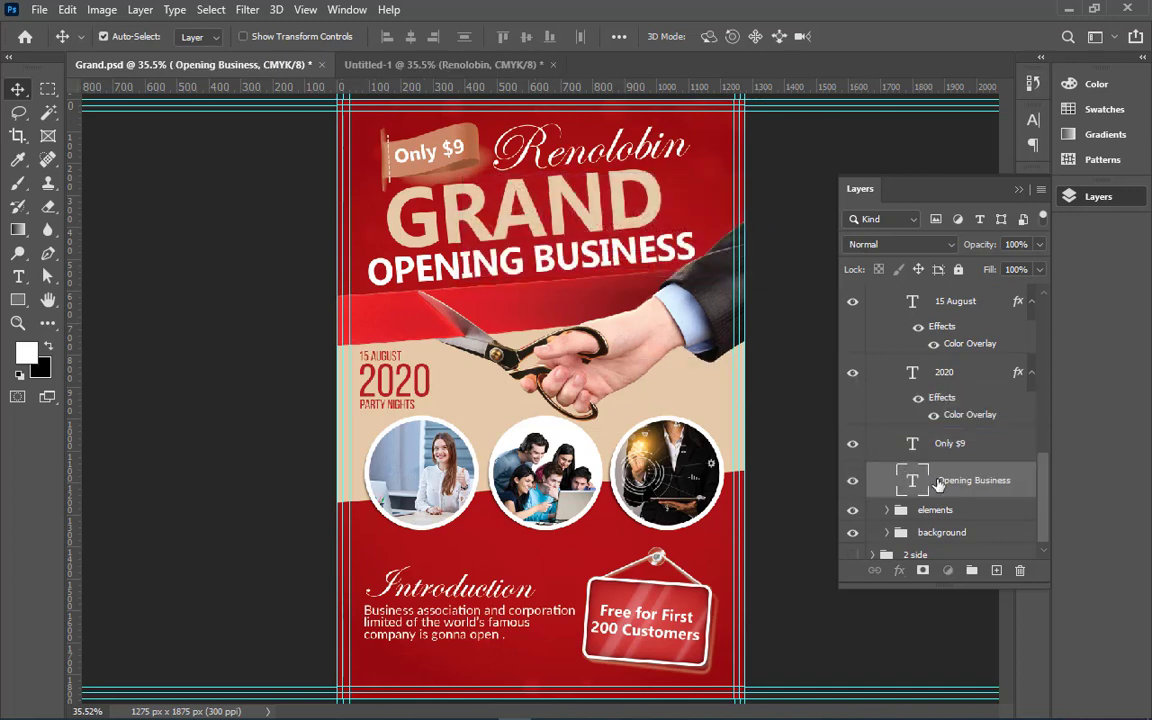
mouse_move(912, 480)
left_mouse_down()
mouse_move(707, 173)
mouse_move(333, 80)
mouse_move(500, 265)
left_mouse_up()
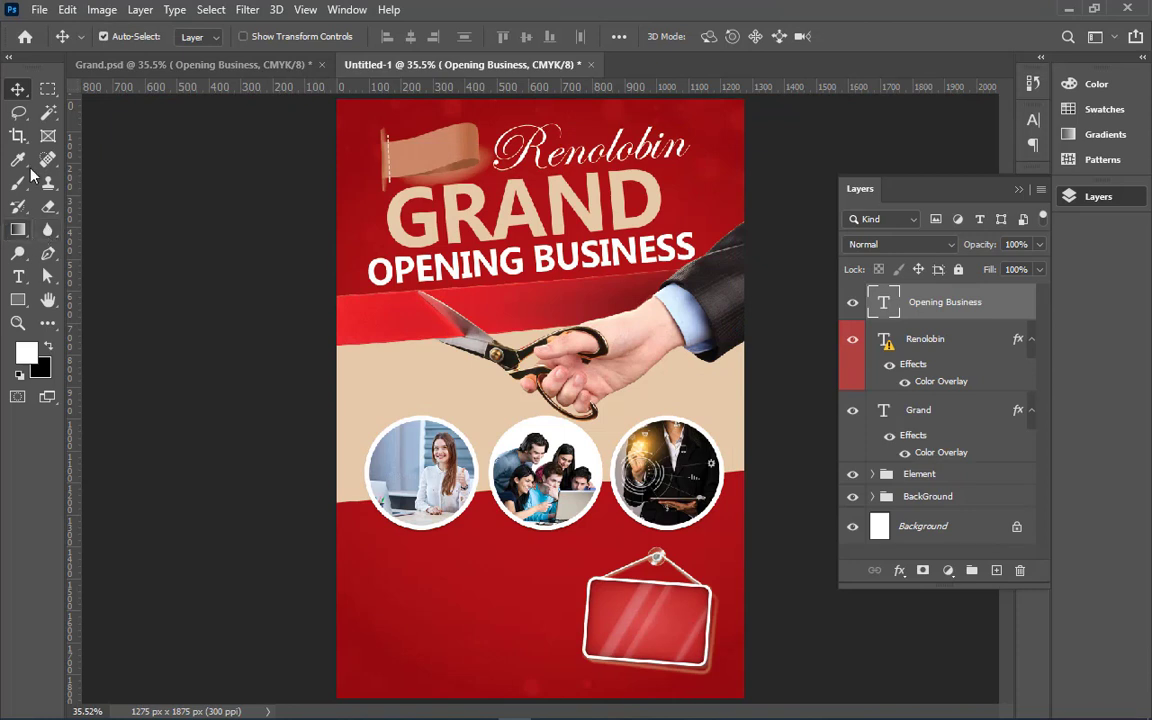
Copy the Only $9 price text layer from Grand.psd into Untitled-1
left_click(255, 66)
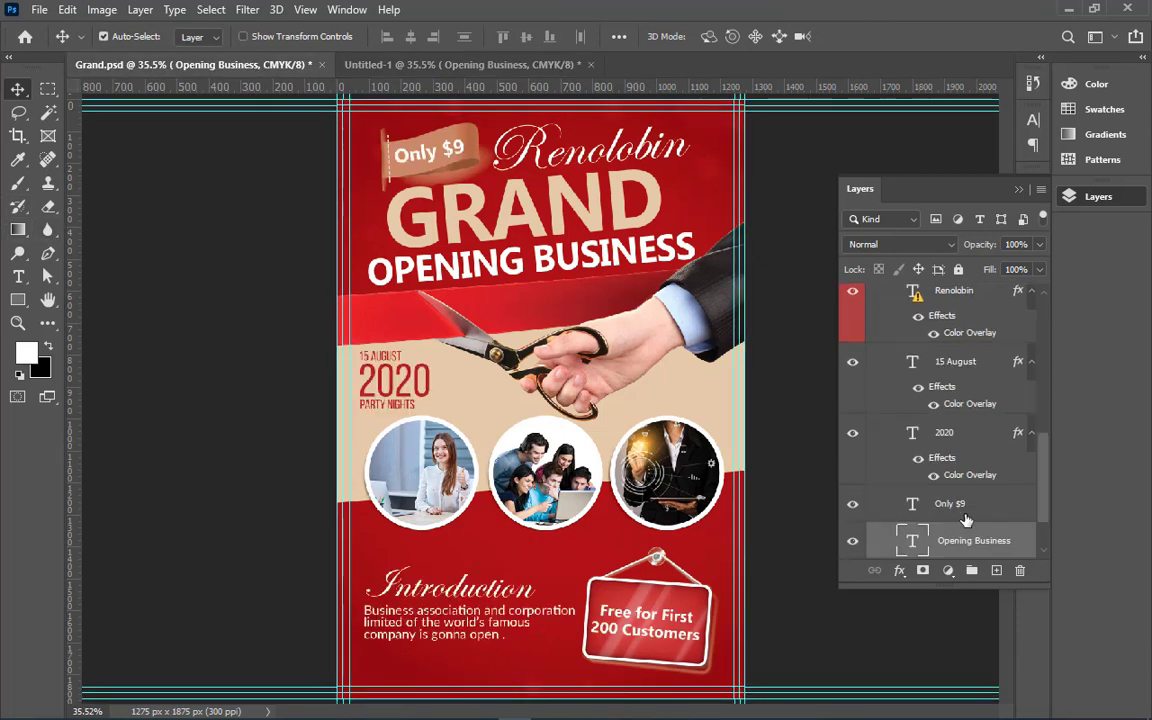
mouse_move(937, 510)
left_mouse_down()
mouse_move(410, 126)
mouse_move(440, 156)
left_mouse_up()
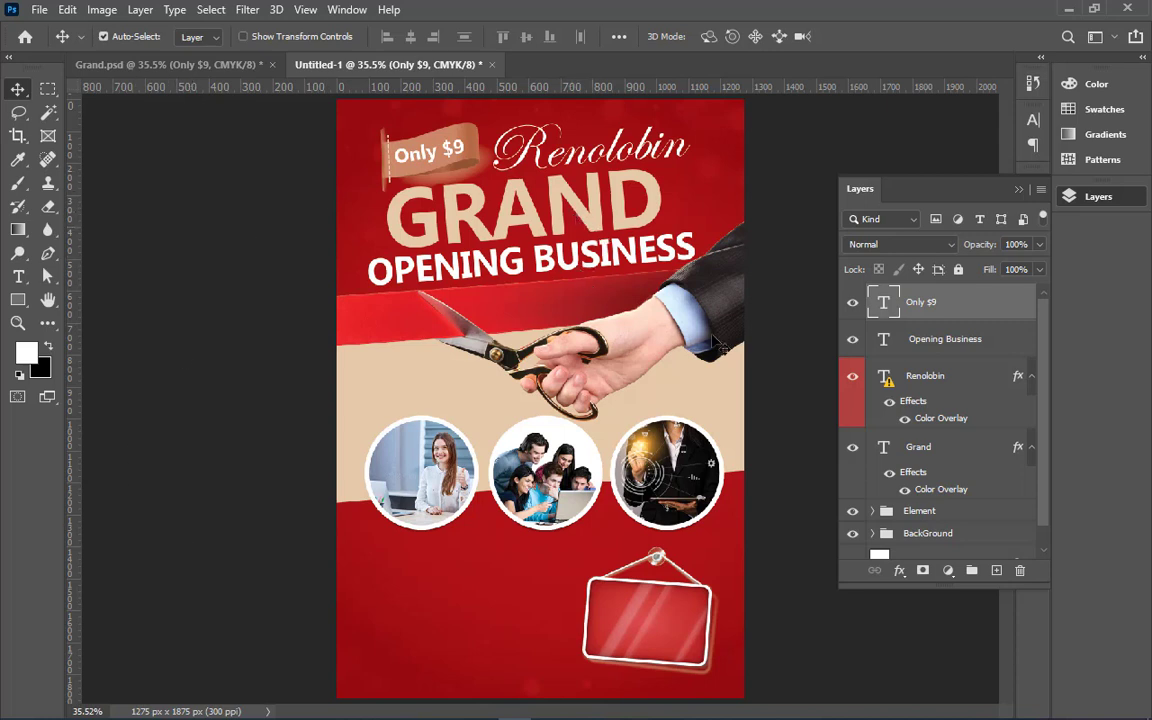
left_click(232, 72)
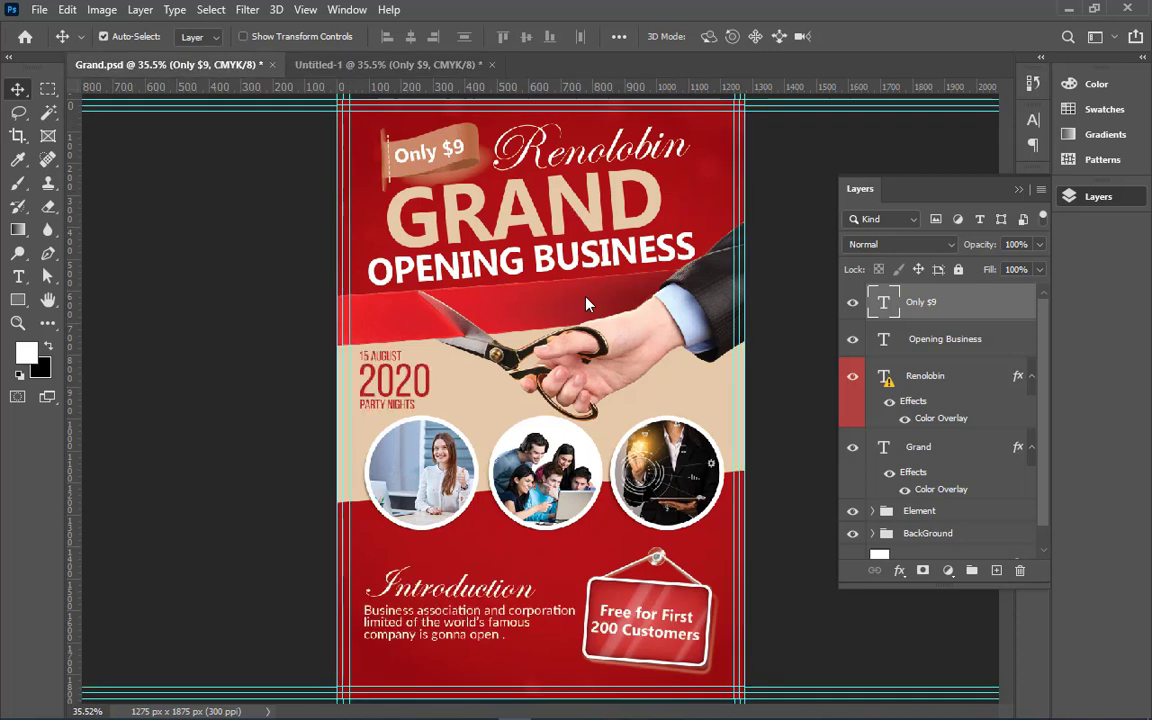
scroll(935, 511, "down", 2)
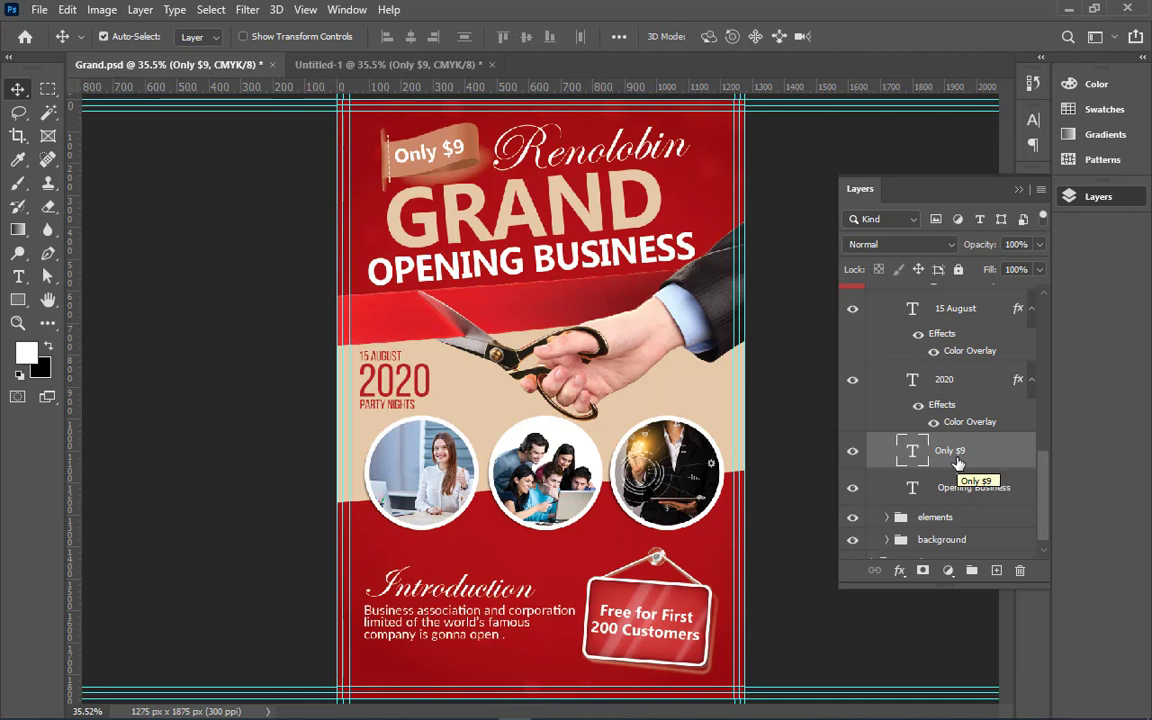
Select the 2020, 15 August and Party Nights text layers in Grand.psd
left_click(960, 383)
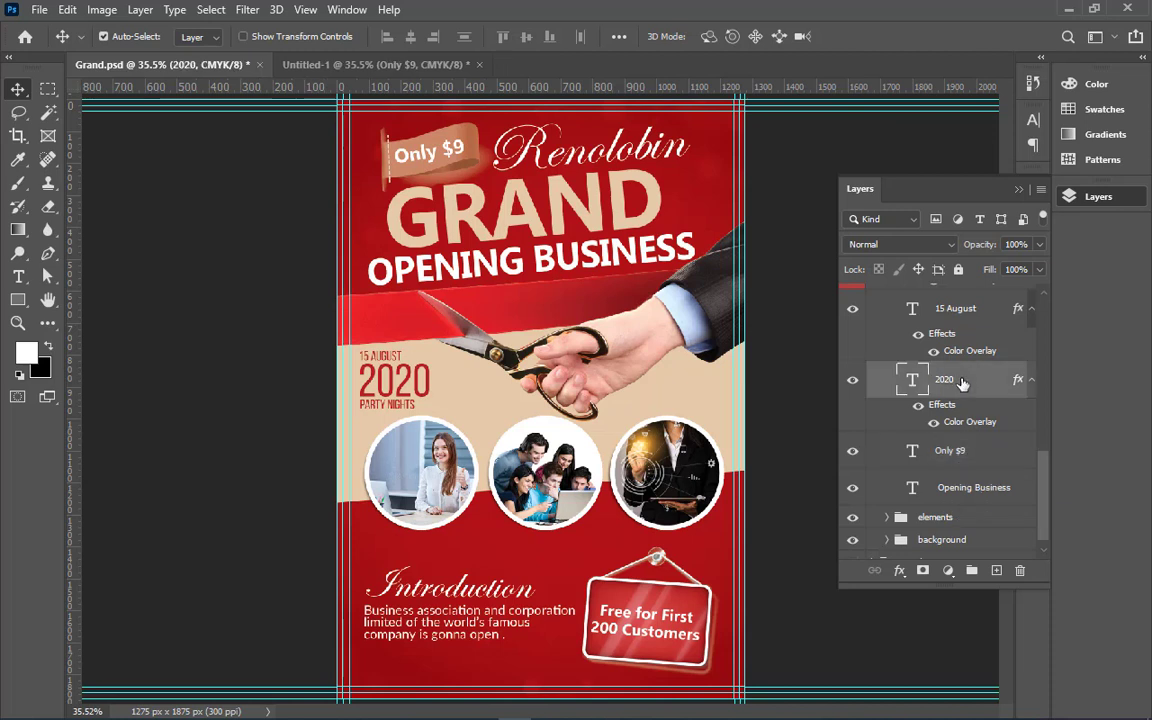
left_click(963, 314, "ctrl")
scroll(982, 468, "up", 2)
scroll(982, 470, "up", 2)
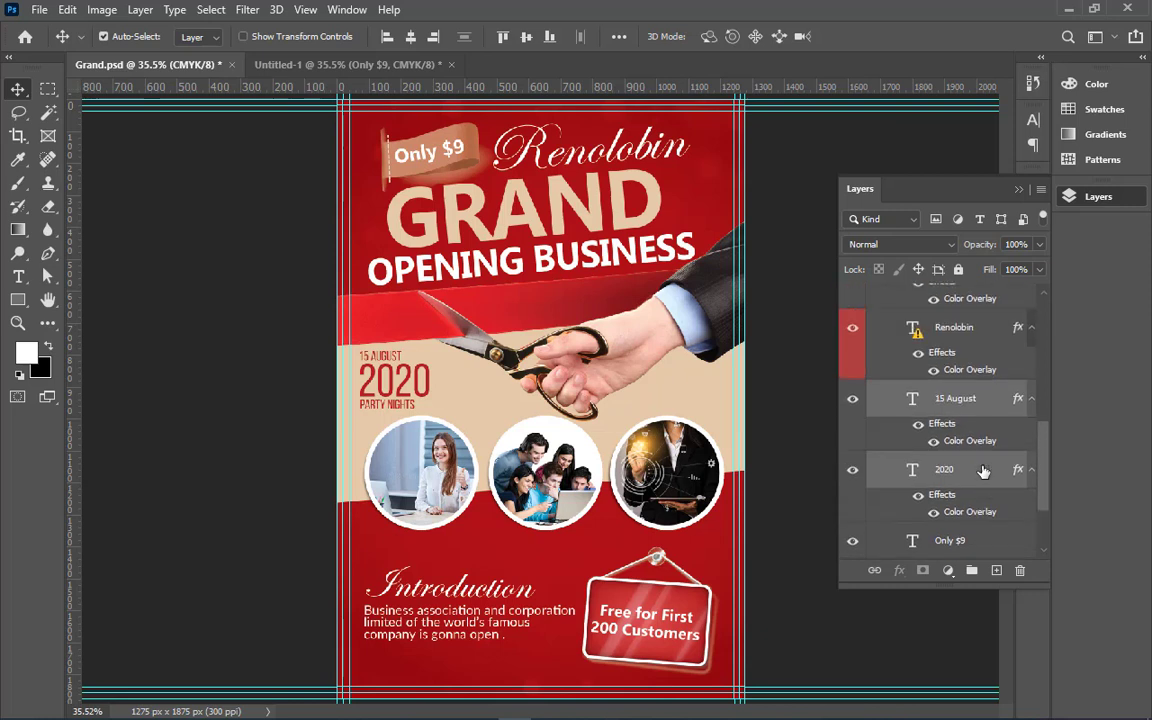
scroll(985, 470, "up", 2)
scroll(982, 470, "up", 2)
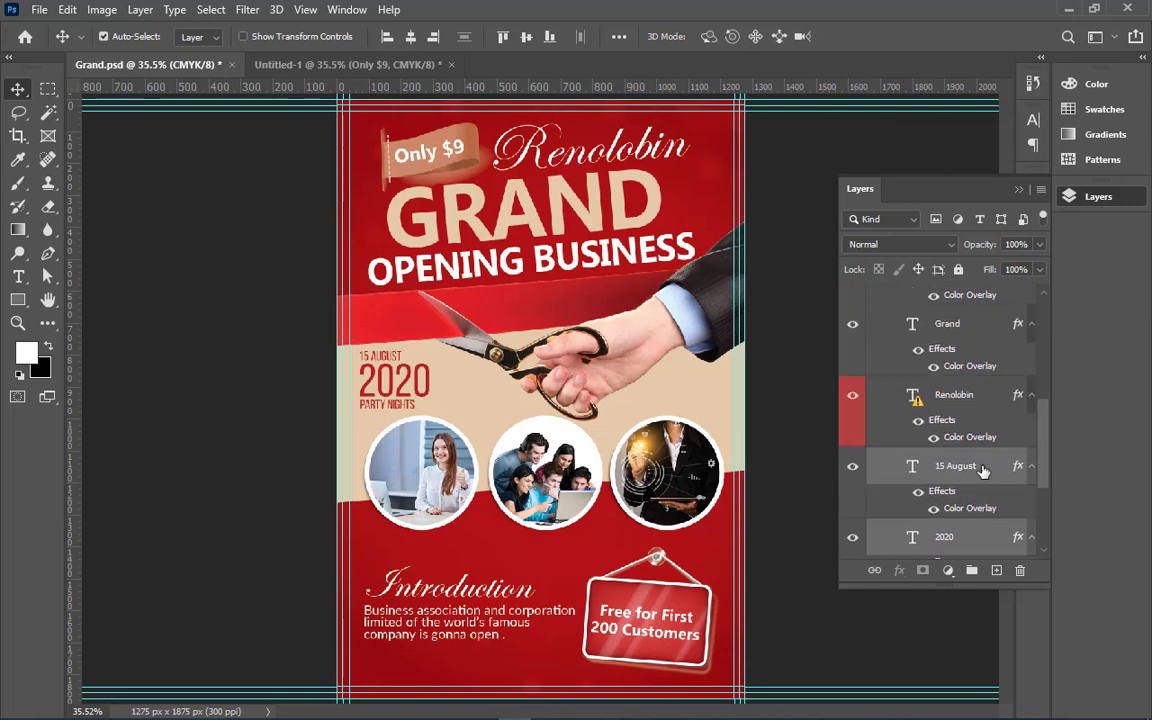
scroll(982, 470, "up", 2)
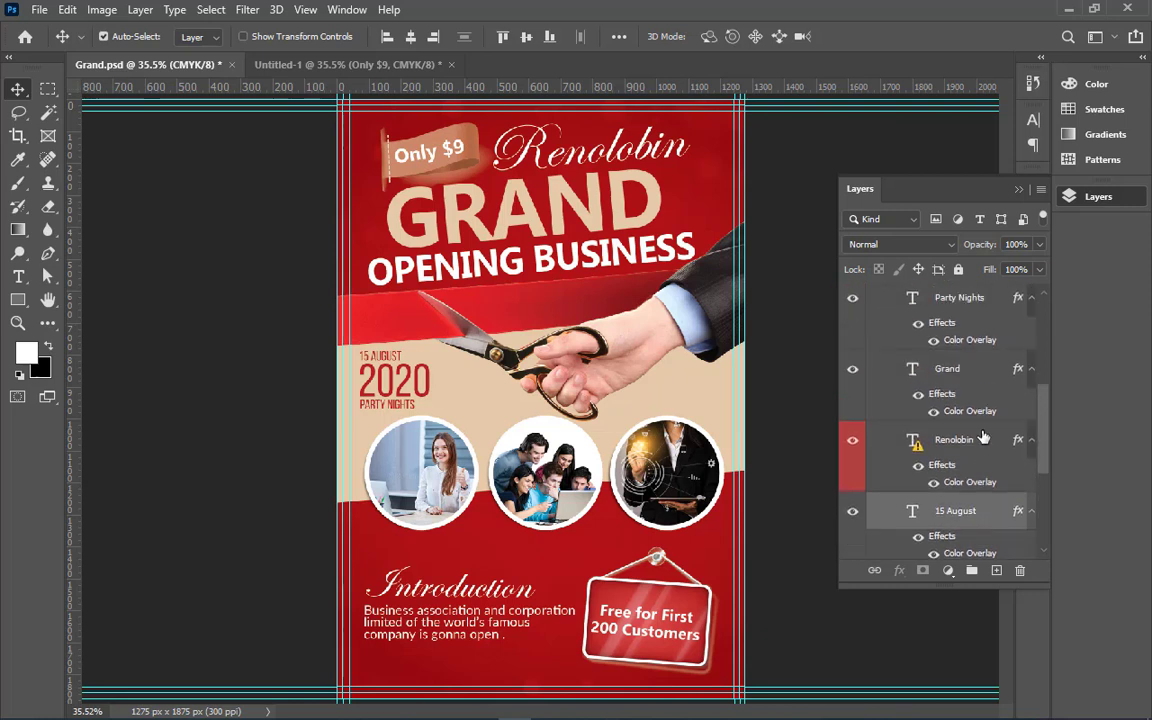
left_click(990, 300, "shift")
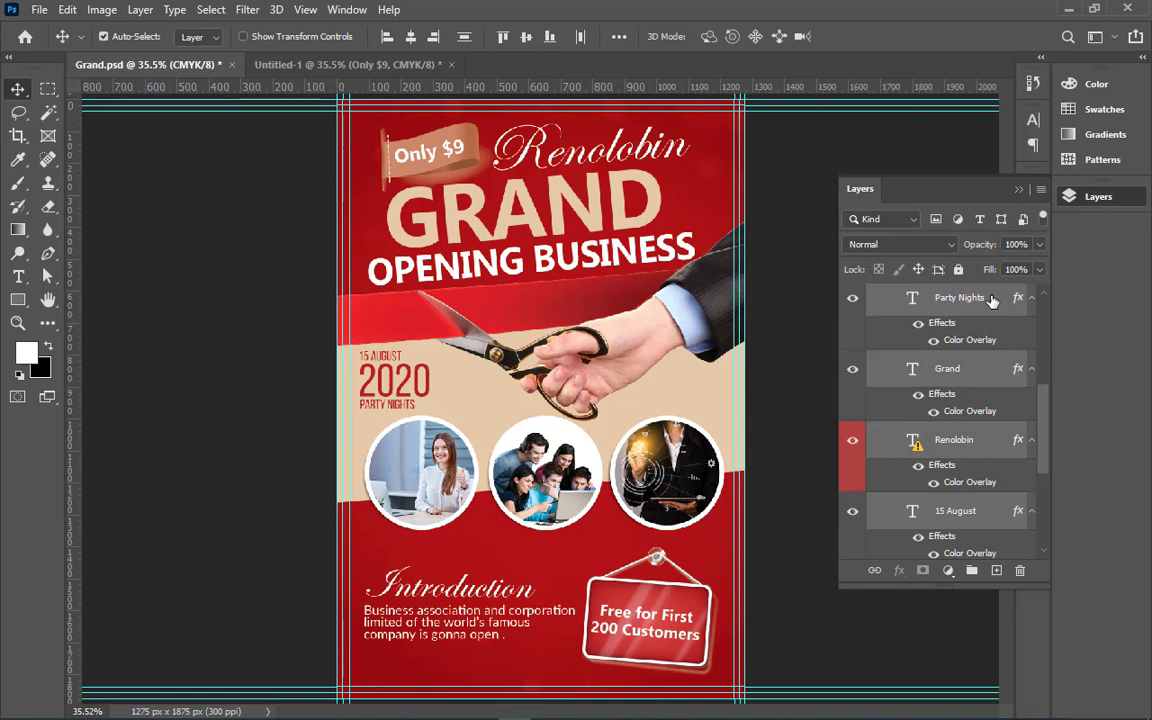
left_click(975, 517)
scroll(975, 520, "down", 1)
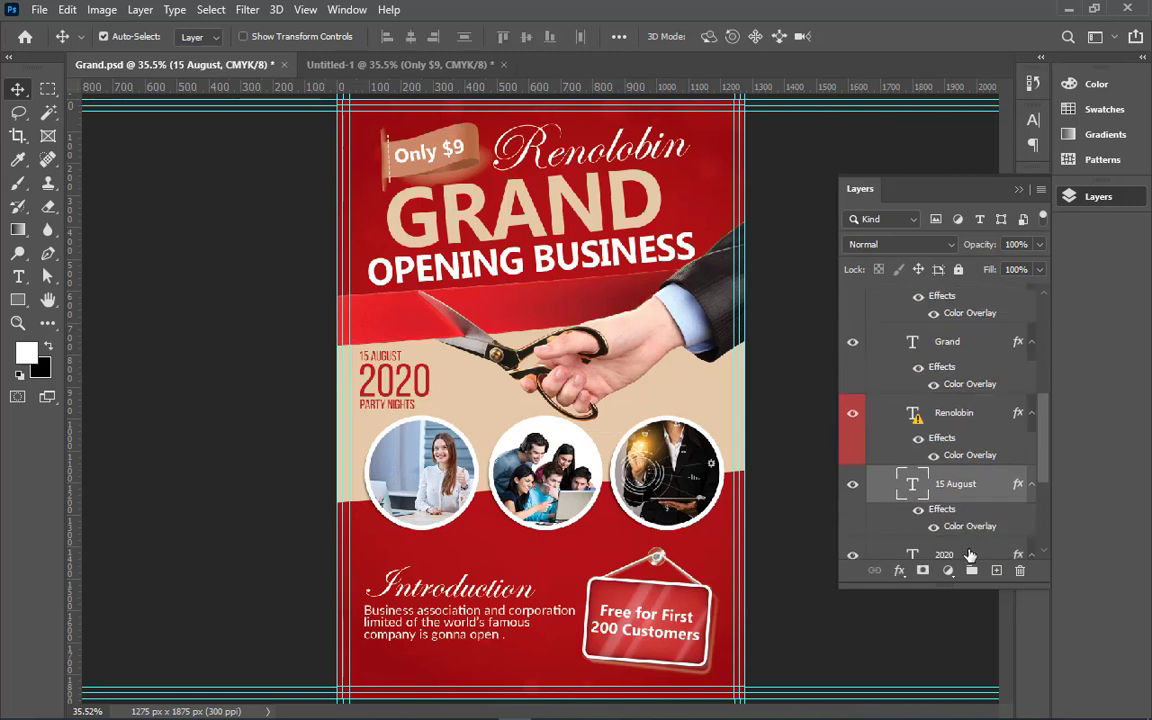
left_click(969, 554)
scroll(969, 554, "down", 2)
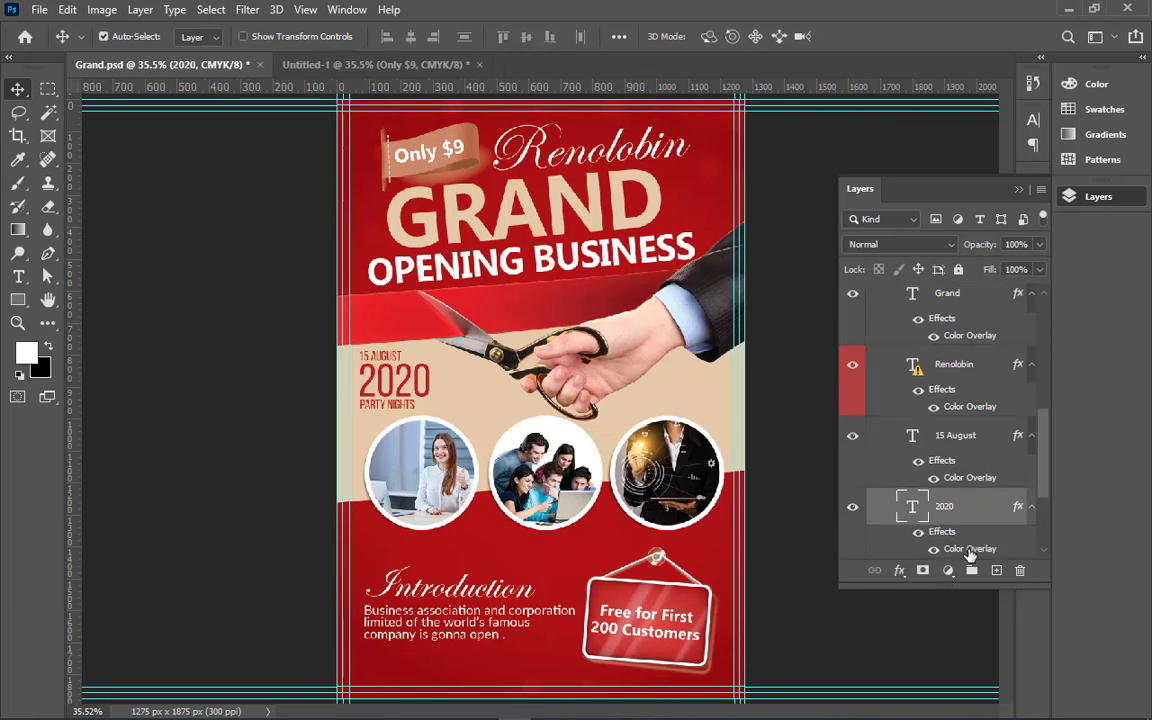
left_click(983, 436, "ctrl")
scroll(983, 436, "up", 2)
scroll(983, 420, "up", 1)
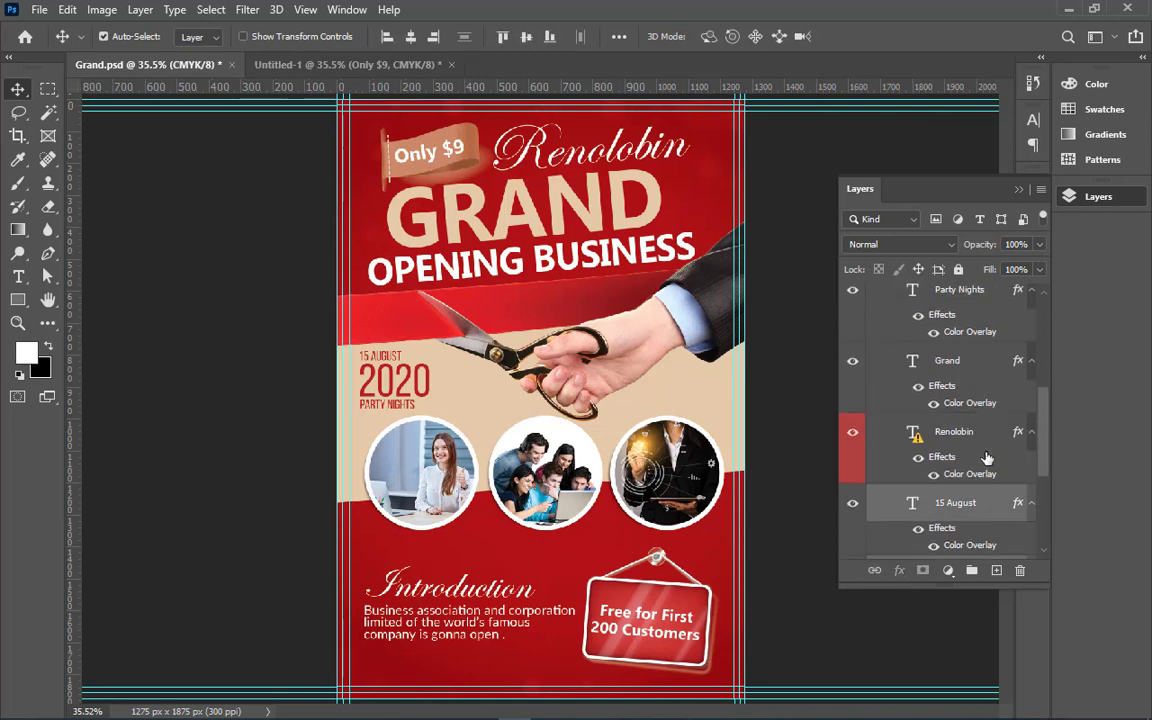
scroll(983, 412, "up", 2)
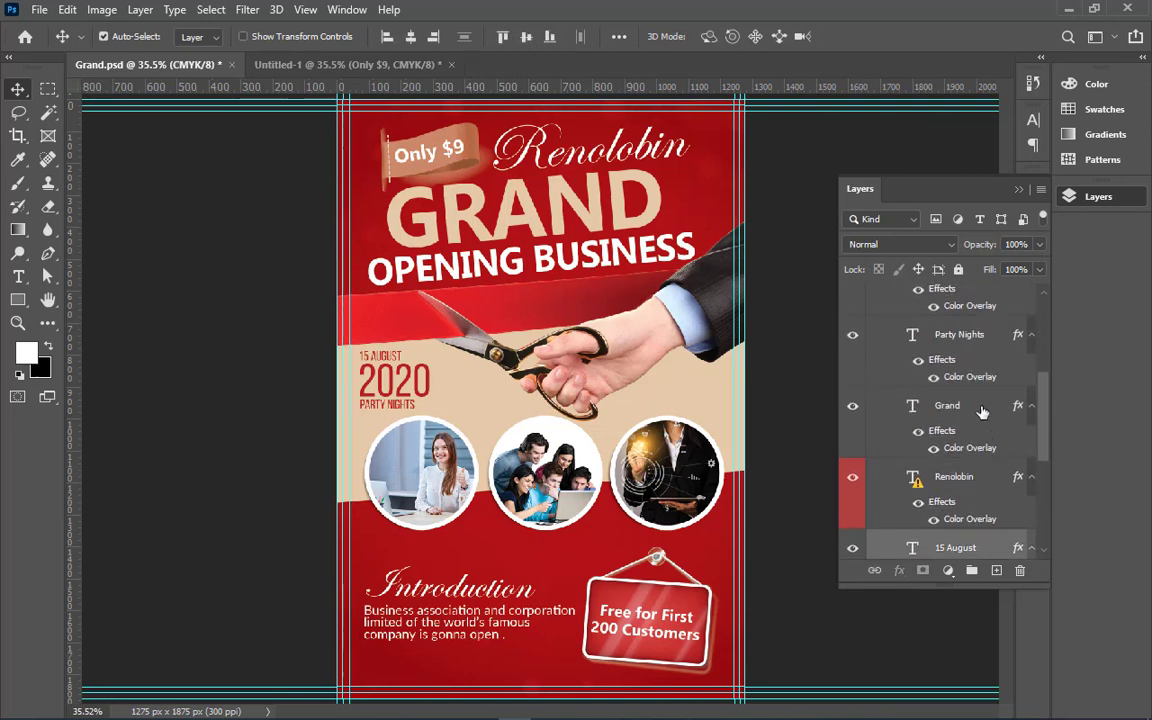
left_click(986, 342, "ctrl")
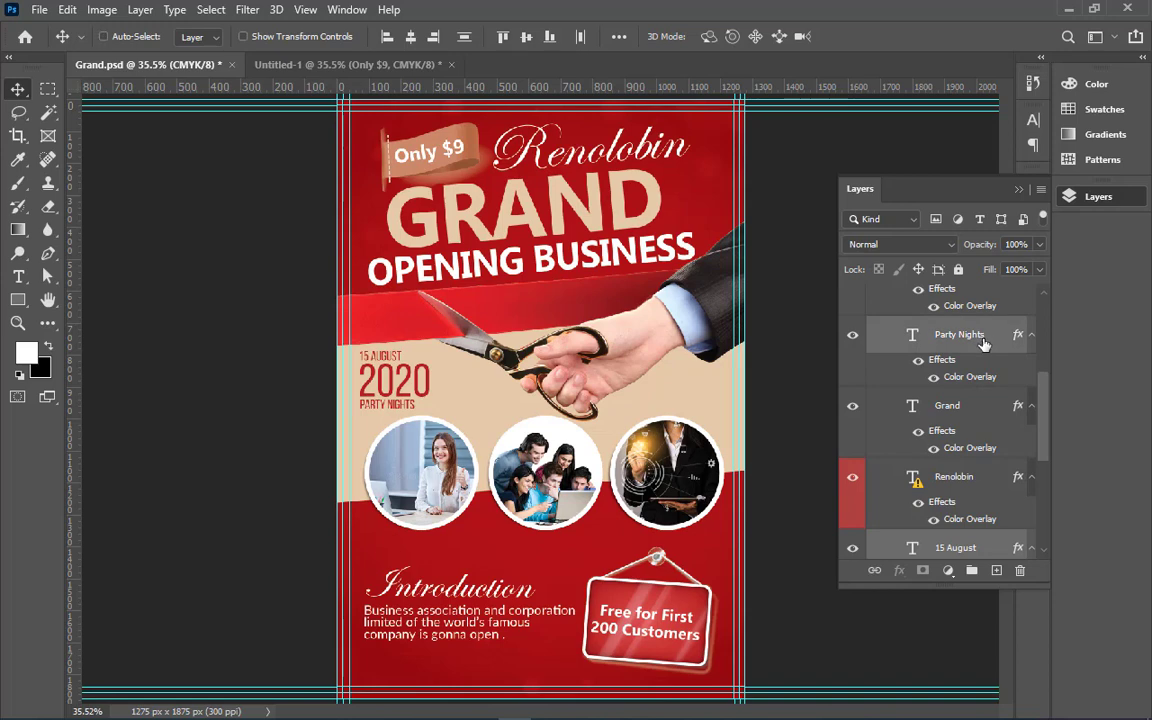
Group the three date layers into a new folder and clear its Group 1 name
key("ctrl+g")
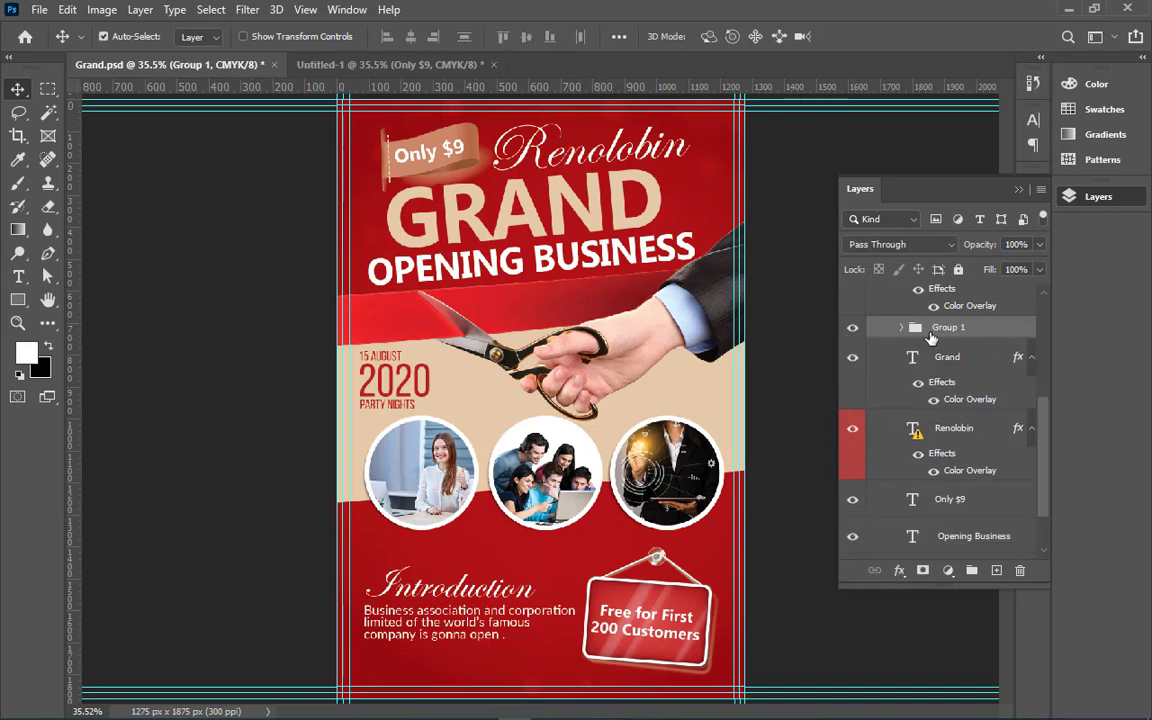
double_click(930, 337)
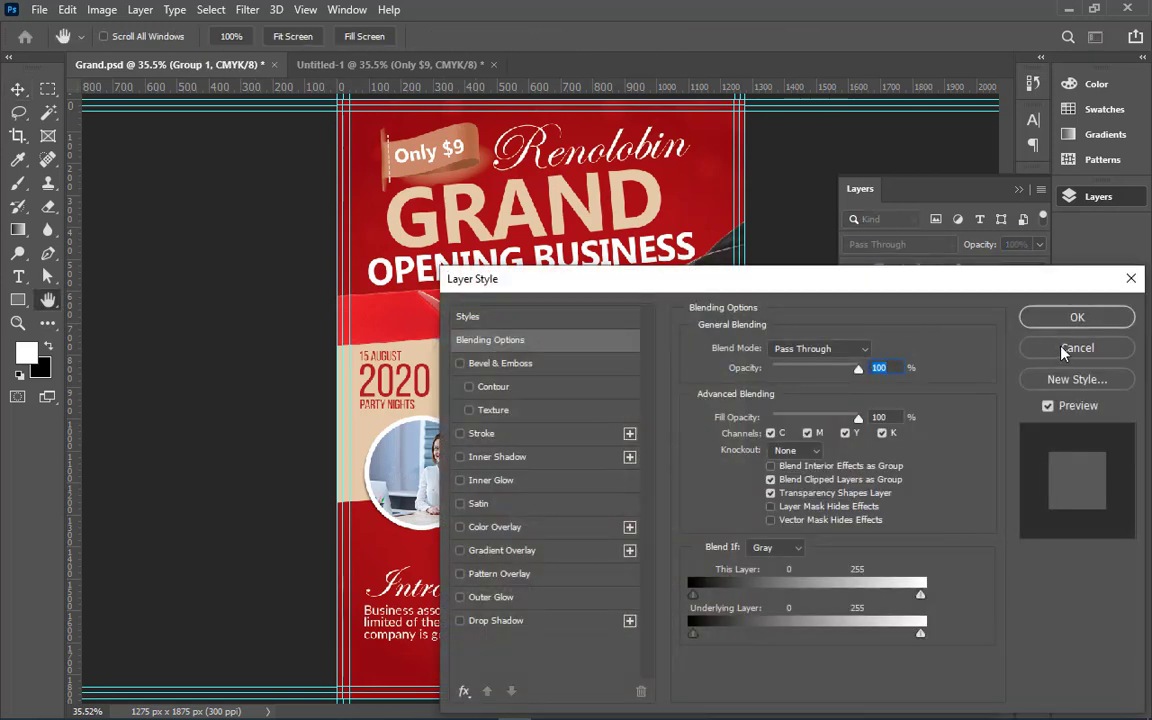
left_click(1080, 345)
double_click(949, 328)
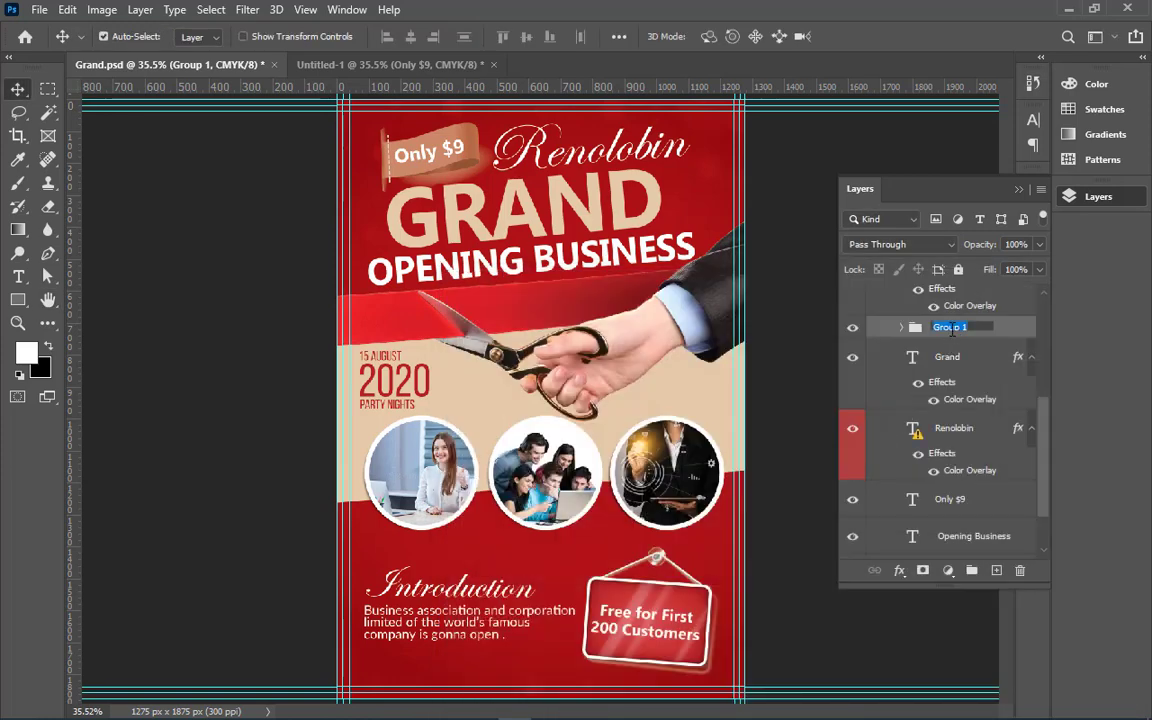
key("BackSpace")
type("Date")
Name the folder 'Date', drop it onto the Untitled-1 flyer, and nudge it left
key("Return")
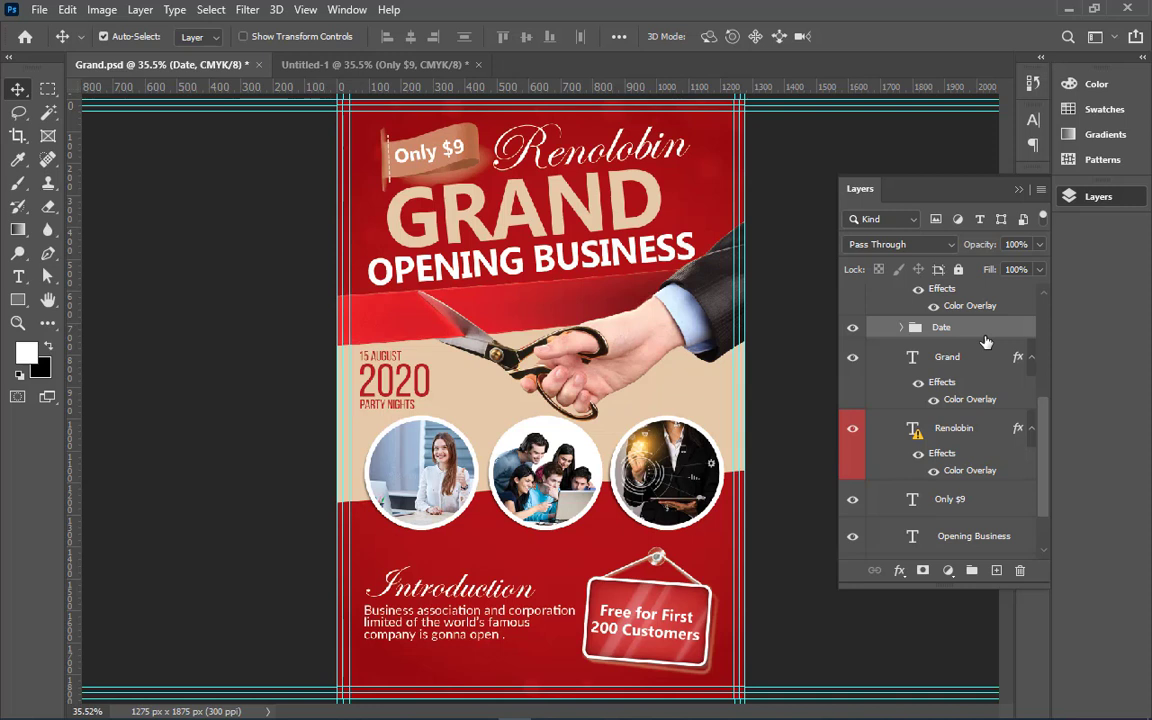
left_click_drag(986, 338, 398, 95)
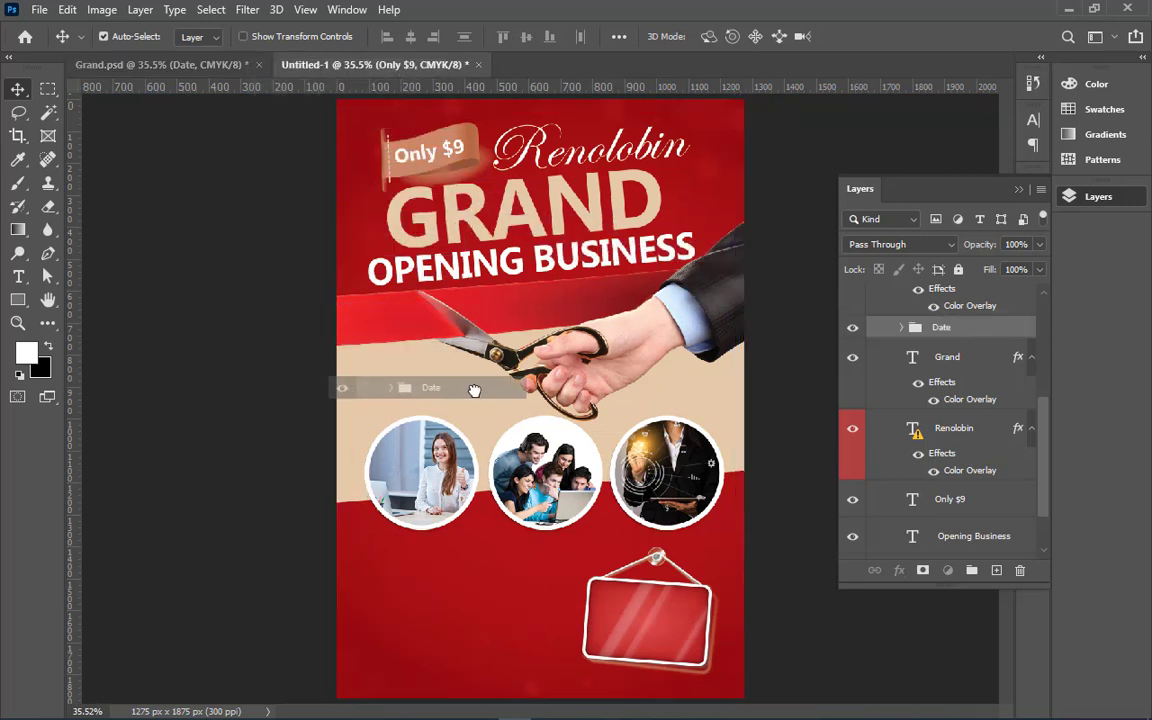
left_click_drag(398, 95, 427, 352)
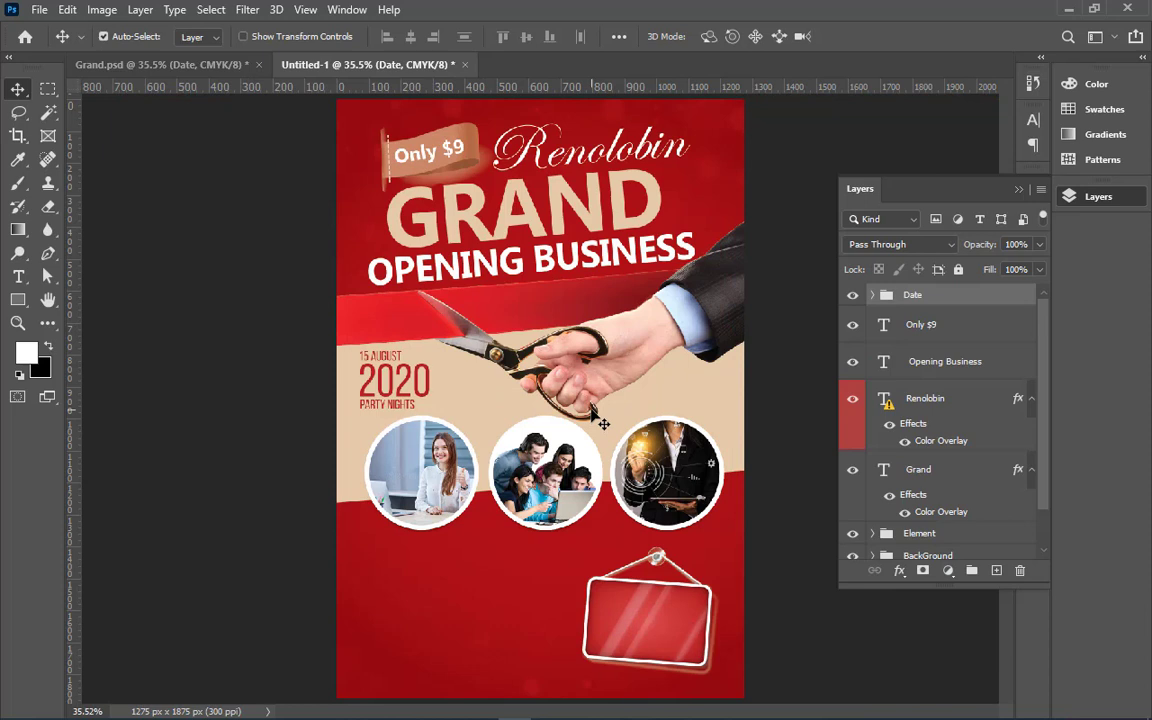
key("shift+Left")
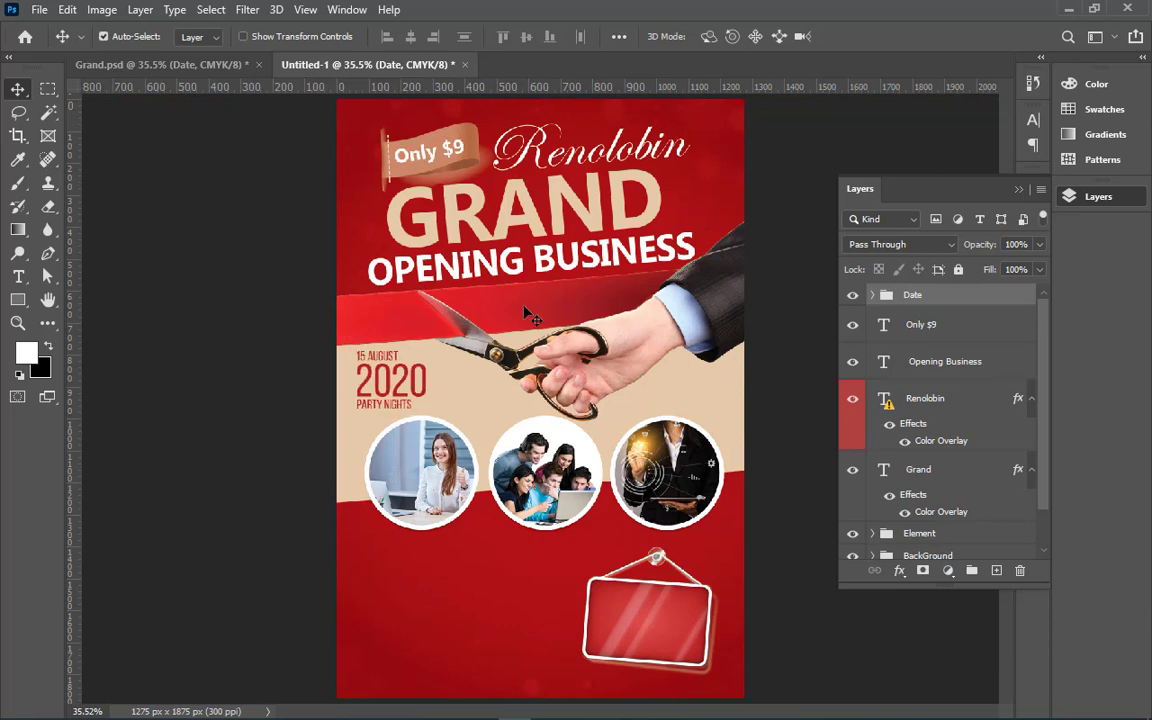
Copy the Introduction script heading layer from Grand.psd onto the Untitled-1 canvas
left_click(188, 66)
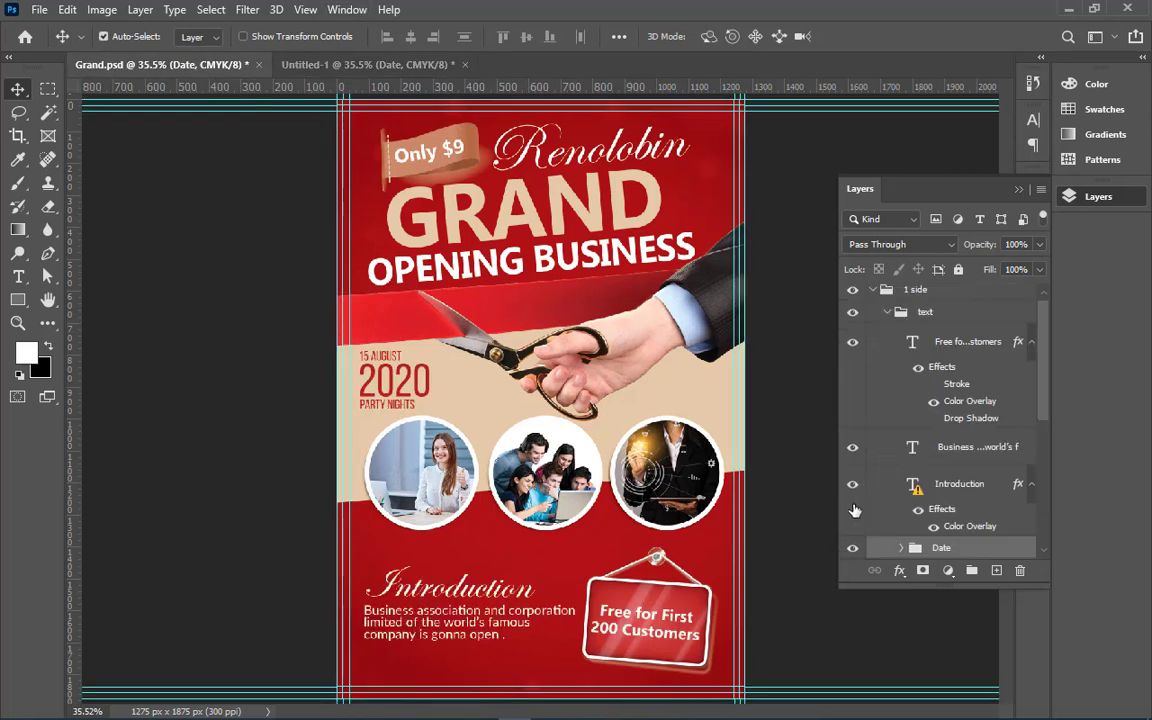
scroll(960, 495, "down", 4)
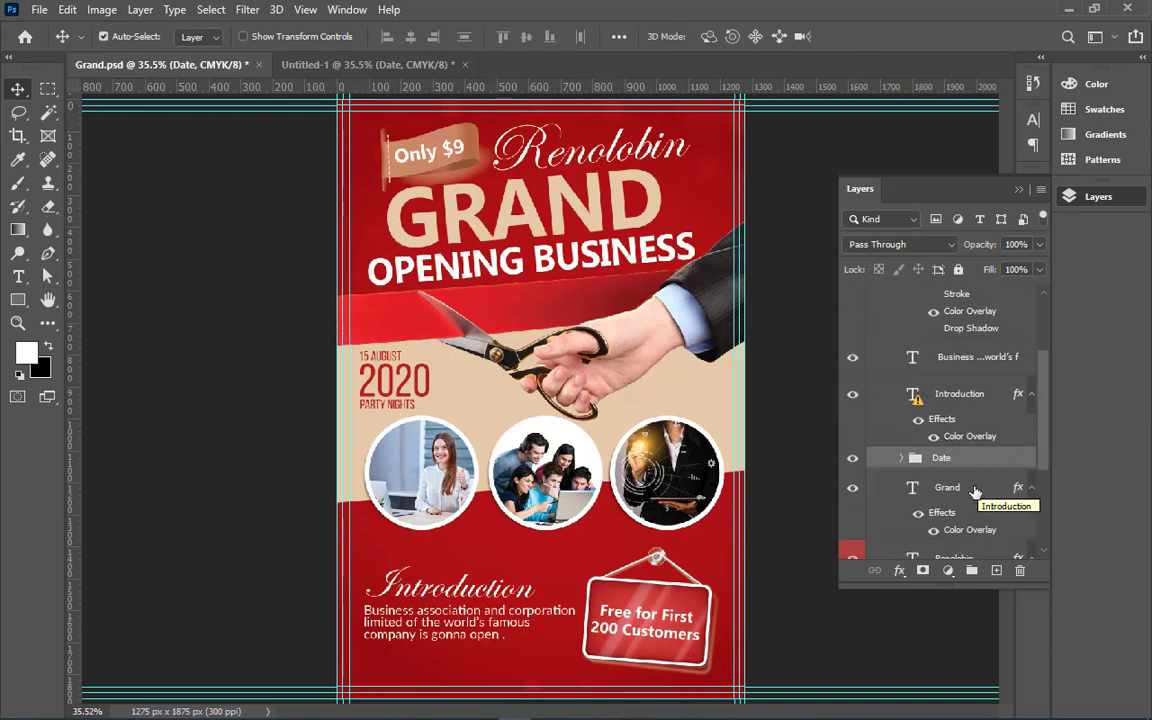
scroll(960, 495, "down", 1)
scroll(960, 491, "down", 1)
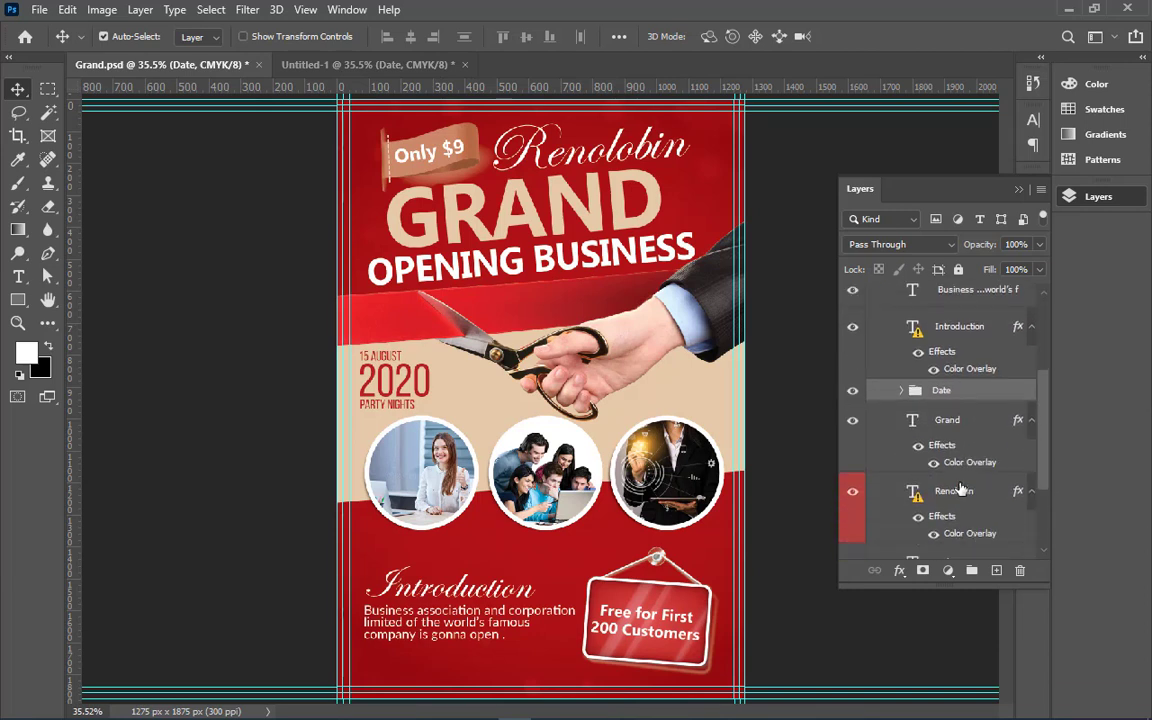
scroll(960, 490, "down", 2)
scroll(960, 490, "down", 1)
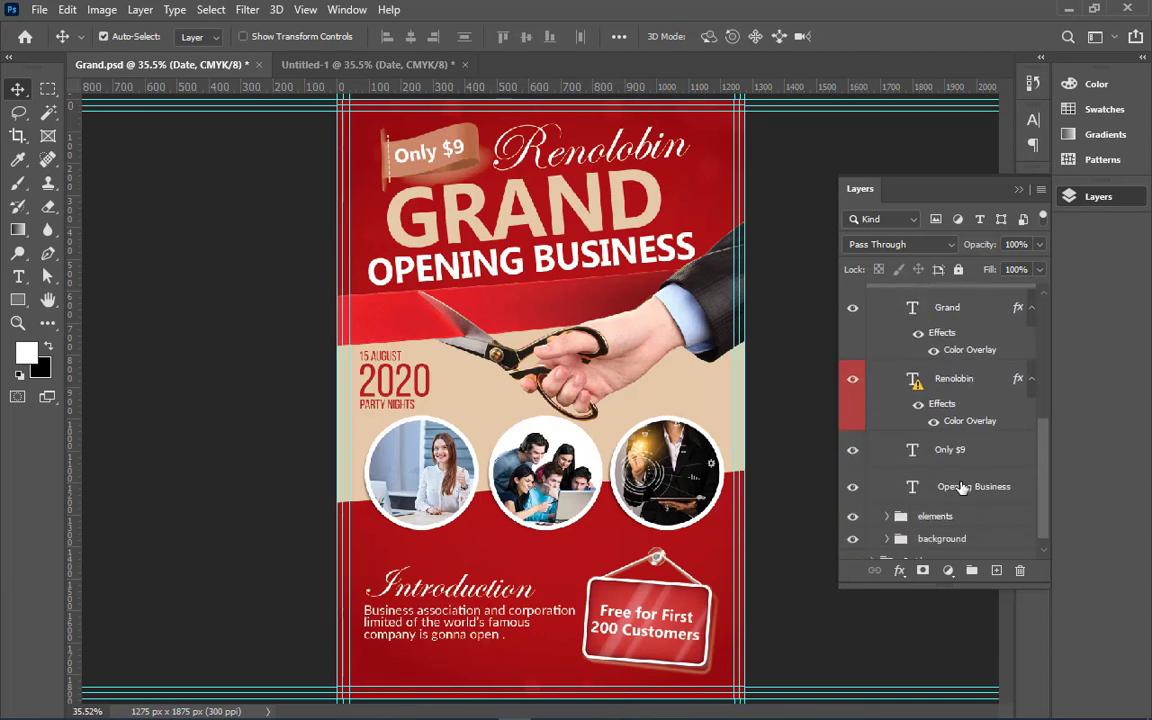
scroll(960, 488, "down", 1)
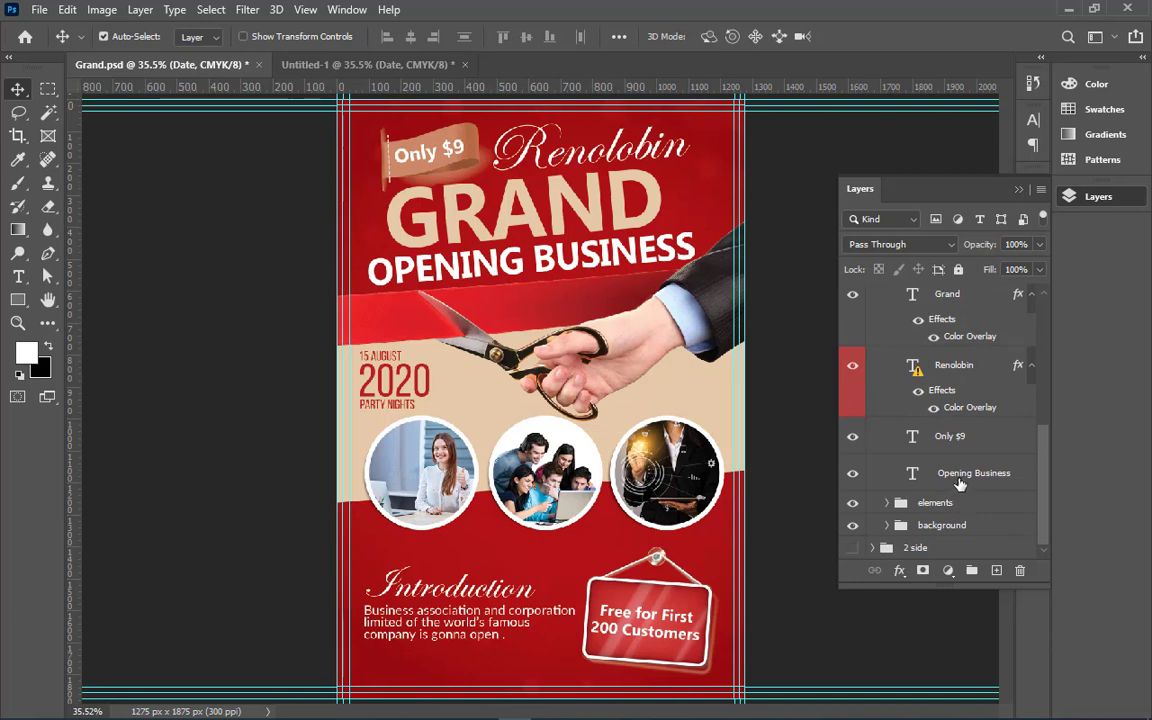
scroll(958, 484, "up", 1)
scroll(958, 484, "up", 1)
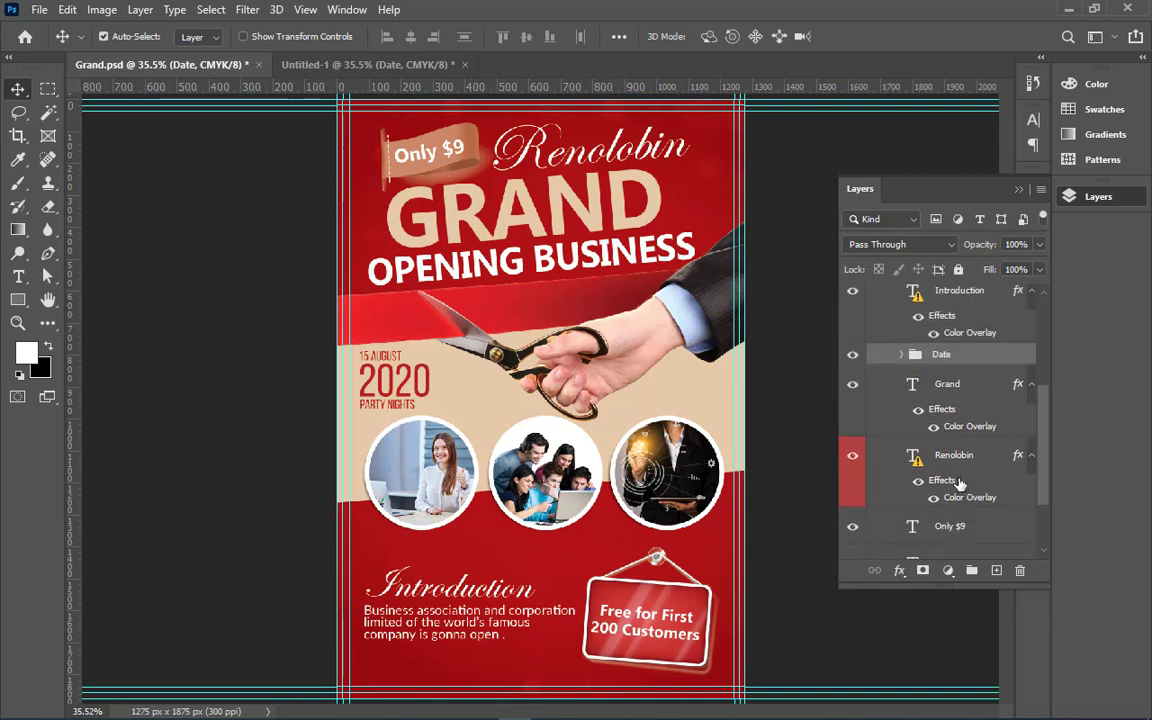
scroll(958, 484, "up", 1)
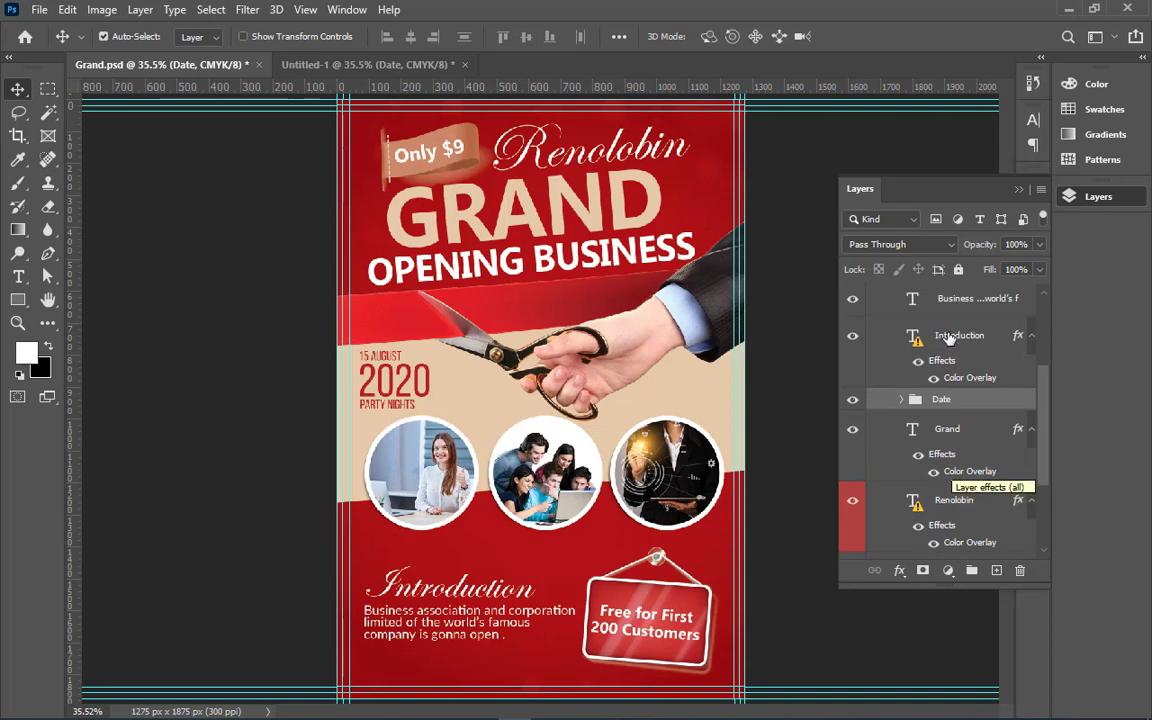
left_click(900, 338)
left_click(853, 337)
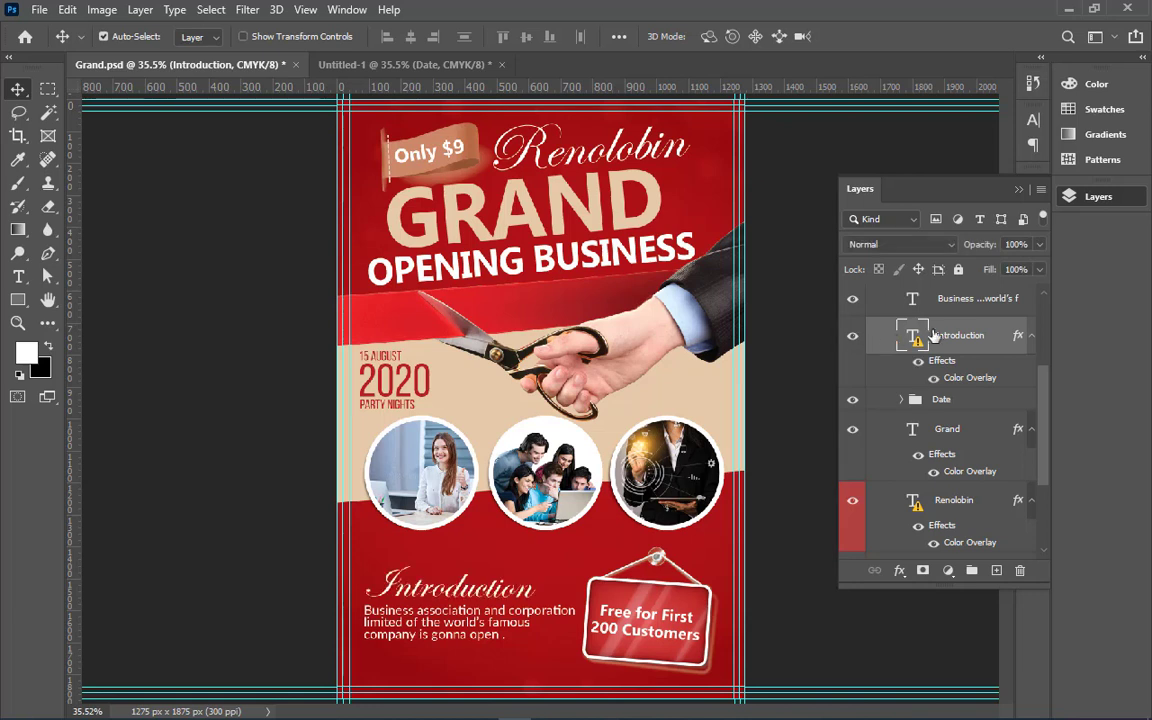
mouse_move(960, 335)
left_mouse_down()
mouse_move(424, 58)
mouse_move(466, 580)
left_mouse_up()
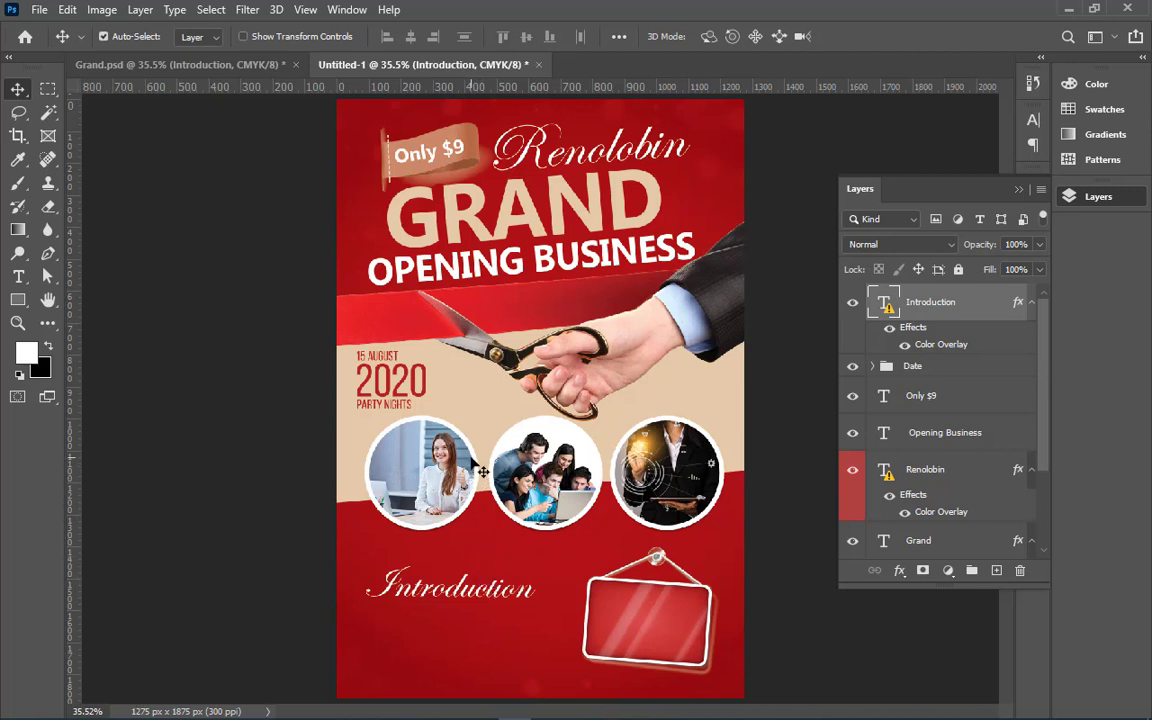
Browse Grand.psd's Opening Business, Only $9 and Renolobin layers looking for the body text
left_click(217, 68)
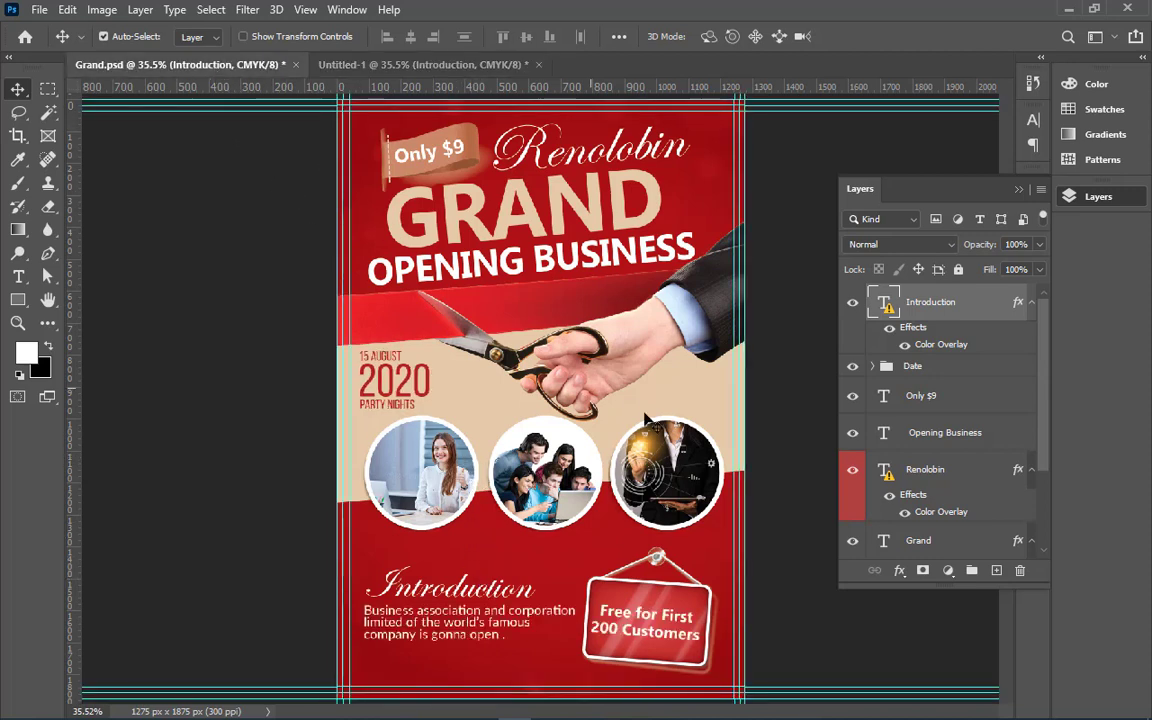
scroll(947, 478, "down", 1)
scroll(947, 478, "down", 3)
scroll(947, 478, "down", 1)
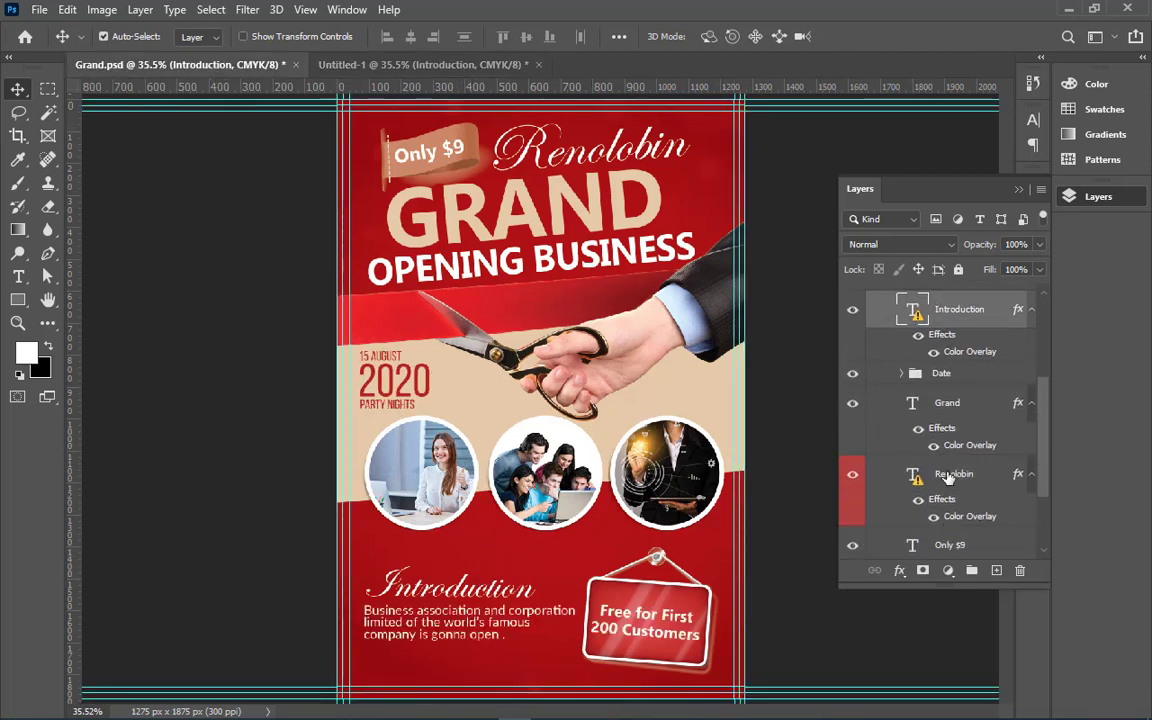
scroll(950, 482, "down", 2)
left_click(960, 480)
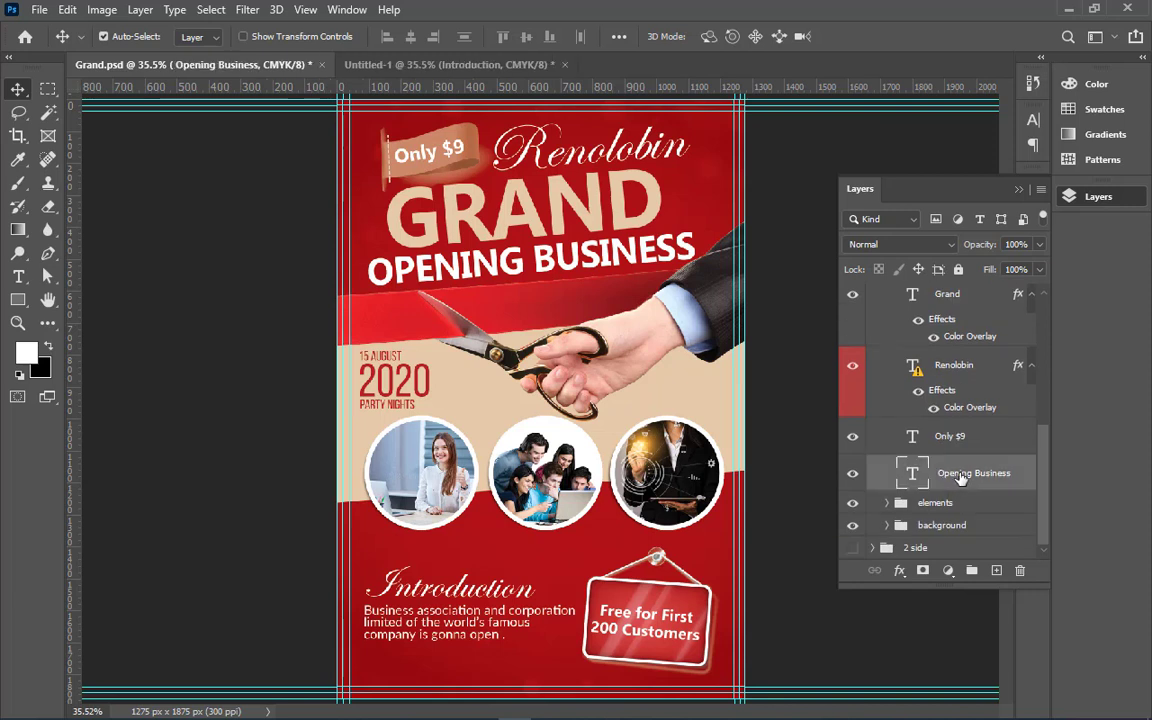
left_click(967, 436)
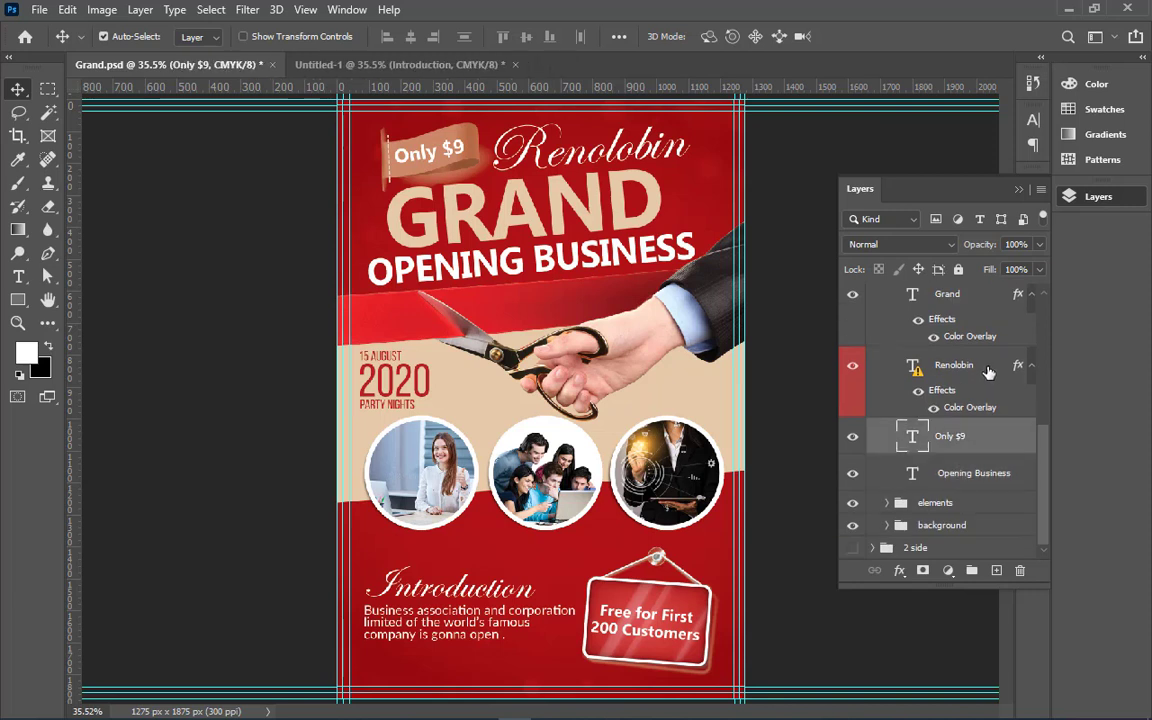
left_click(985, 376)
Select the 'Business association and corporation…' body text layer and copy it into Untitled-1
scroll(988, 441, "up", 1)
left_click(988, 337)
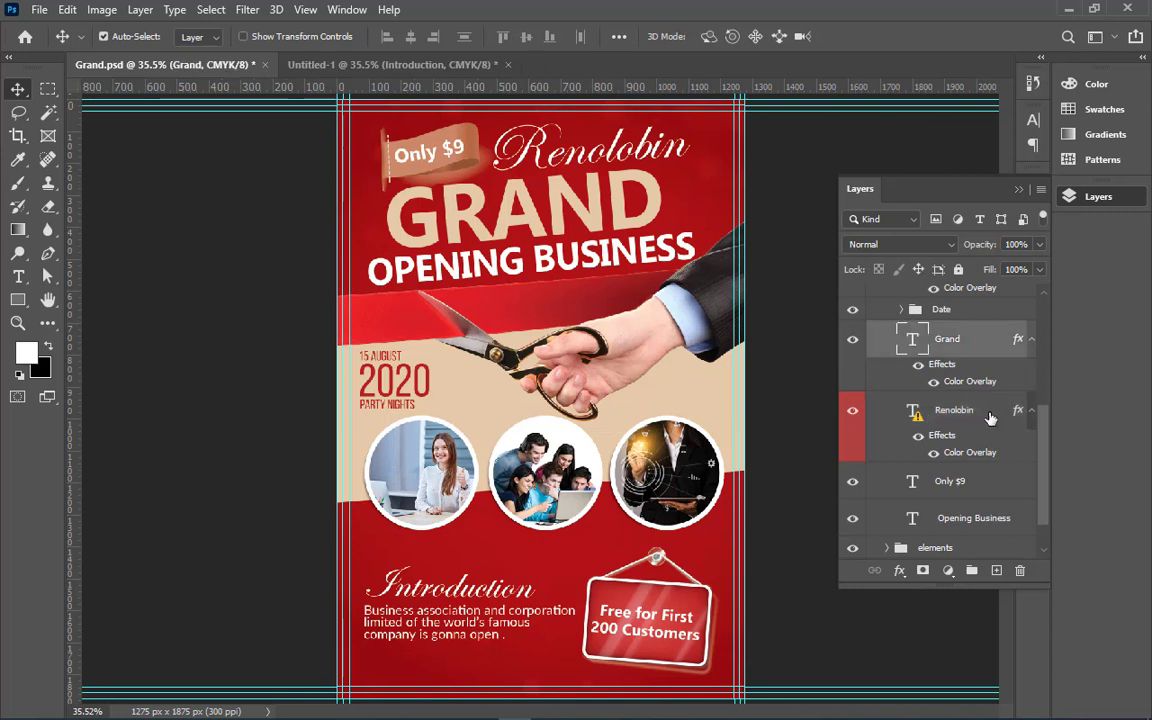
scroll(988, 414, "up", 2)
left_click(990, 315)
scroll(988, 330, "up", 2)
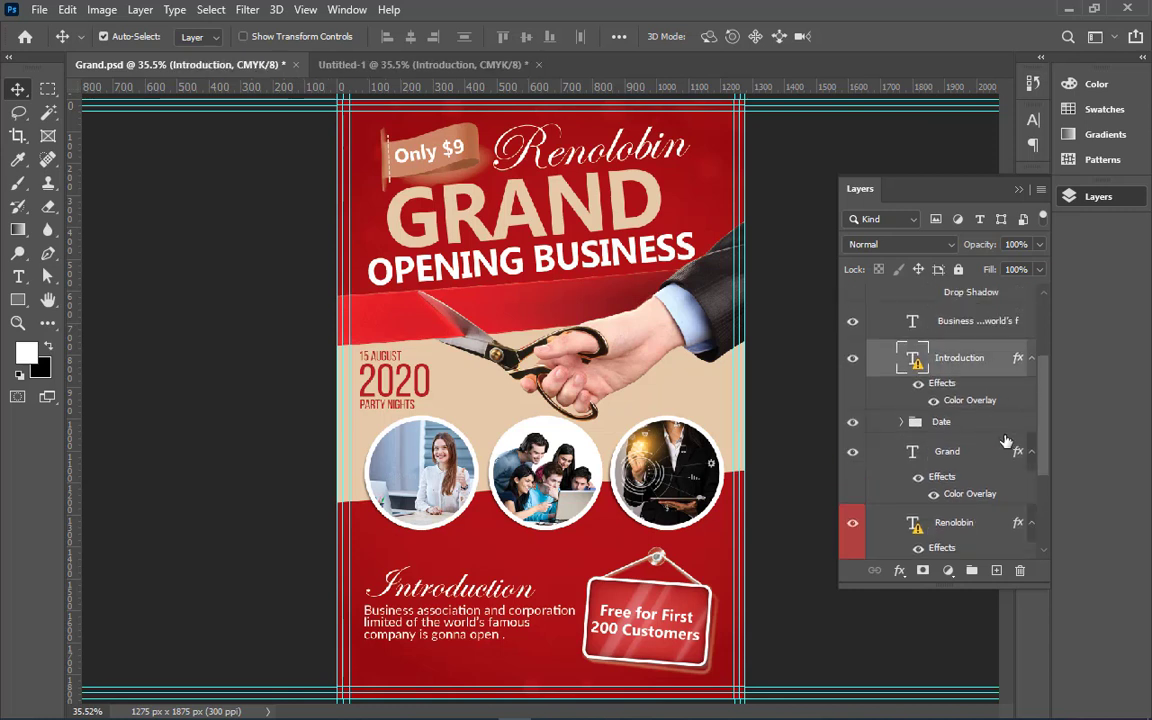
scroll(984, 342, "up", 1)
left_click(980, 345)
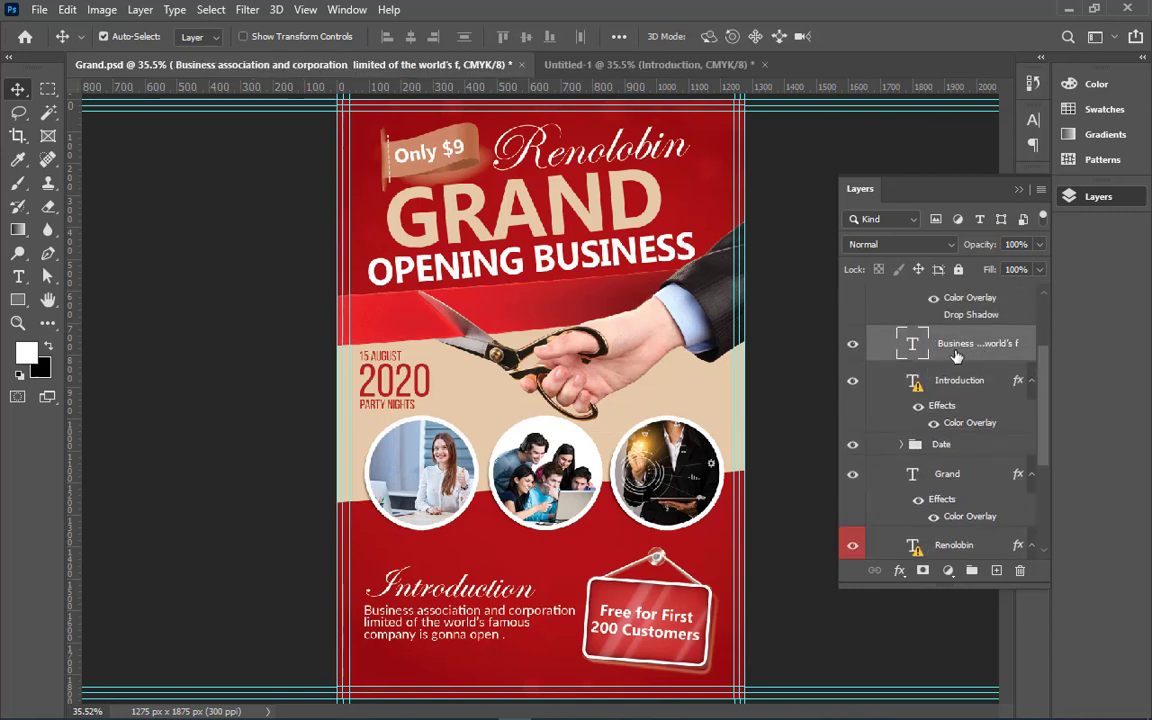
left_click(852, 344)
mouse_move(960, 357)
left_mouse_down()
mouse_move(619, 143)
mouse_move(476, 658)
left_mouse_up()
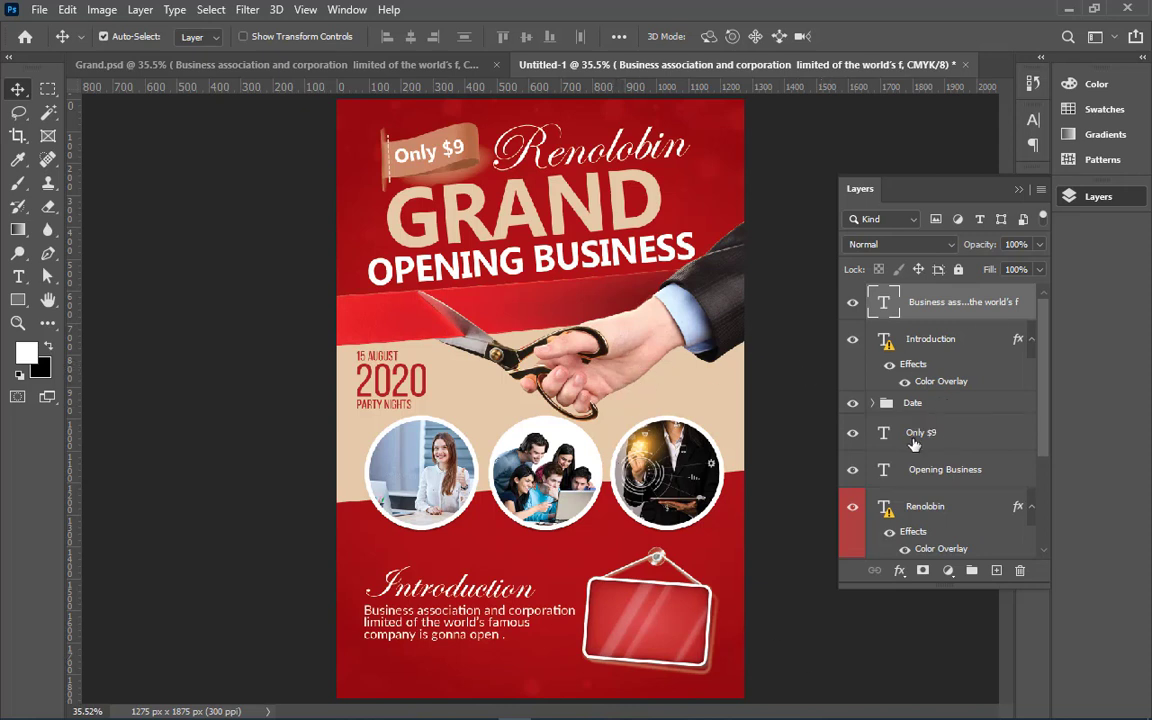
Inspect Untitled-1's Renolobin, Opening Business, Only $9, body text and Introduction layers
scroll(1000, 465, "down", 3)
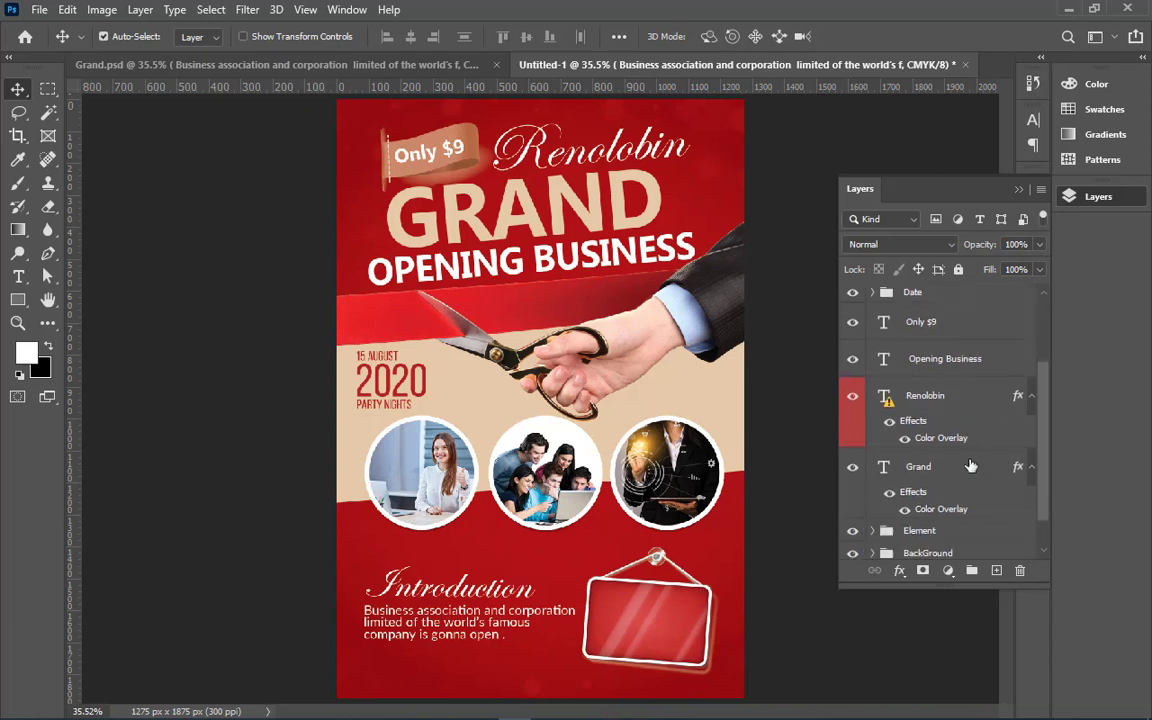
scroll(966, 473, "down", 1)
left_click(925, 353)
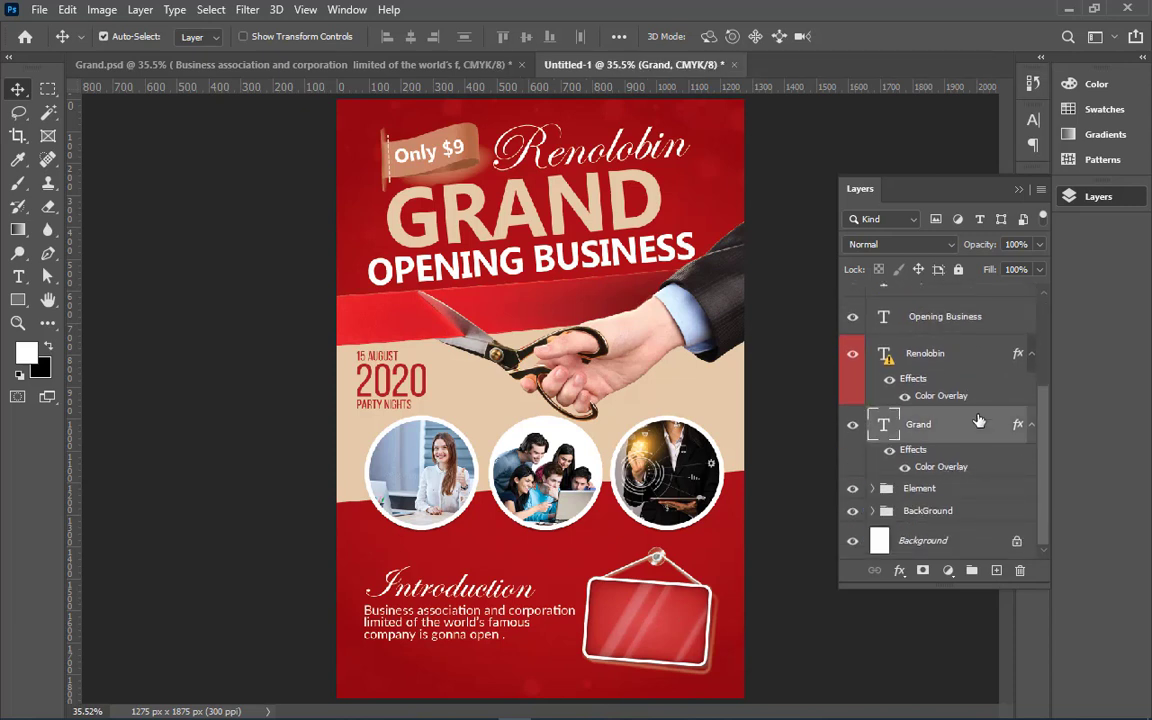
scroll(948, 470, "up", 1)
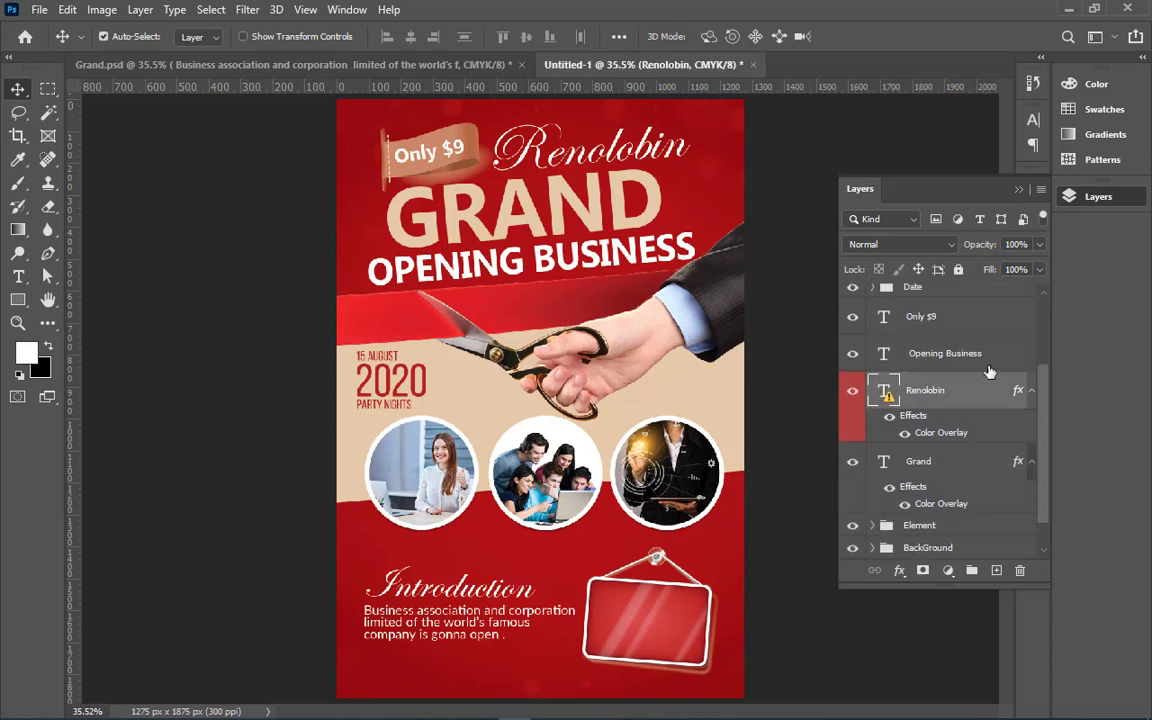
left_click(965, 345)
left_click(975, 318)
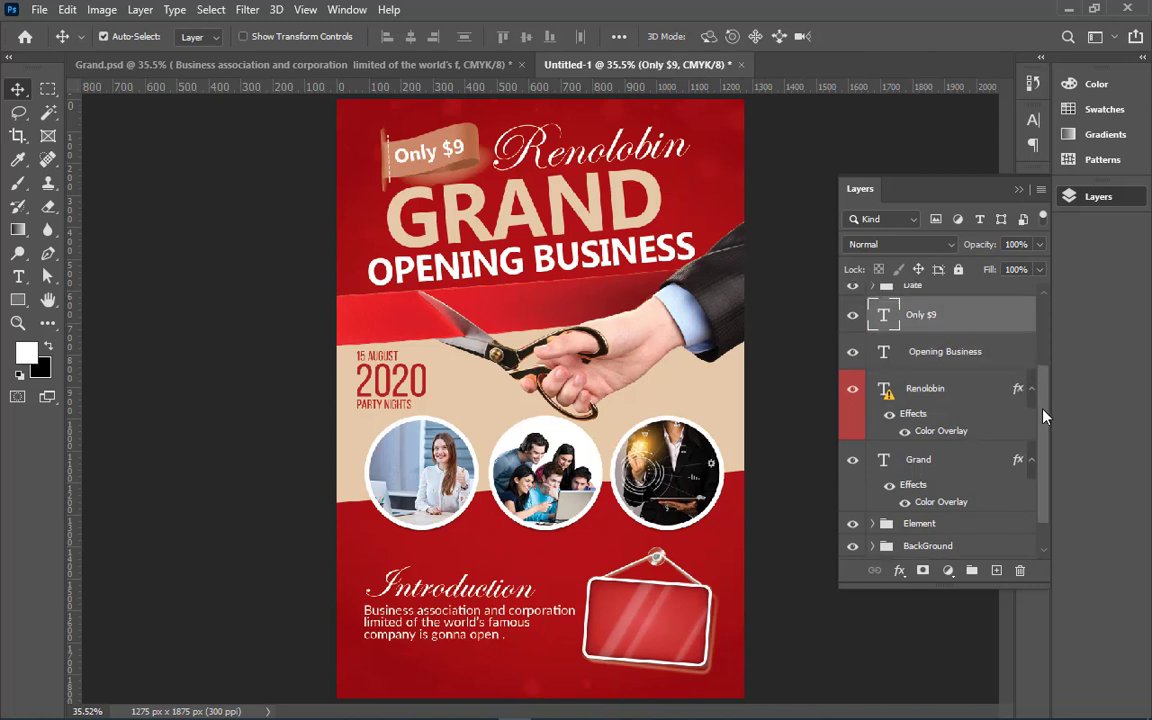
left_click_drag(1041, 411, 1040, 322)
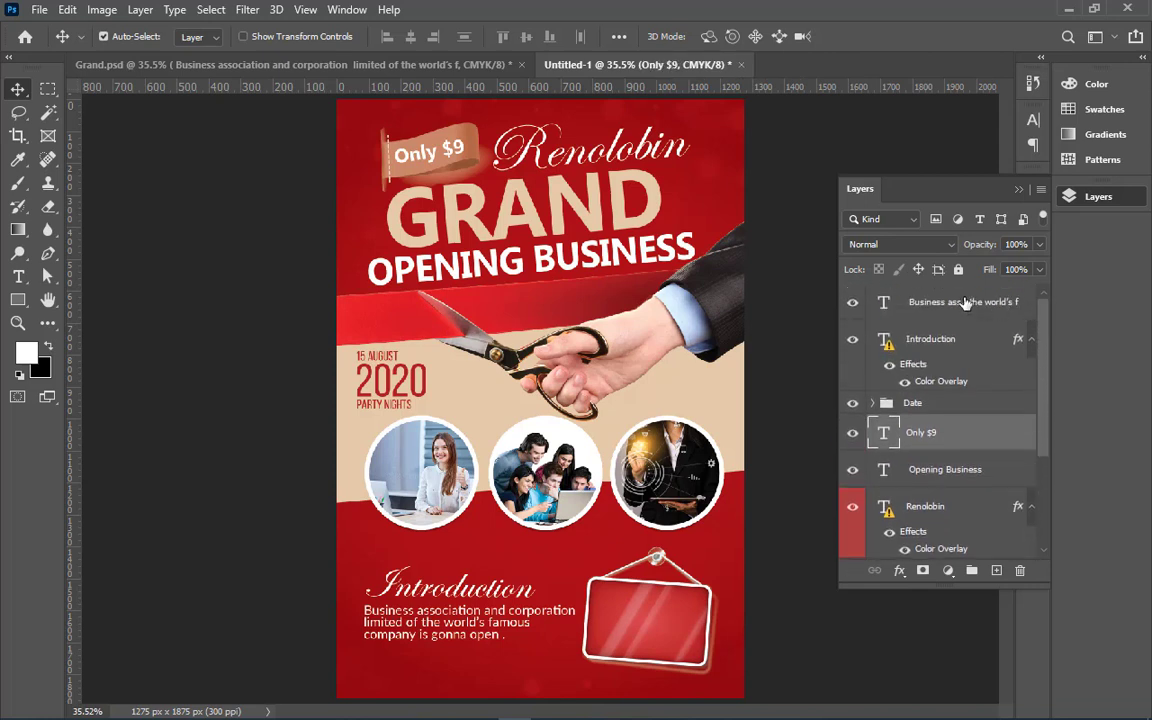
left_click(930, 302)
left_click(852, 302)
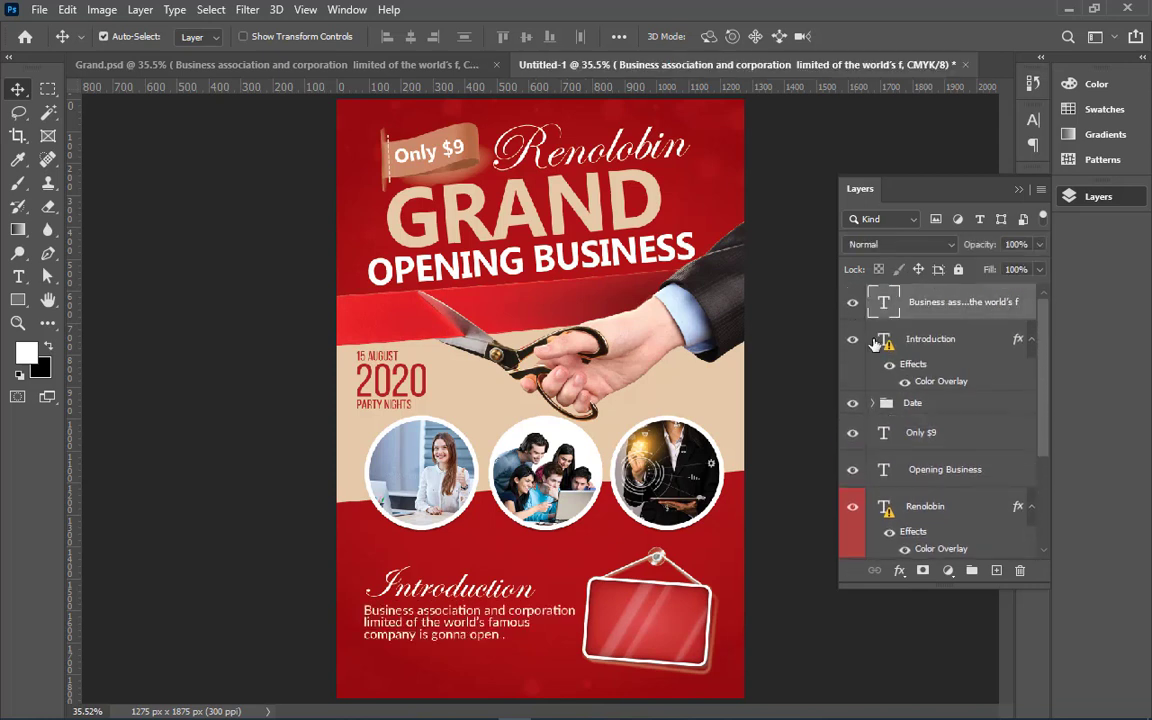
left_click(909, 346)
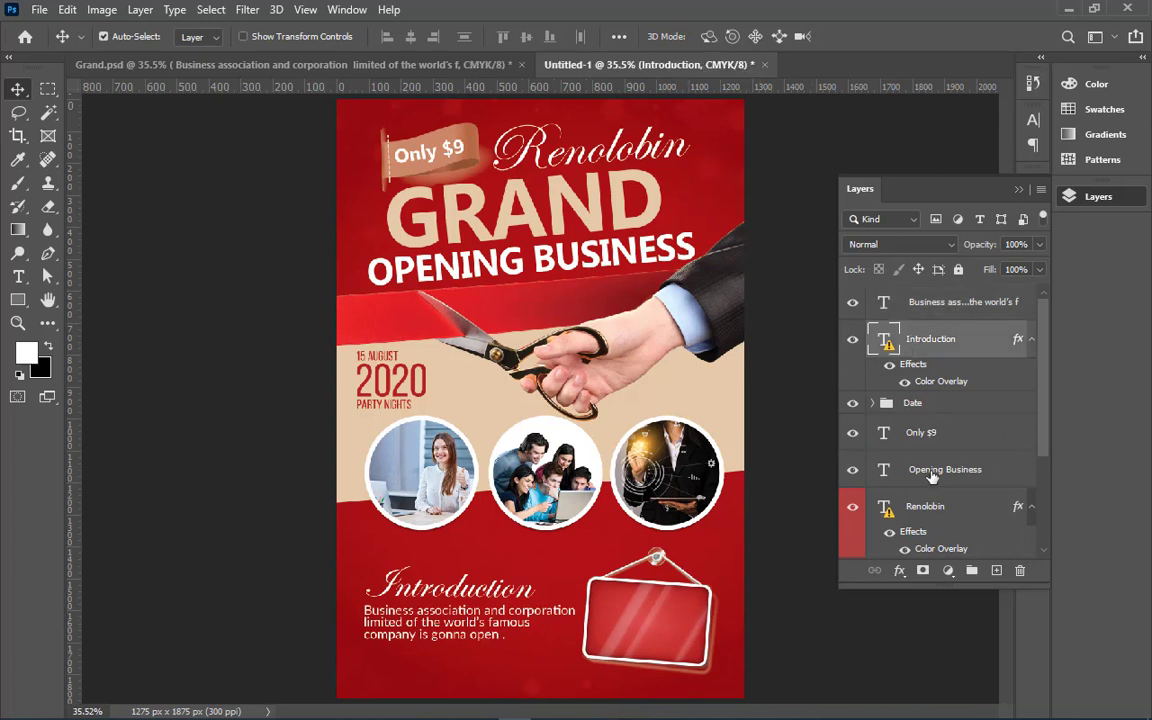
scroll(940, 472, "down", 1)
scroll(940, 475, "down", 3)
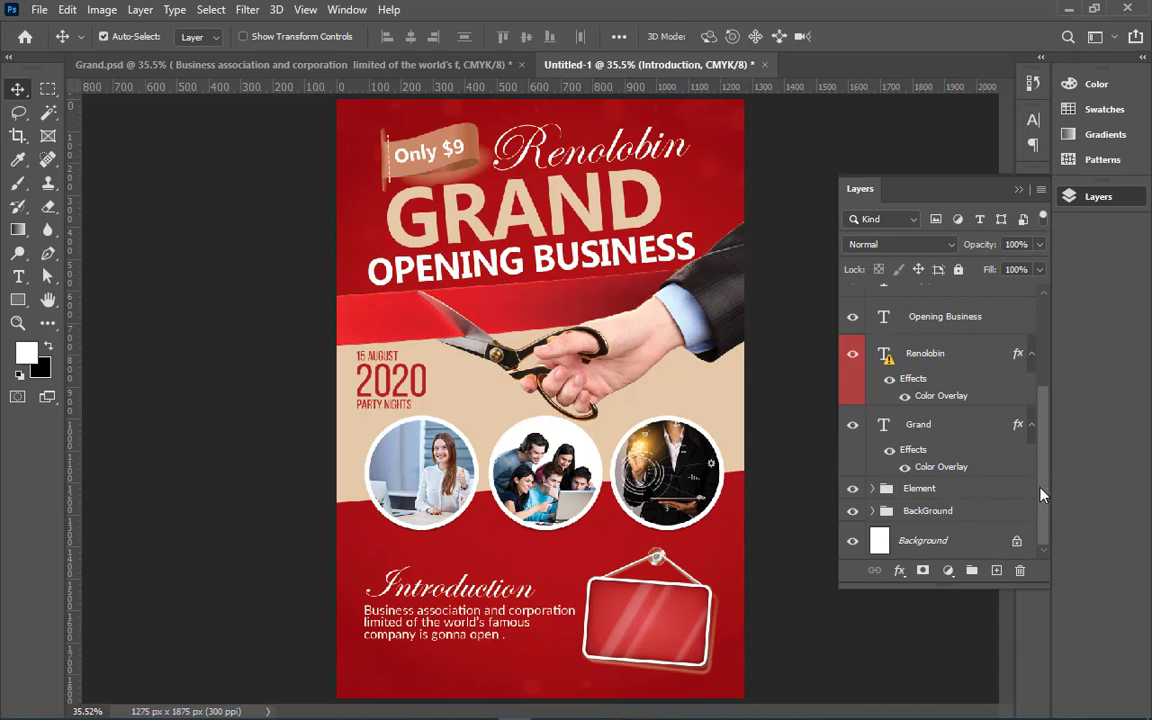
left_click_drag(1040, 495, 1044, 375)
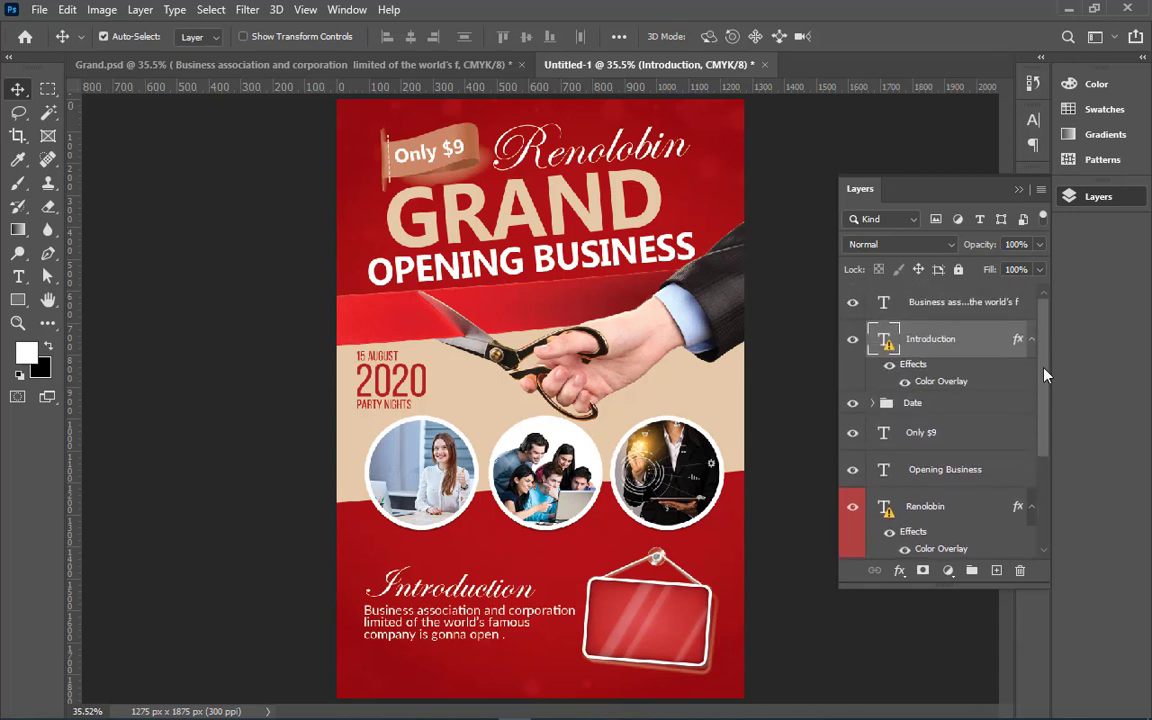
Toggle the Date, Only $9, body text and Element layers off and on
left_click(854, 406)
left_click(854, 406)
left_click(853, 433)
left_click(852, 302)
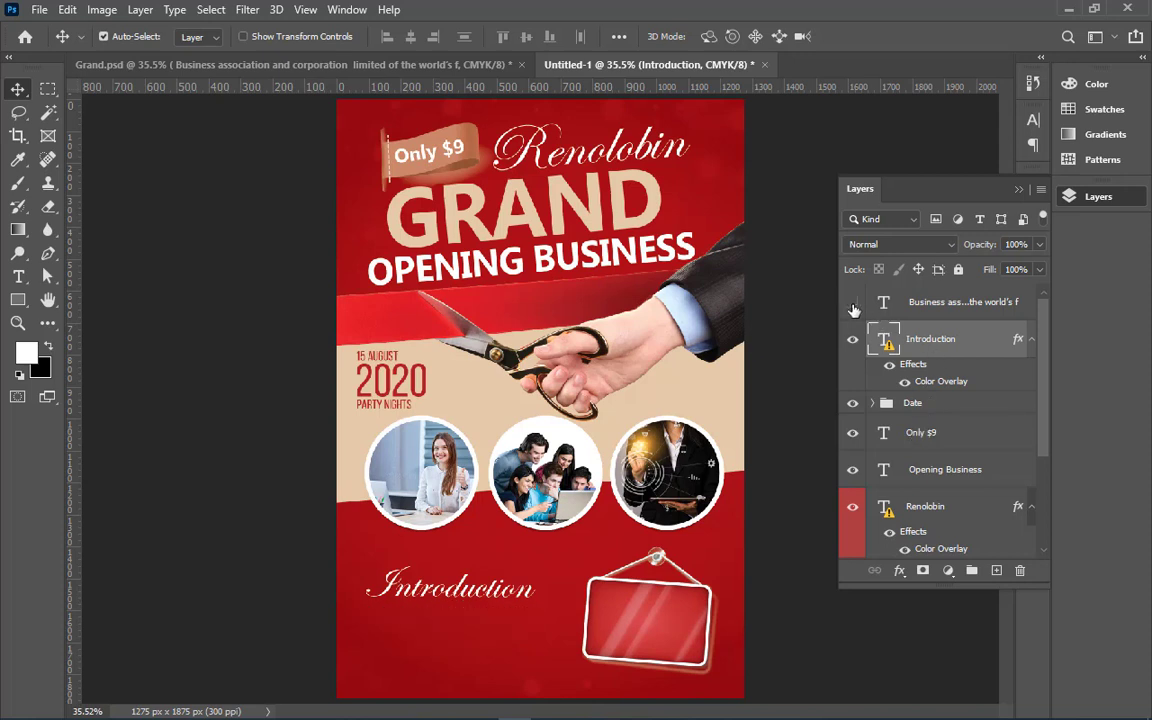
left_click_drag(1039, 398, 1022, 489)
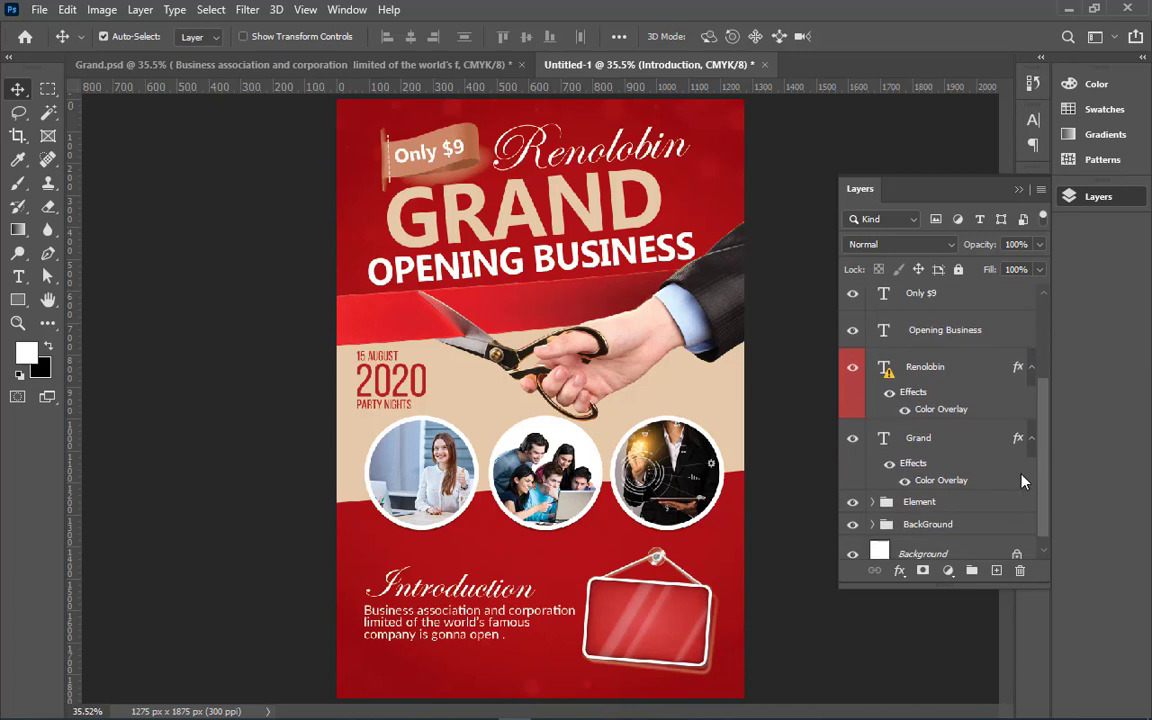
left_click(895, 489)
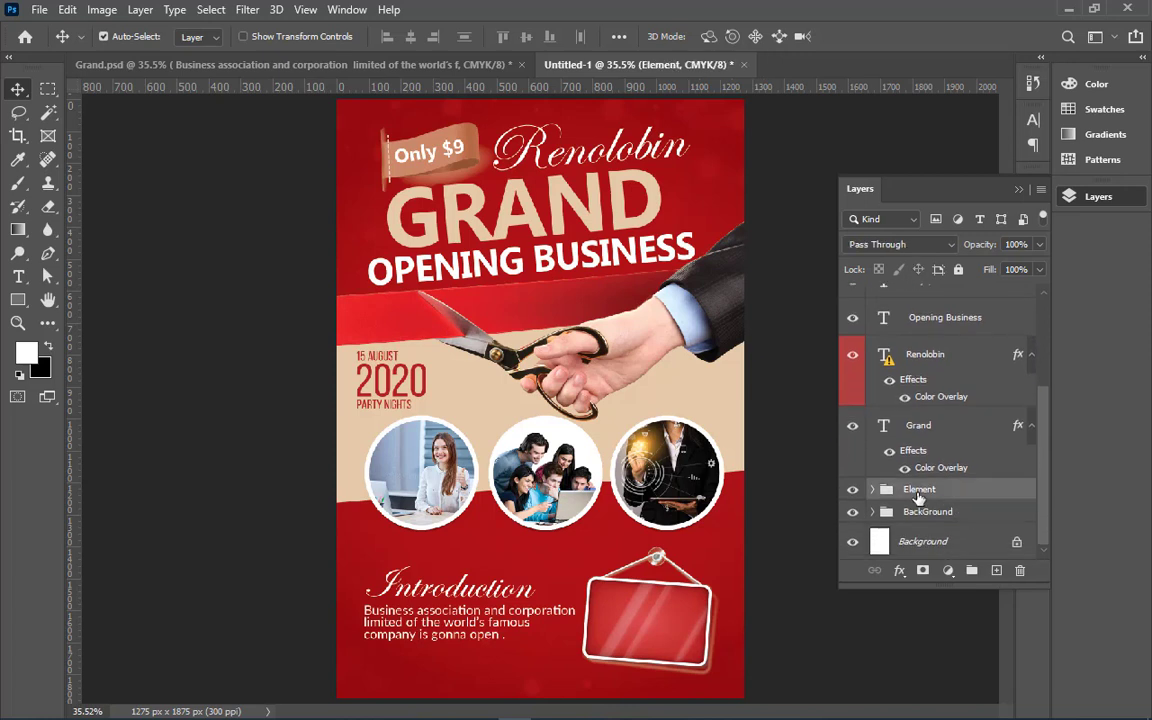
left_click(852, 490)
left_click(852, 490)
Recheck Only $9, OPENING BUSINESS, Introduction and body text, leaving them all visible
scroll(1040, 462, "up", 3)
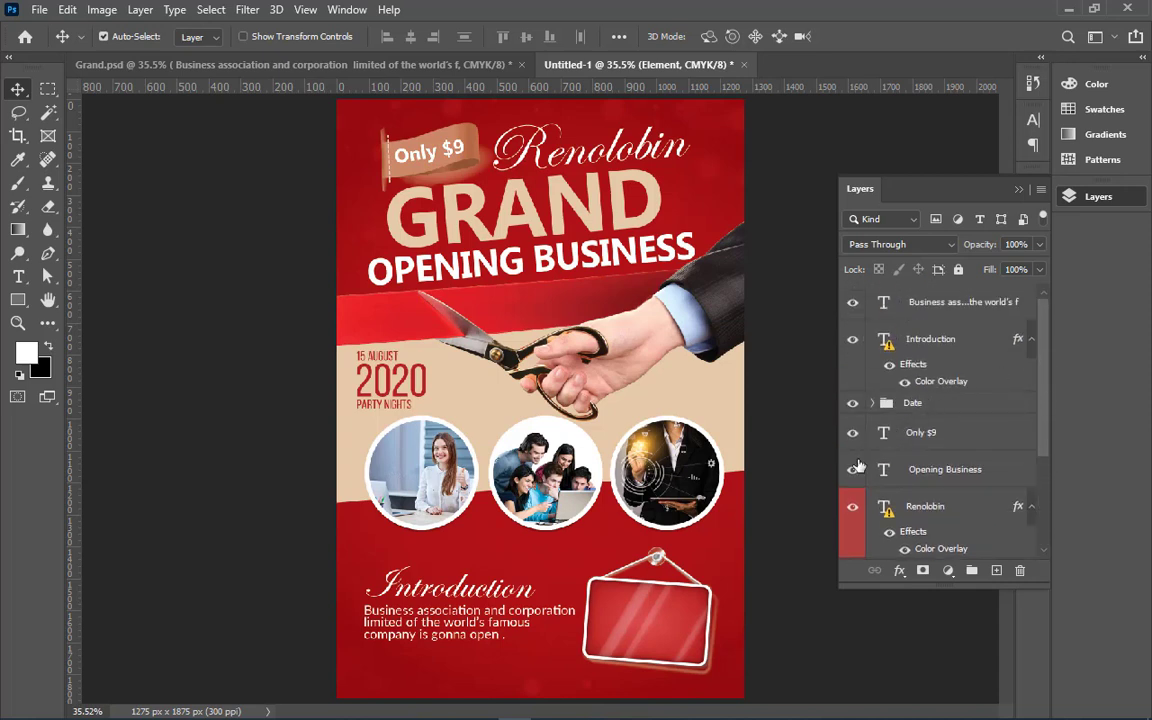
left_click(855, 436)
left_click(853, 470)
left_click(853, 434)
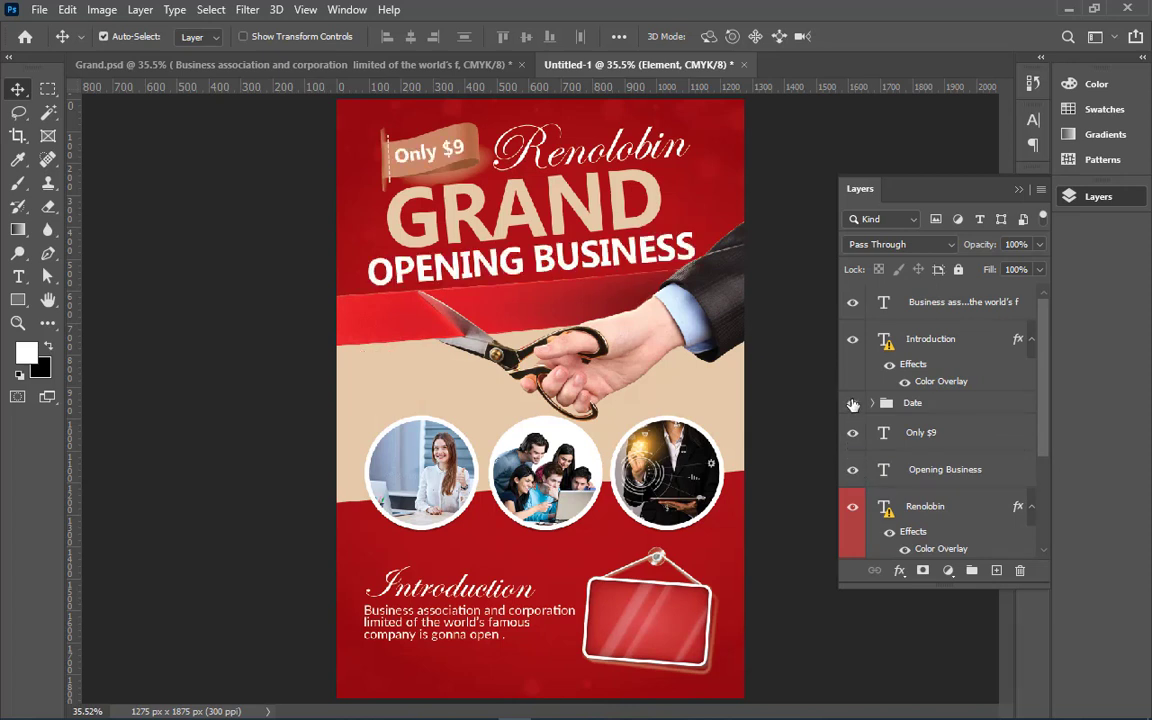
left_click(853, 339)
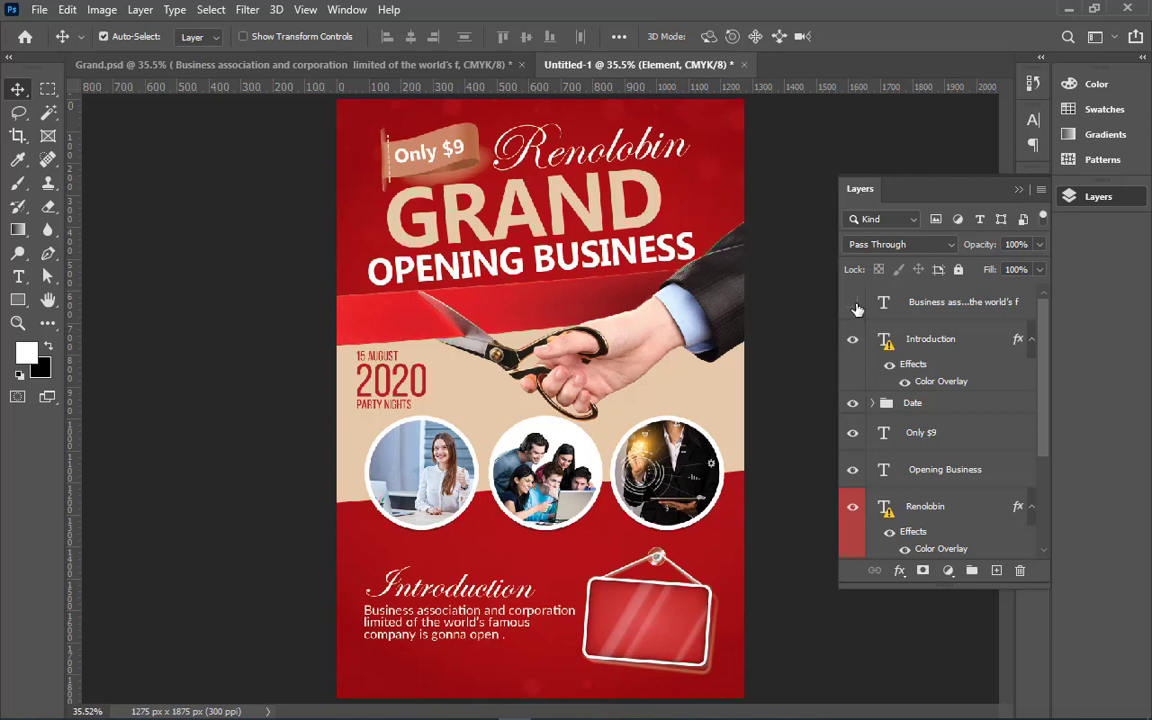
left_click(853, 302)
left_click(391, 60)
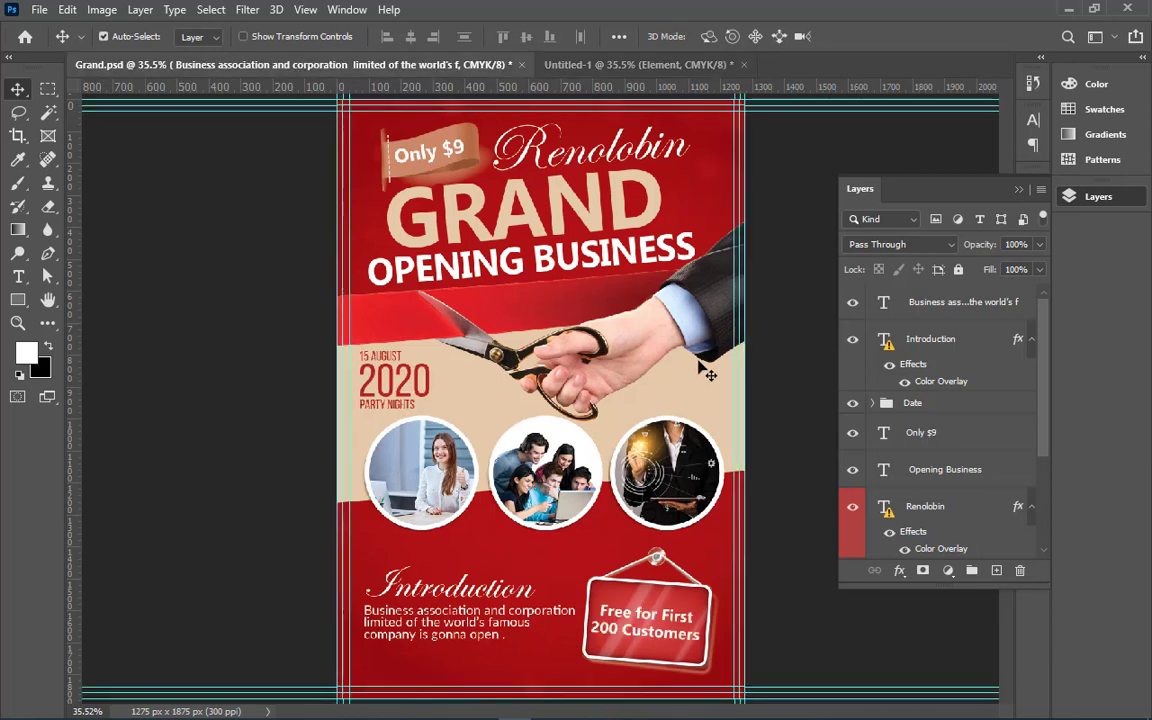
Copy the 'Free for First 200 Customers' sign text layer from Grand.psd into Untitled-1
left_click(692, 625)
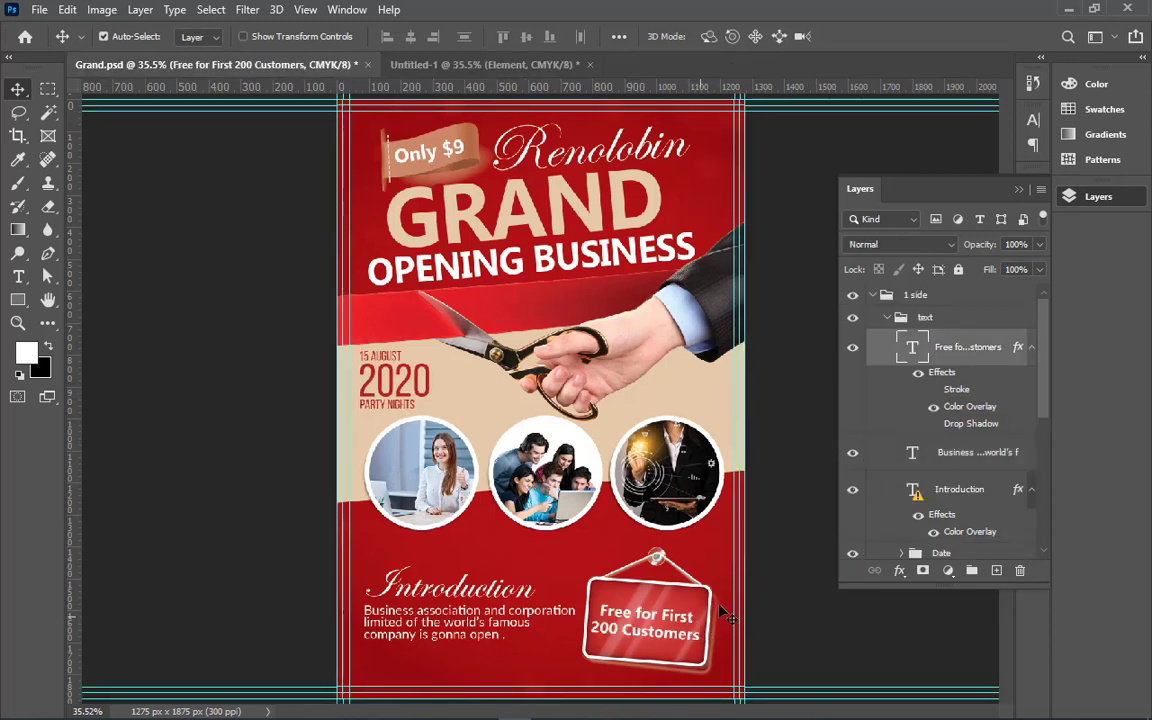
left_click(850, 350)
left_click_drag(944, 347, 597, 92)
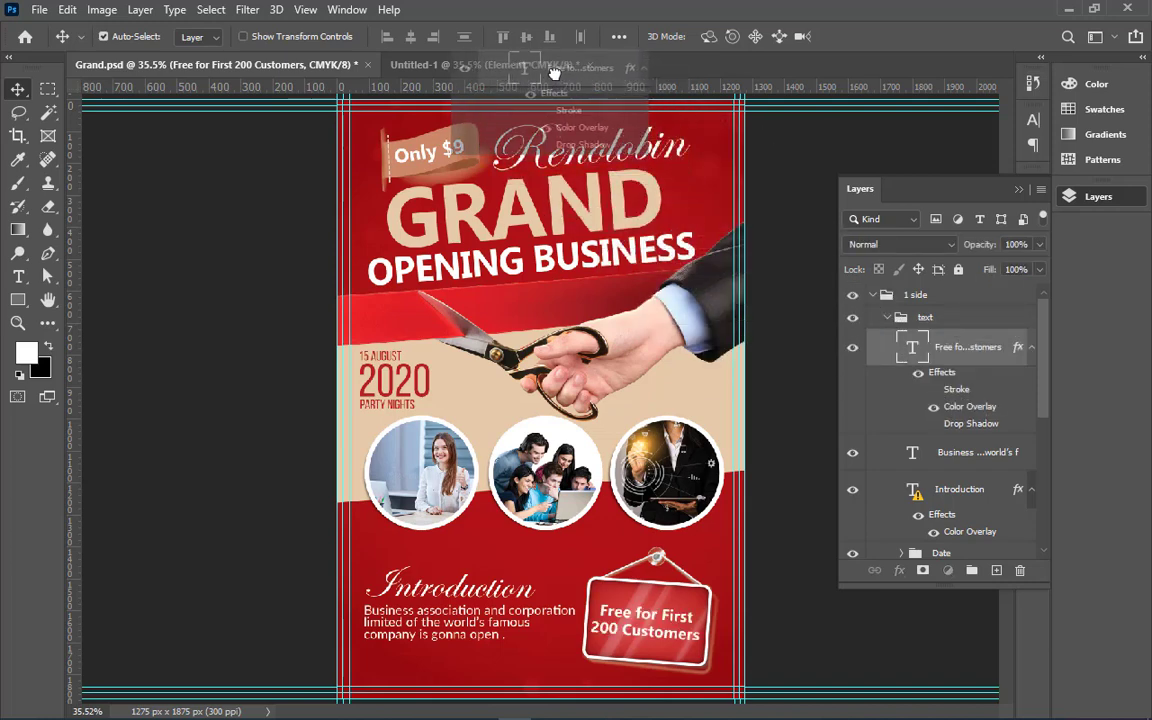
mouse_move(597, 92)
left_mouse_down()
mouse_move(675, 402)
mouse_move(662, 612)
left_mouse_up()
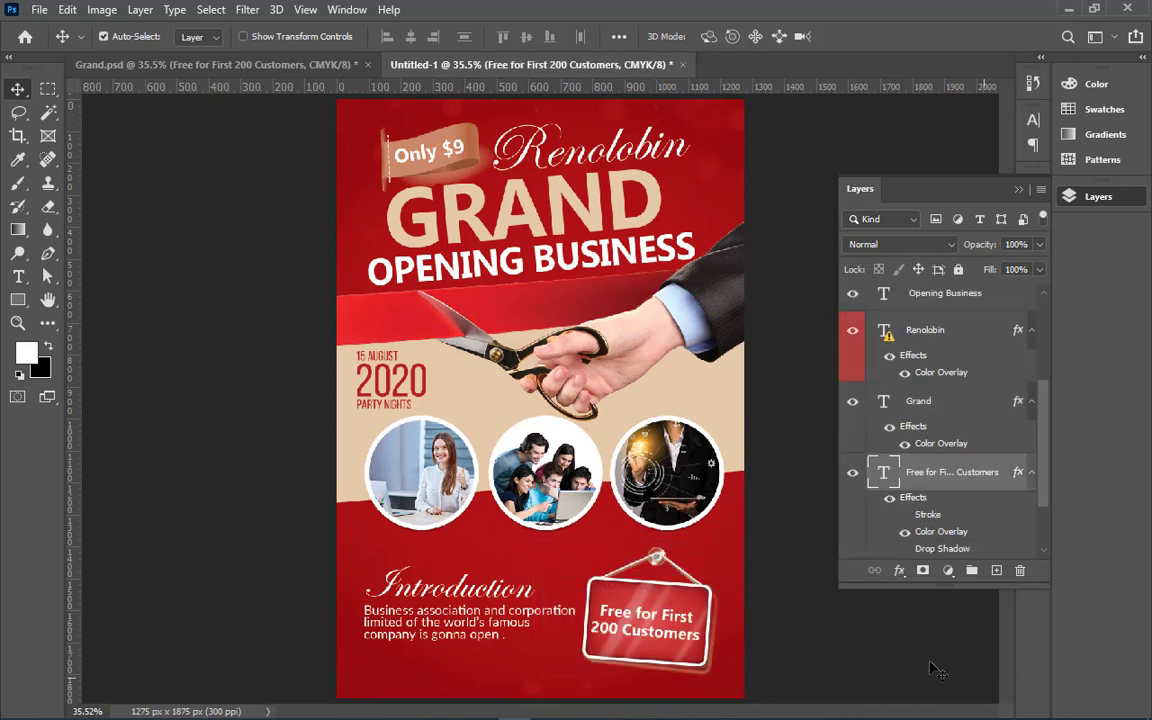
Group Untitled-1's text layers, business description through Free for First, into one folder
scroll(975, 496, "up", 3)
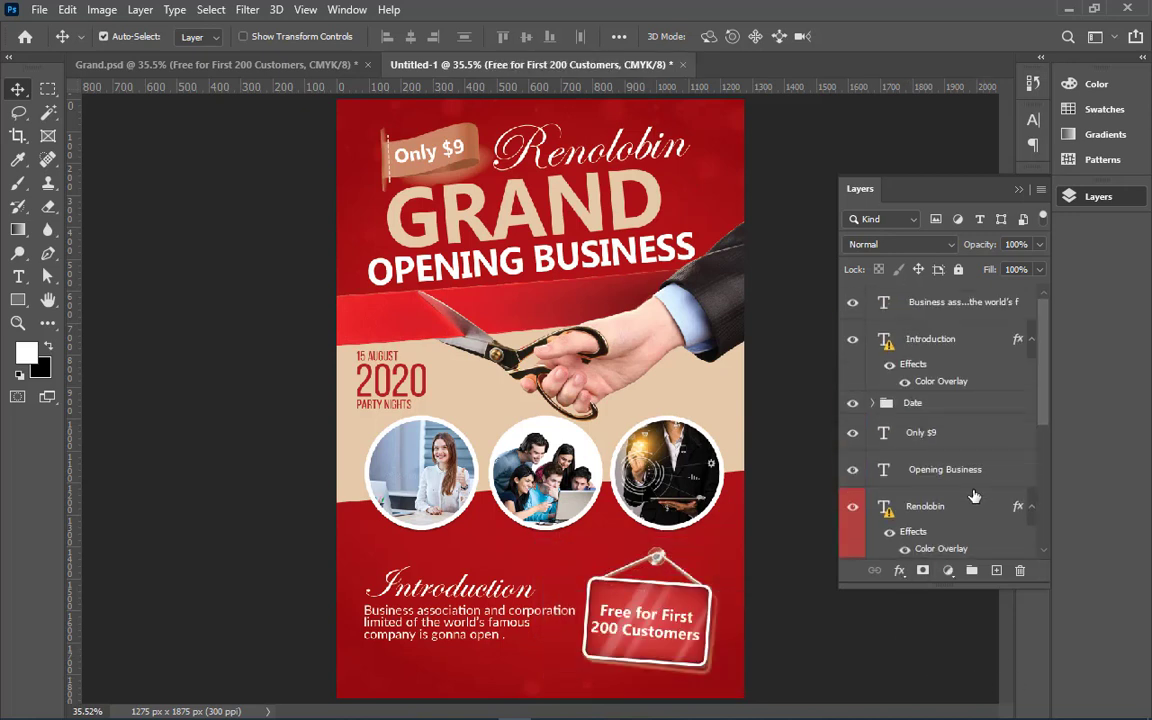
left_click(967, 315)
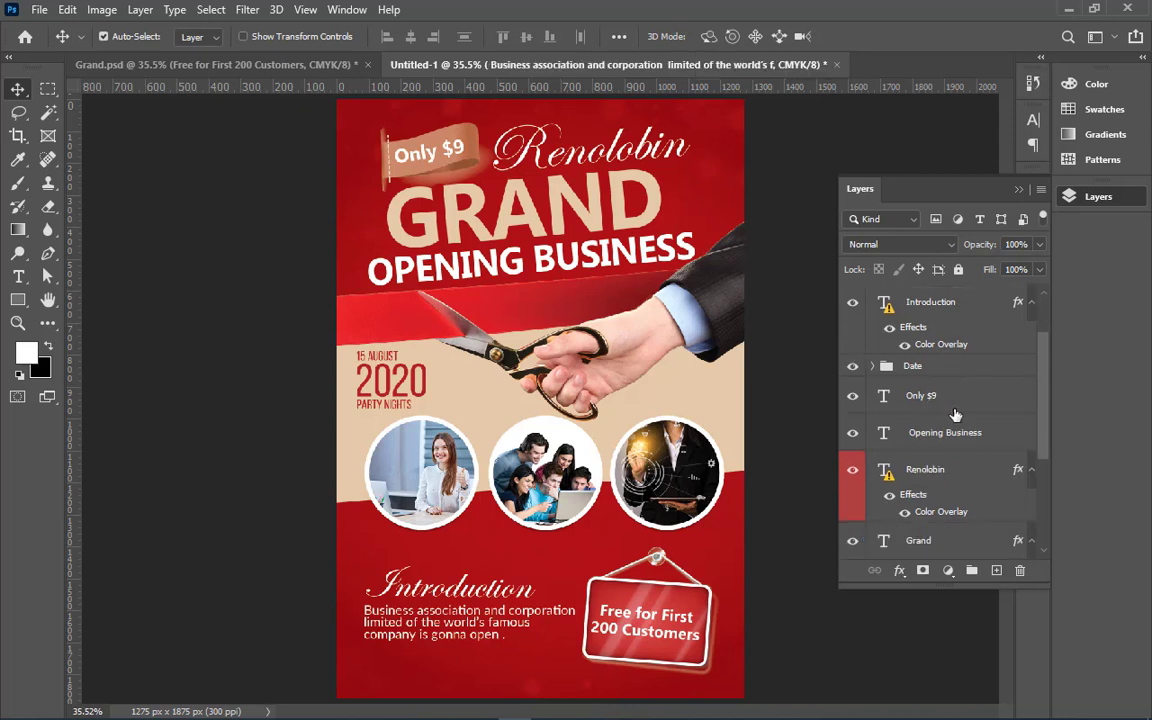
scroll(960, 420, "down", 5)
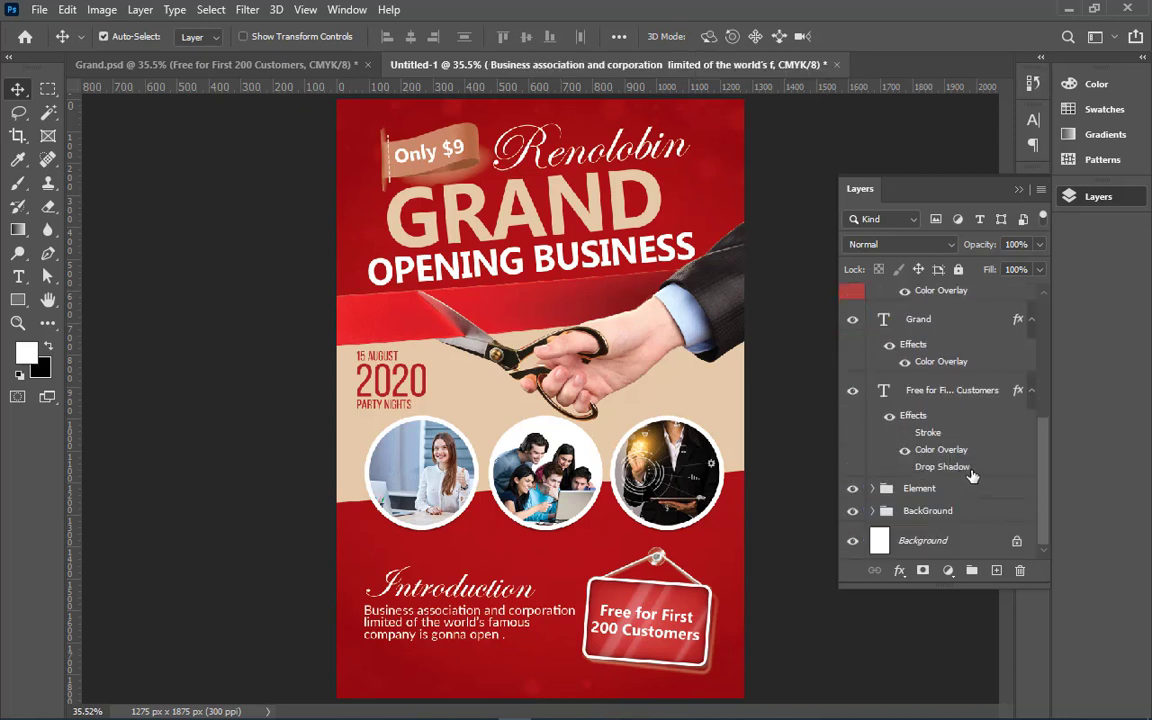
left_click(979, 407, "shift")
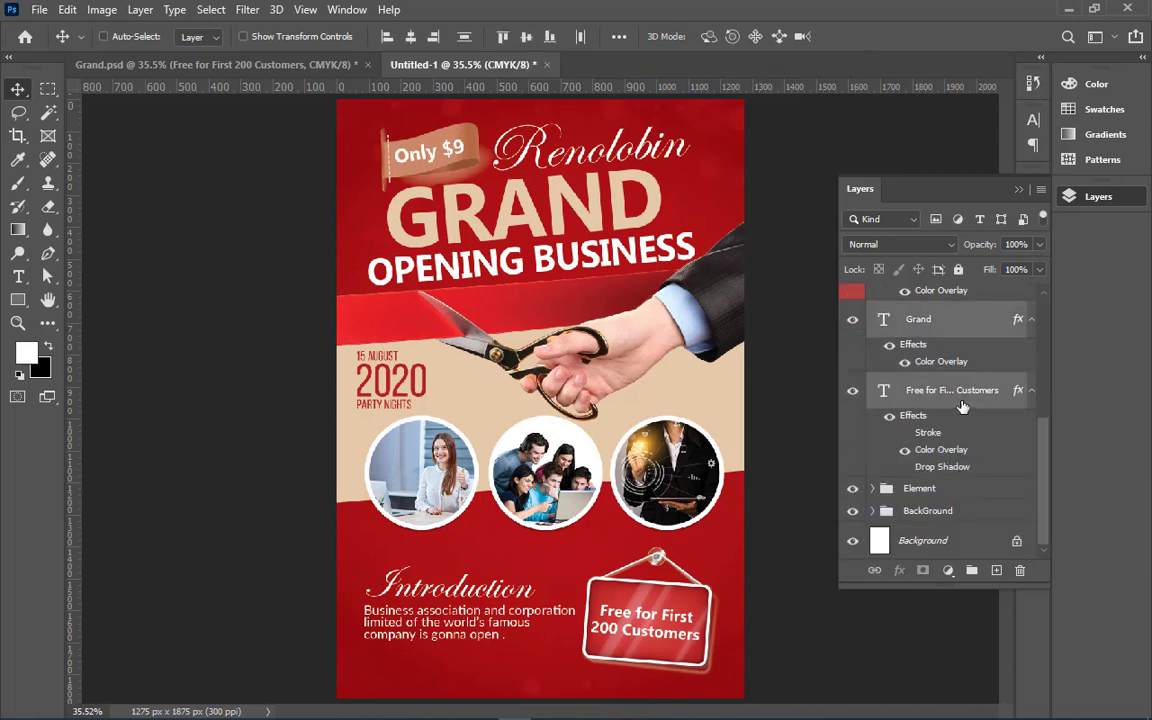
key("ctrl+g")
Name the group Text and group it together with Element and BackGround
double_click(932, 301)
type("Text")
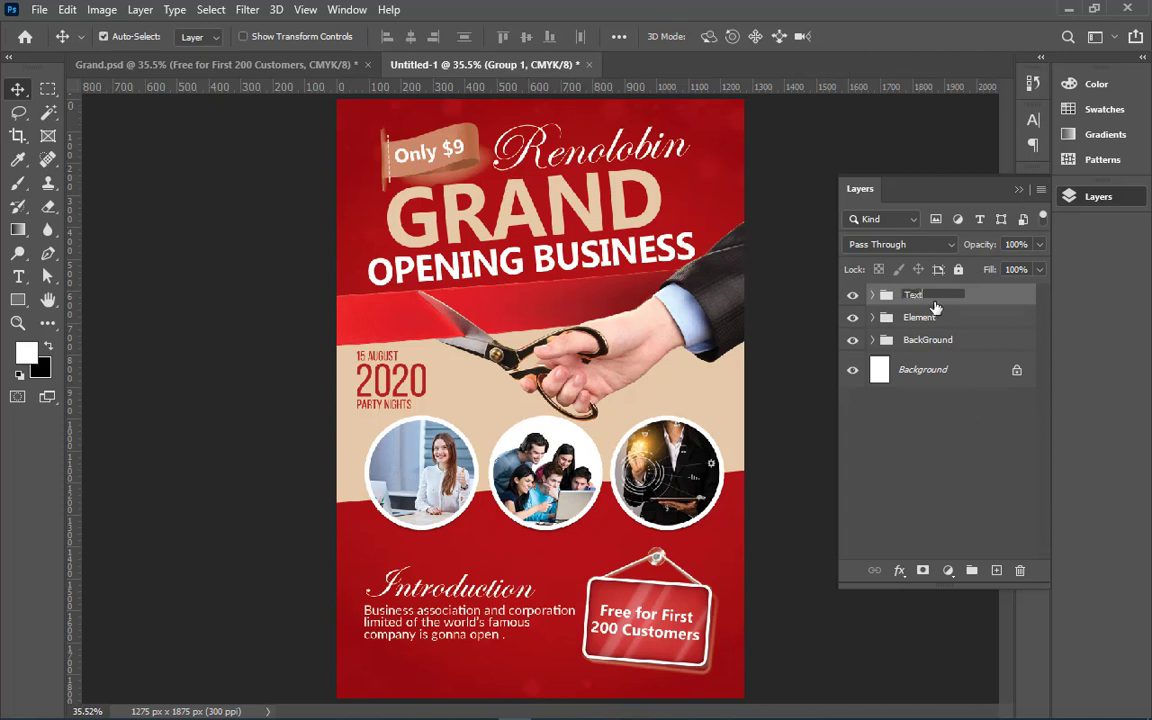
key("Return")
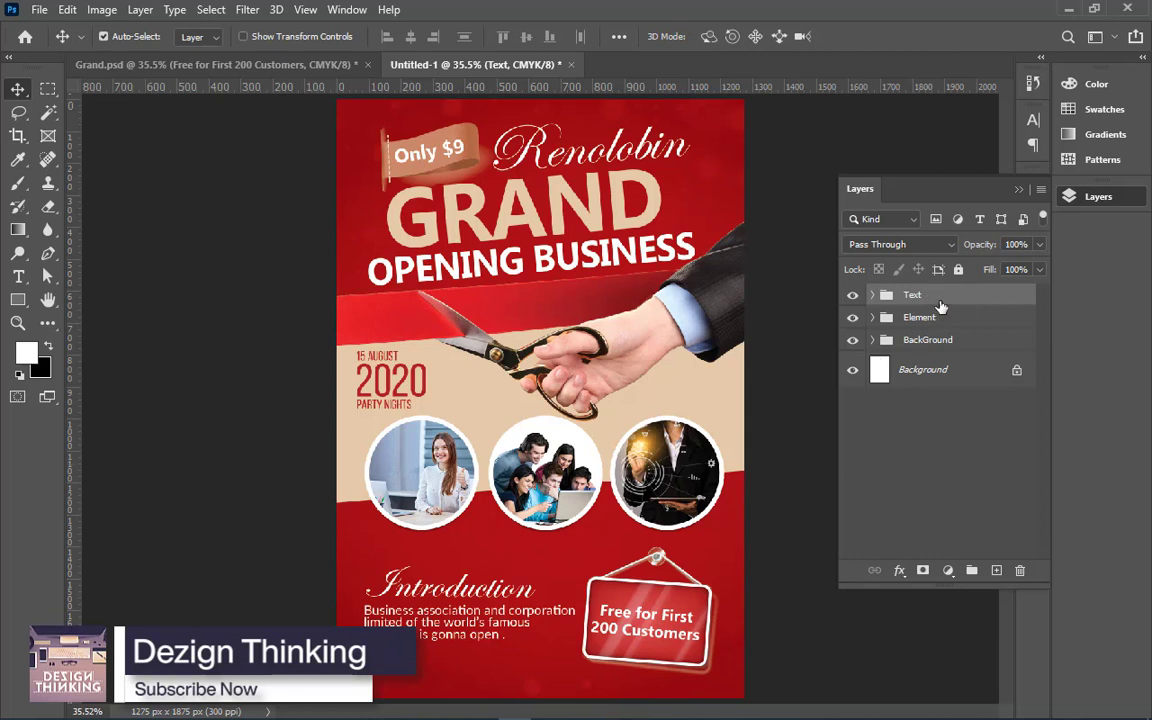
left_click(960, 341)
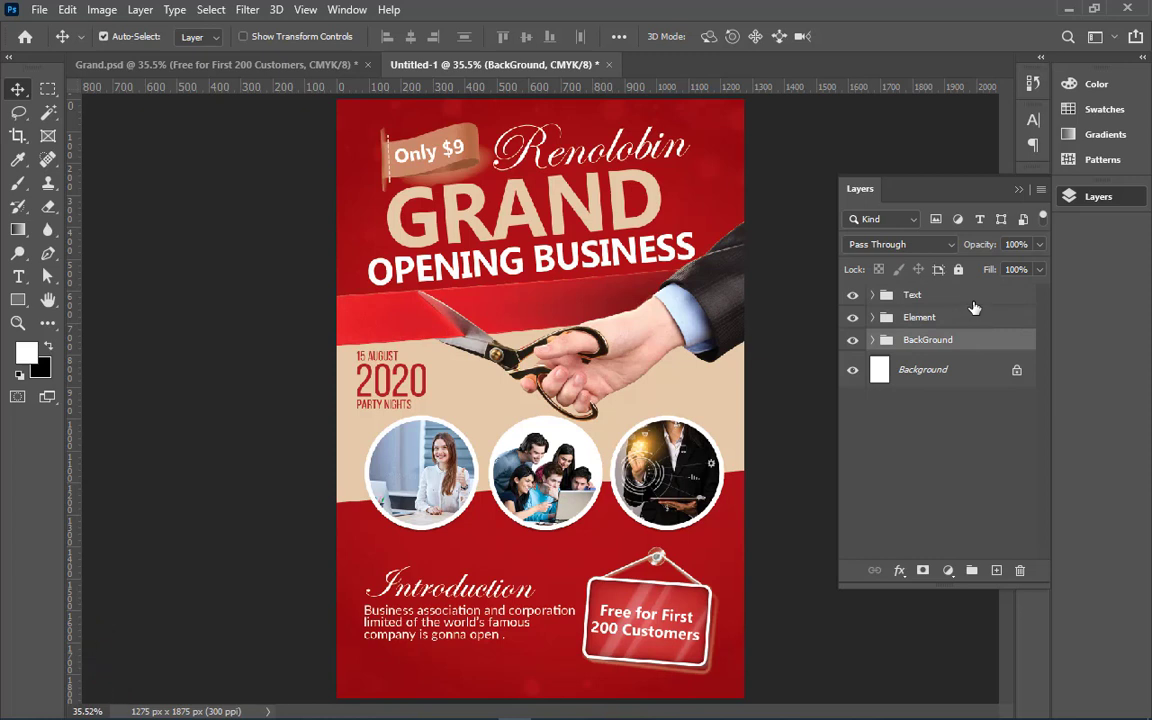
left_click(972, 300)
left_click(966, 344, "shift")
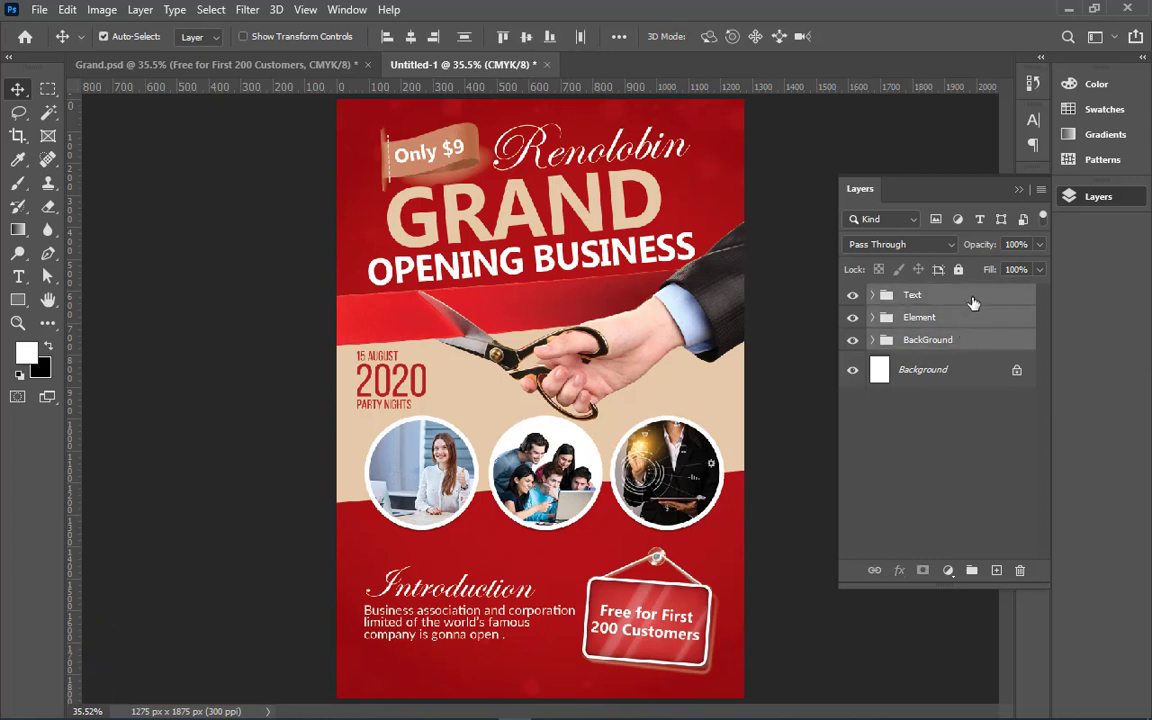
key("ctrl+g")
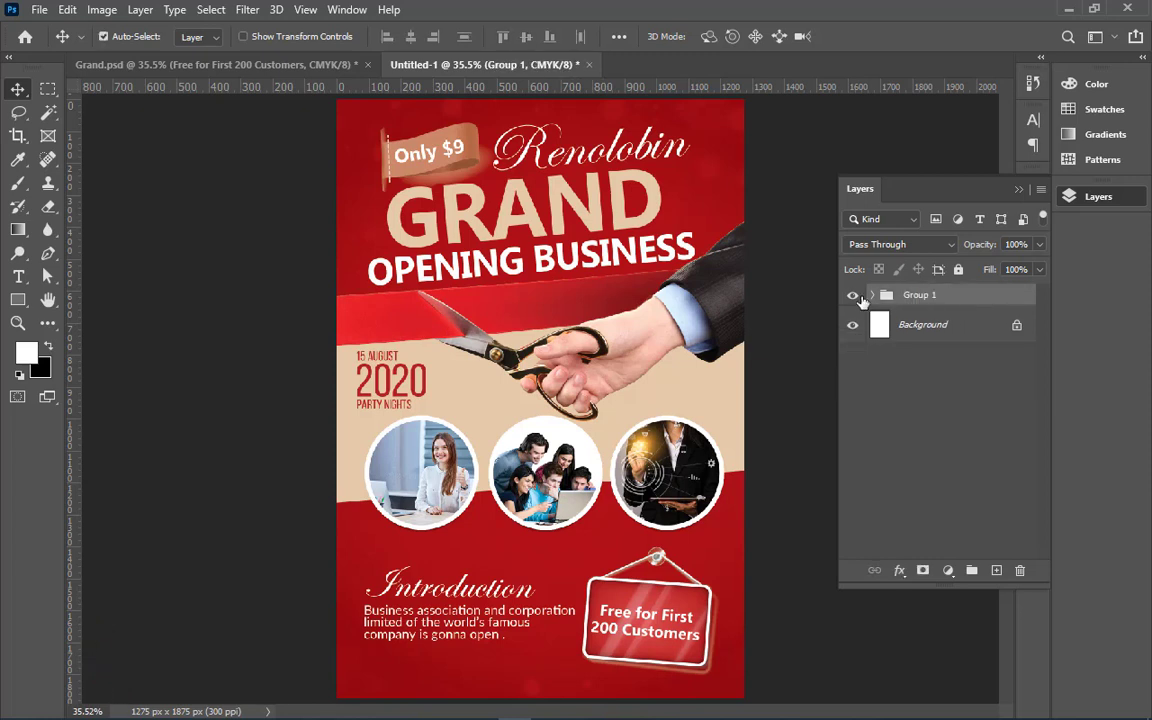
Name the new outer folder Front and hide it
double_click(915, 295)
type("Front")
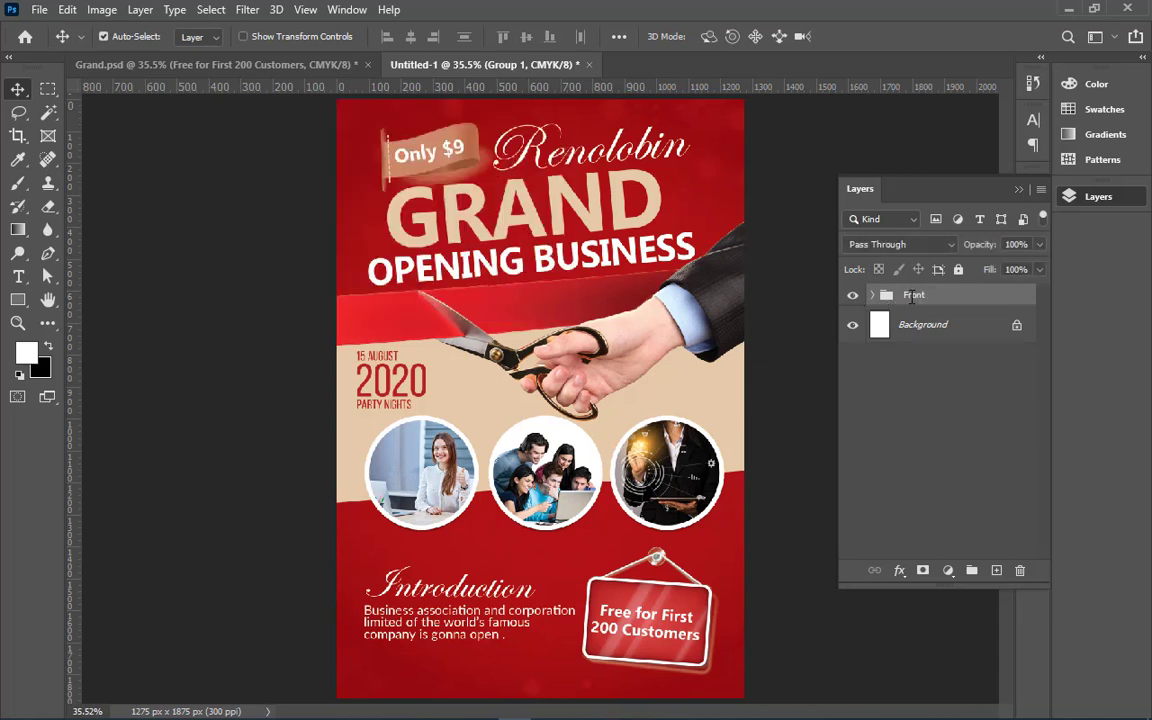
key("Return")
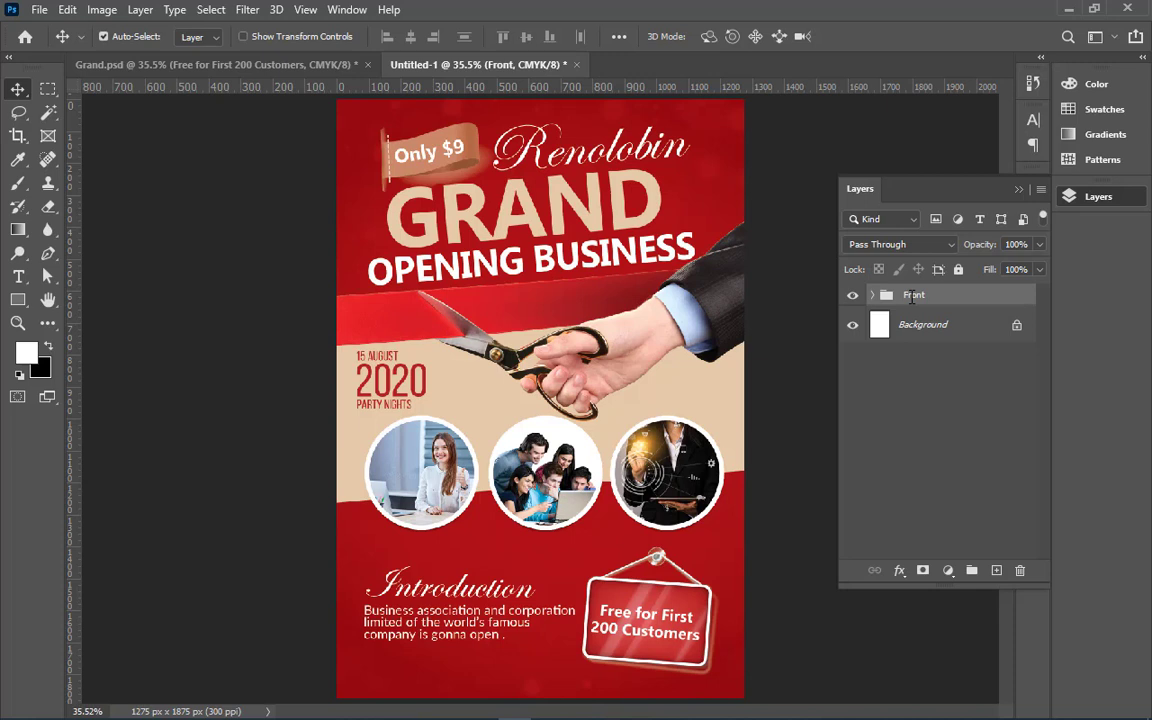
left_click(936, 326)
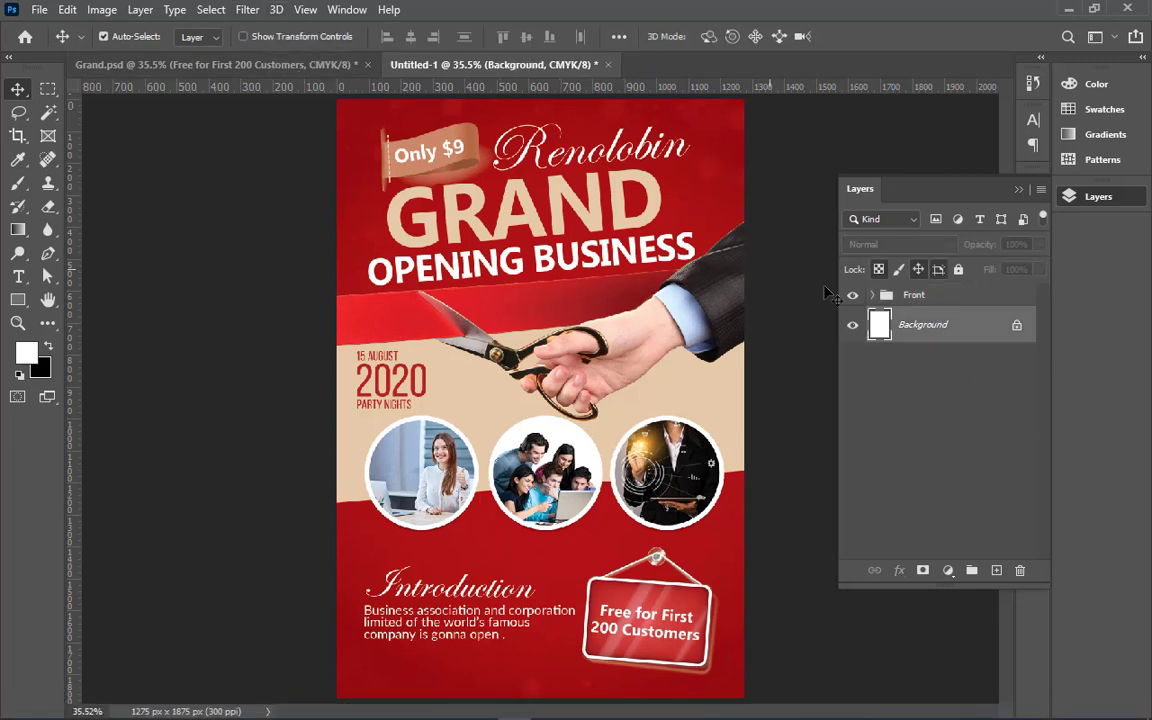
left_click(853, 296)
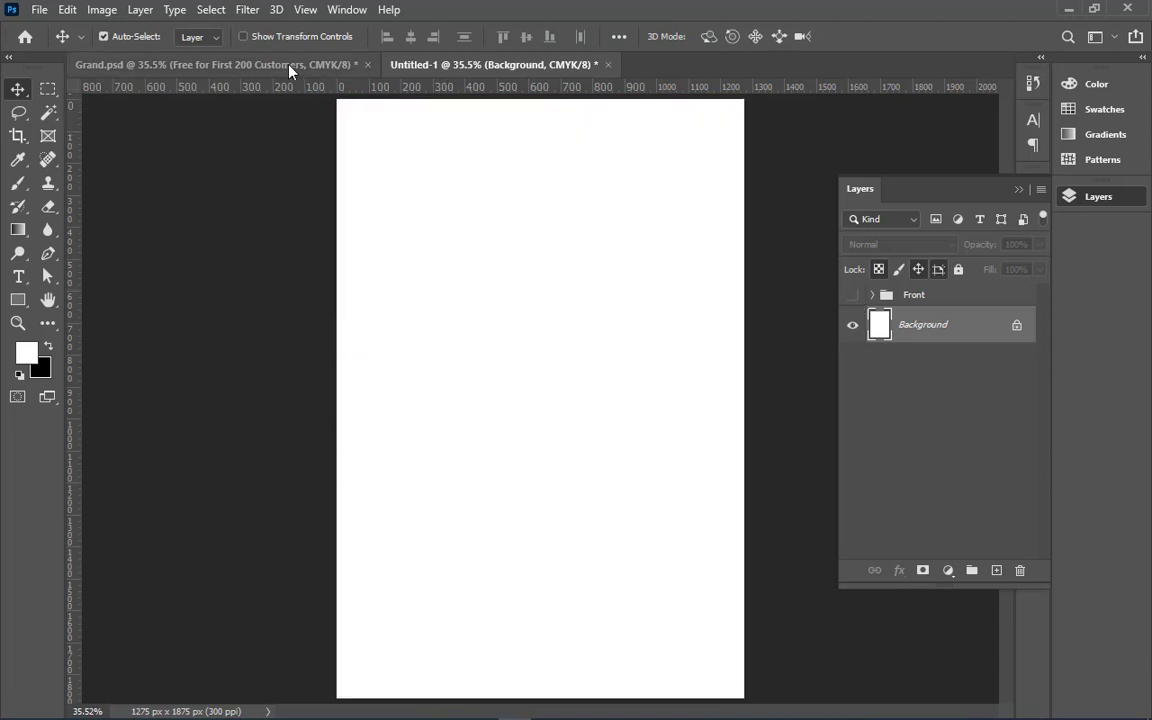
In Grand.psd, collapse and hide the 1 side front design and show the 2 side back
left_click(290, 66)
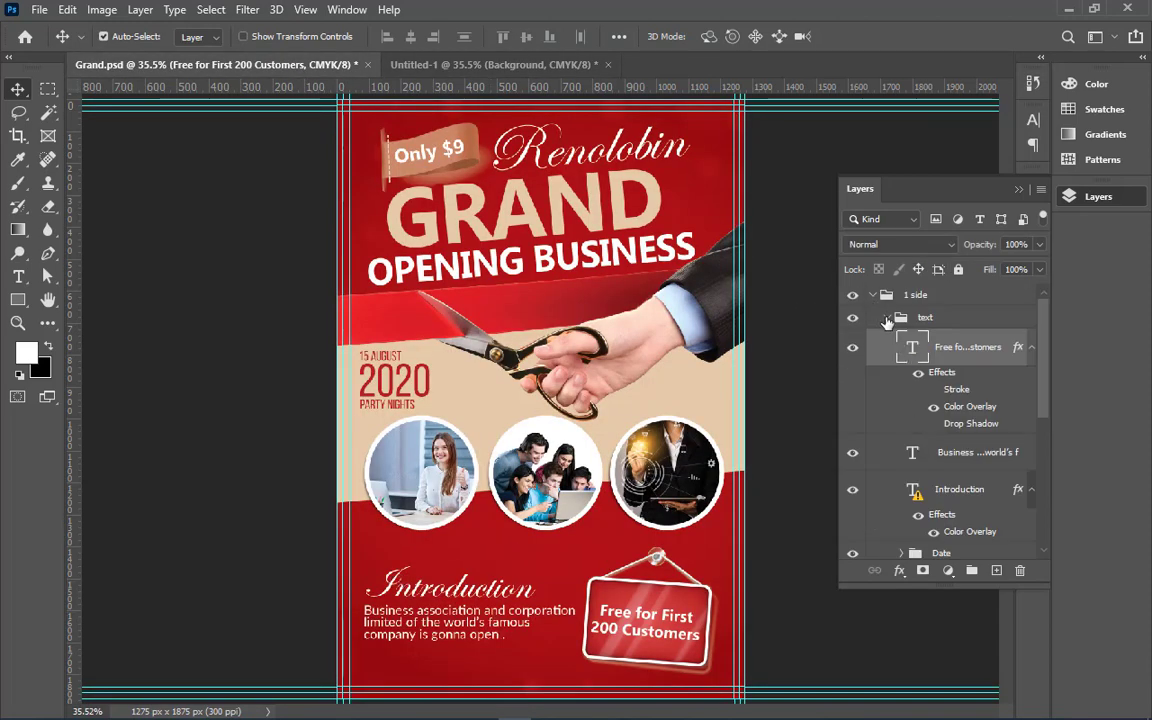
left_click(886, 318)
left_click(872, 295)
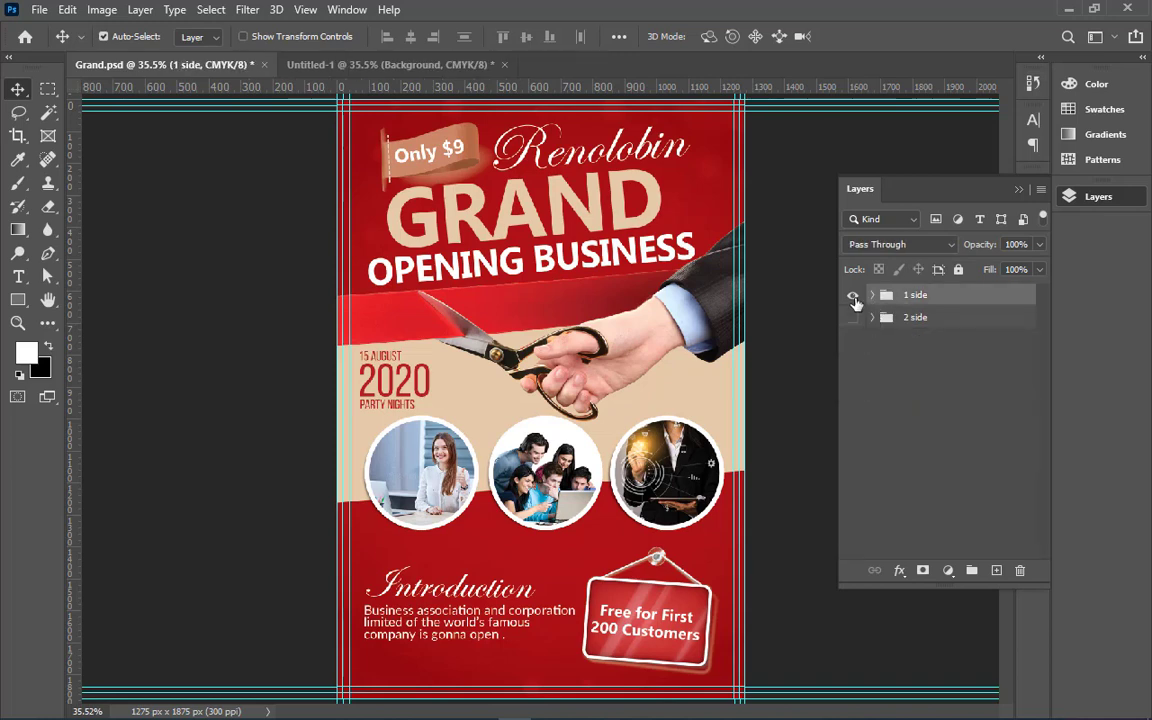
left_click(853, 295)
left_click(853, 318)
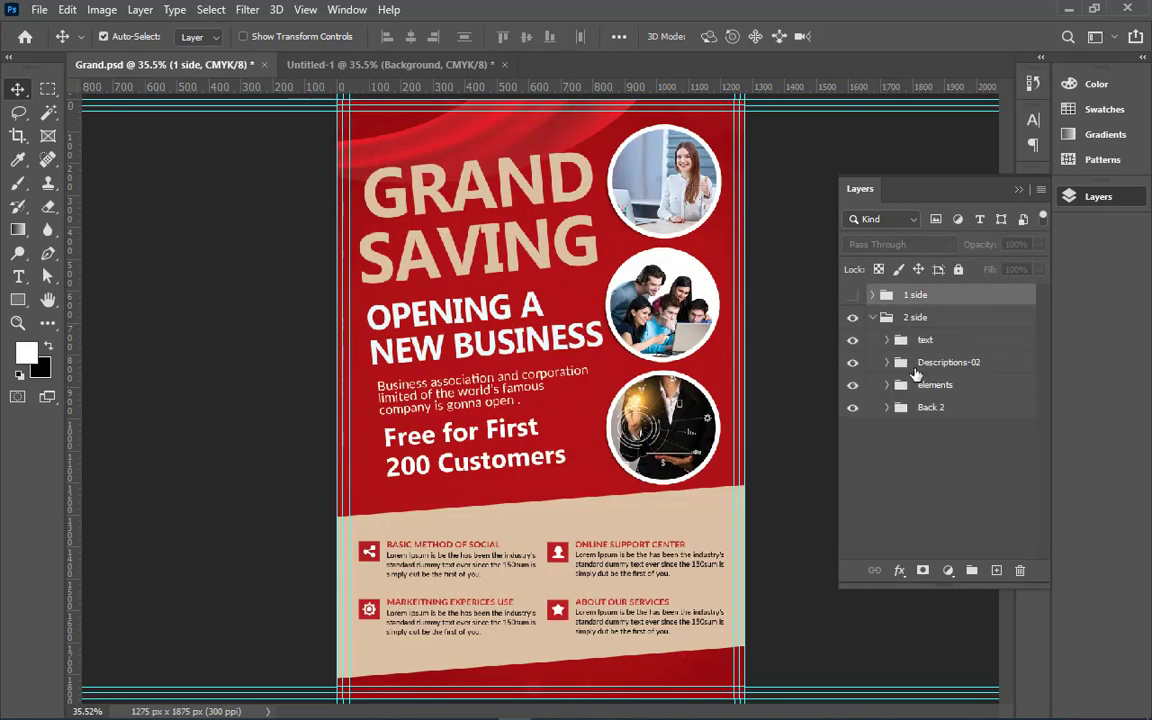
Expand the Back 2 group and select its red 1782 layer
left_click(935, 408)
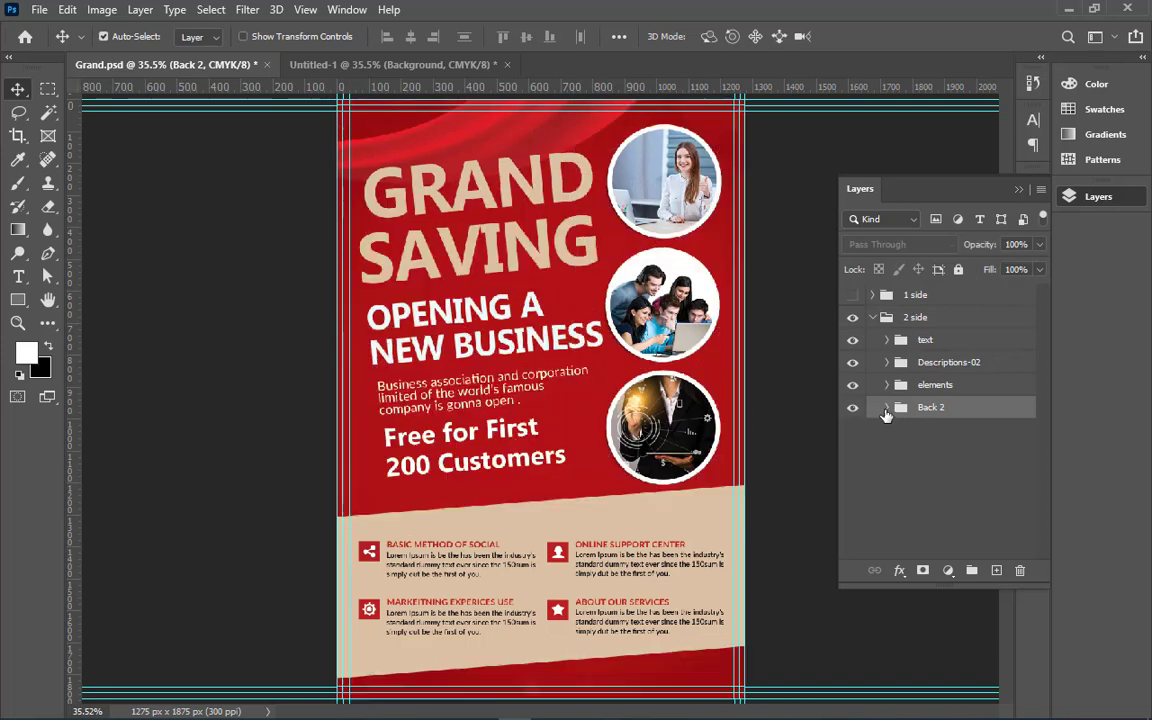
left_click(886, 407)
left_click(922, 472)
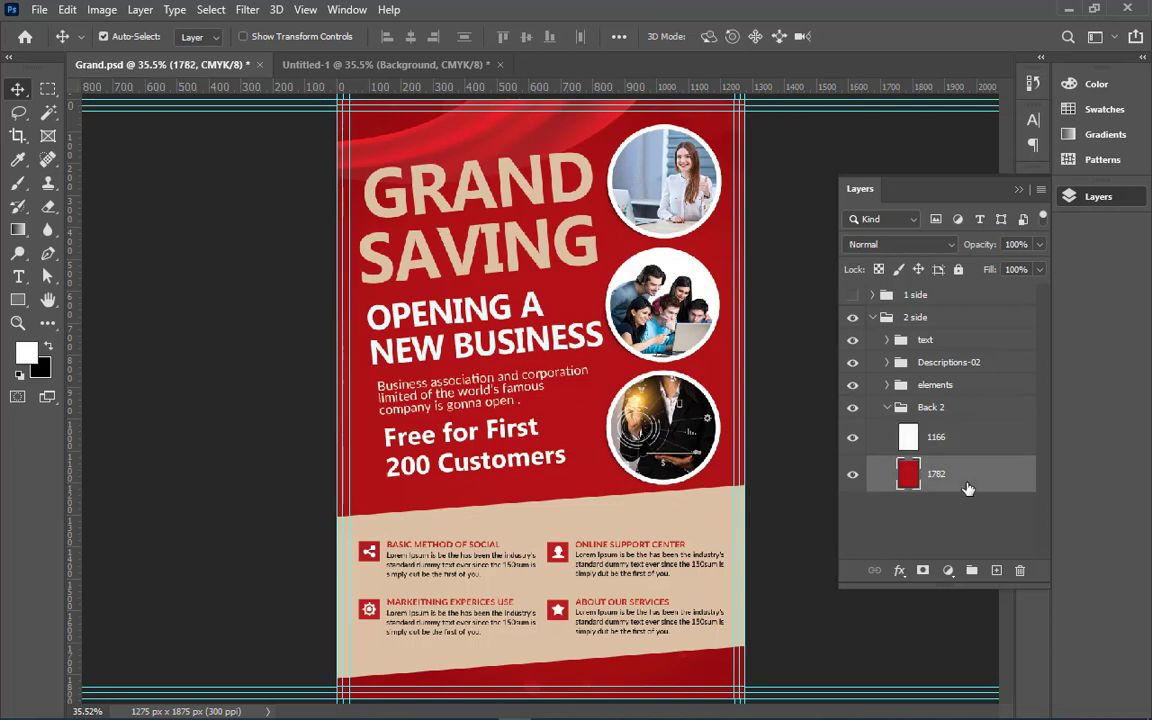
right_click(968, 488)
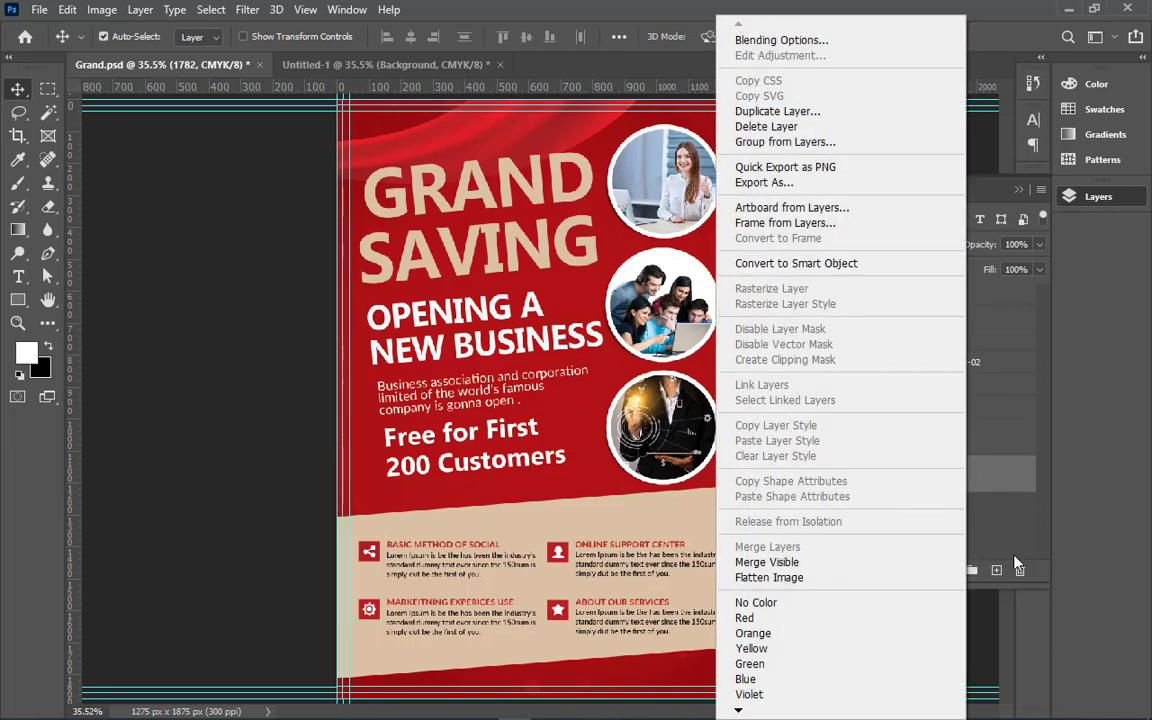
left_click(1008, 478)
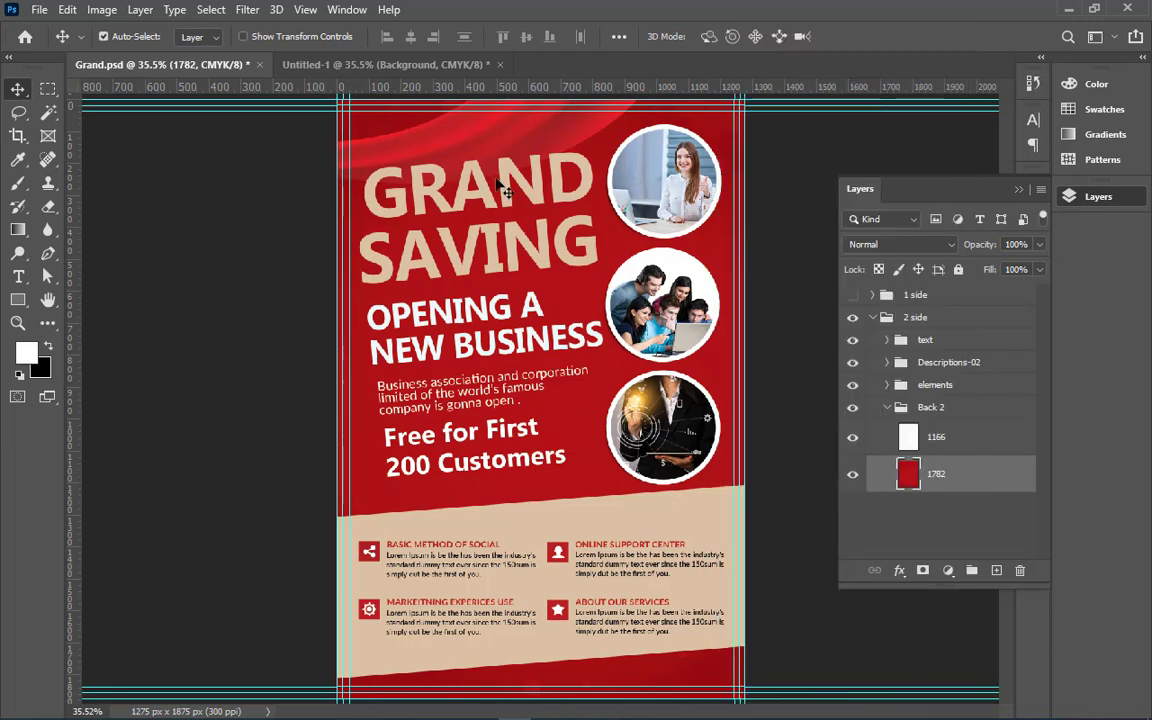
left_click(423, 68)
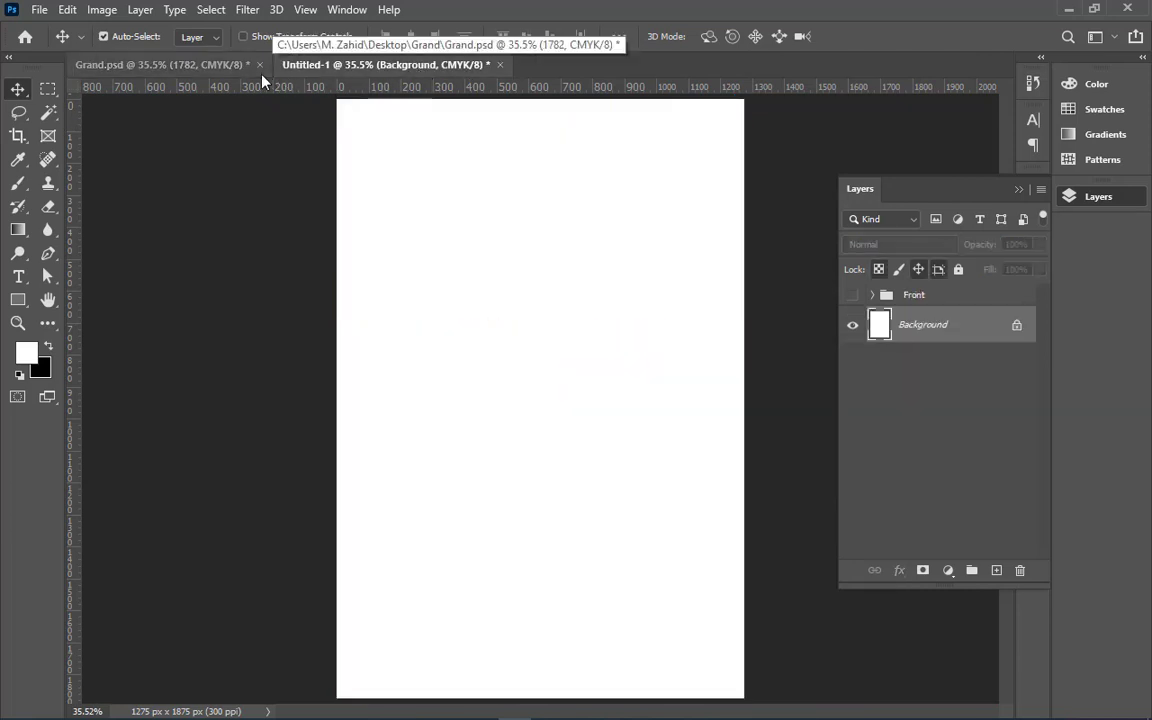
Copy the red 1782 and white 1166 layers from Grand.psd into Untitled-1
left_click(194, 62)
mouse_move(978, 476)
left_mouse_down()
mouse_move(573, 341)
mouse_move(632, 500)
left_mouse_up()
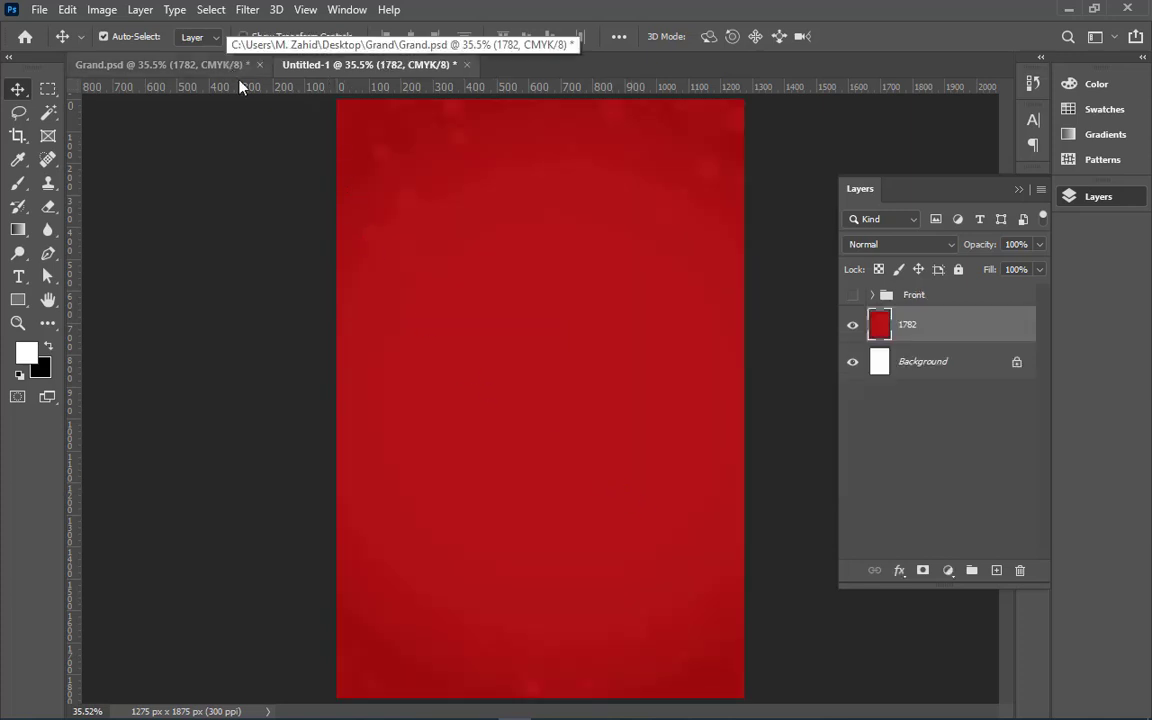
left_click(853, 326)
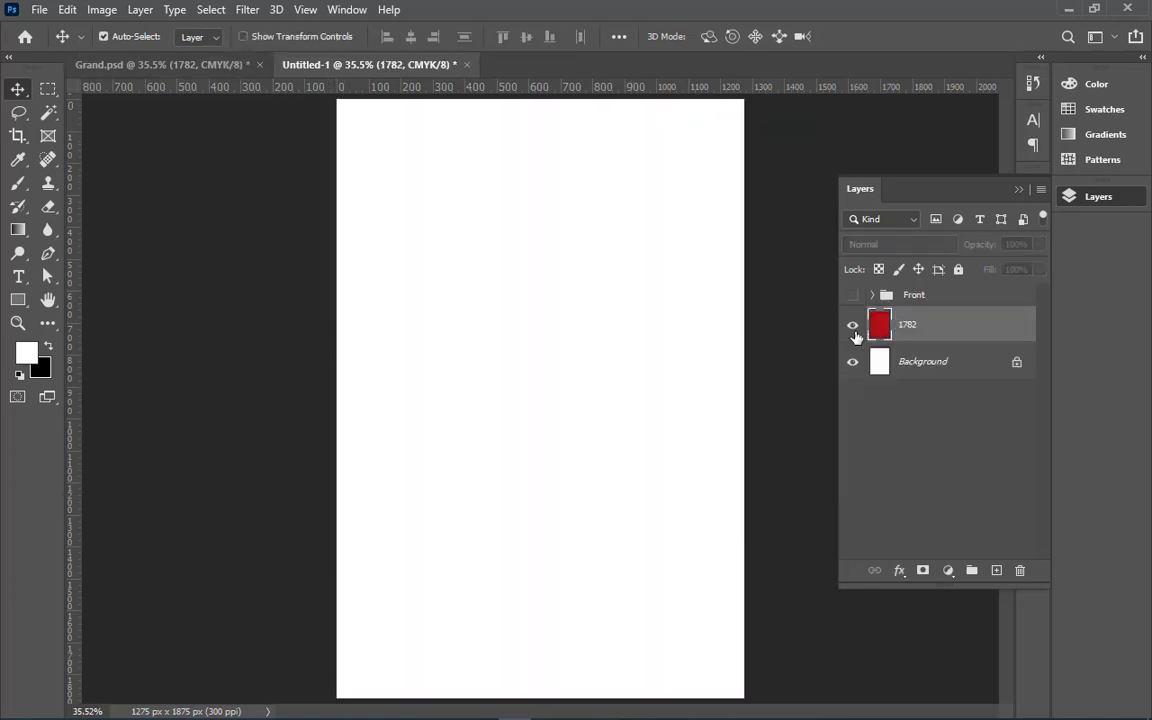
left_click(171, 62)
left_click_drag(914, 430, 463, 68)
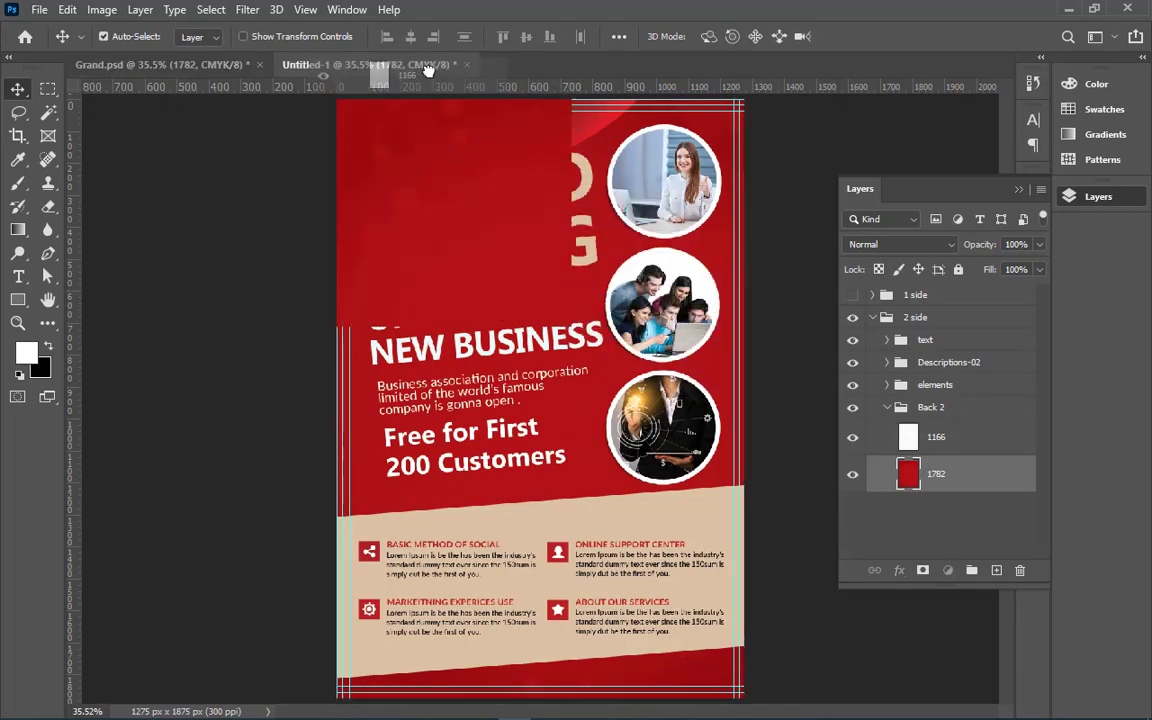
left_click_drag(463, 68, 595, 518)
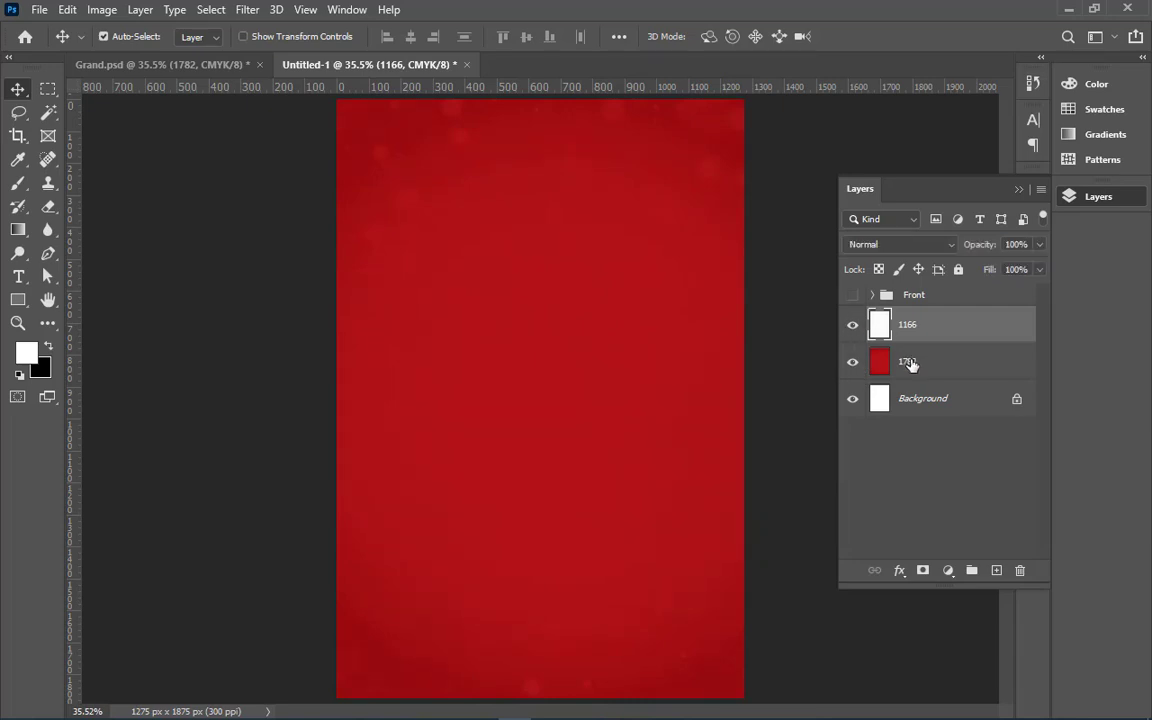
Group the 1166 and 1782 layers into a folder named Background
left_click(908, 363)
left_click(930, 337, "shift")
key("ctrl+g")
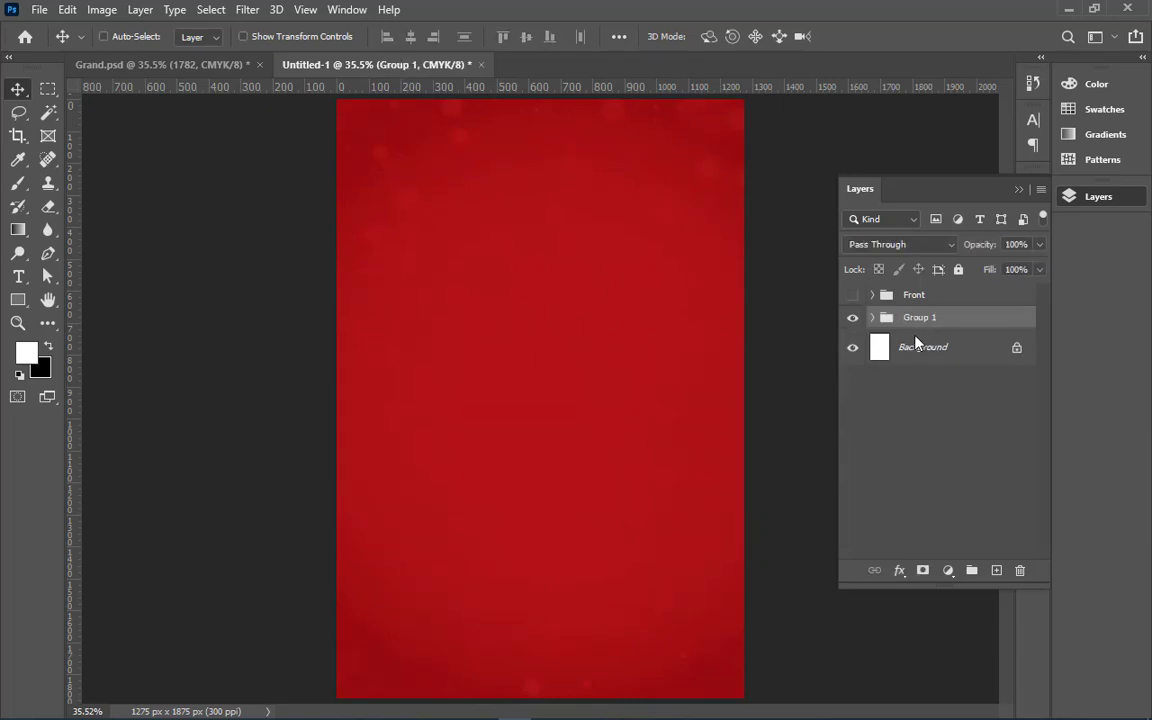
double_click(919, 318)
type("Background")
key("Return")
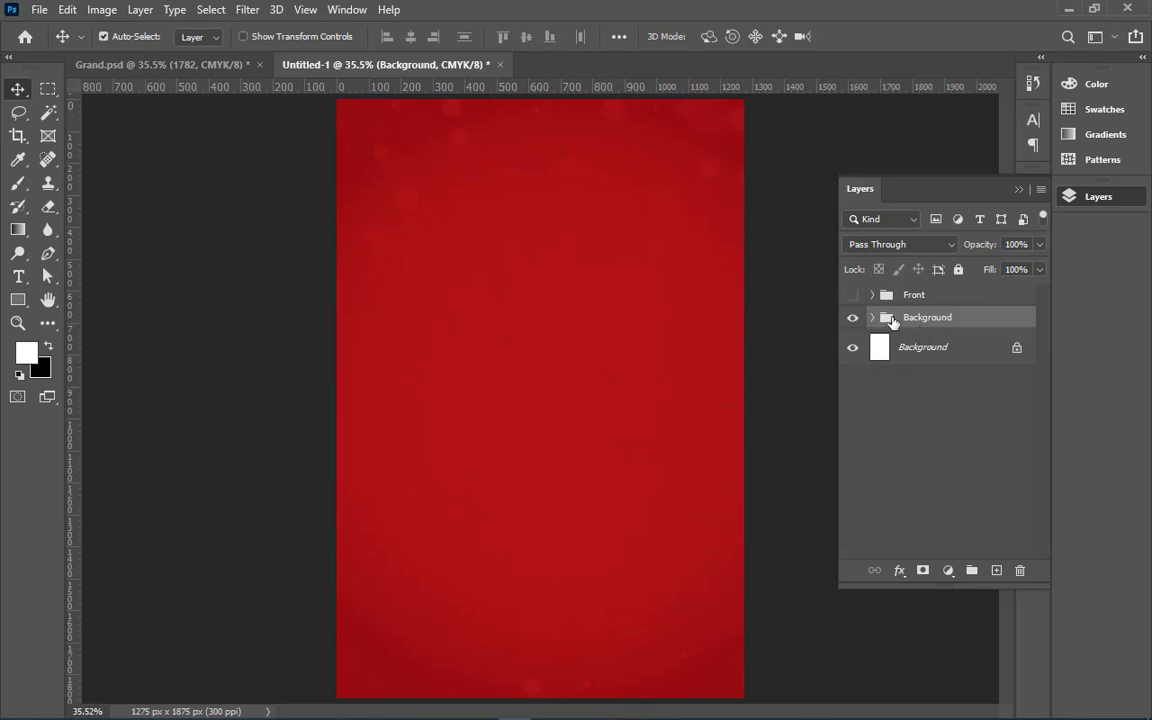
left_click(852, 317)
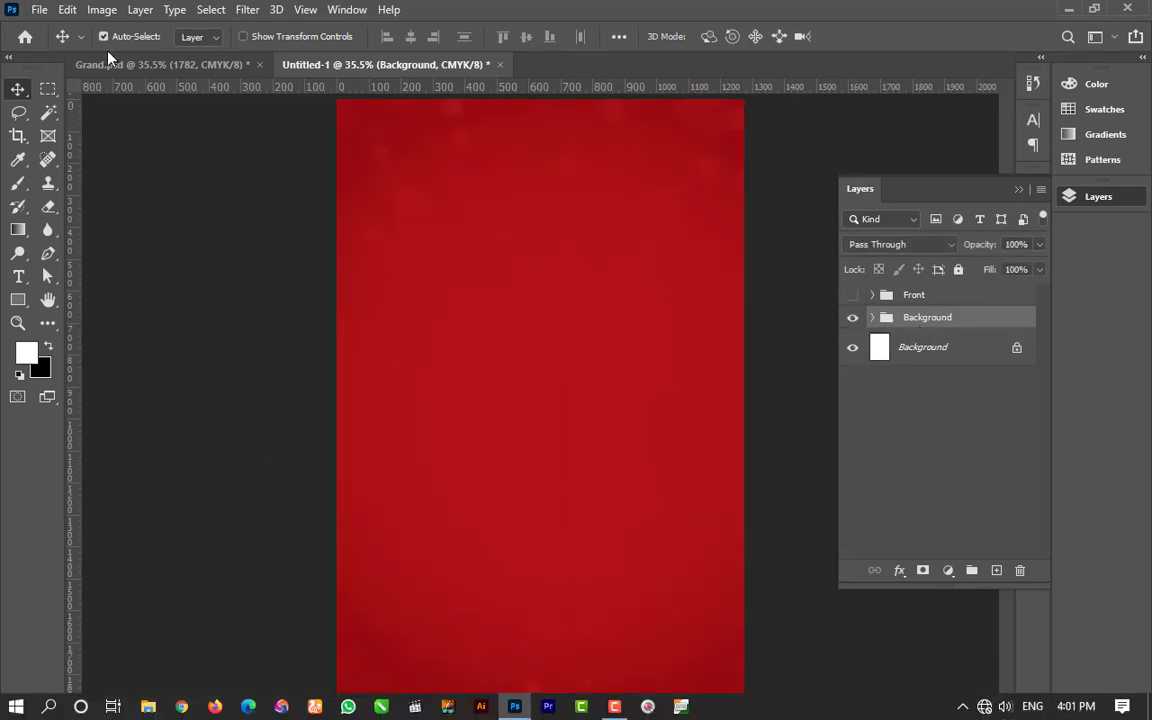
In Grand.psd, toggle the Back 2 and elements groups' visibility to inspect them
left_click(130, 64)
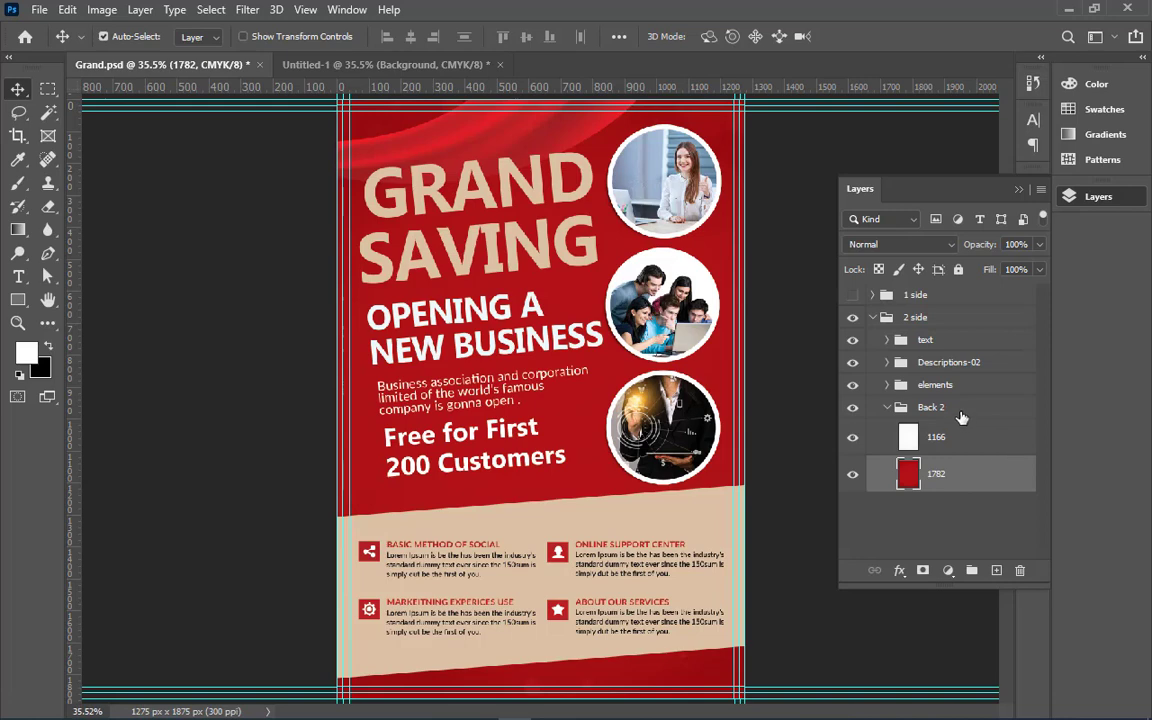
left_click(900, 407)
left_click(852, 407)
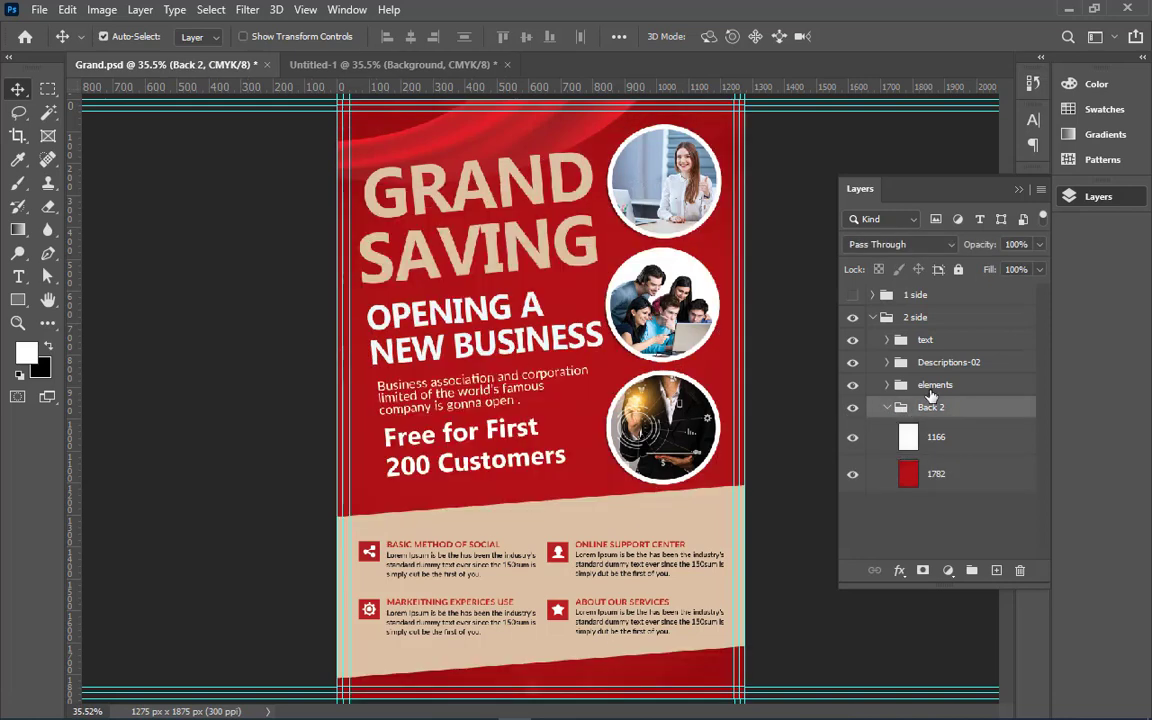
left_click(930, 386)
left_click(852, 385)
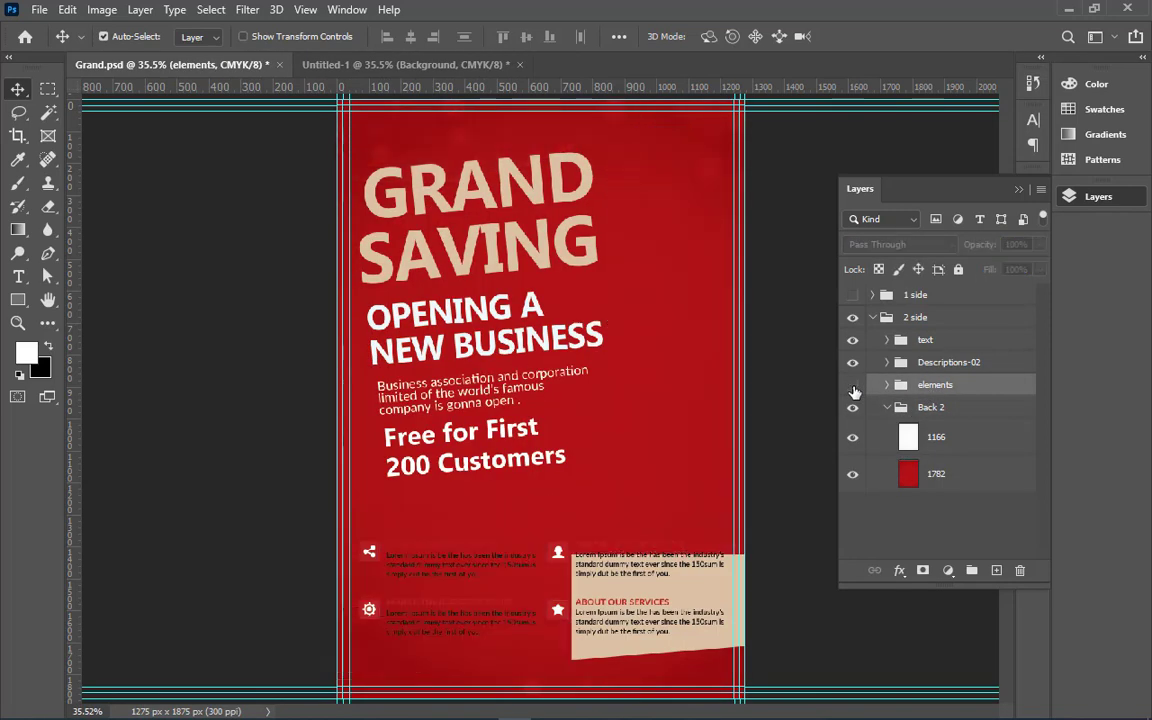
left_click(852, 385)
left_click(852, 385)
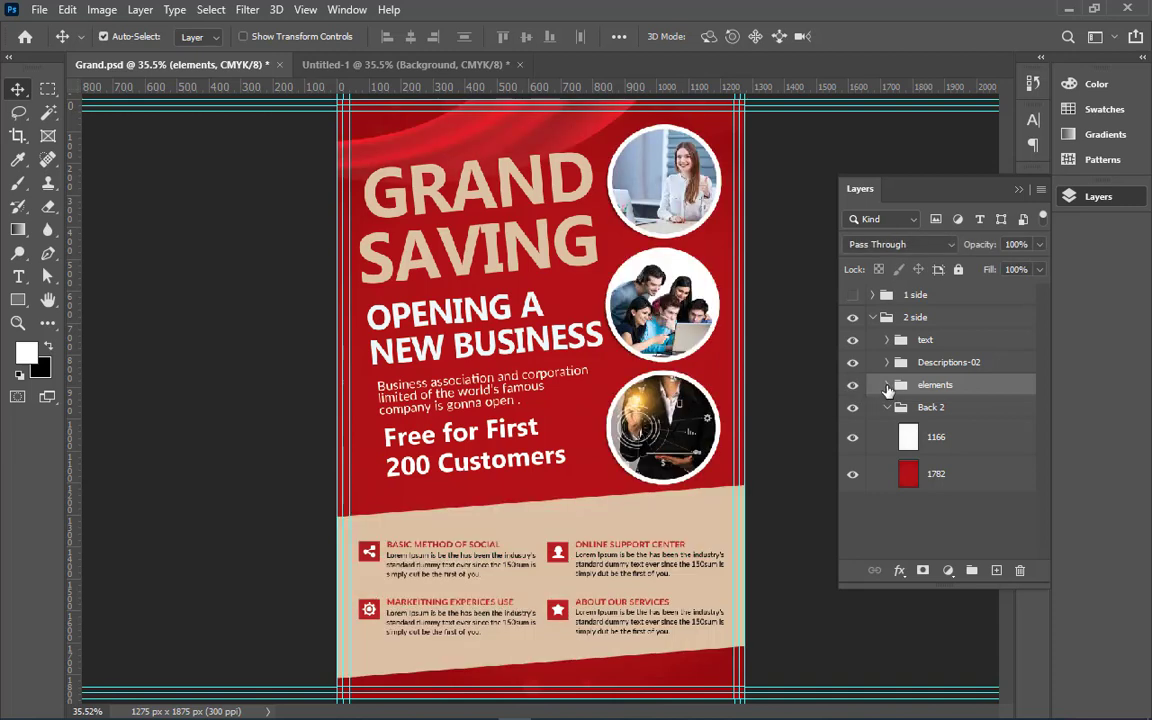
Group the three circular photo layers into a folder named 'Image'
left_click(965, 507, "ctrl")
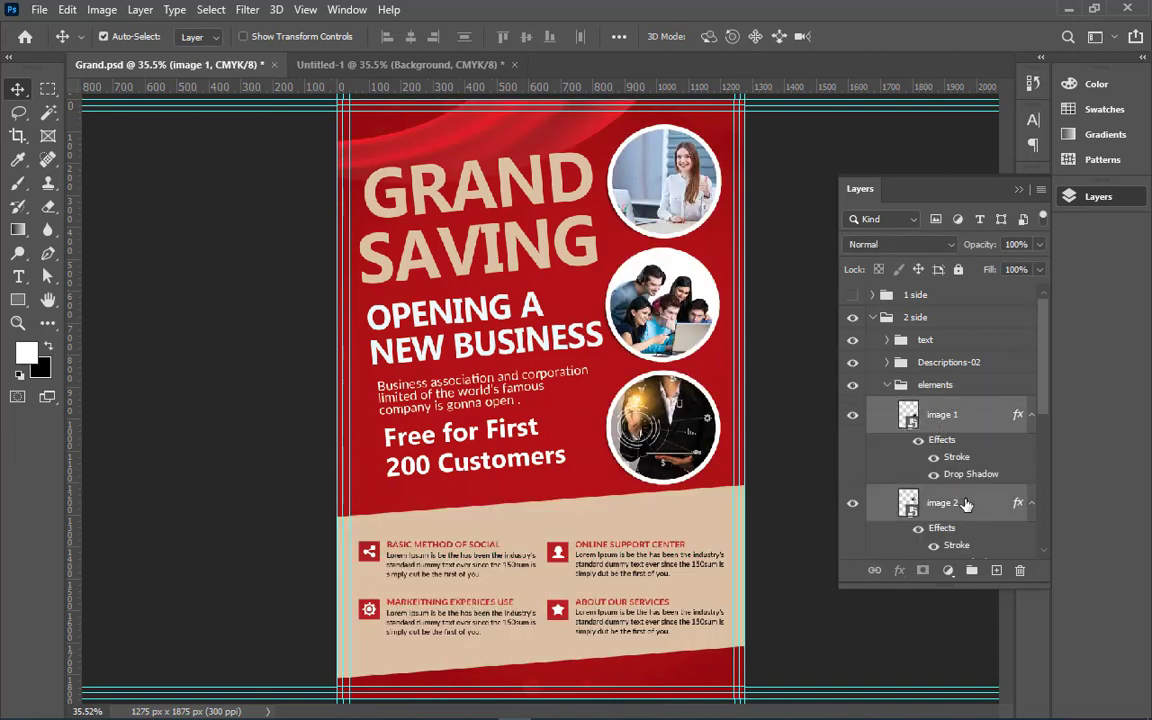
scroll(965, 507, "down", 1)
scroll(968, 512, "down", 1)
scroll(975, 523, "down", 1)
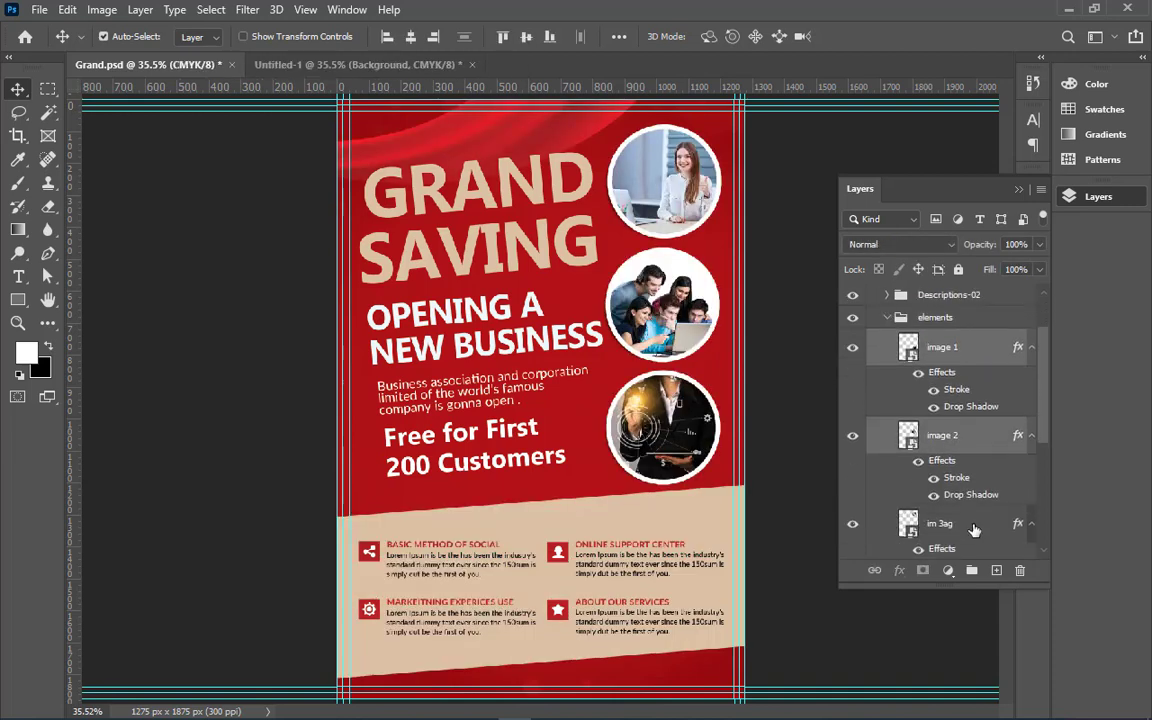
key("ctrl+g")
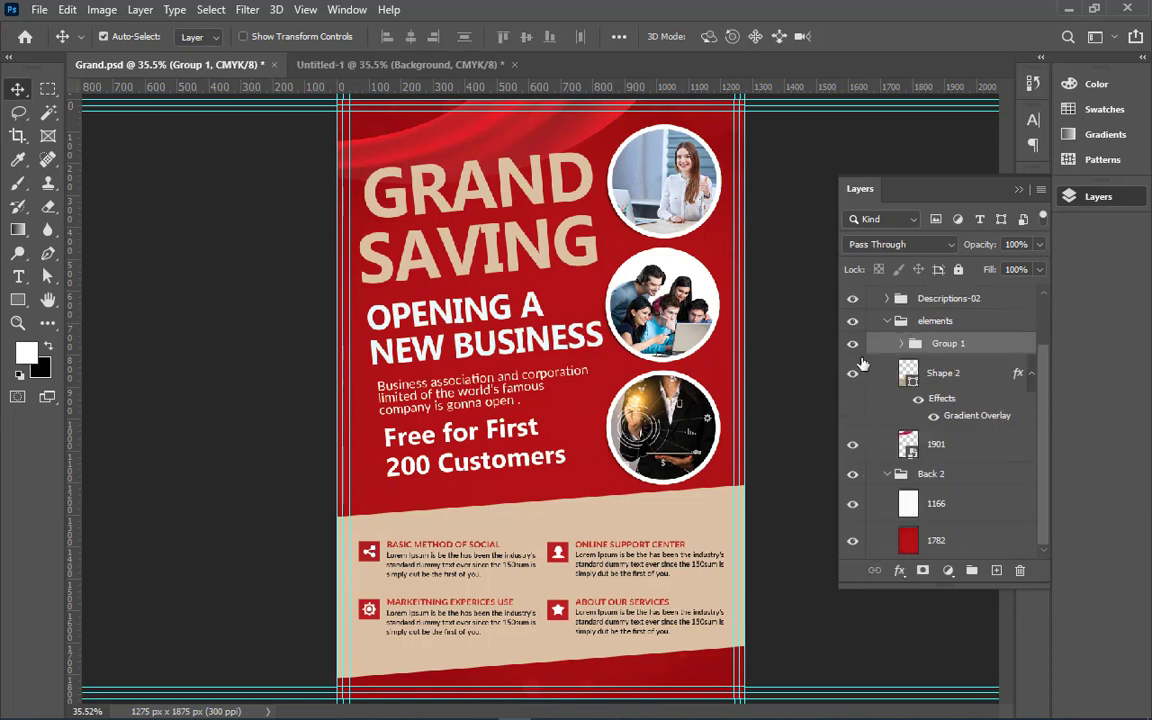
double_click(944, 343)
key("BackSpace")
type("Image")
key("Return")
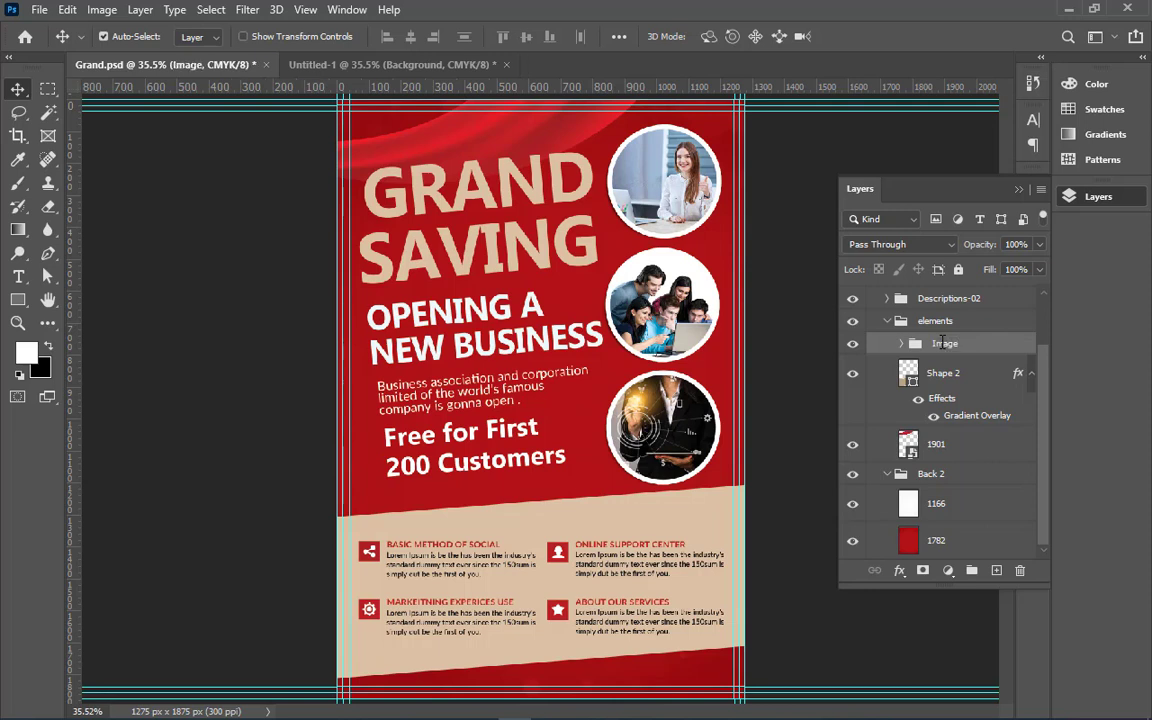
left_click(852, 343)
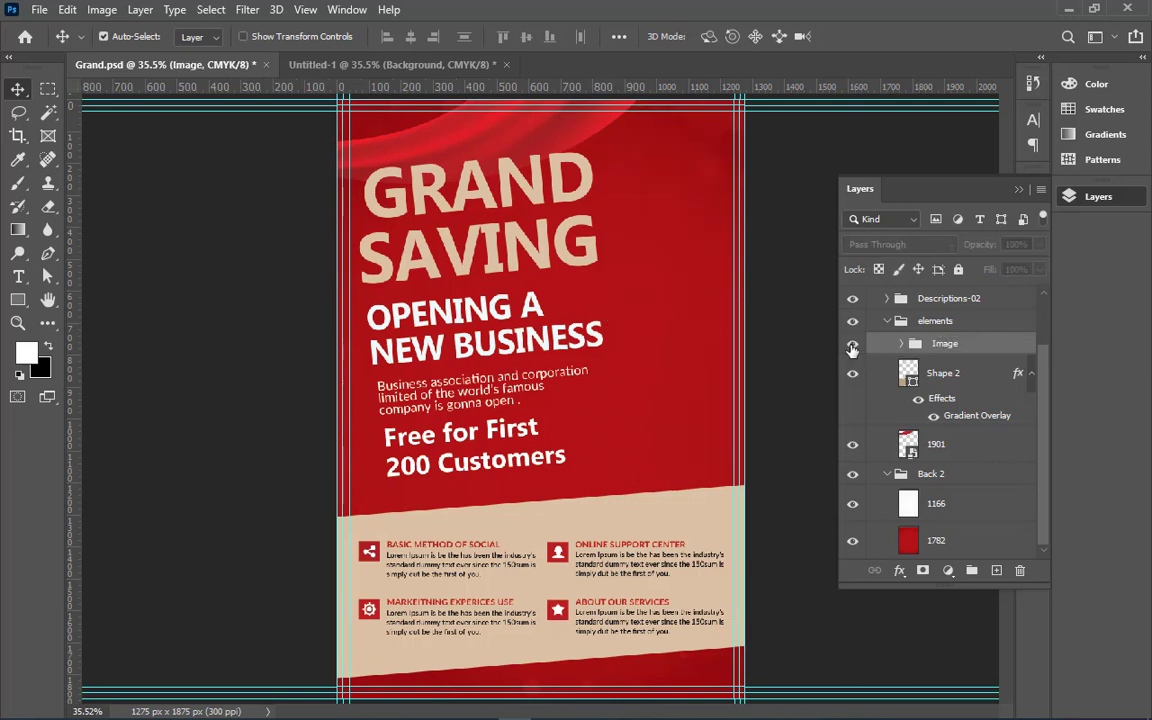
Copy the Image group onto the Untitled-1 canvas and return to Grand.psd
left_click(446, 65)
mouse_move(446, 65)
left_mouse_down()
mouse_move(543, 304)
mouse_move(656, 319)
left_mouse_up()
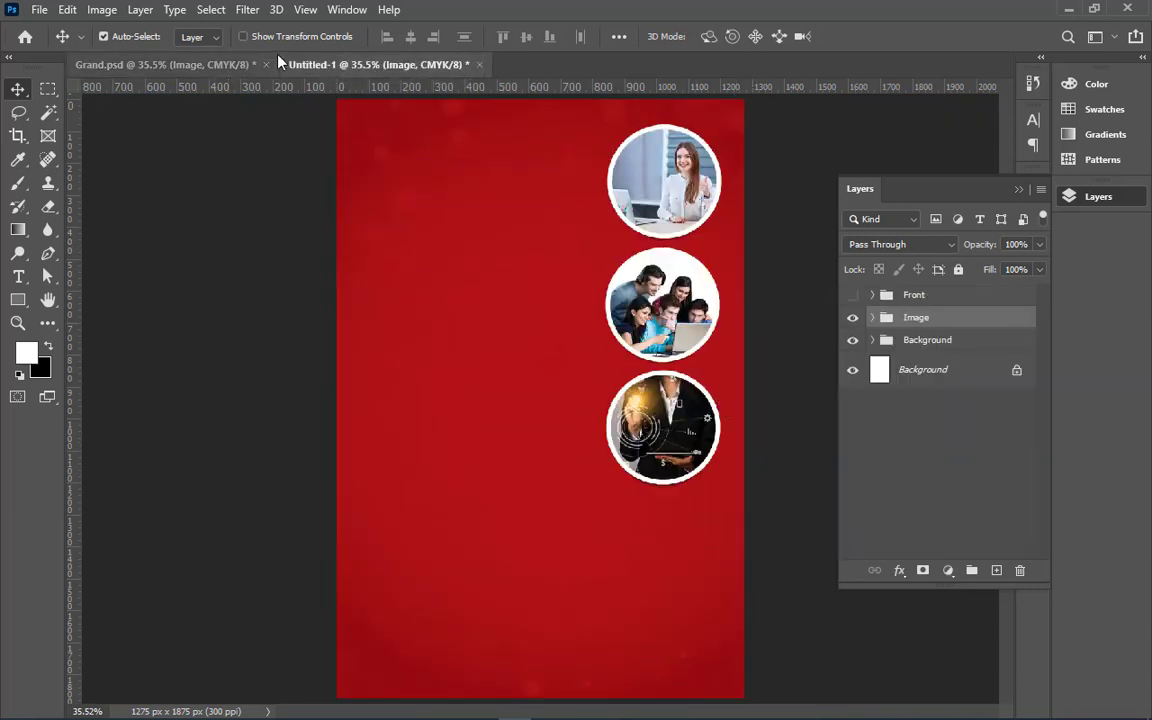
left_click(212, 64)
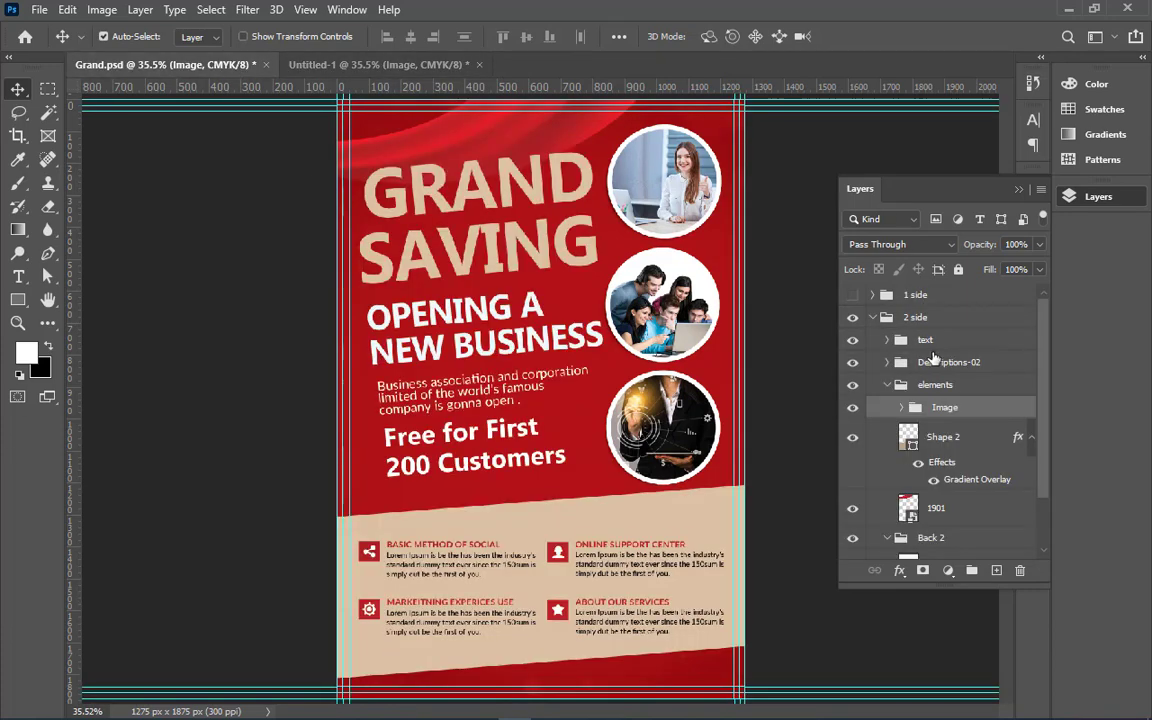
Copy the beige bottom panel layer Shape 2 into Untitled-1
left_click(936, 341)
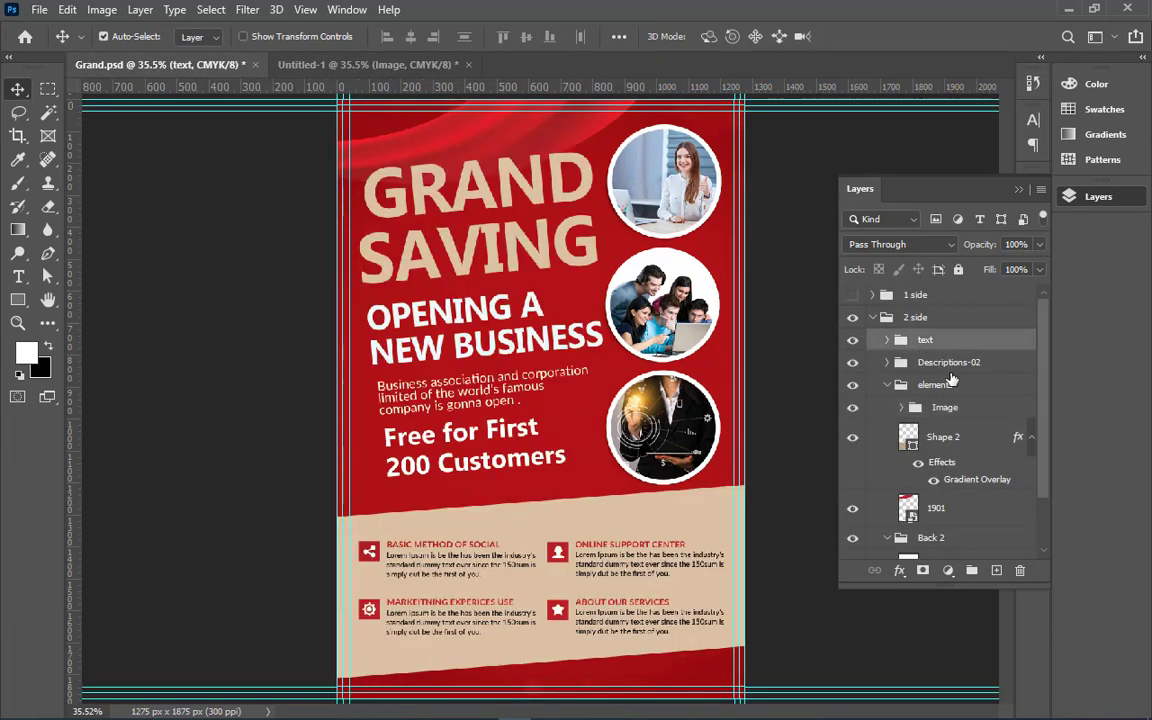
left_click(868, 407)
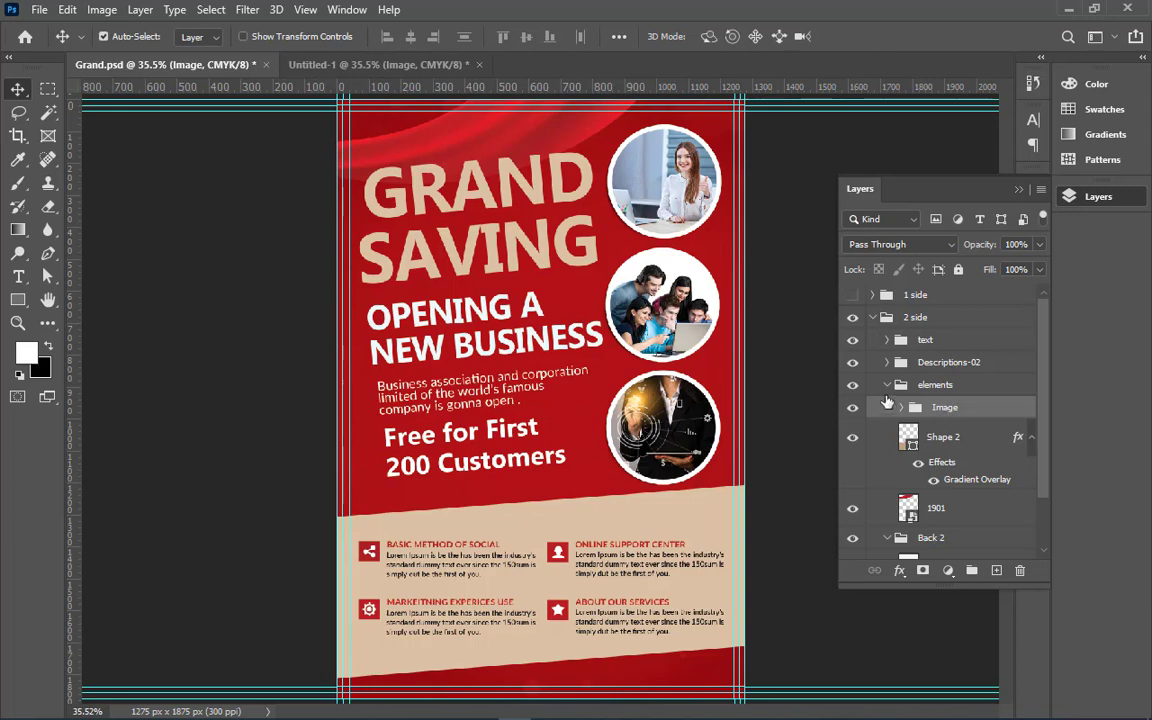
left_click(853, 385)
left_click(957, 440)
left_click(853, 437)
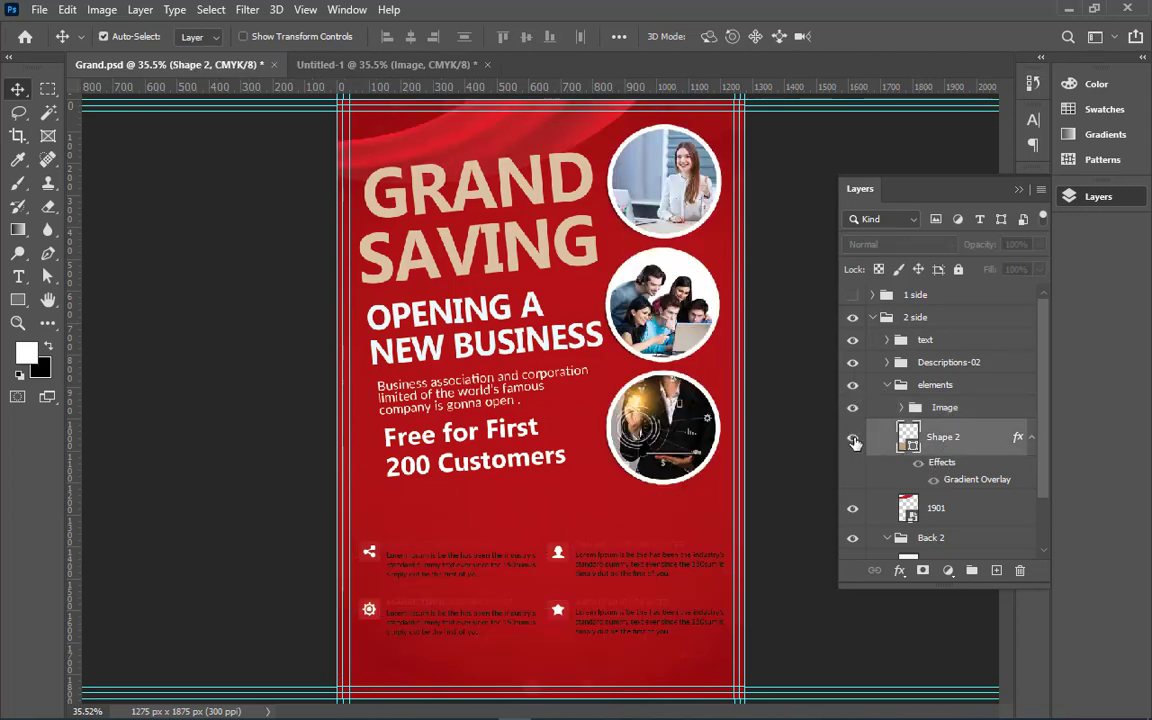
mouse_move(975, 440)
left_mouse_down()
mouse_move(441, 64)
mouse_move(575, 474)
left_mouse_up()
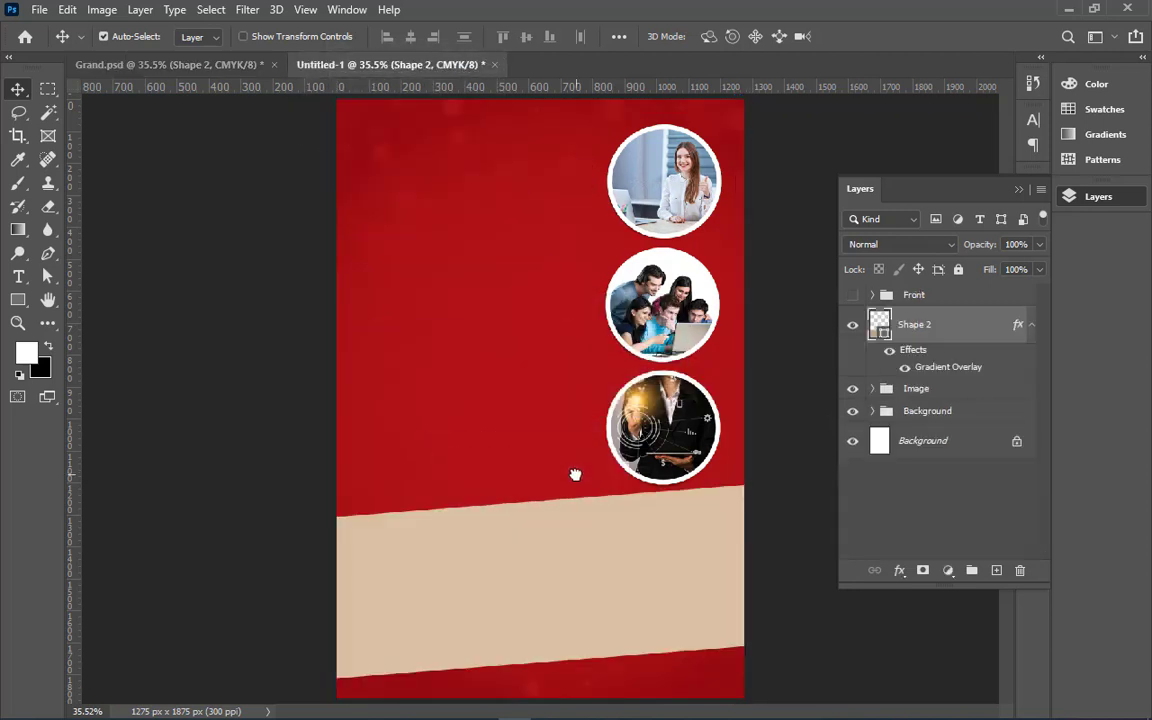
Copy the red swoosh layer 1901 into Untitled-1, then select 1901 through the Image group
left_click(151, 62)
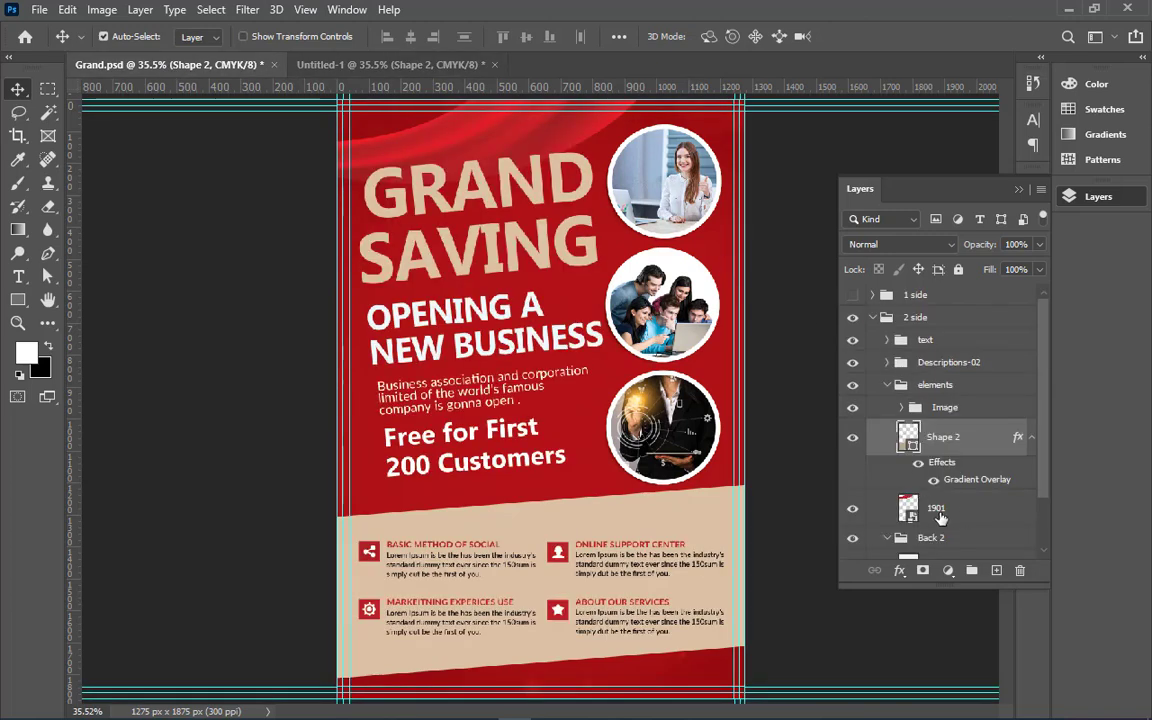
left_click(930, 508)
left_click_drag(969, 501, 510, 185)
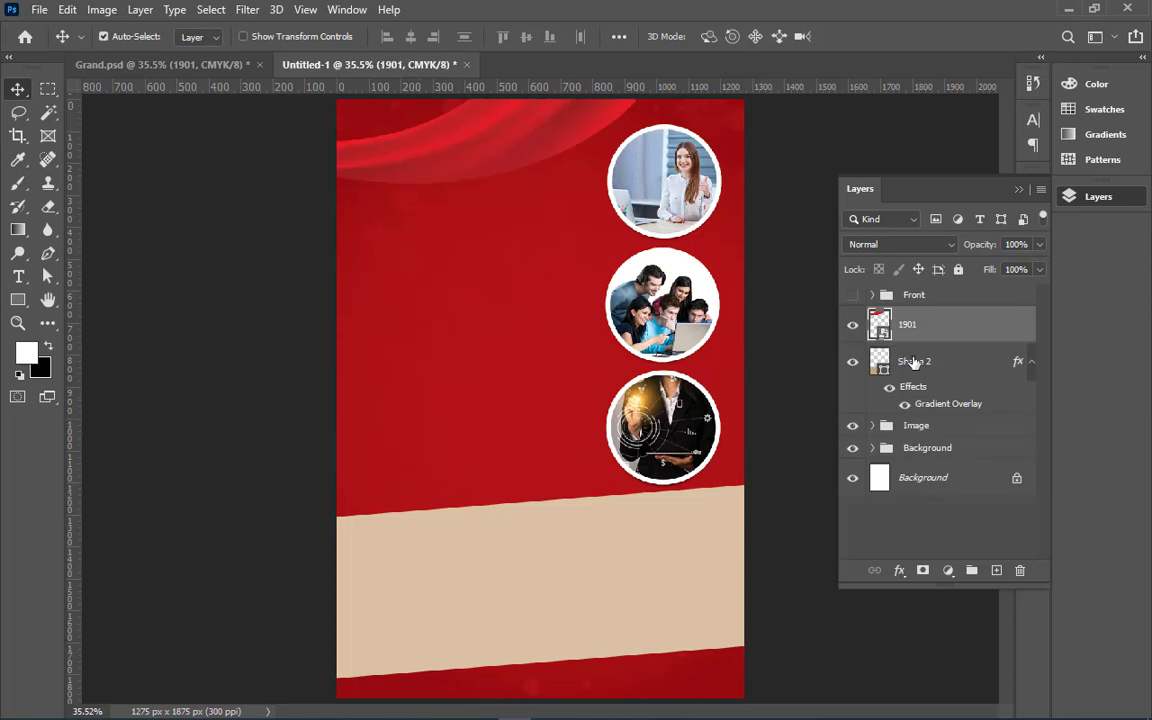
left_click(219, 62)
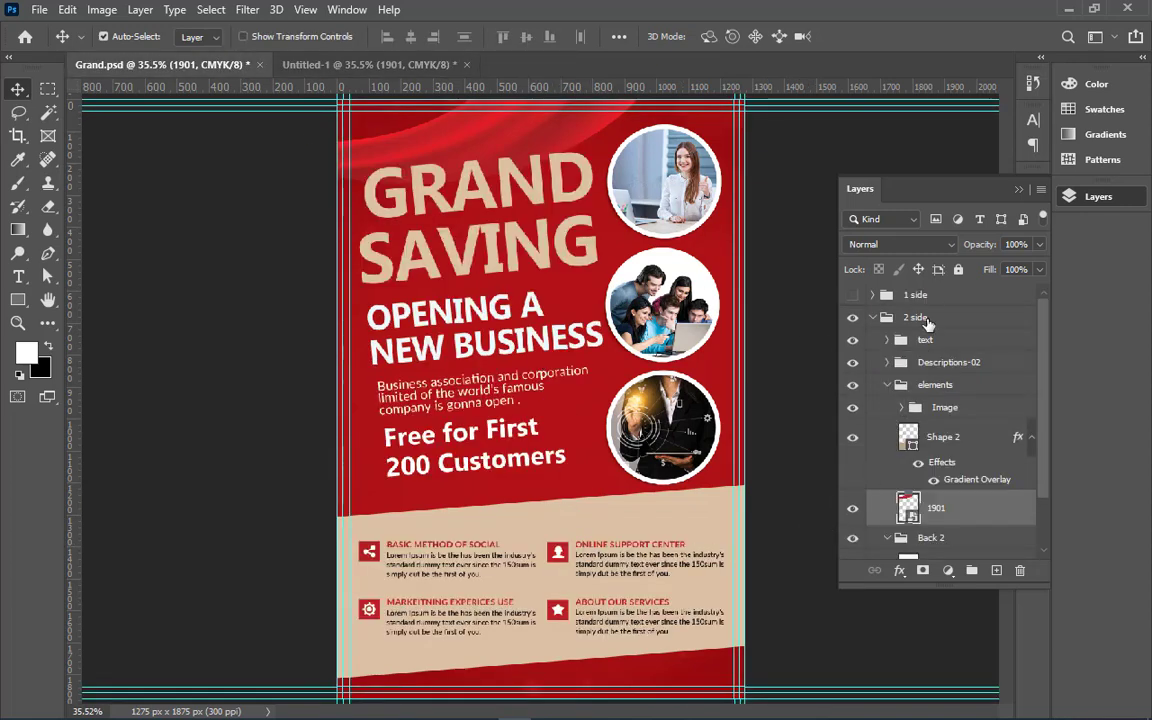
left_click(402, 65)
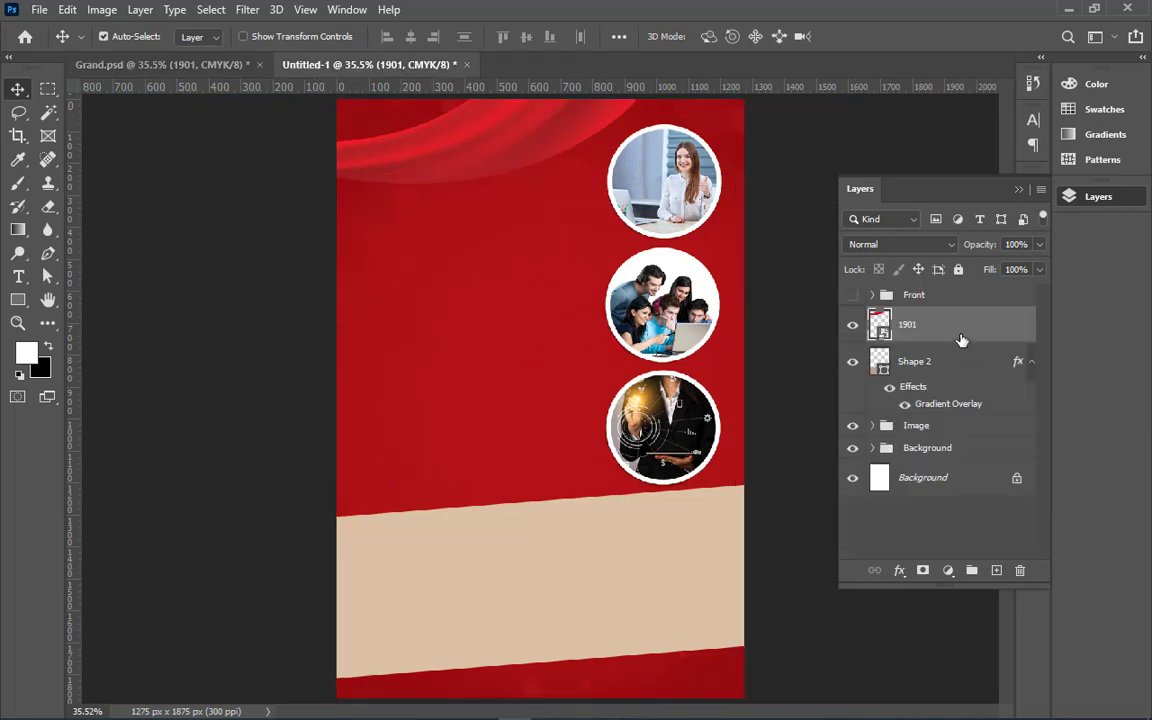
left_click(950, 427)
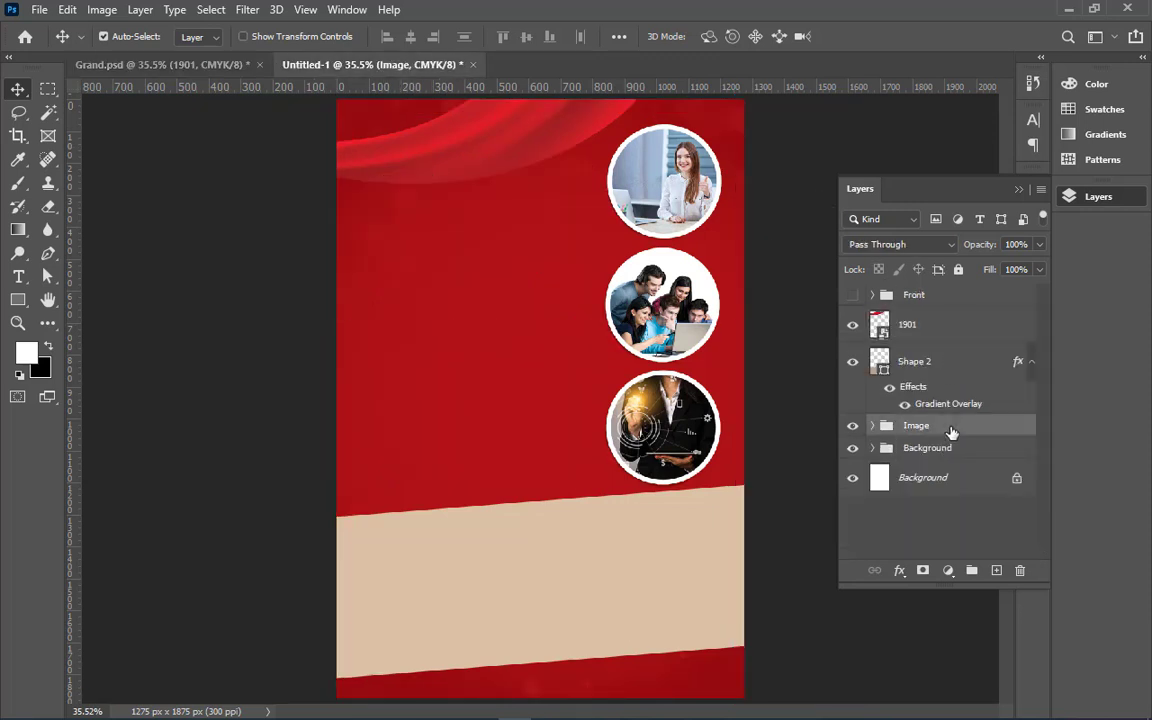
left_click(955, 335, "ctrl")
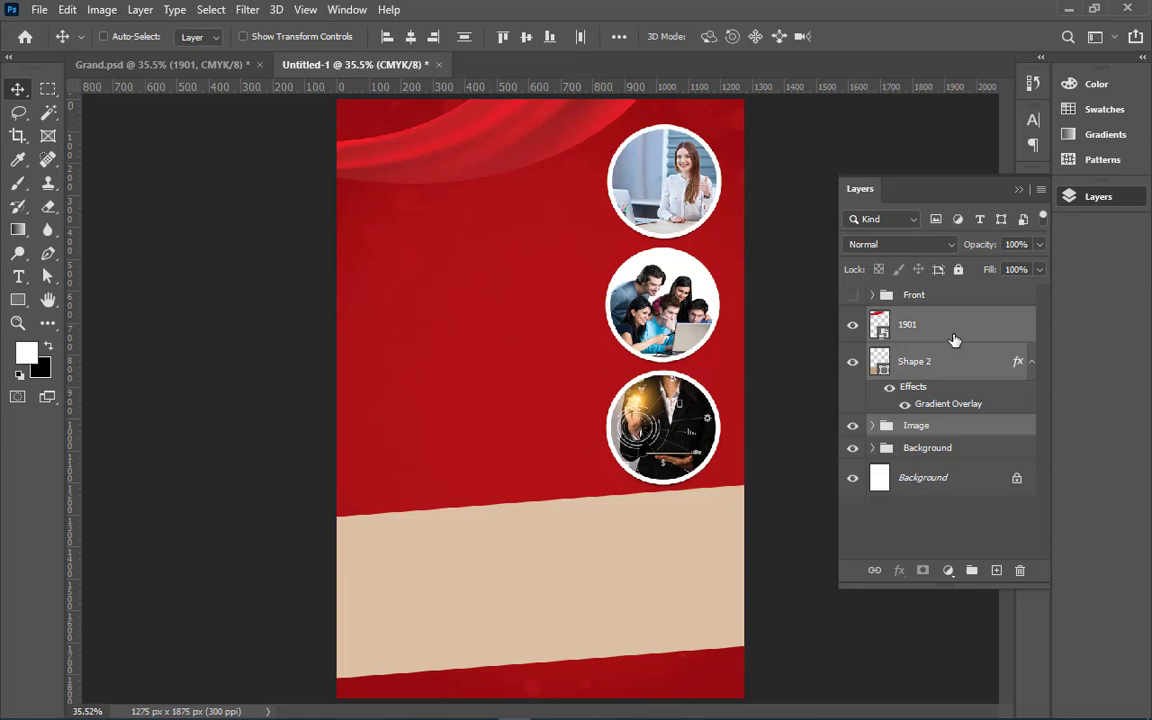
Group the swoosh, beige panel and photos into a folder named 'Element'
key("ctrl+g")
double_click(919, 318)
type("Element")
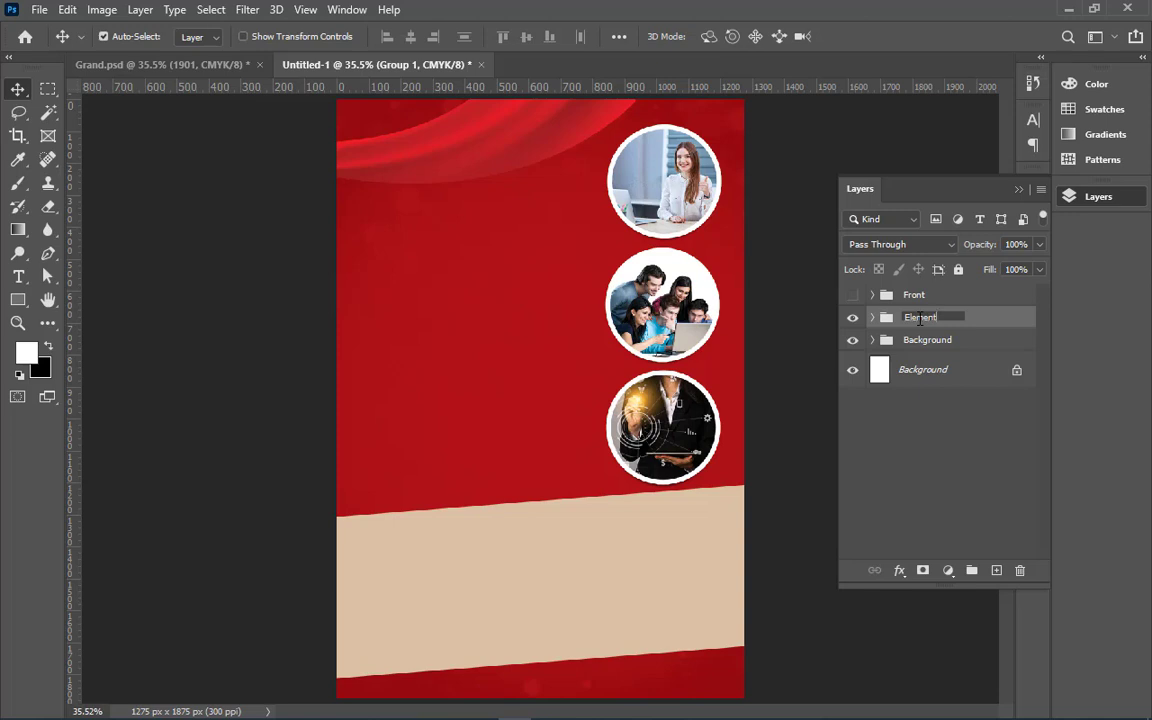
key("Return")
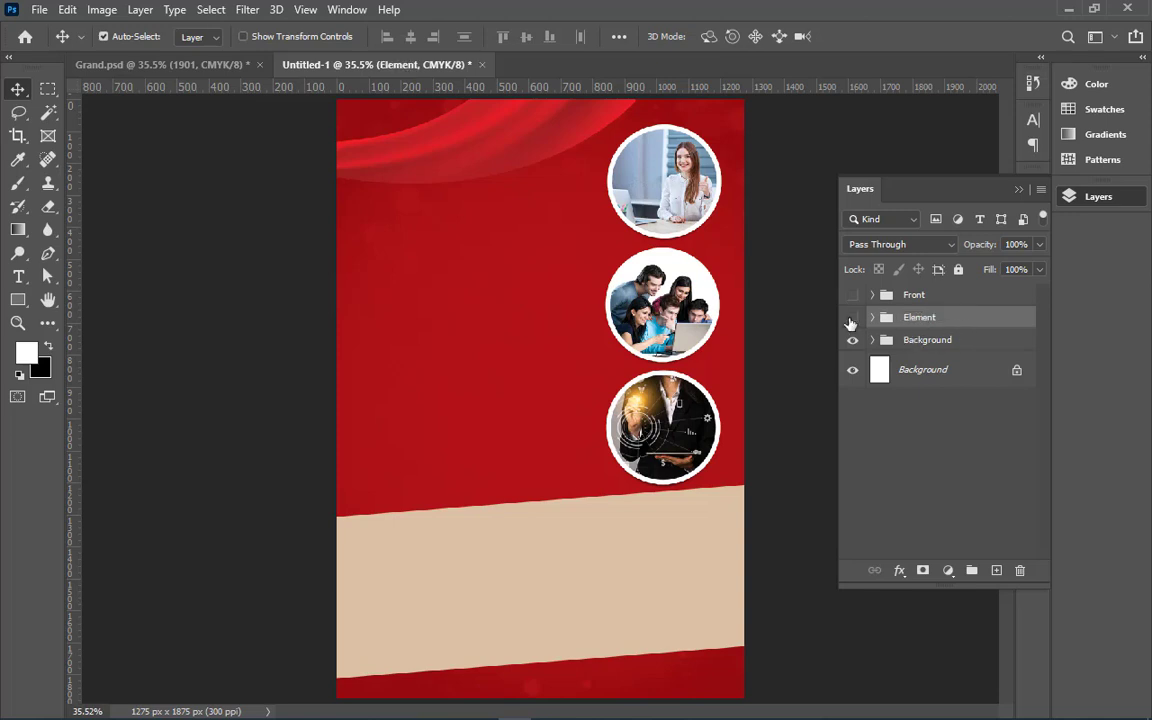
left_click(851, 318)
Copy the Descriptions-02 service blocks folder from Grand.psd onto the Untitled-1 canvas
left_click(225, 64)
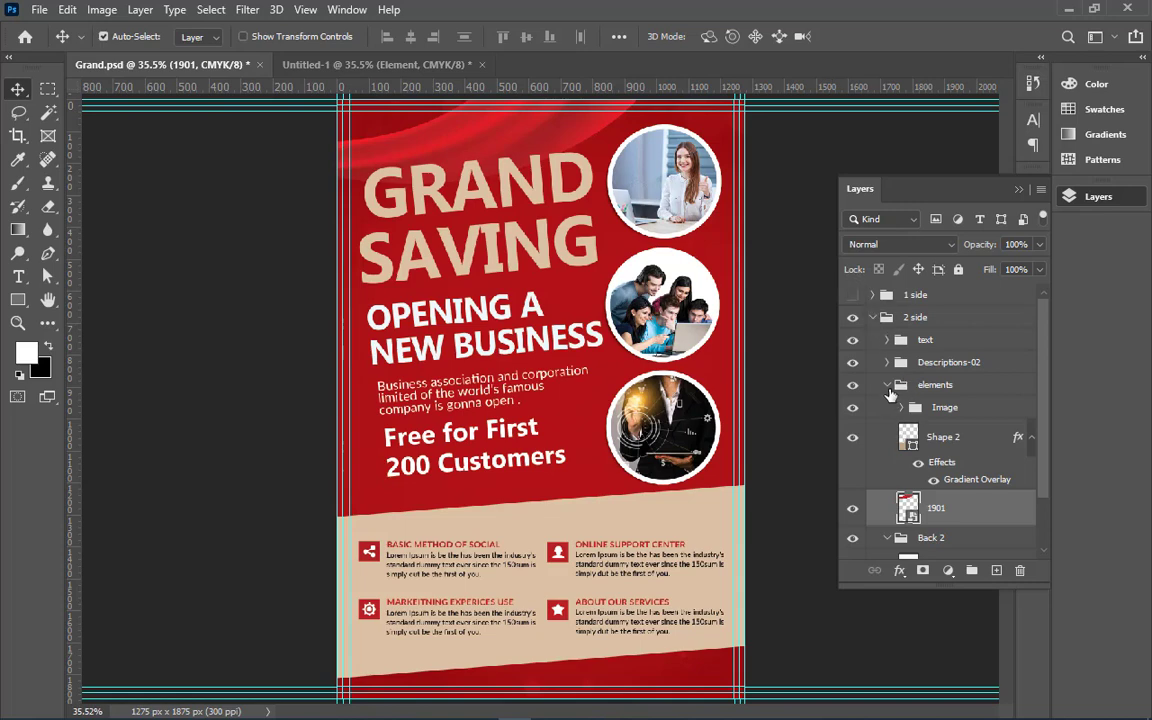
left_click(887, 385)
left_click(853, 385)
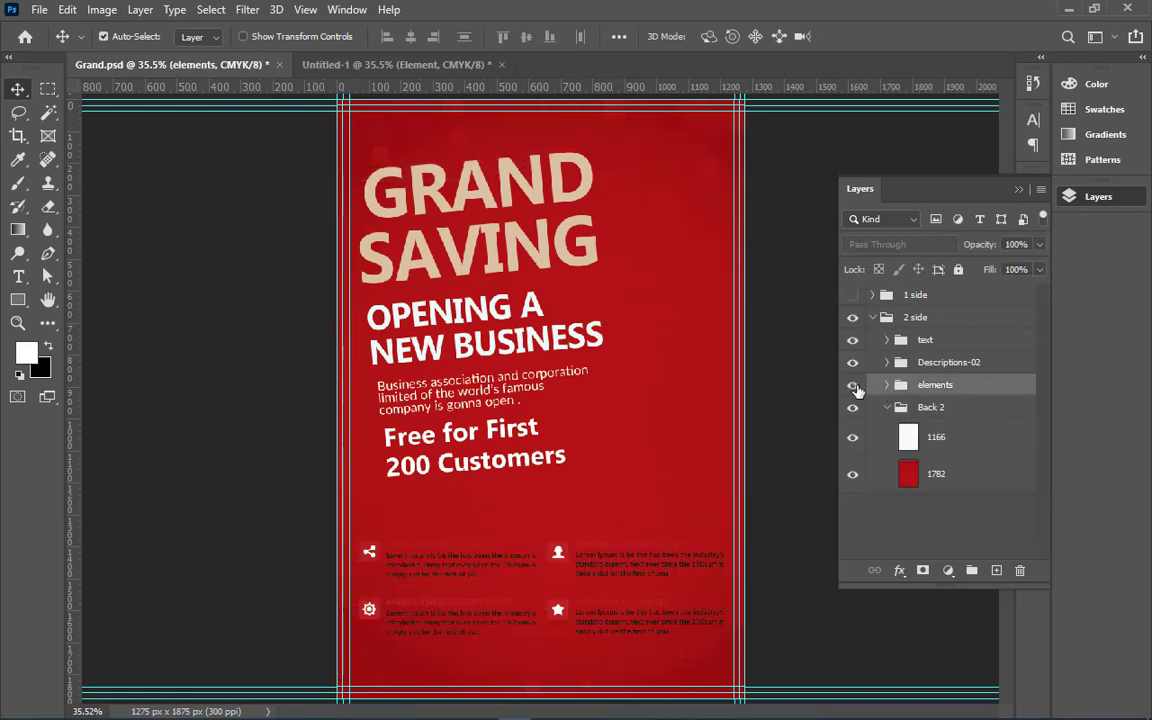
left_click(854, 386)
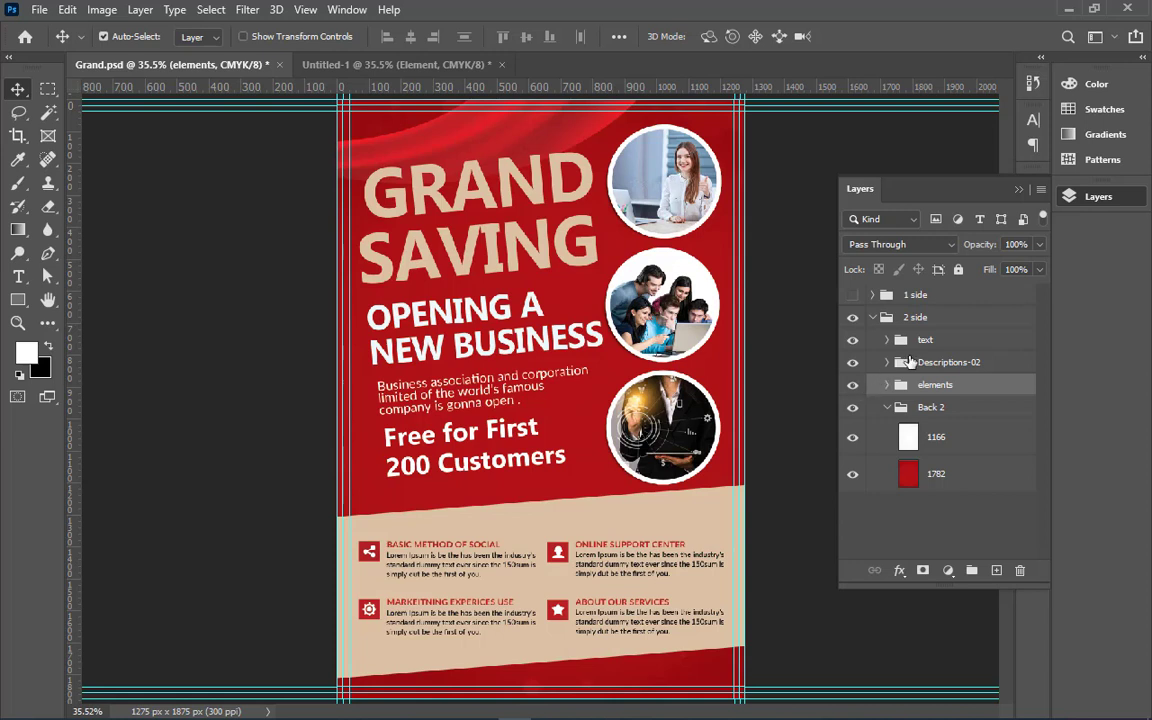
left_click(908, 362)
left_click(853, 362)
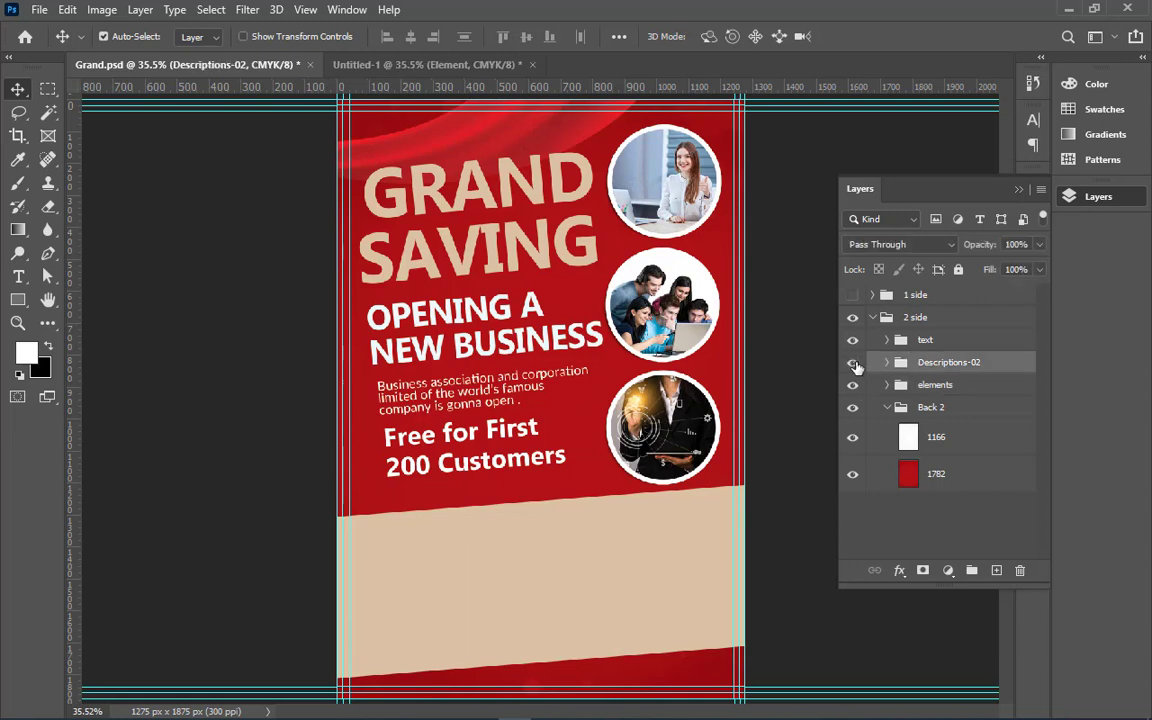
left_click(853, 362)
left_click(853, 362)
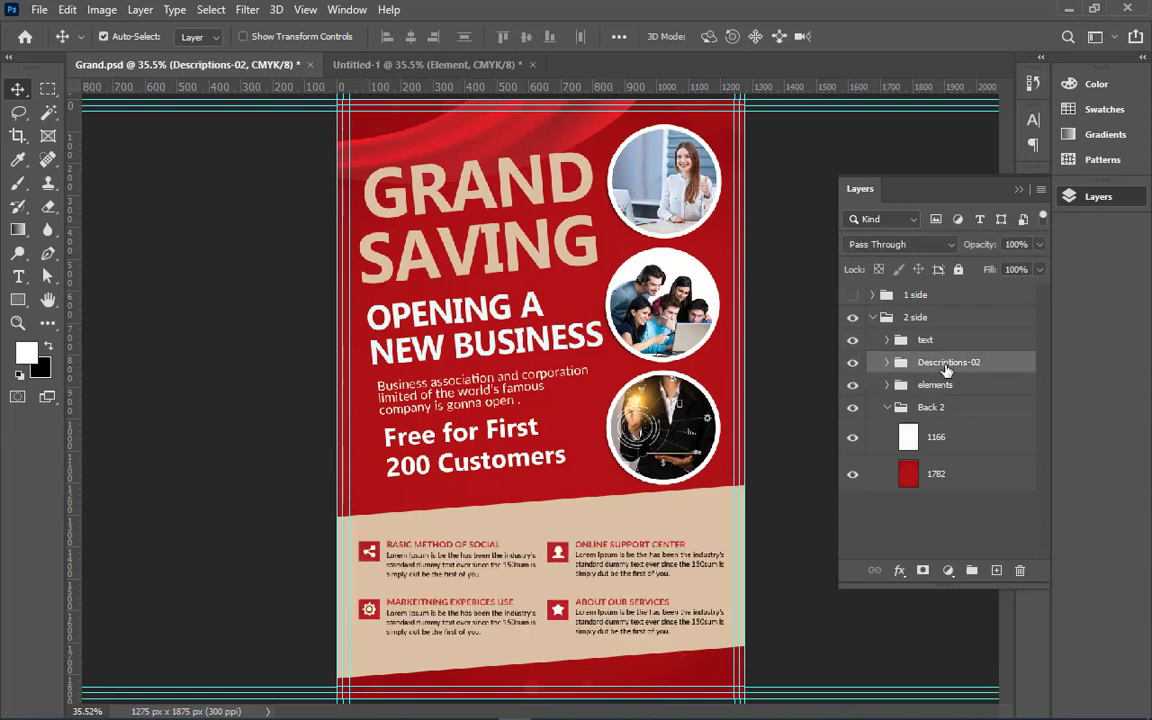
left_click_drag(945, 369, 444, 75)
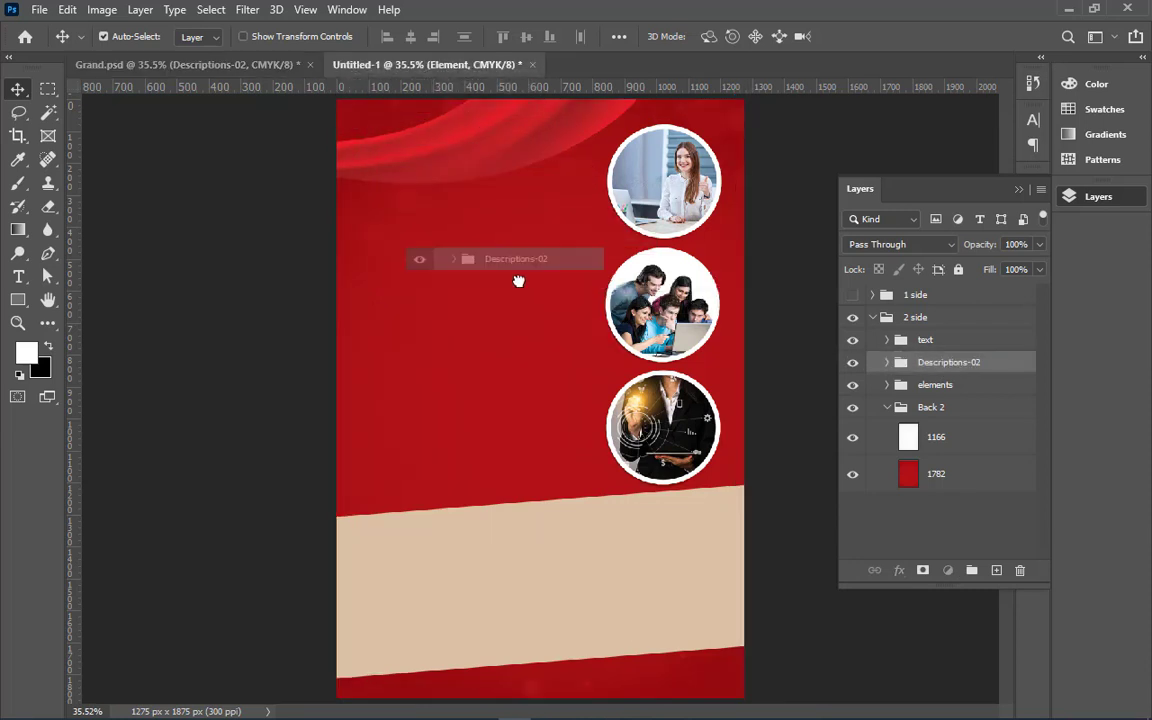
left_click_drag(444, 75, 552, 551)
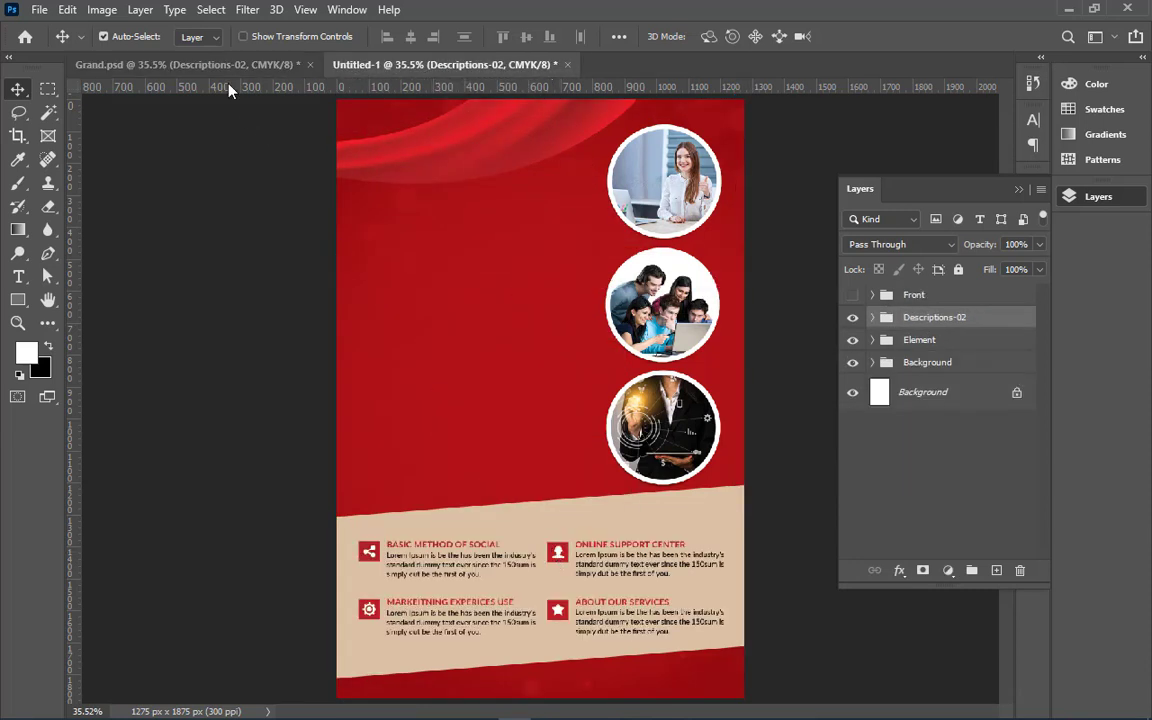
left_click(210, 64)
Copy the text group with GRAND SAVING and 'Free for First 200 Customers' into Untitled-1
left_click(968, 345)
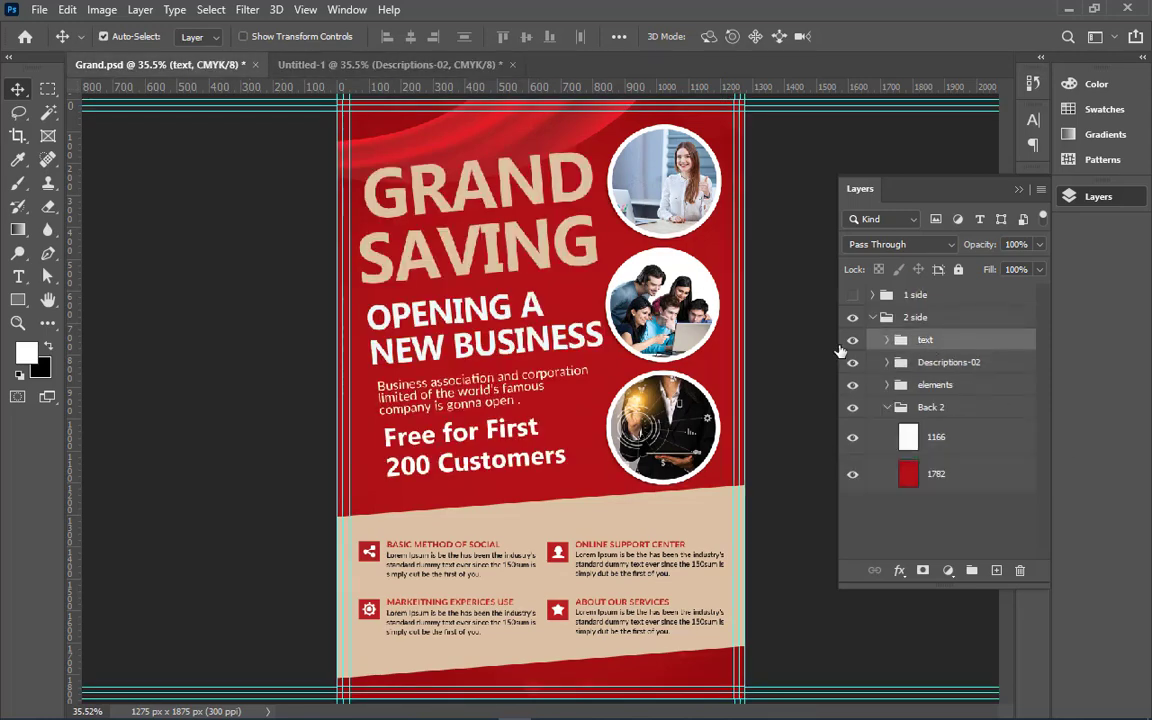
left_click(853, 343)
left_click(853, 343)
left_click(853, 343)
left_click(886, 341)
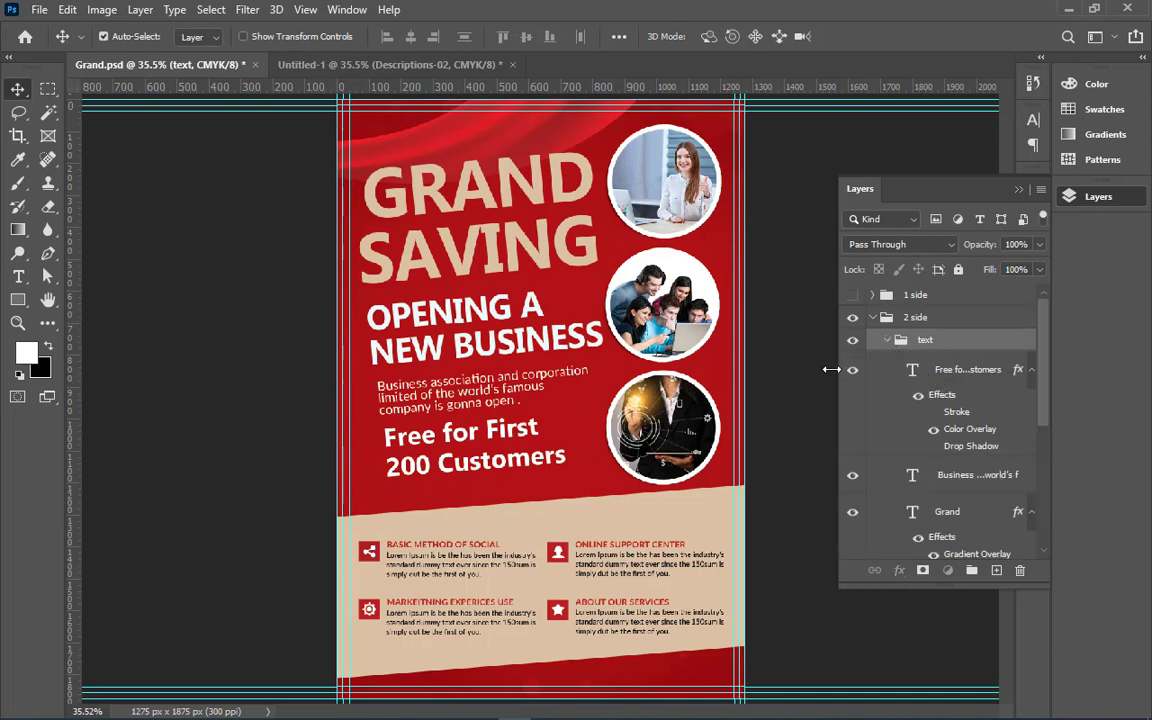
left_click(860, 373)
left_click(853, 371)
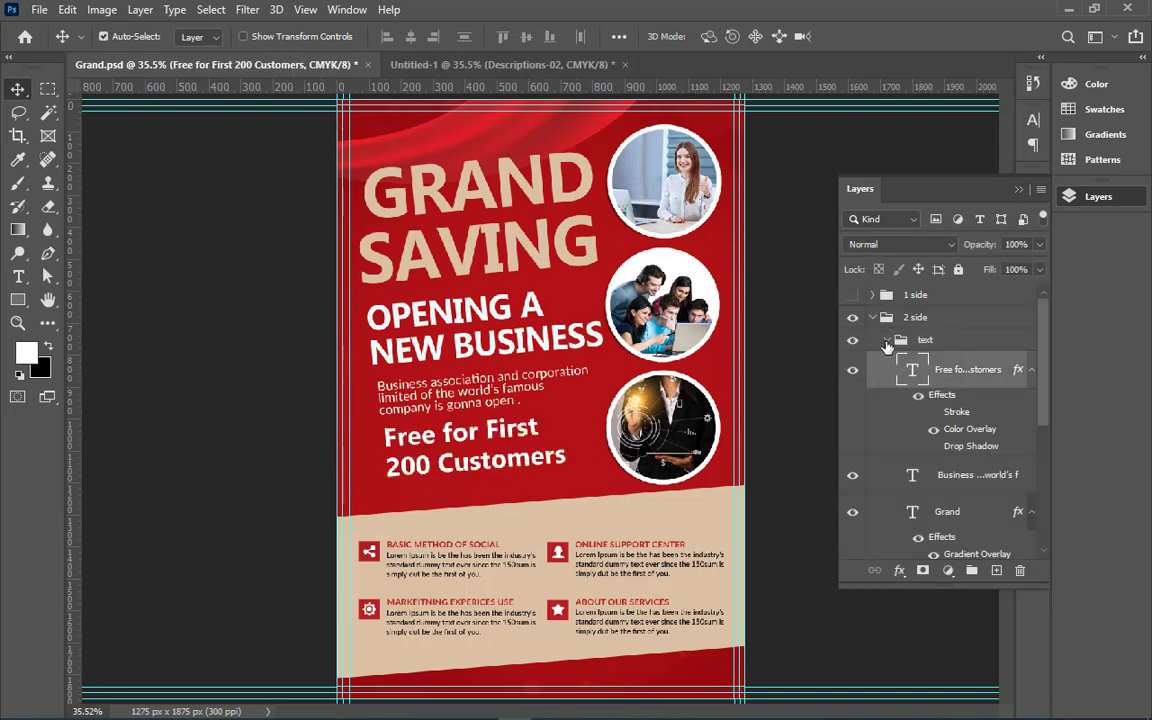
left_click(886, 340)
left_click(853, 341)
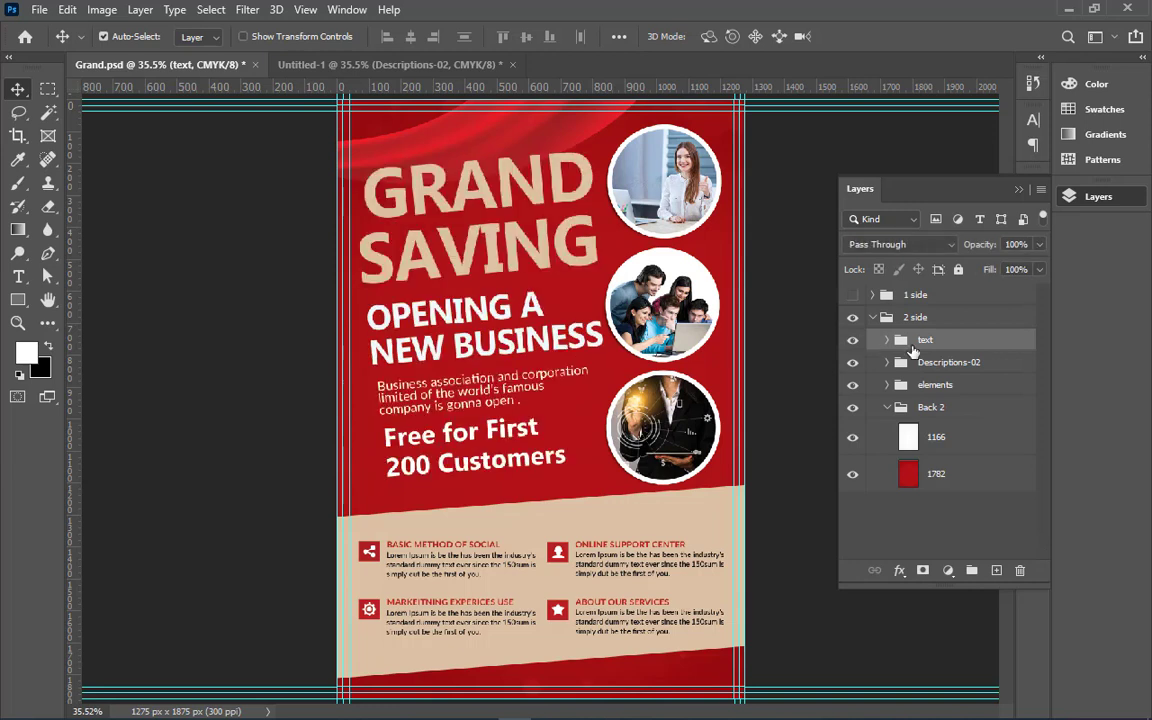
mouse_move(915, 340)
left_mouse_down()
mouse_move(515, 225)
mouse_move(437, 76)
mouse_move(455, 285)
left_mouse_up()
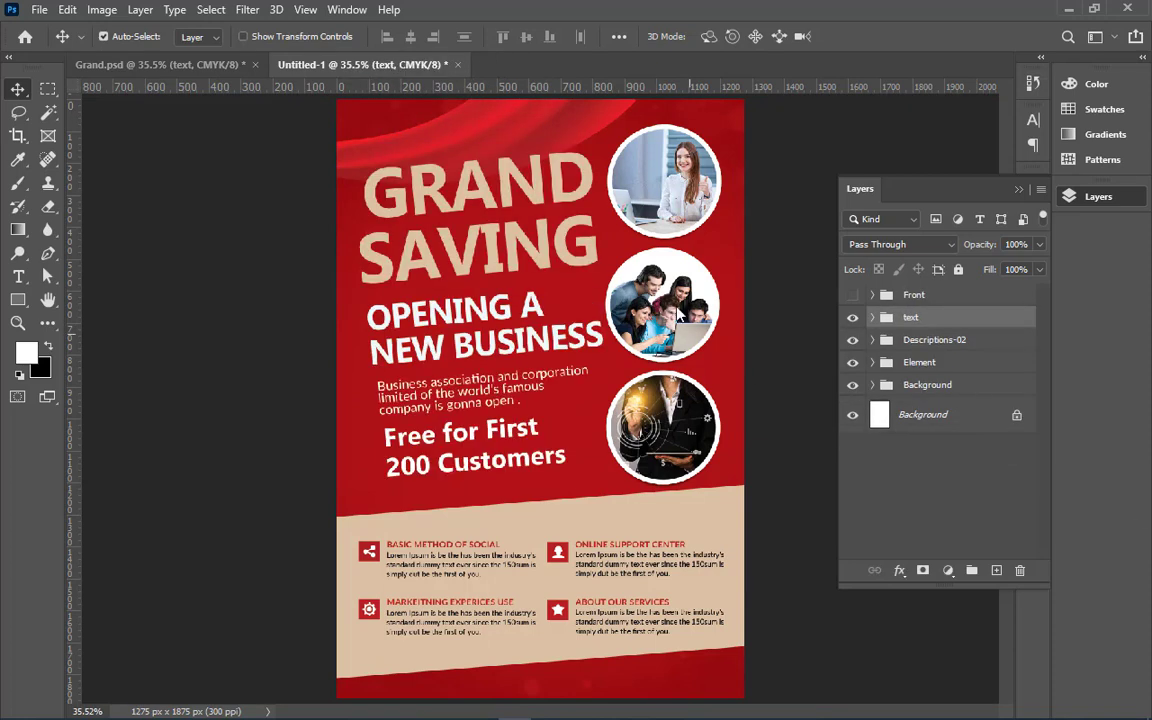
Nudge the GRAND and SAVING text layers up two arrow-key steps
left_click(872, 317)
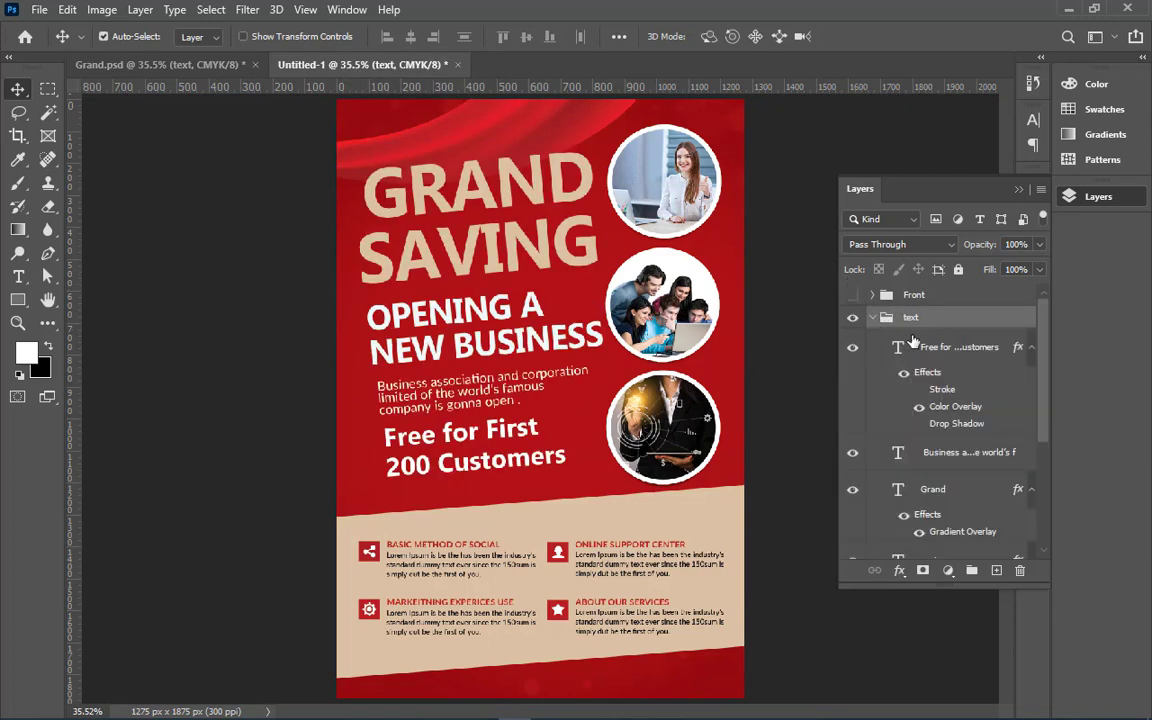
left_click(965, 352)
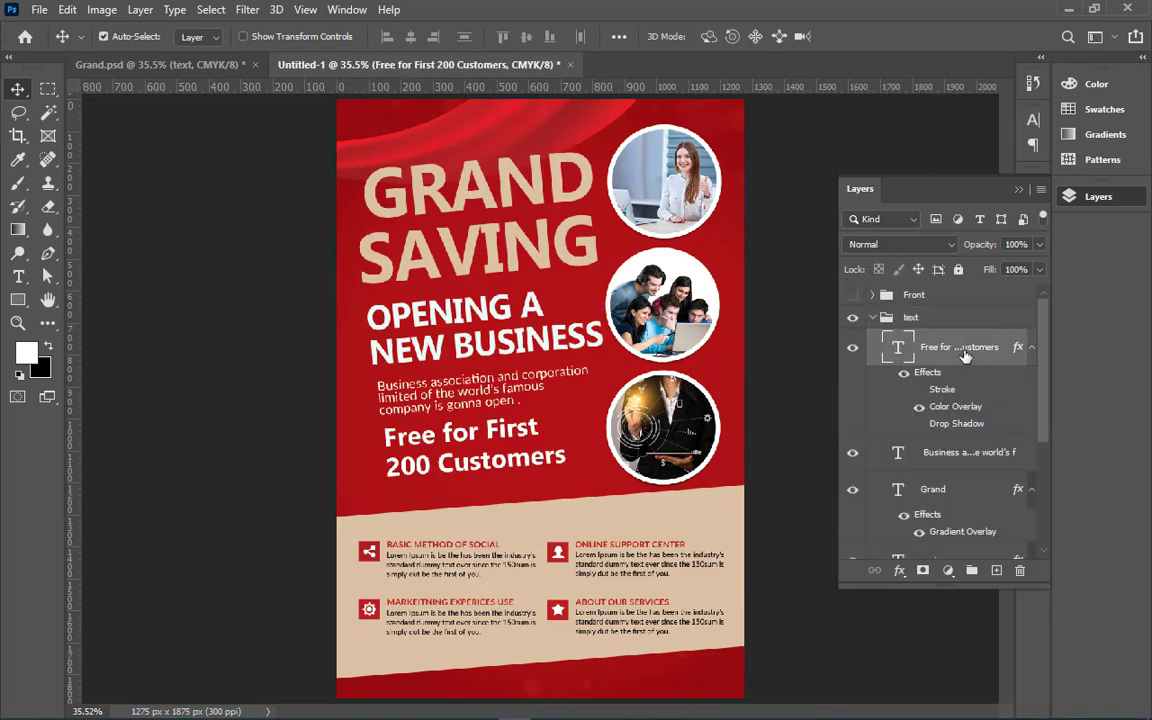
left_click(953, 495)
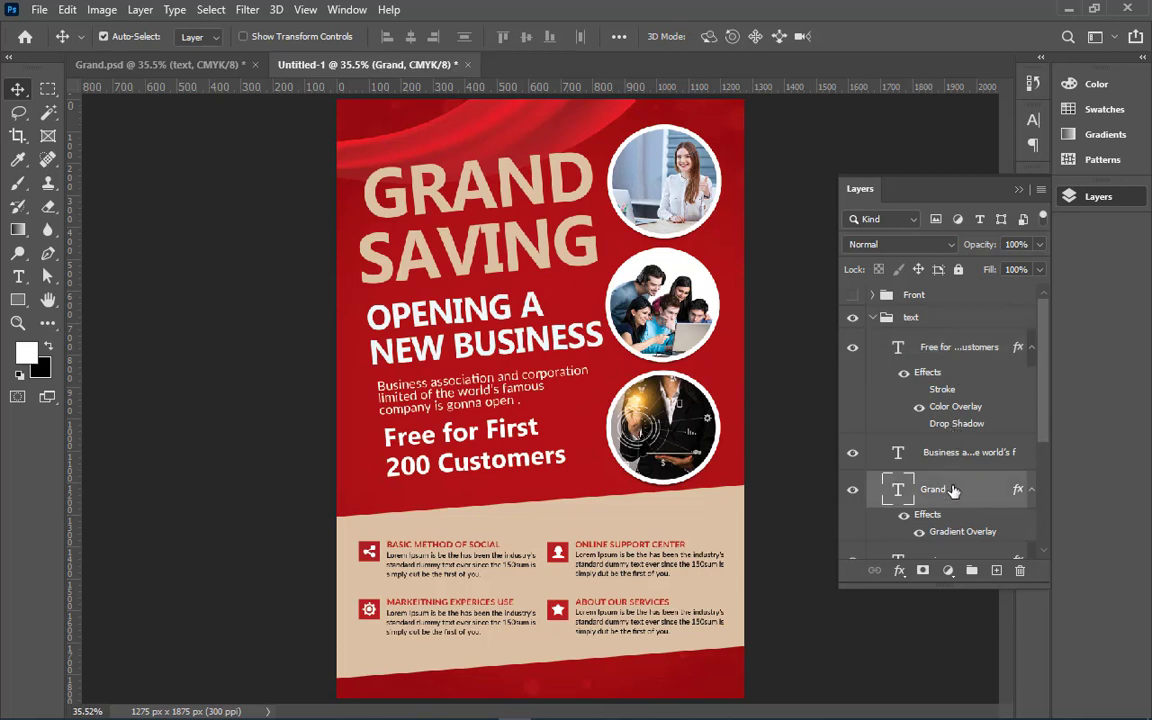
scroll(955, 483, "down", 1)
left_click(965, 520, "shift")
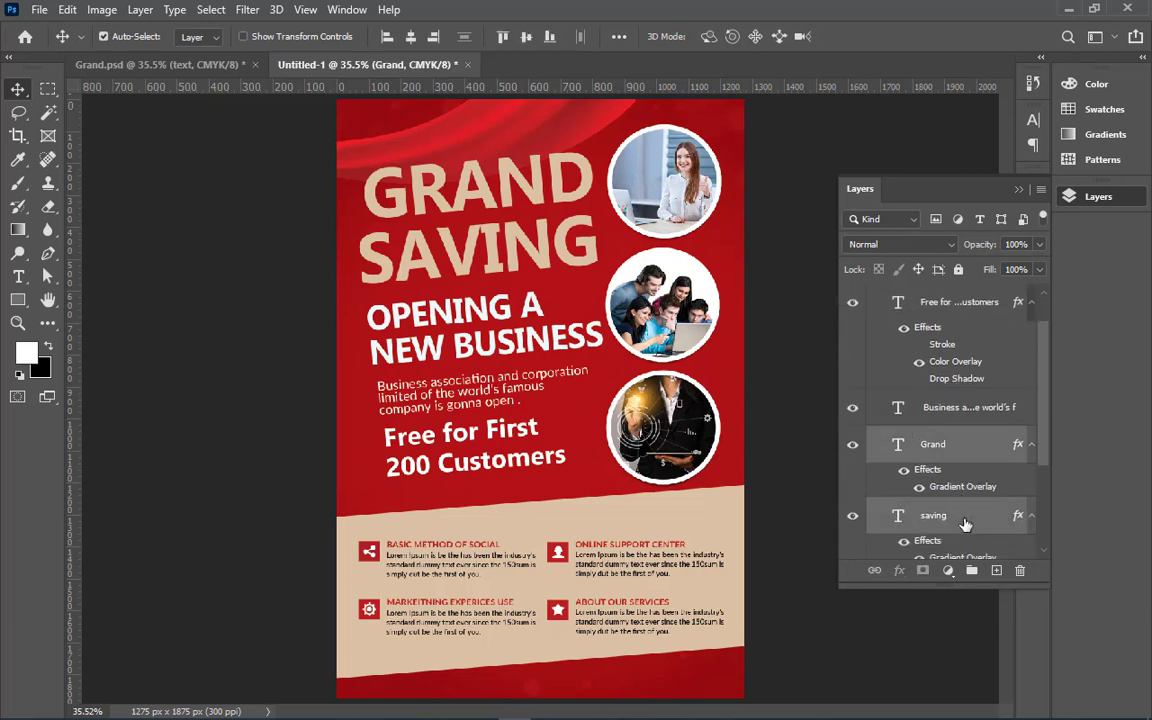
key("Up")
key("Up")
key("Up")
key("Up")
key("Up")
key("Up")
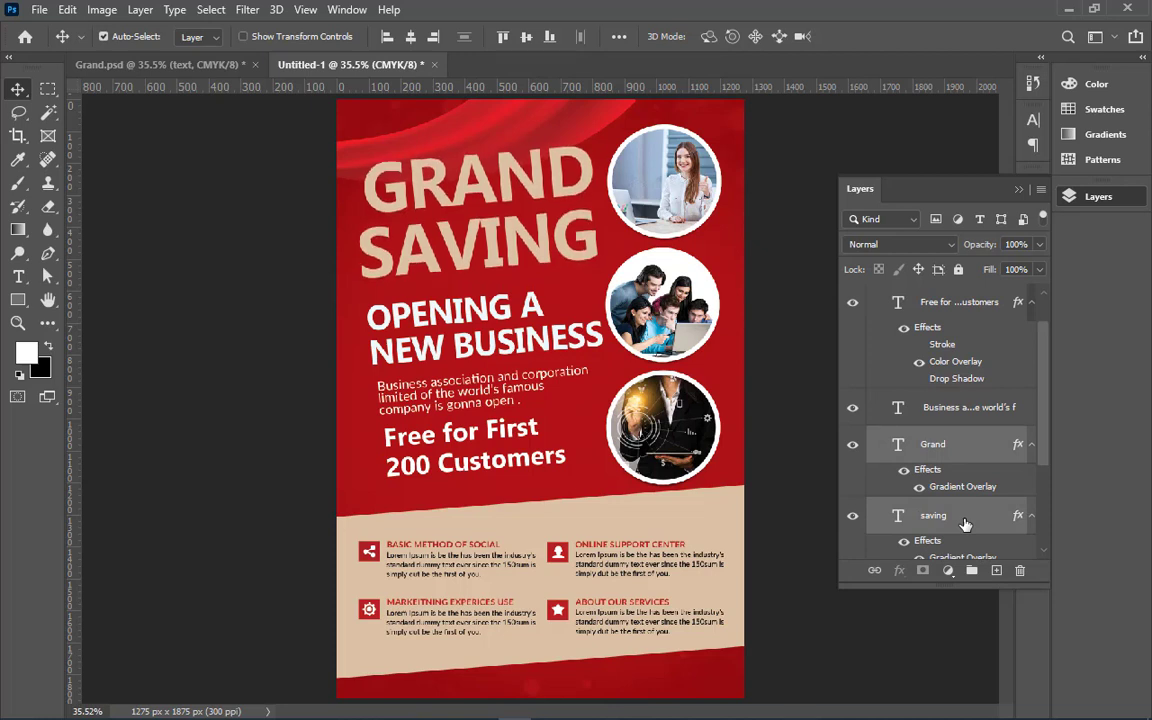
key("Up")
key("Up")
key("Up")
key("Up")
key("Up")
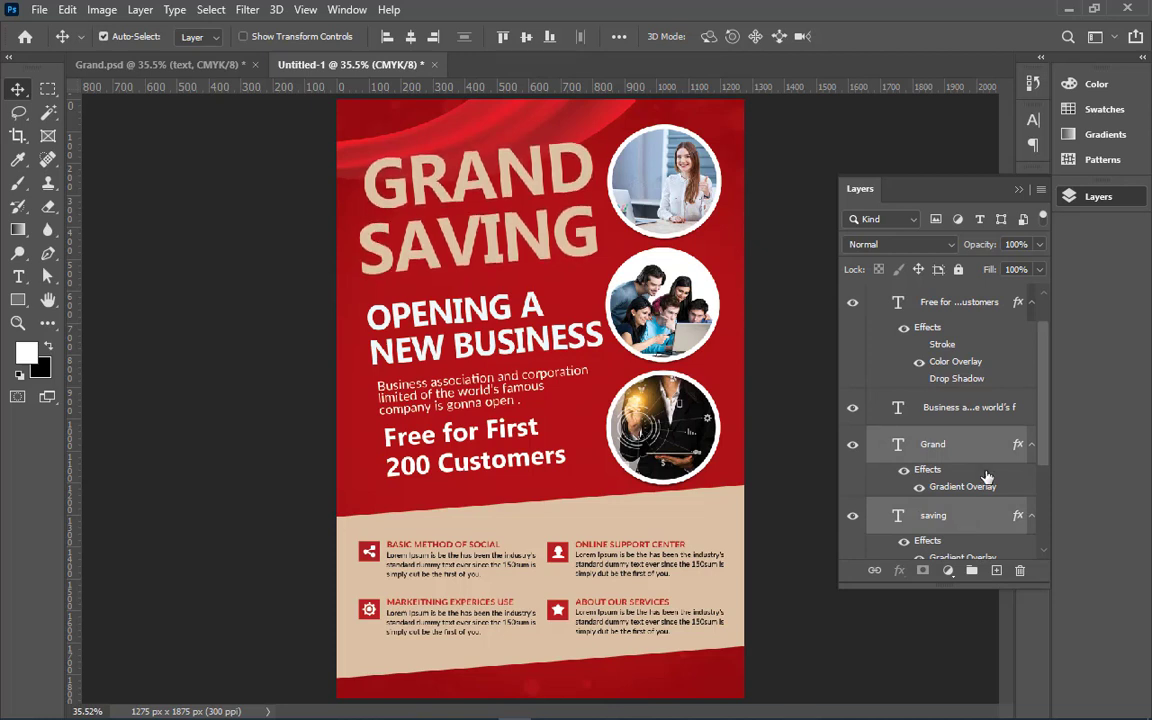
Select the OPENING A NEW BUSINESS text layer and toggle its visibility to check it
left_click(970, 418)
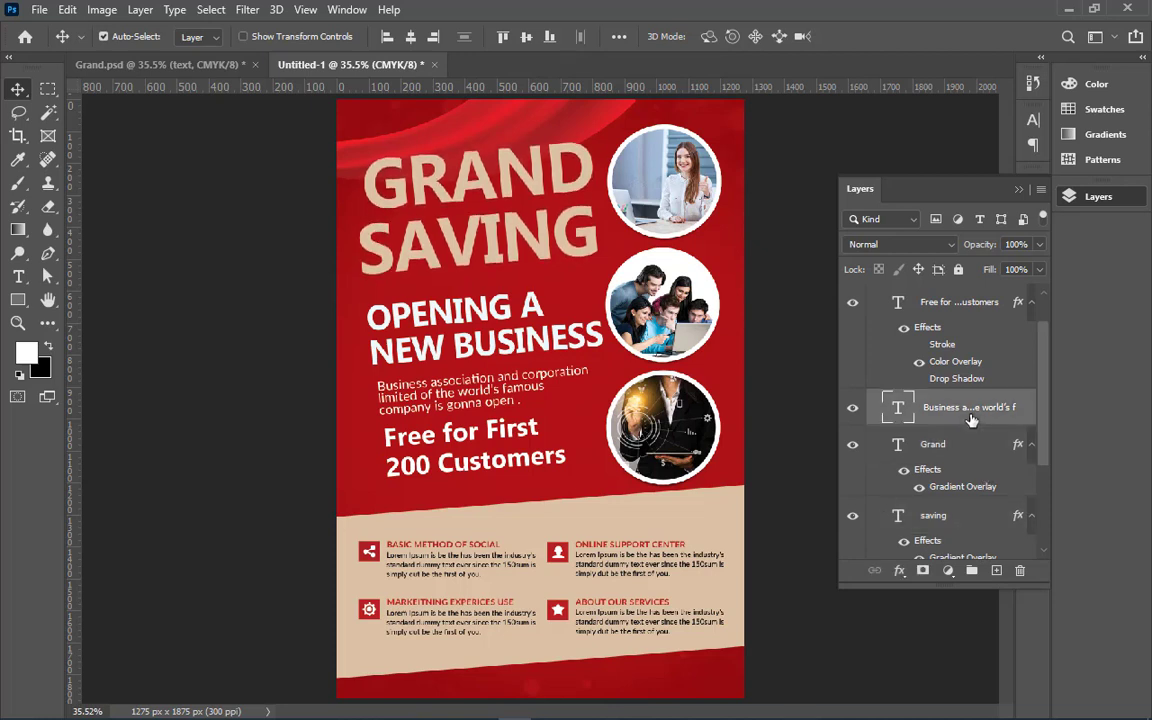
scroll(969, 416, "down", 1)
scroll(969, 418, "down", 2)
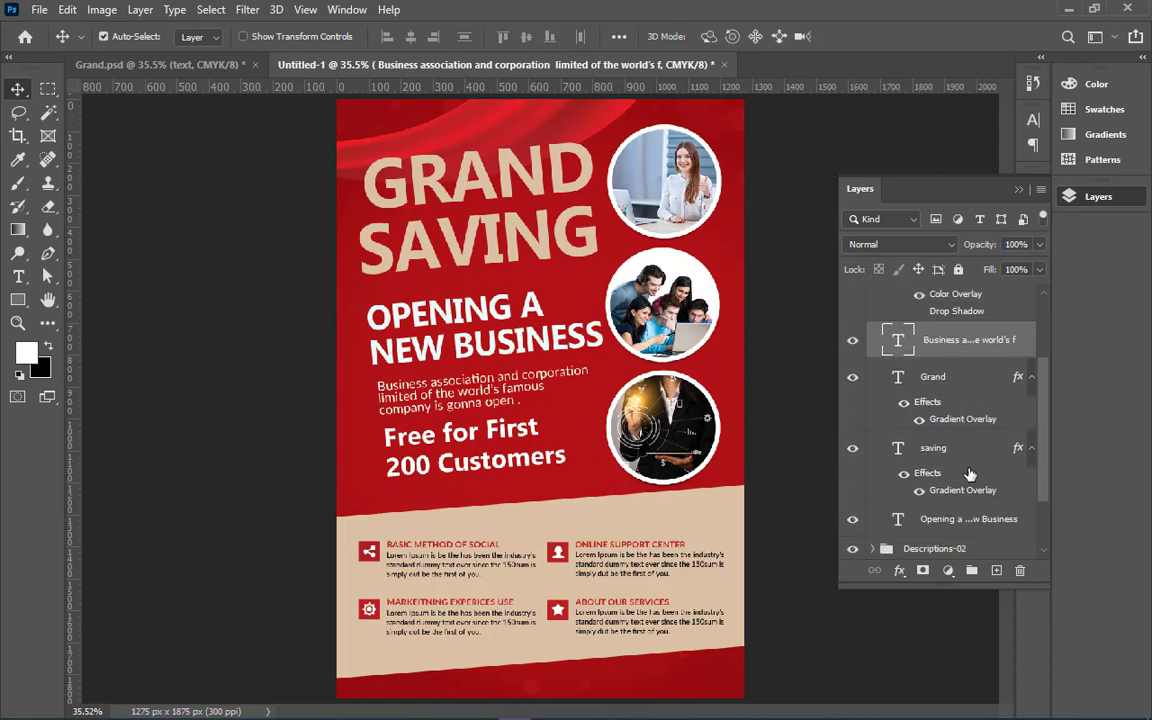
scroll(968, 503, "down", 1)
left_click(940, 500)
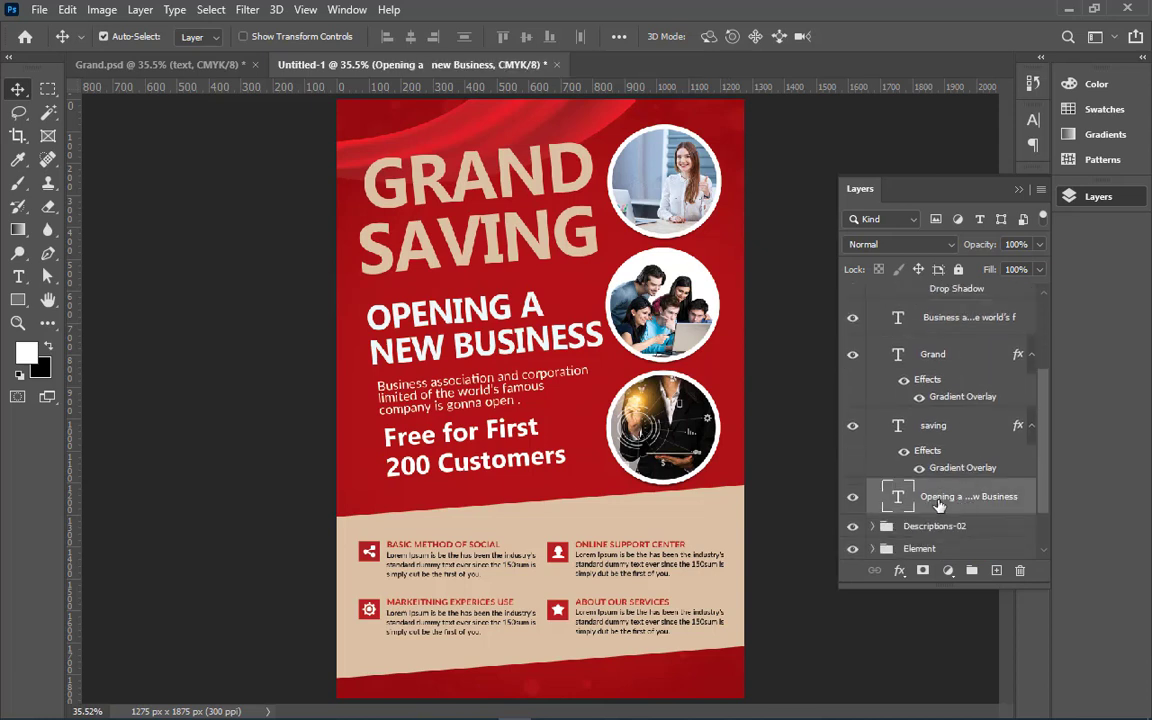
left_click(853, 499)
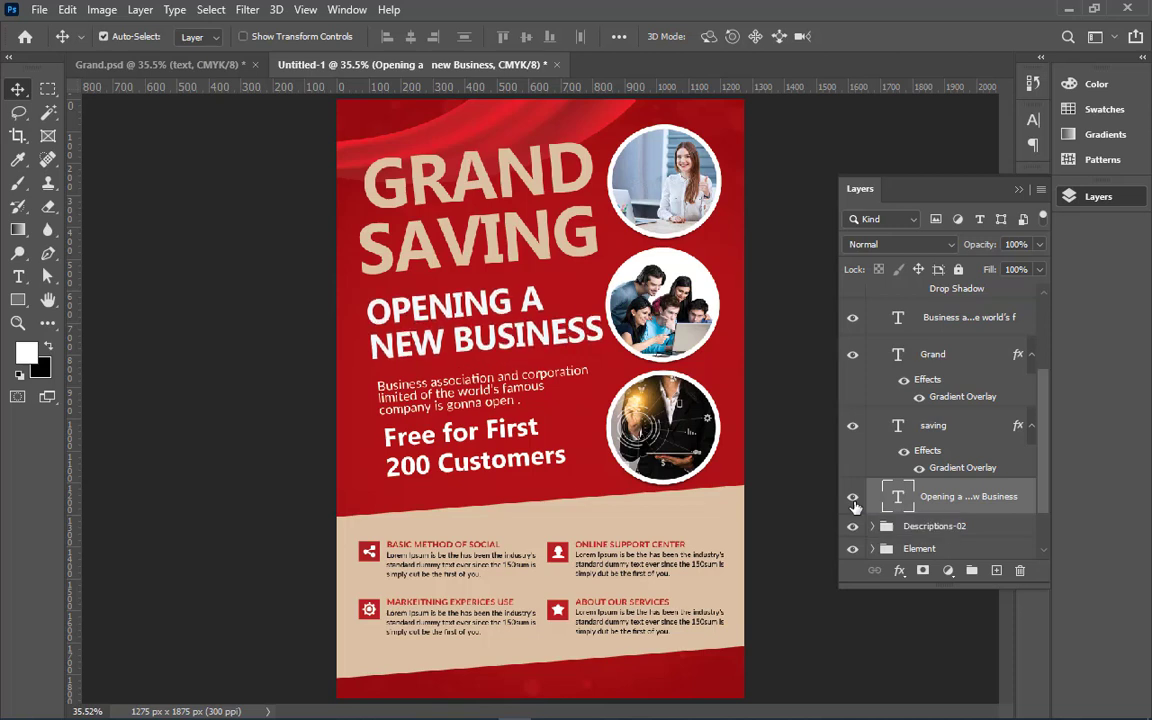
Reselect GRAND and SAVING, then toggle OPENING A NEW BUSINESS, SAVING and GRAND visibility to compare
left_click(974, 357)
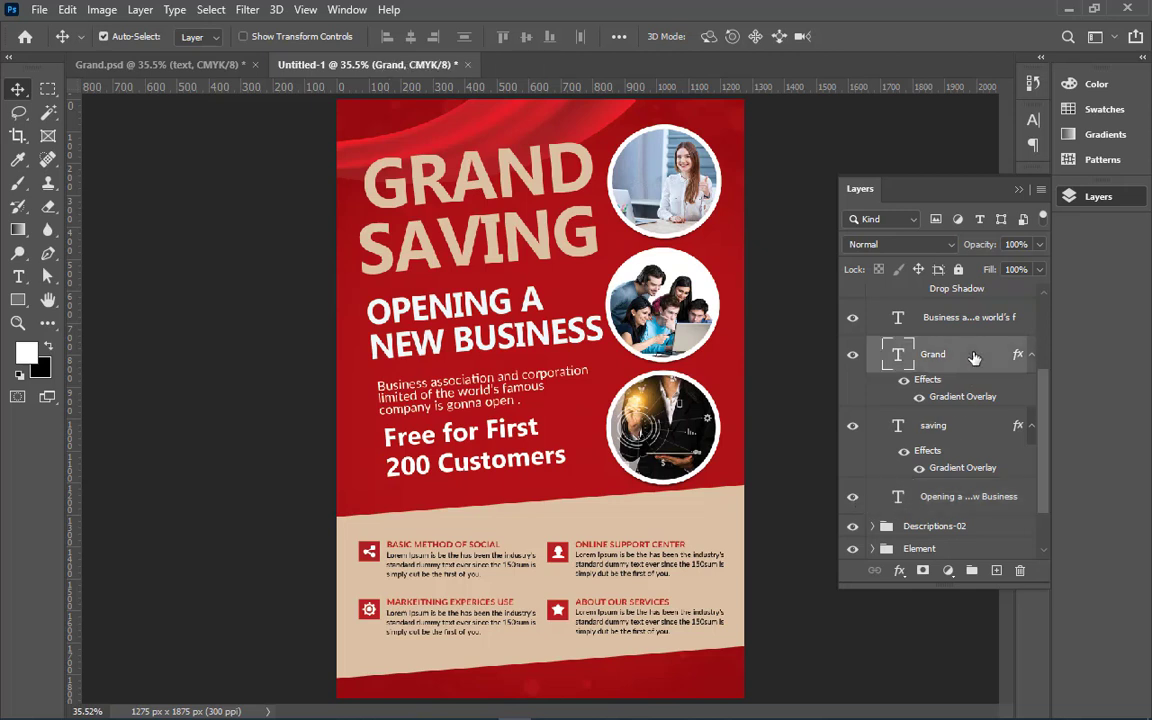
left_click(951, 429, "ctrl")
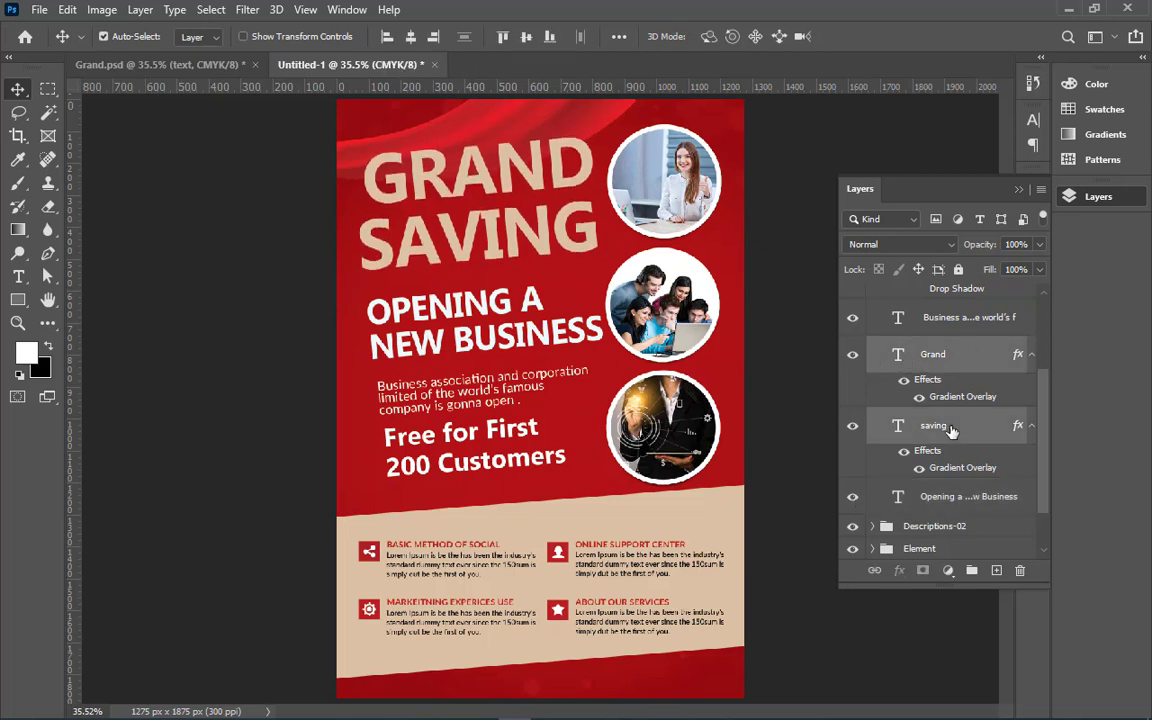
left_click(961, 320)
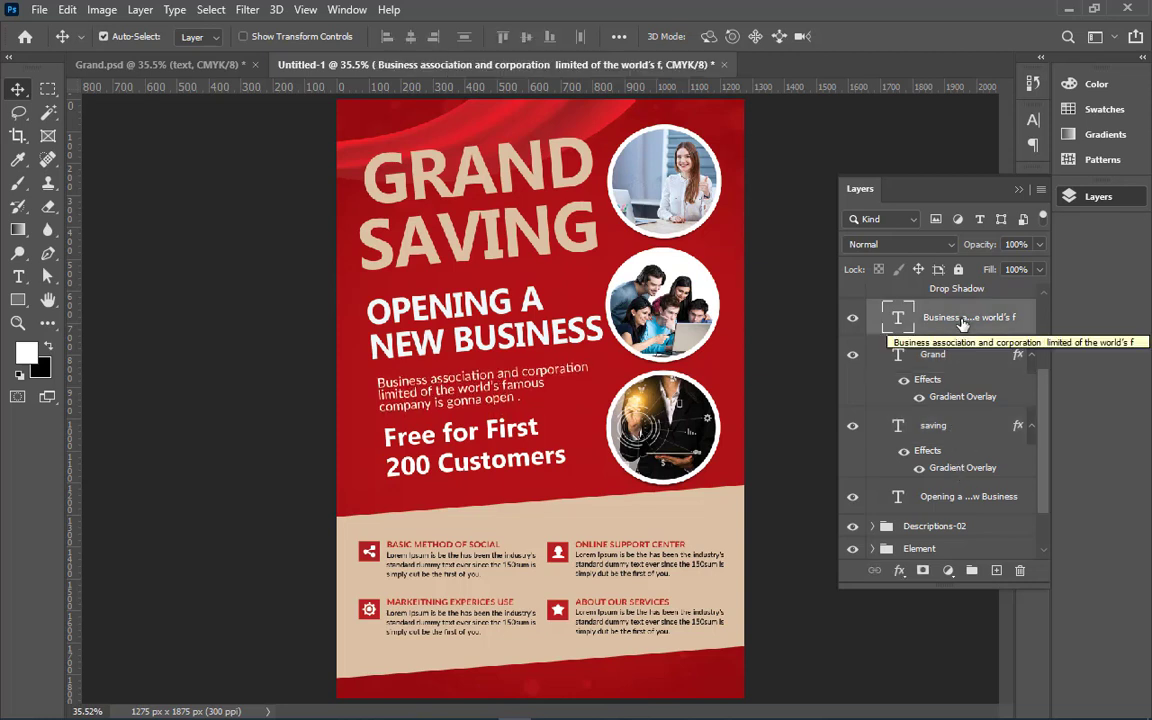
scroll(967, 451, "down", 2)
left_click(961, 455)
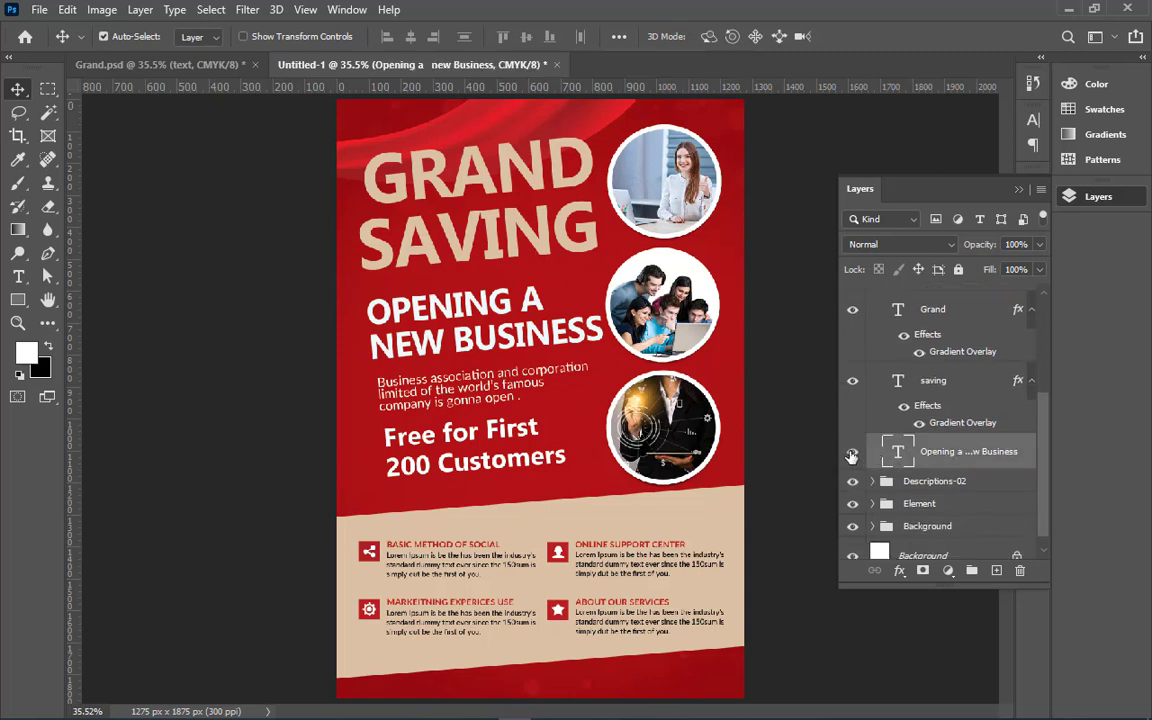
left_click(852, 452)
left_click(852, 382)
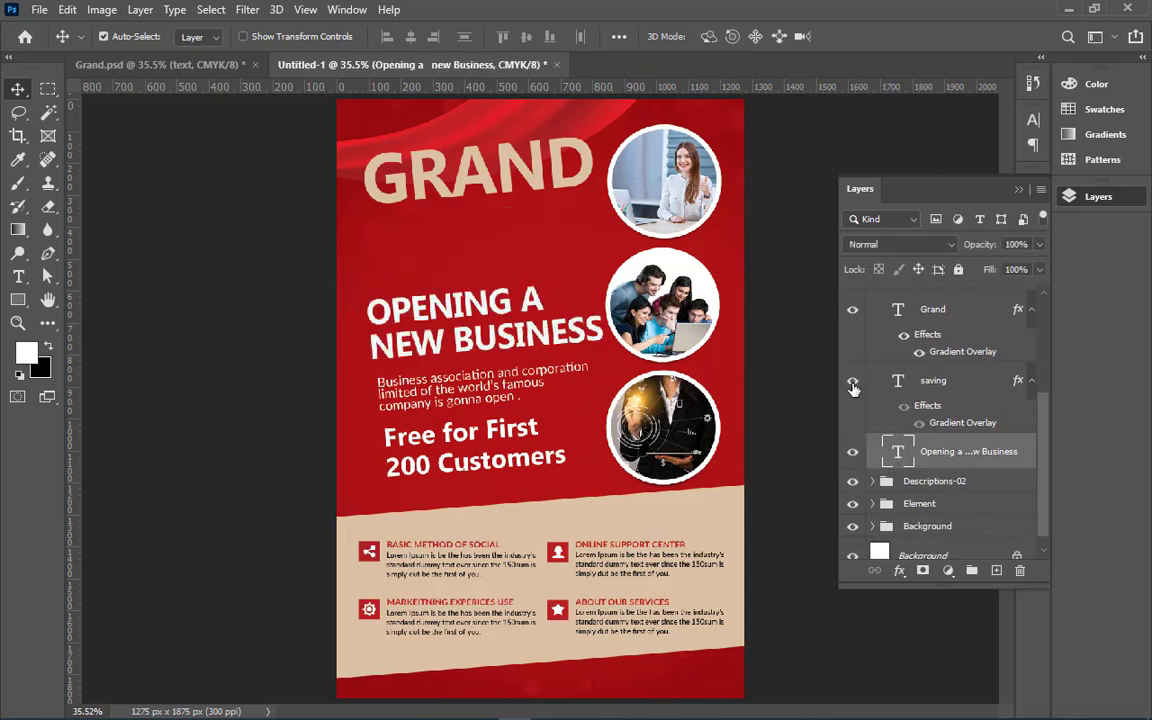
left_click(852, 310)
left_click(852, 310)
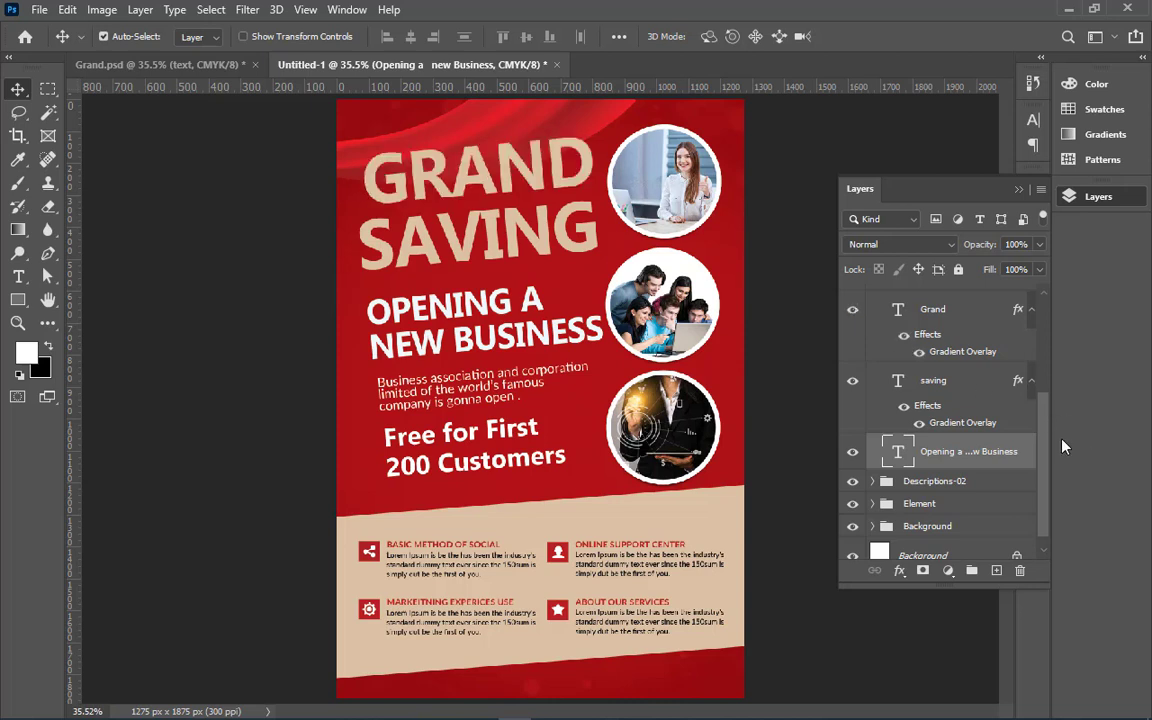
Toggle the Business association paragraph, hide 'Free for First 200 Customers', and collapse the text group
scroll(1045, 435, "up", 1)
scroll(1045, 435, "up", 3)
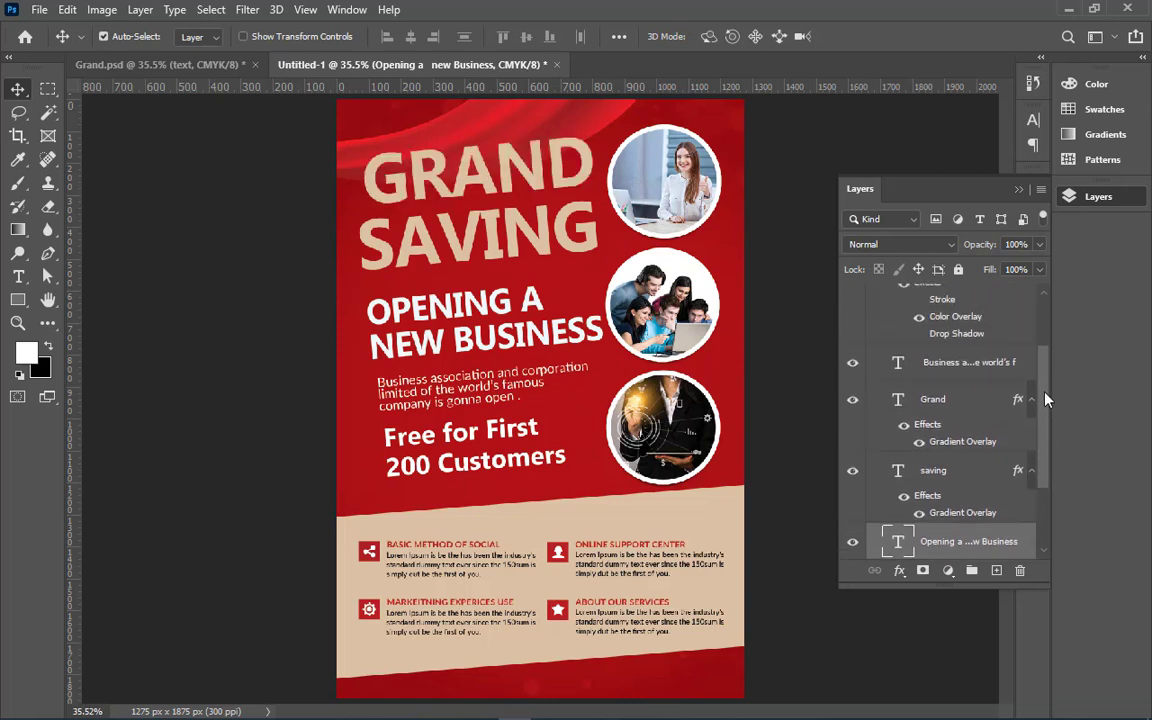
left_click(853, 374)
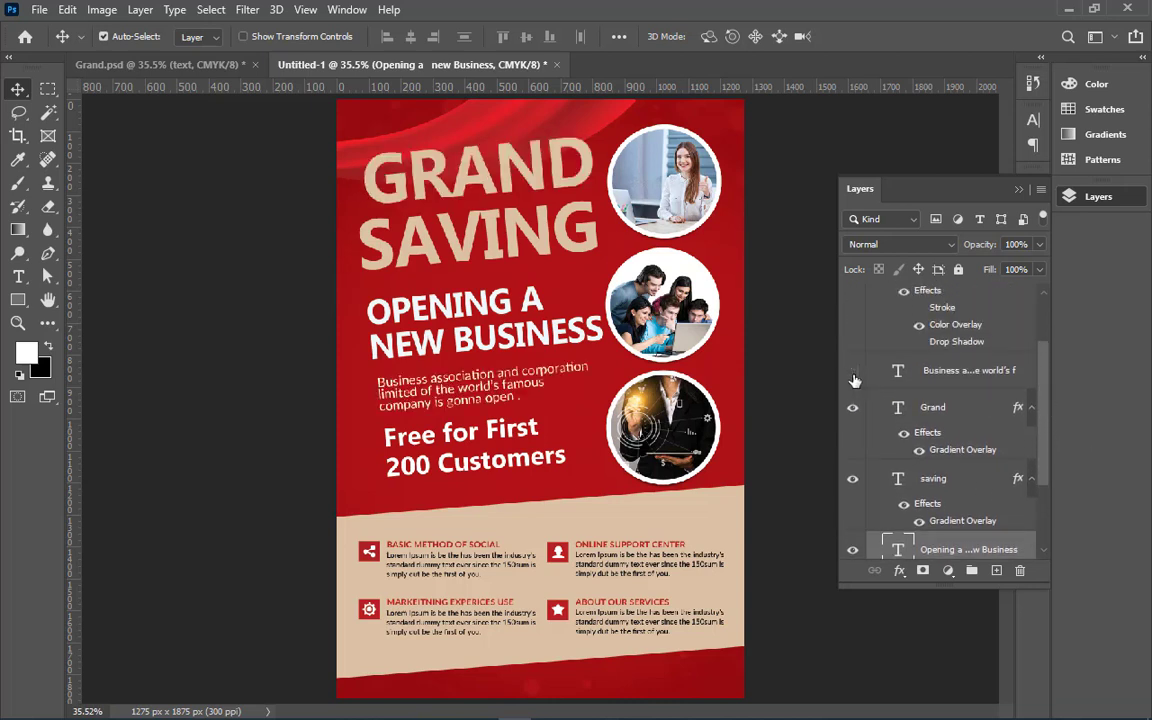
left_click(853, 374)
left_click_drag(1040, 390, 1041, 352)
left_click(852, 323)
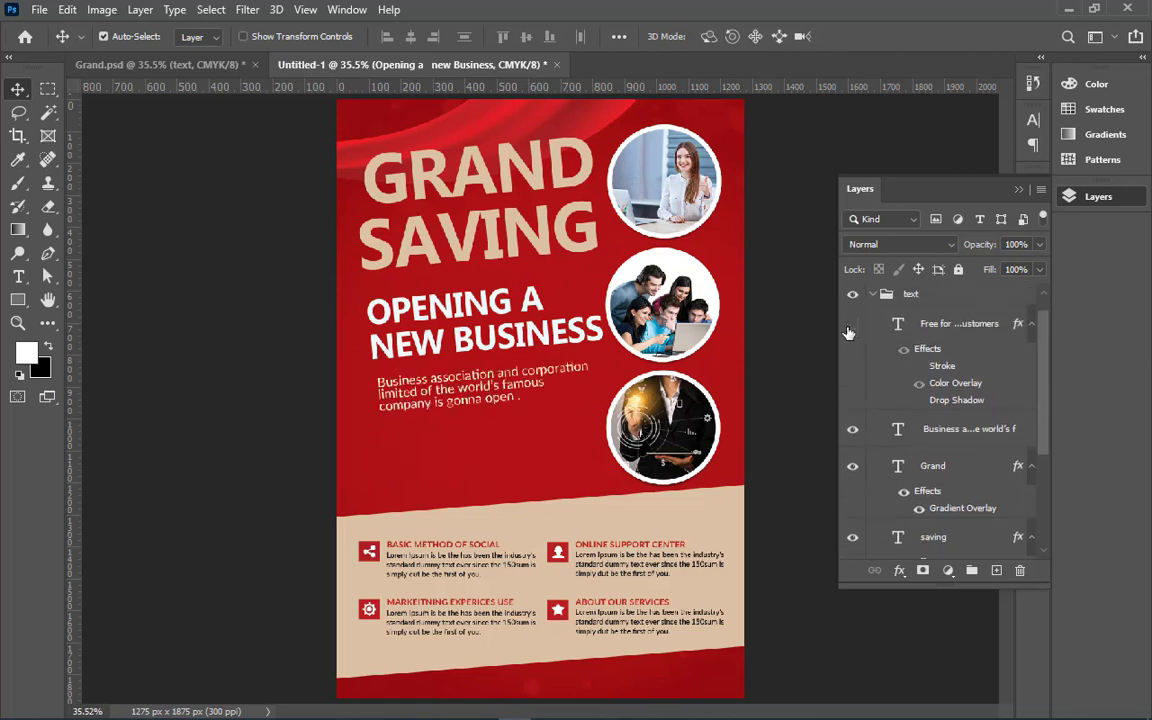
scroll(849, 333, "down", 2)
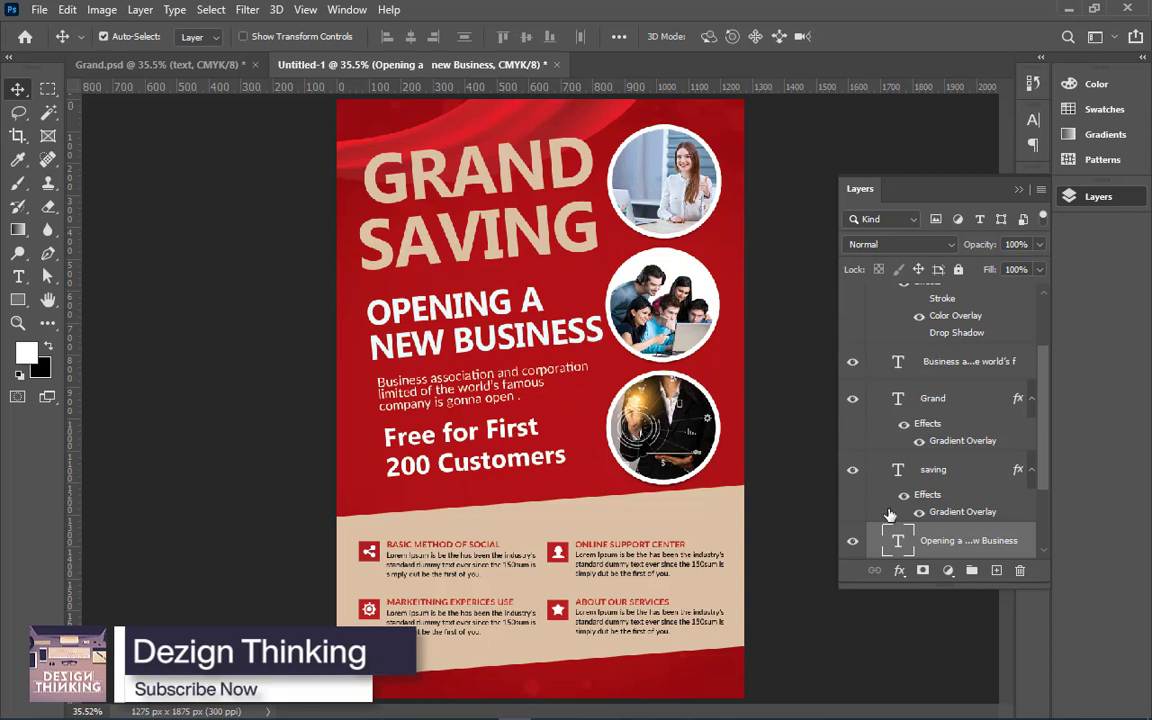
scroll(900, 394, "up", 3)
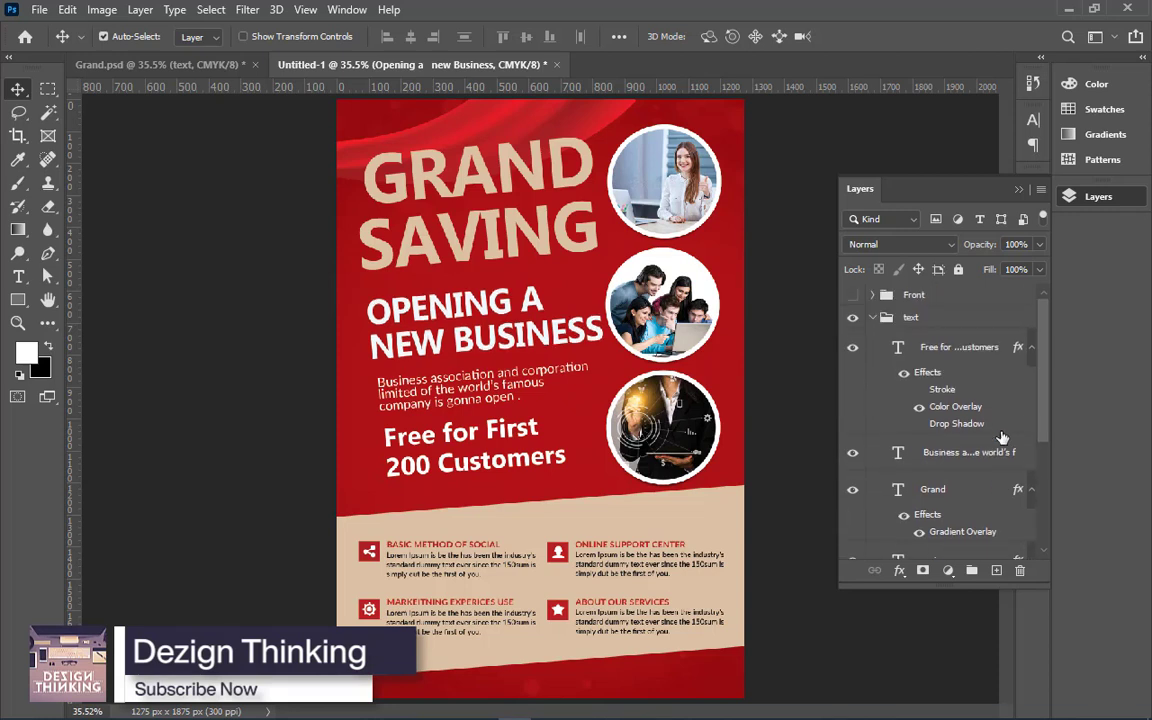
left_click(938, 350)
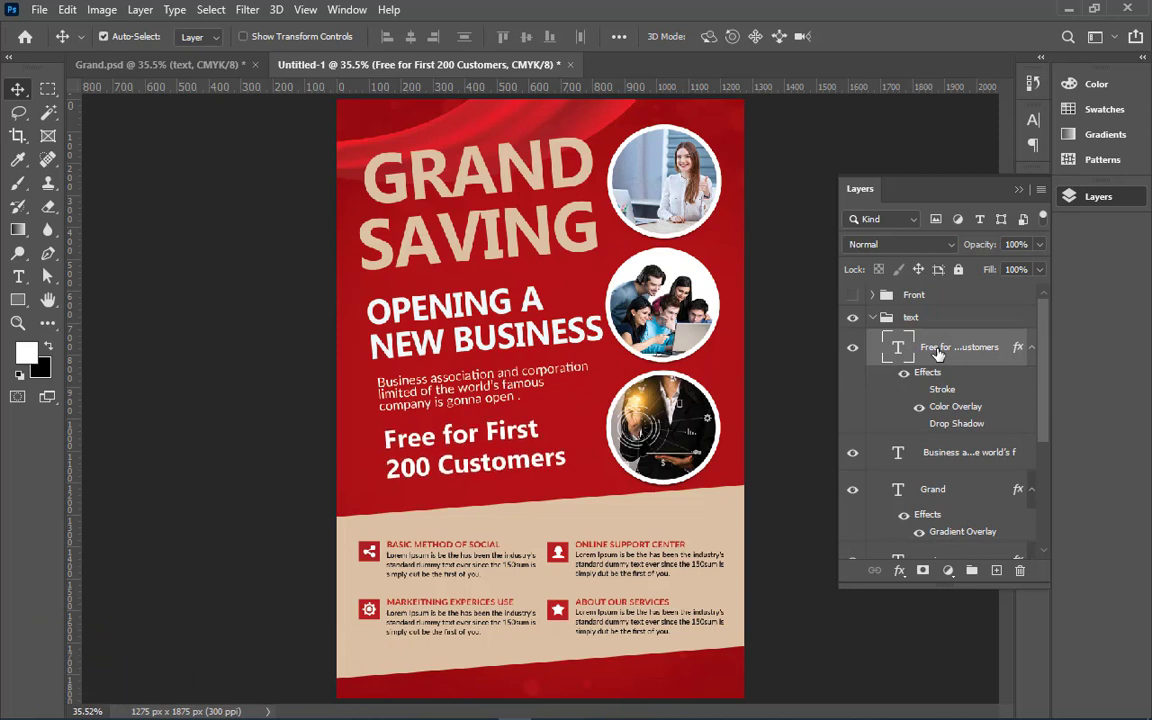
left_click(937, 322)
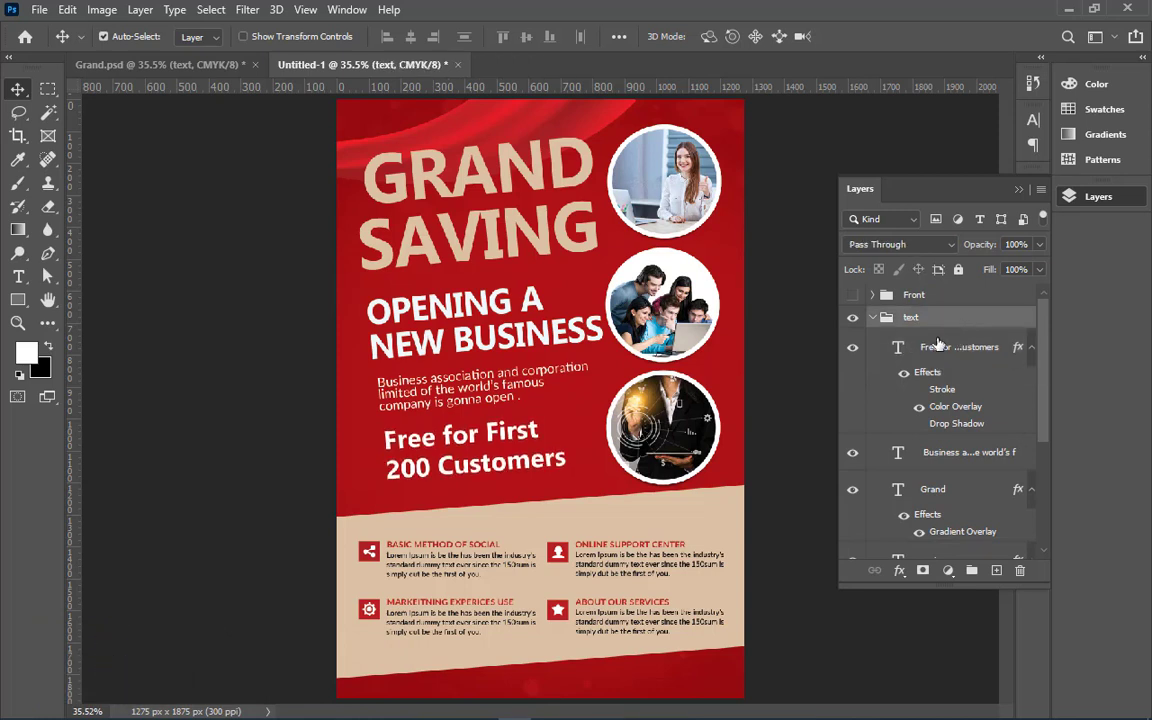
left_click(872, 318)
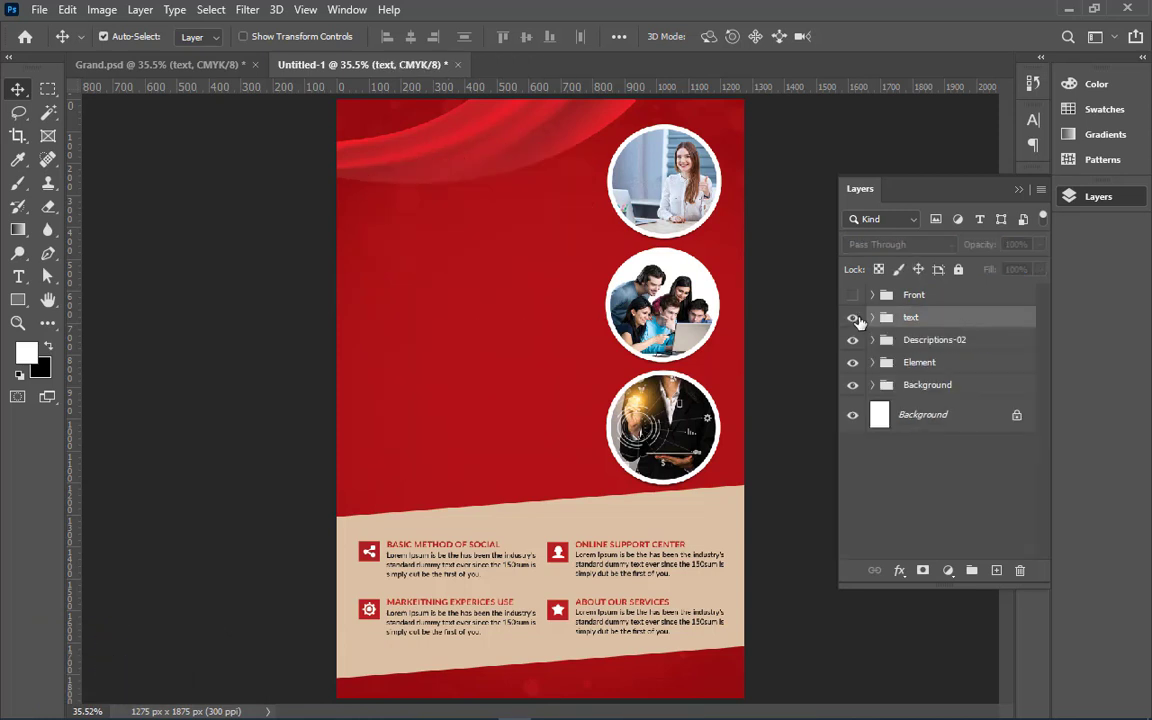
Rename the copied text folder to 'Text'
left_click(852, 317)
double_click(924, 318)
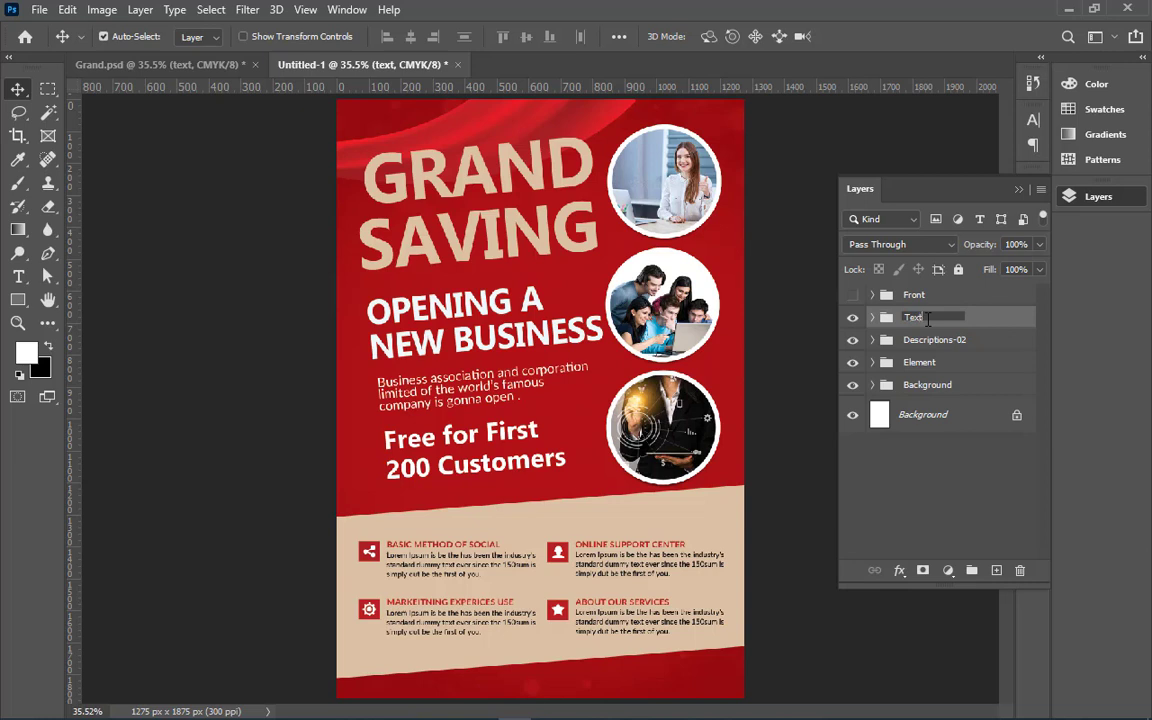
key("Return")
Group Text, Descriptions-02, Element and Background into a new folder, Group 1
left_click(959, 393, "shift")
key("ctrl+g")
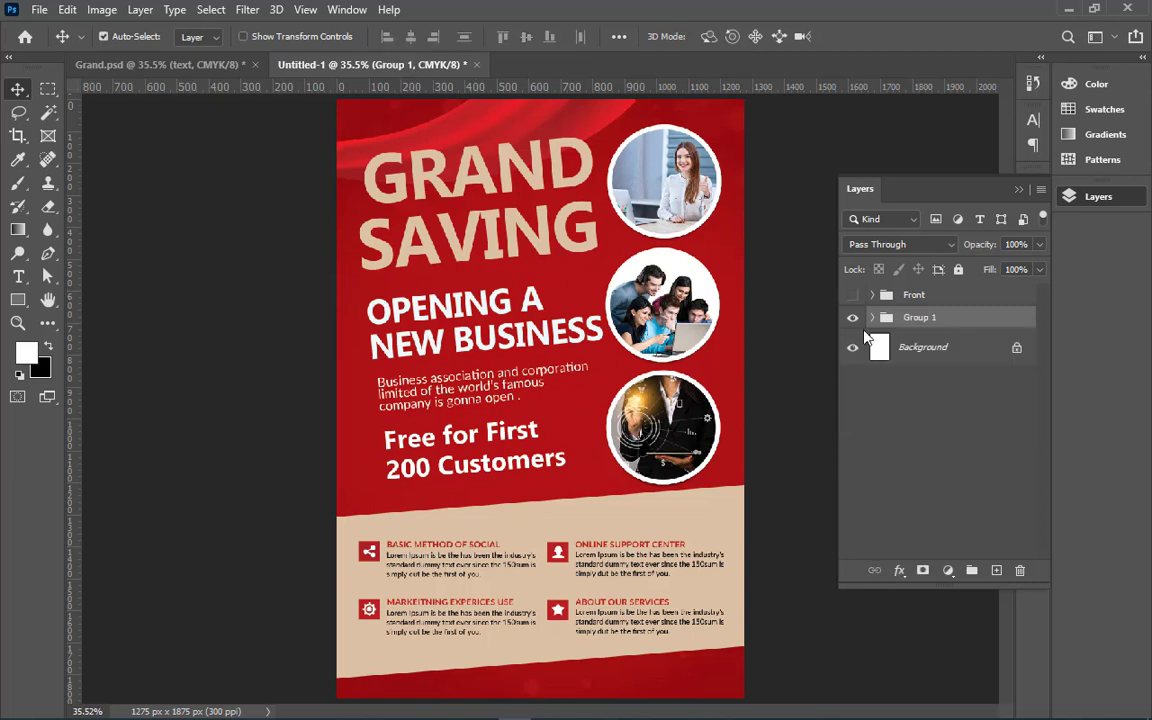
double_click(918, 327)
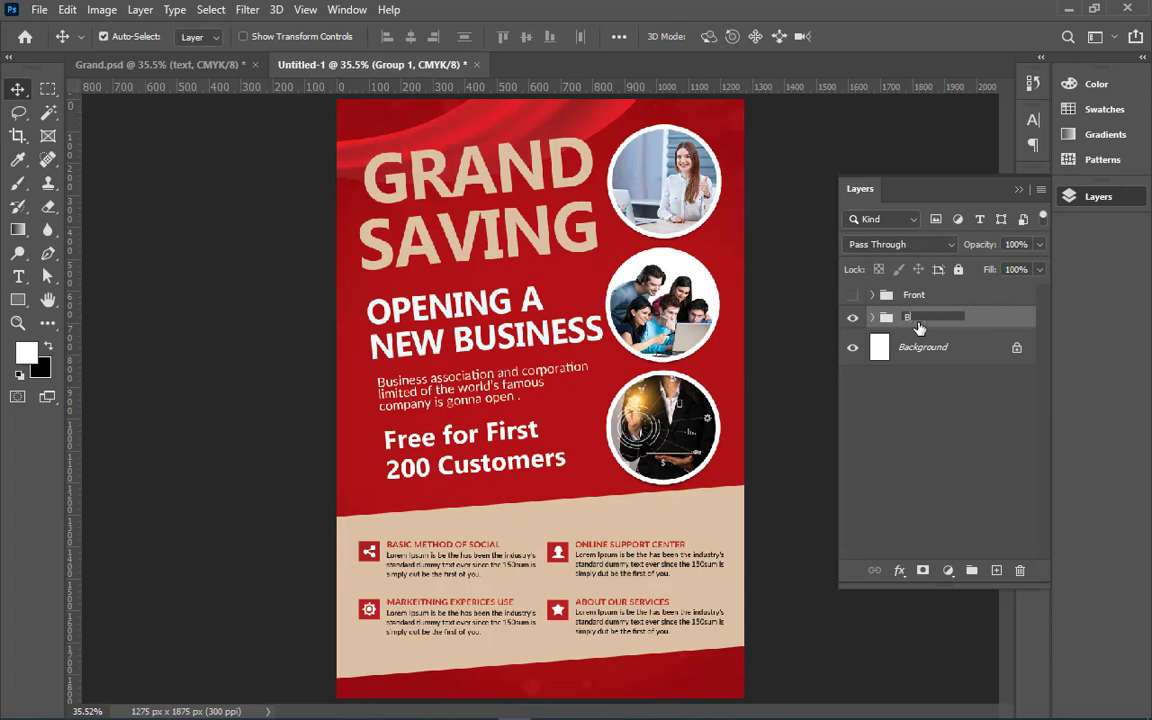
Name the second flyer group Back and hide the white base layer
key("Return")
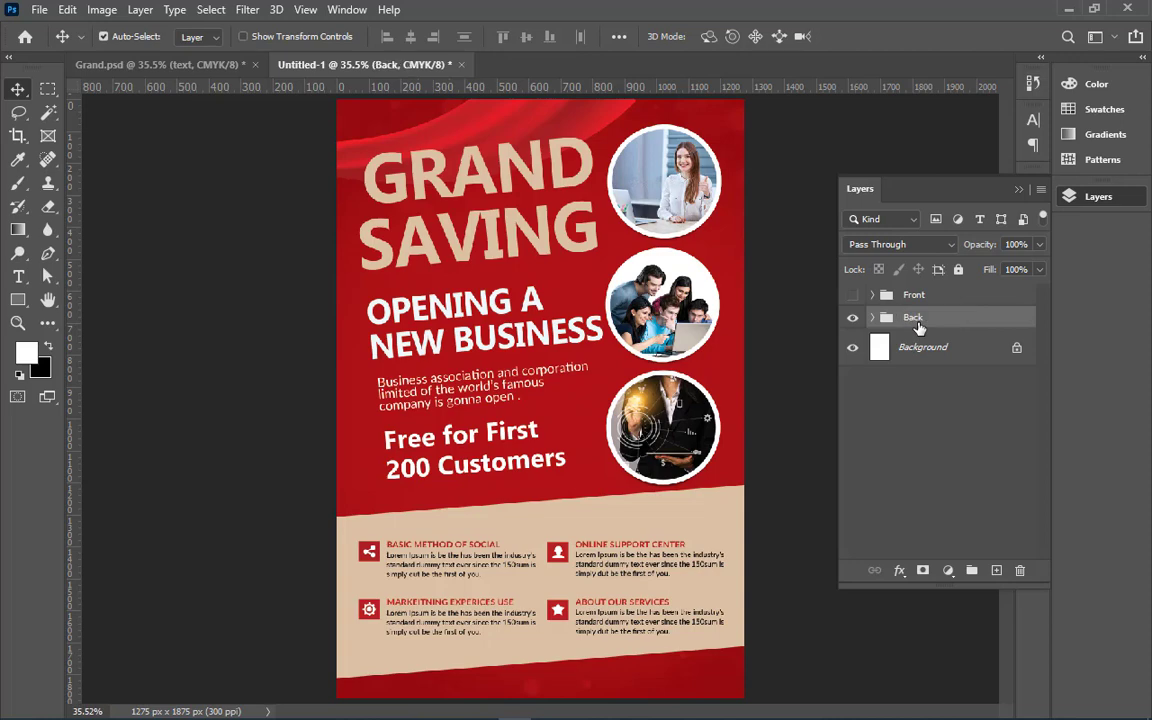
left_click(926, 344)
left_click(853, 352)
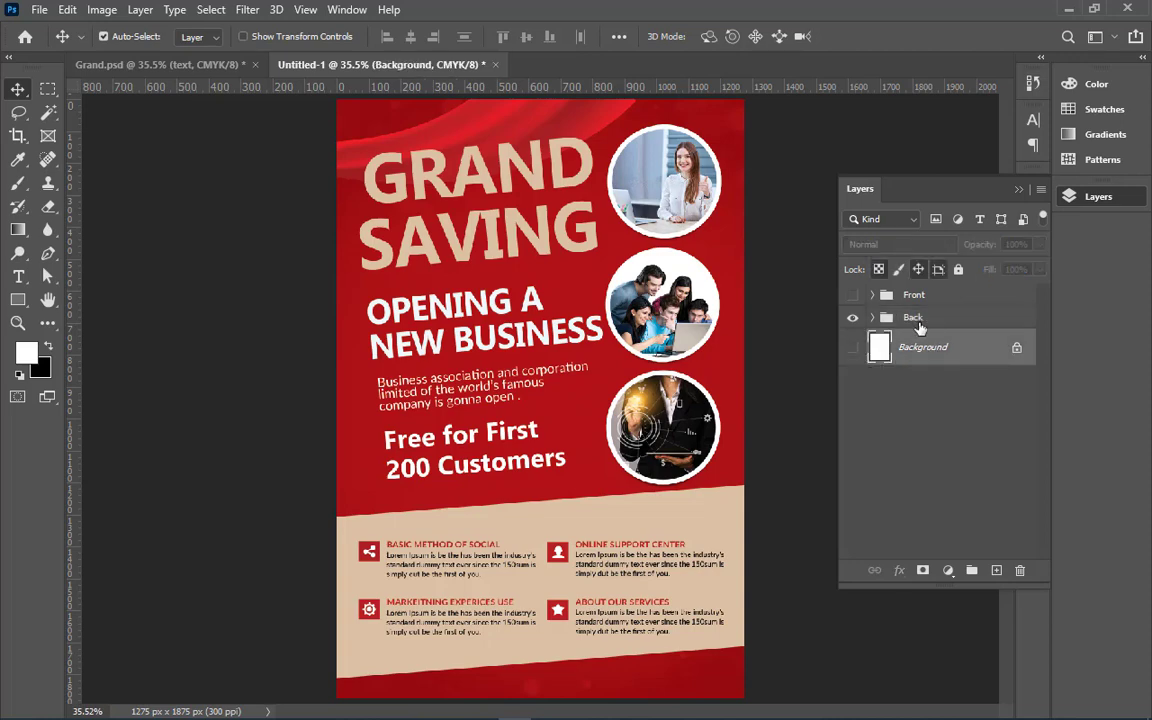
Expand Back and hide its red Background artwork subgroup, keeping Back visible
left_click(915, 320)
left_click(855, 318)
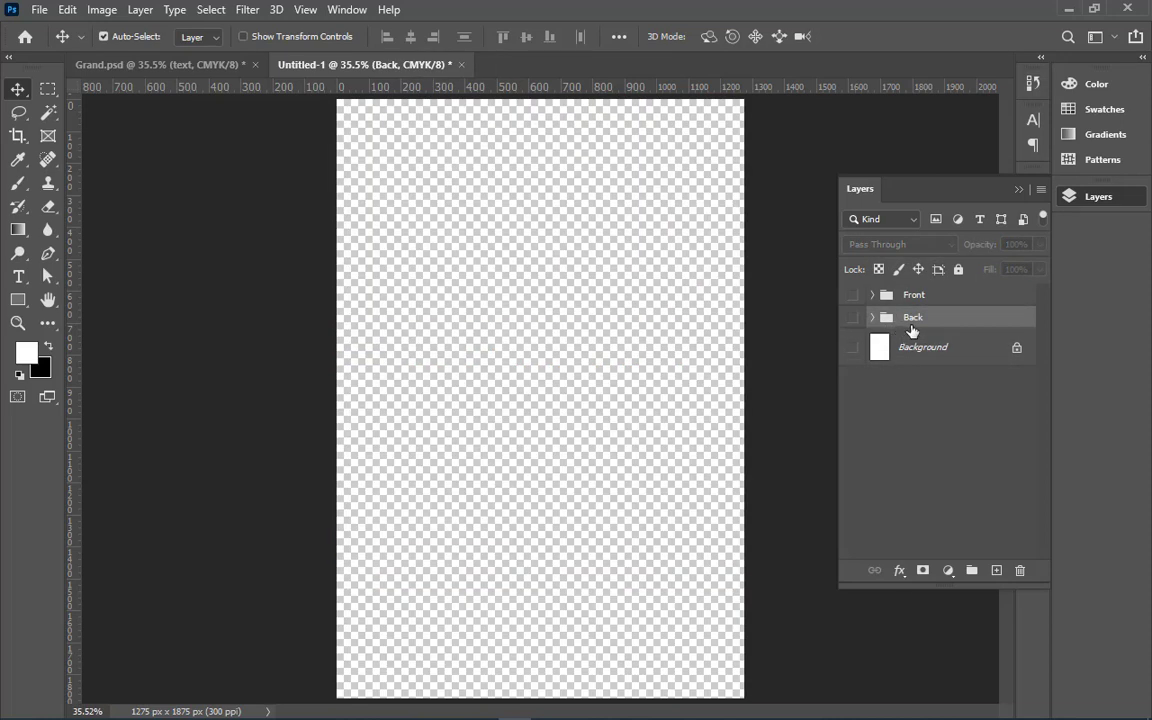
left_click(871, 317)
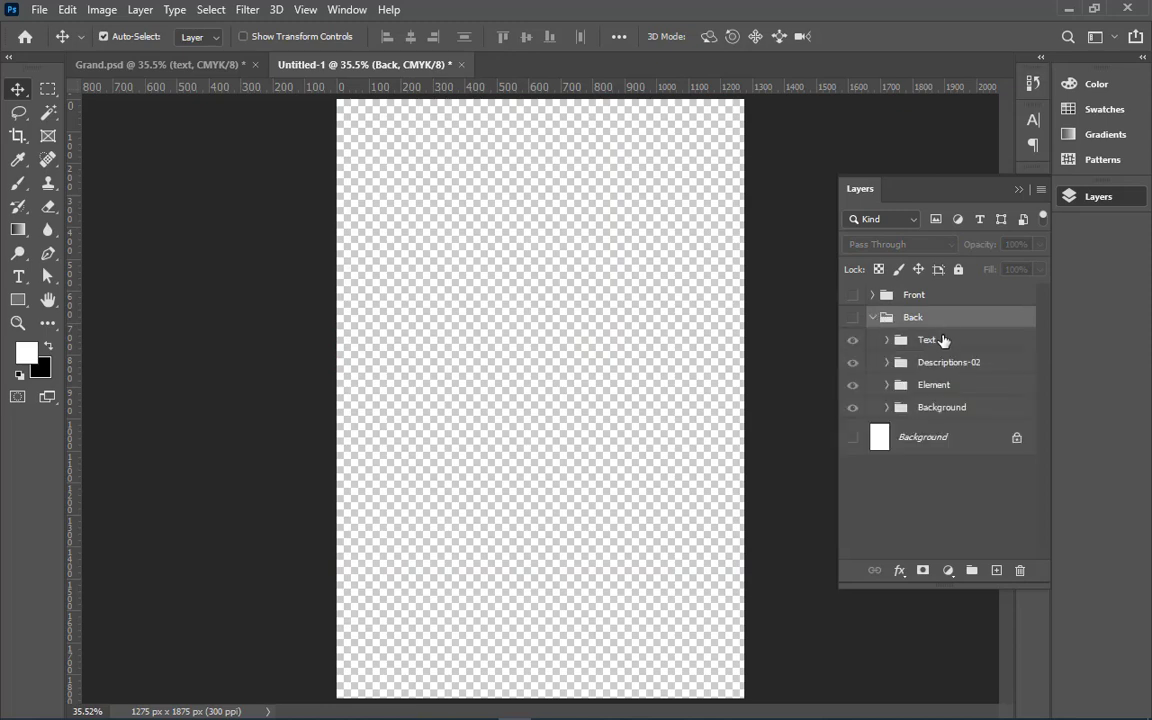
left_click(944, 341)
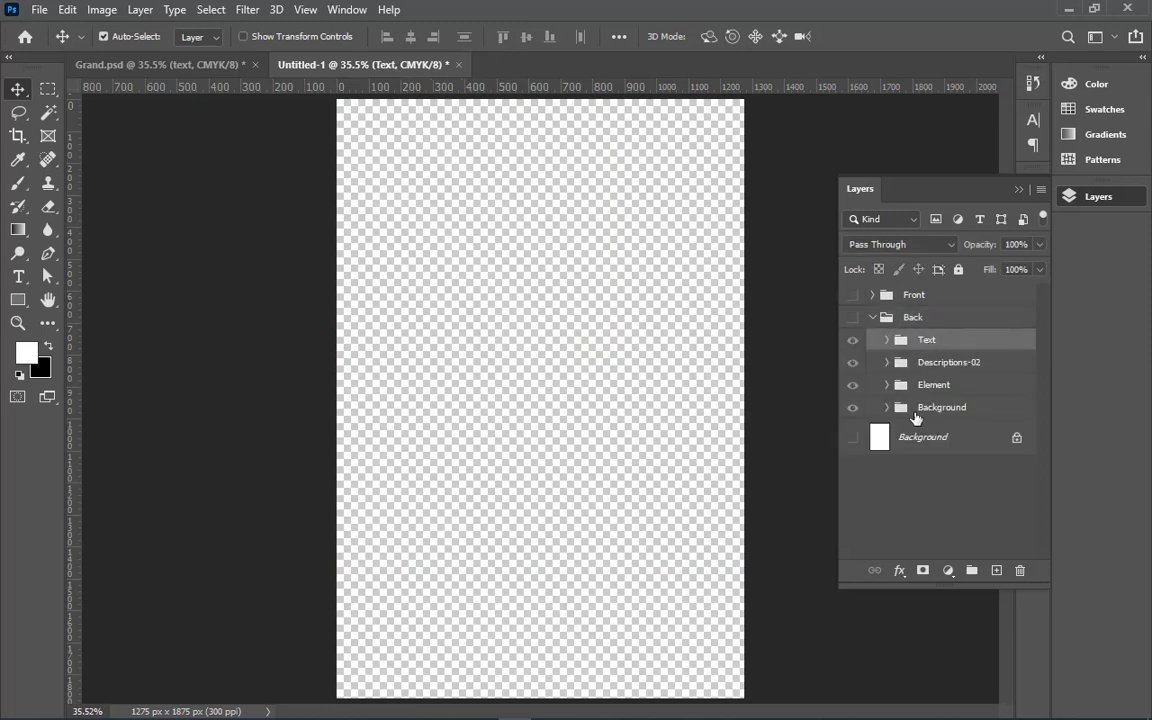
left_click(918, 409)
left_click(852, 408)
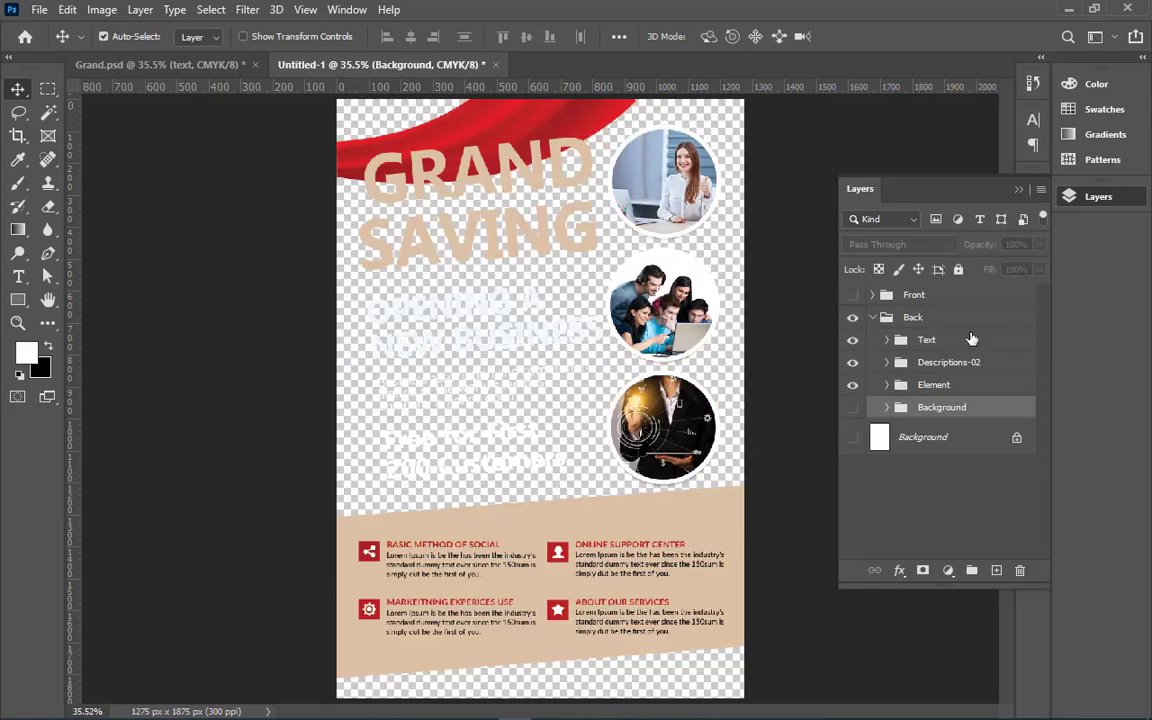
left_click(968, 341)
Add a Color Lookup adjustment inside Back's Background group, then delete it
left_click(886, 407)
left_click(950, 572)
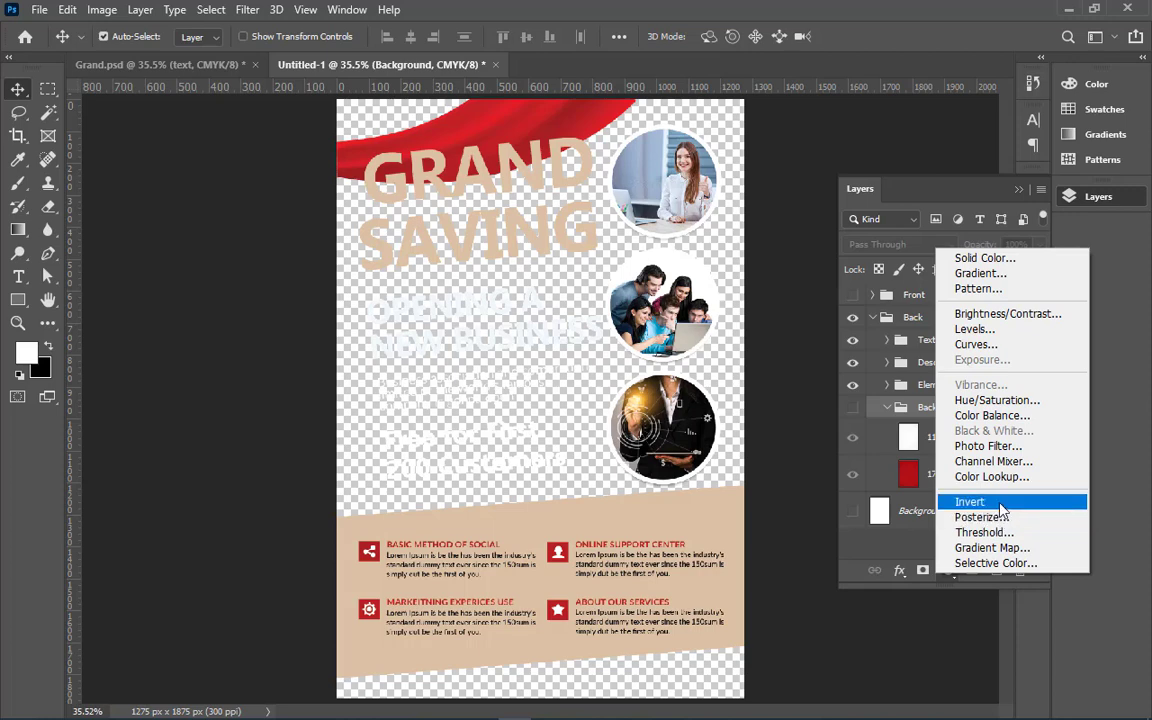
left_click(985, 477)
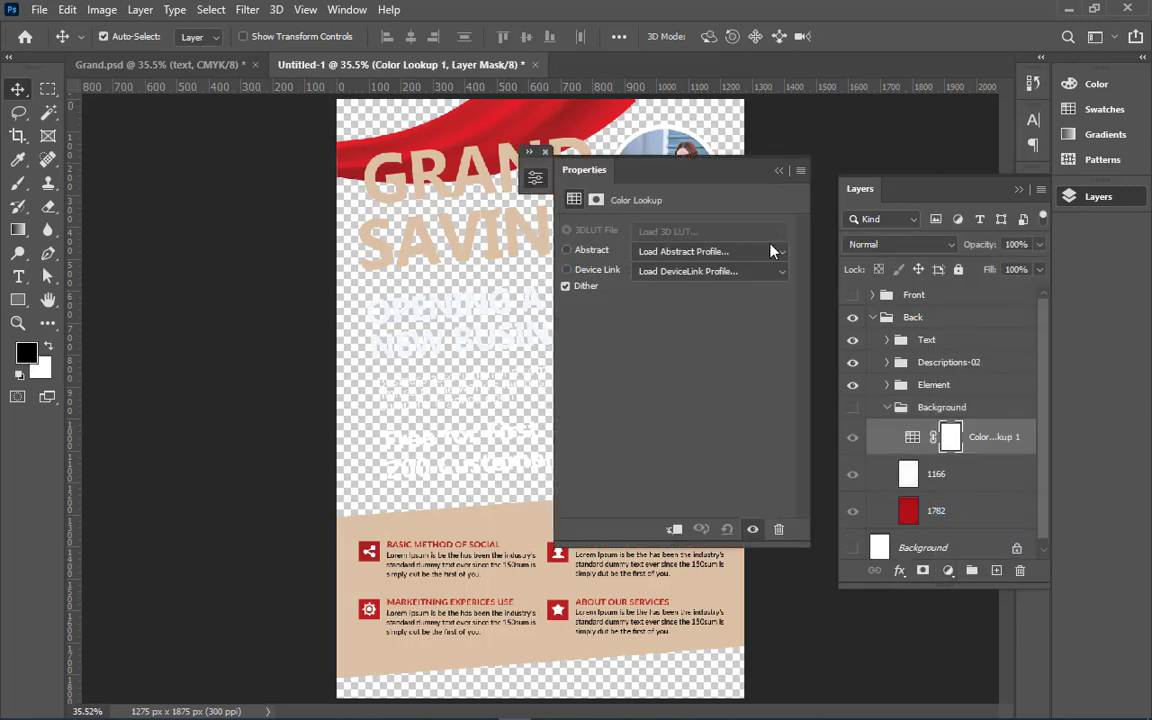
left_click(779, 171)
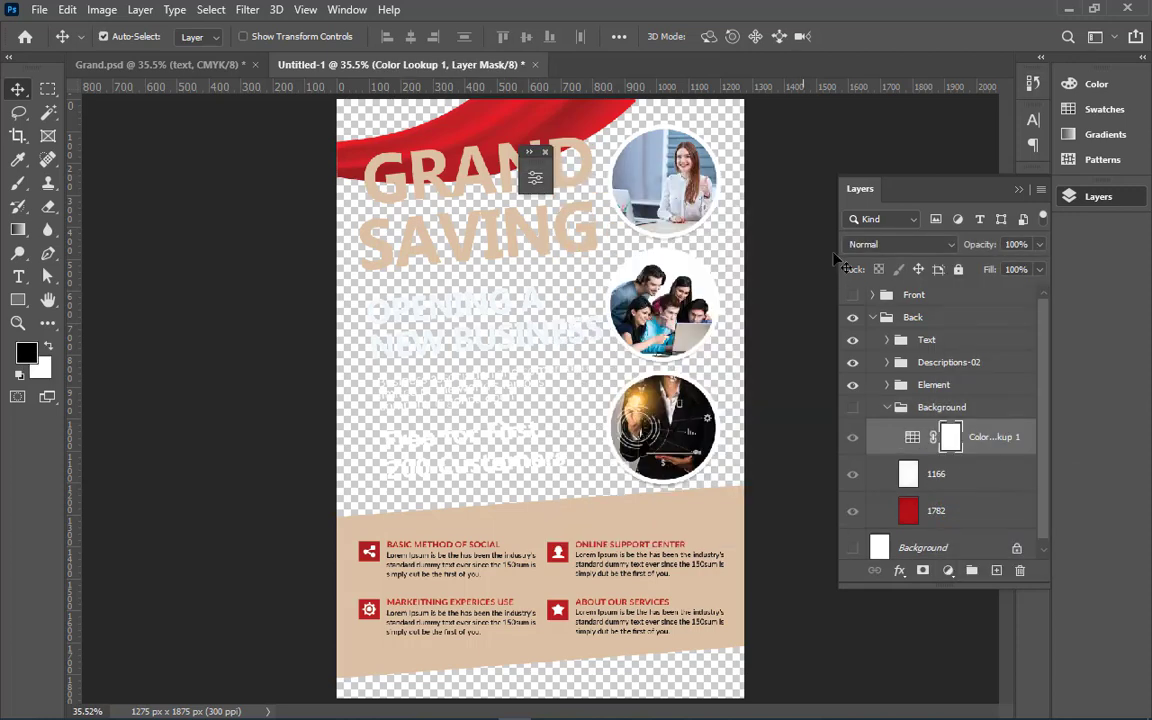
left_click(1022, 437)
key("Delete")
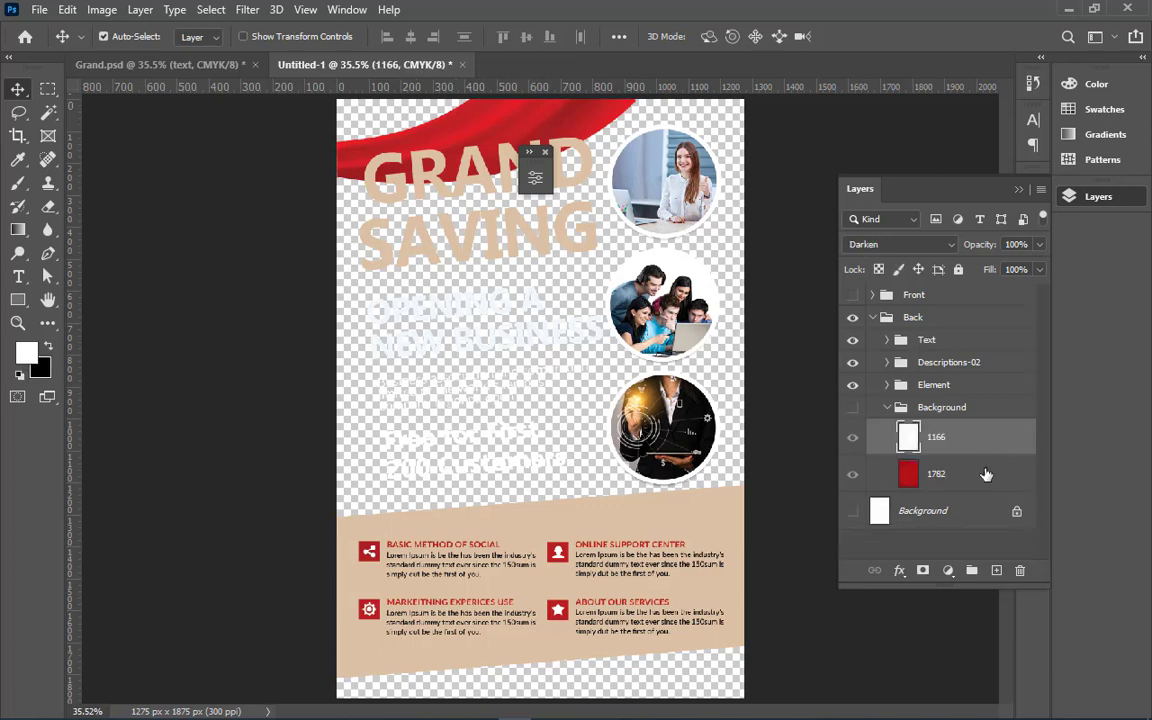
Add a default Levels adjustment layer above layers 1166 and 1782
left_click(950, 570)
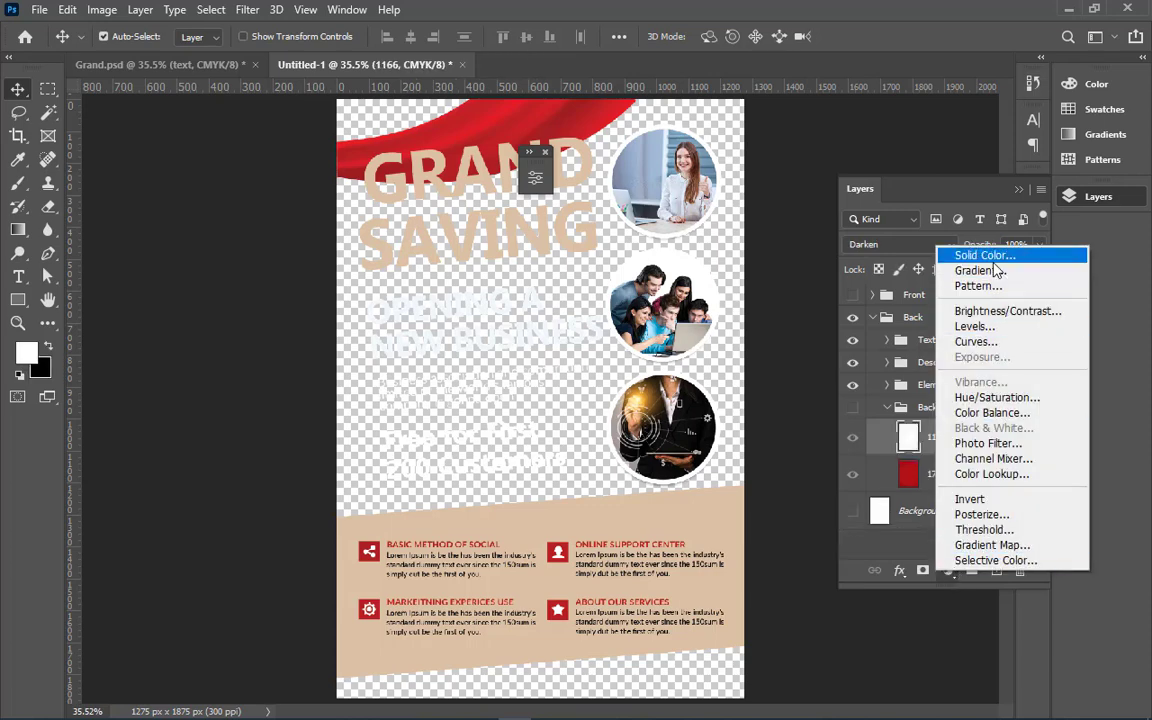
left_click(975, 326)
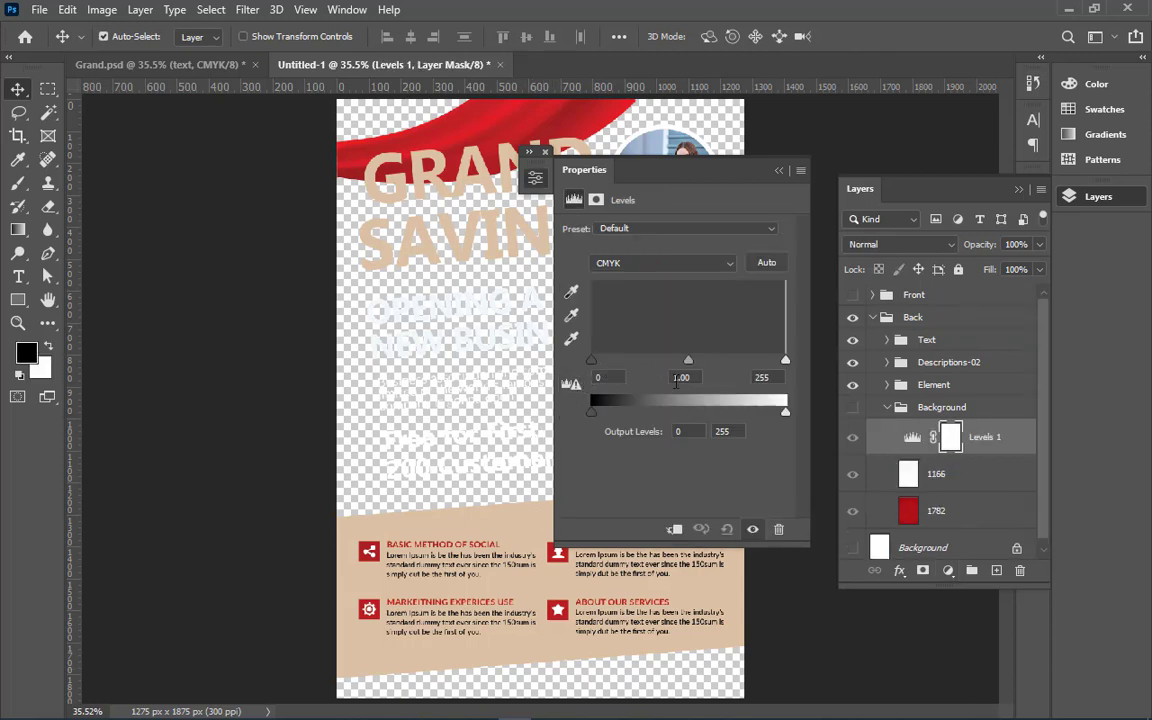
left_click(781, 172)
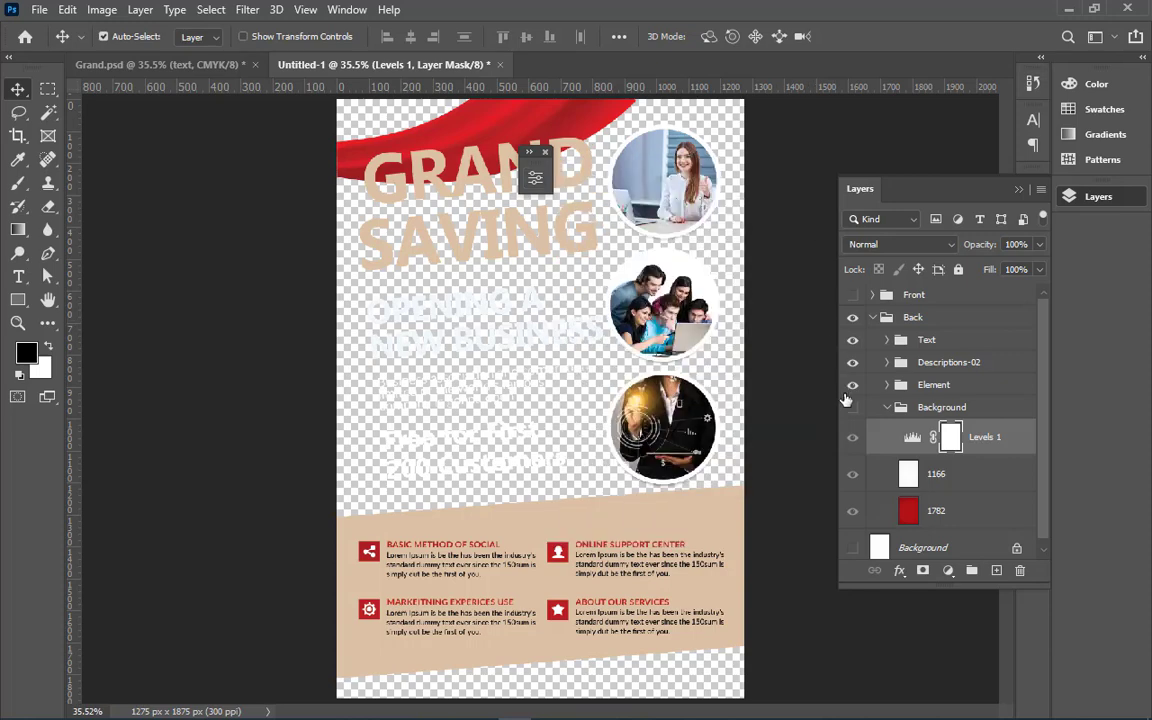
Show the red background and set Levels to 0, 0.73, 248, comparing before and after
left_click(852, 407)
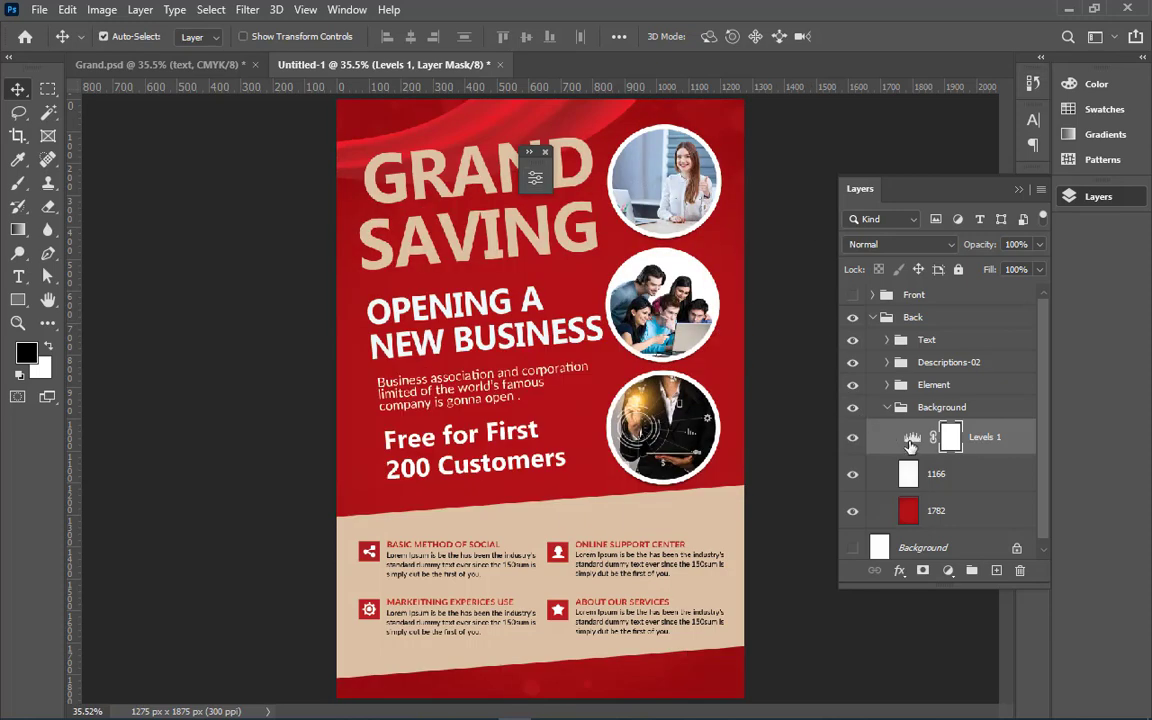
double_click(912, 436)
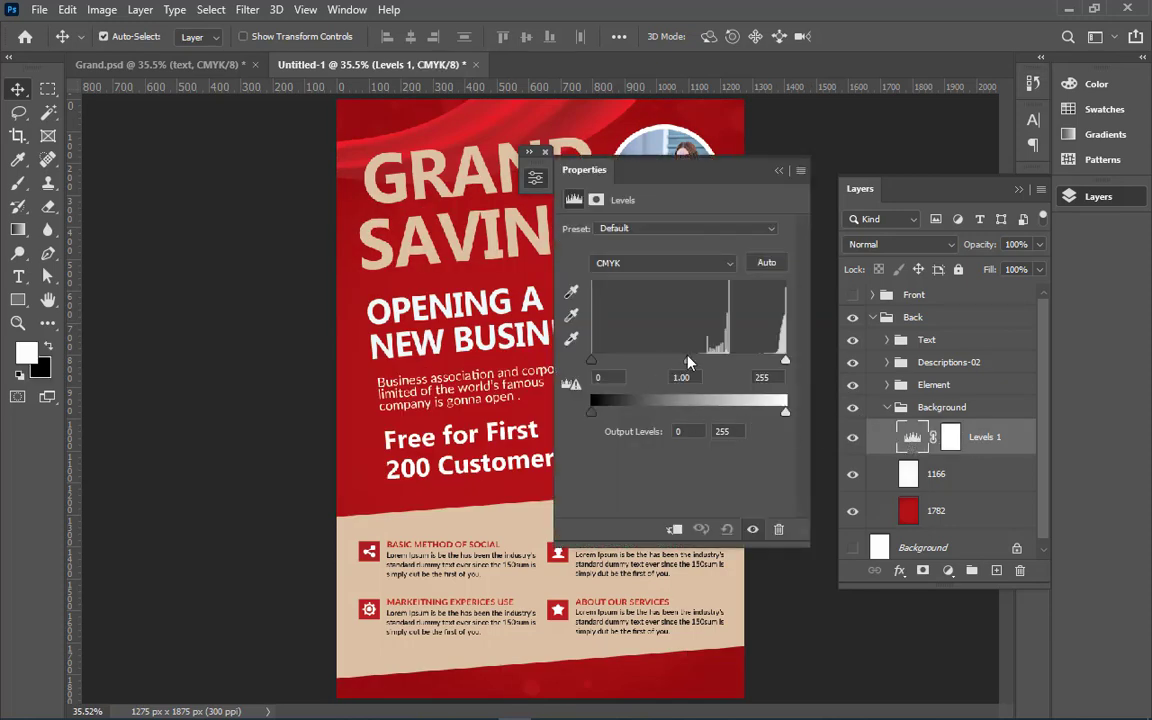
left_click_drag(688, 362, 712, 362)
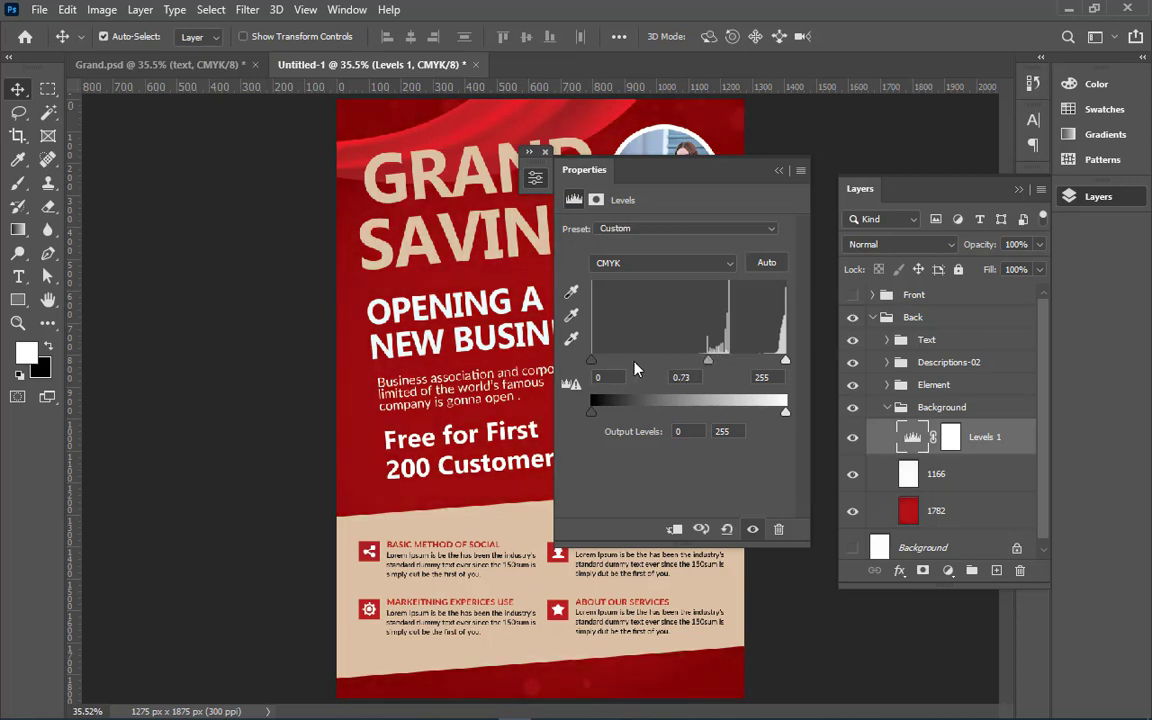
mouse_move(591, 361)
left_mouse_down()
mouse_move(650, 372)
mouse_move(591, 362)
left_mouse_up()
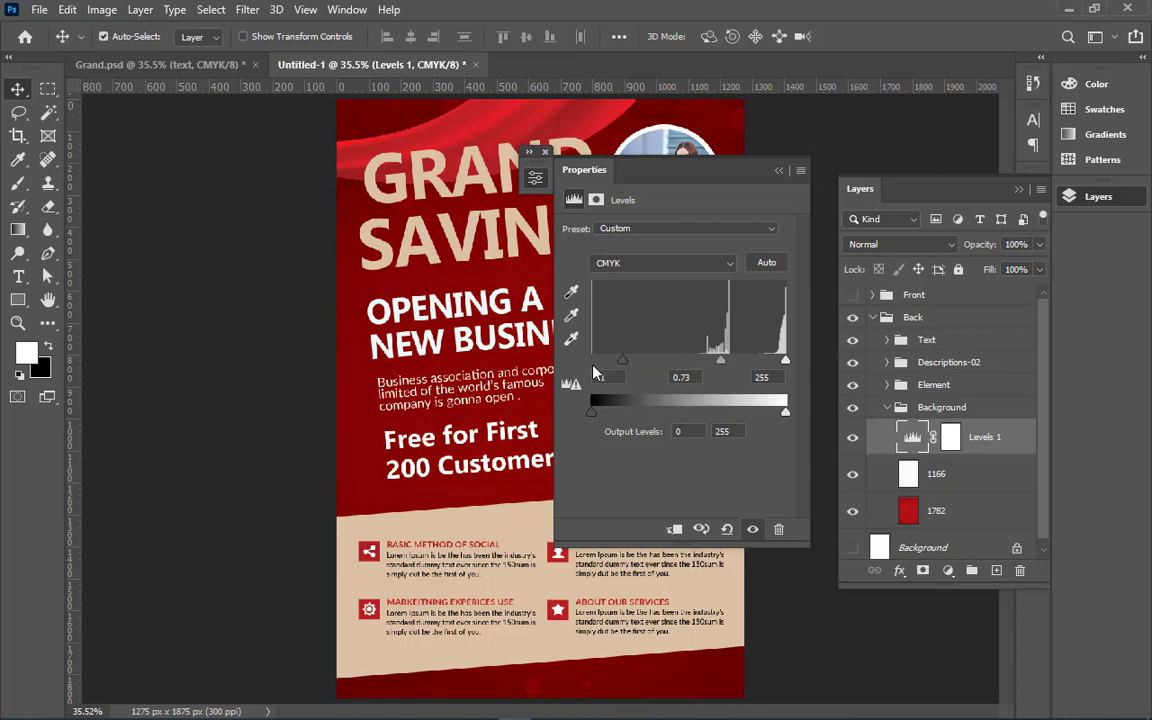
left_click_drag(786, 361, 780, 361)
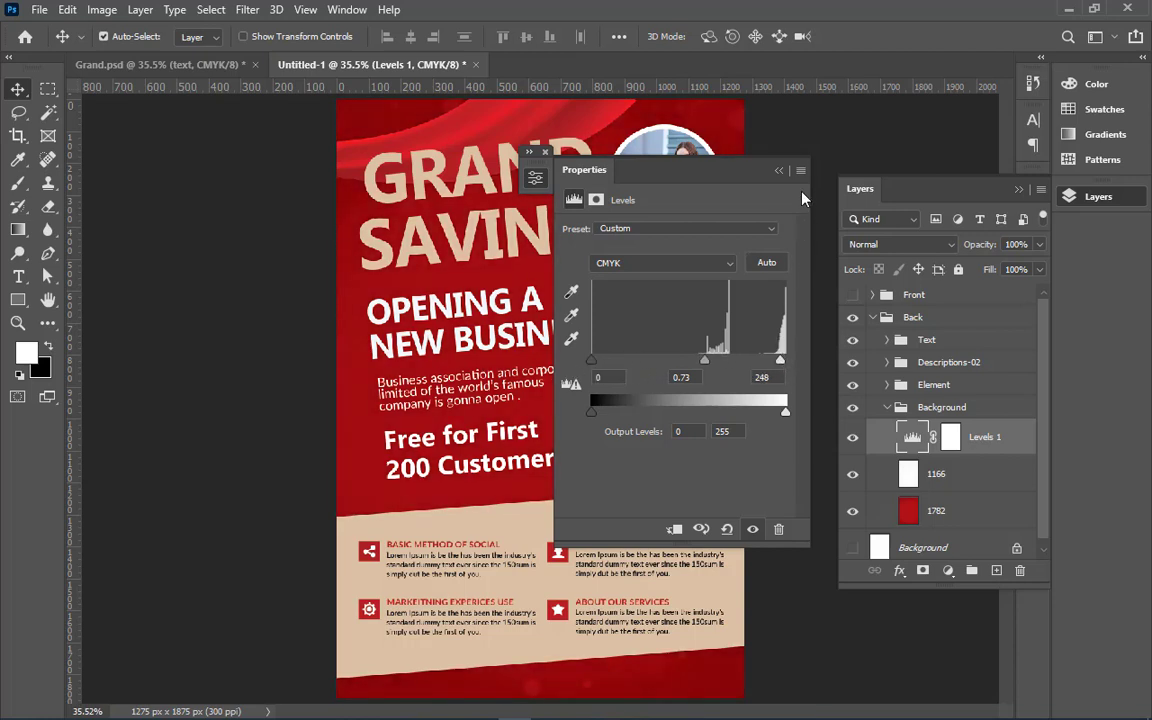
left_click(703, 156)
left_click(852, 440)
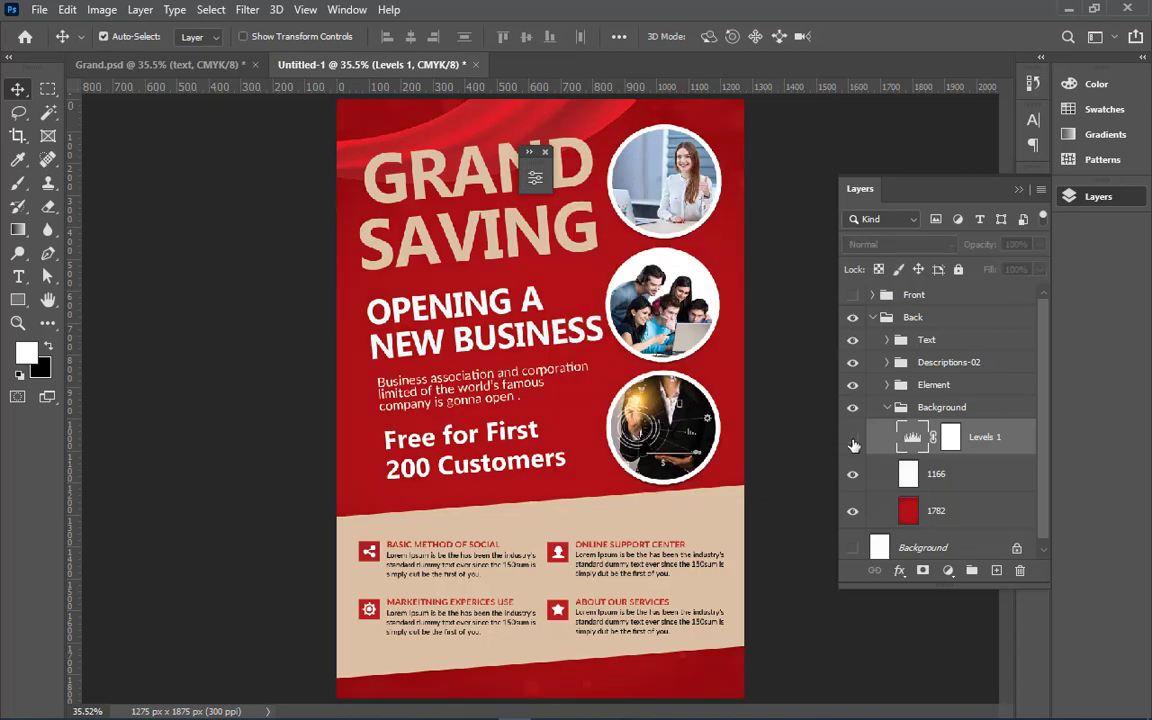
left_click(852, 440)
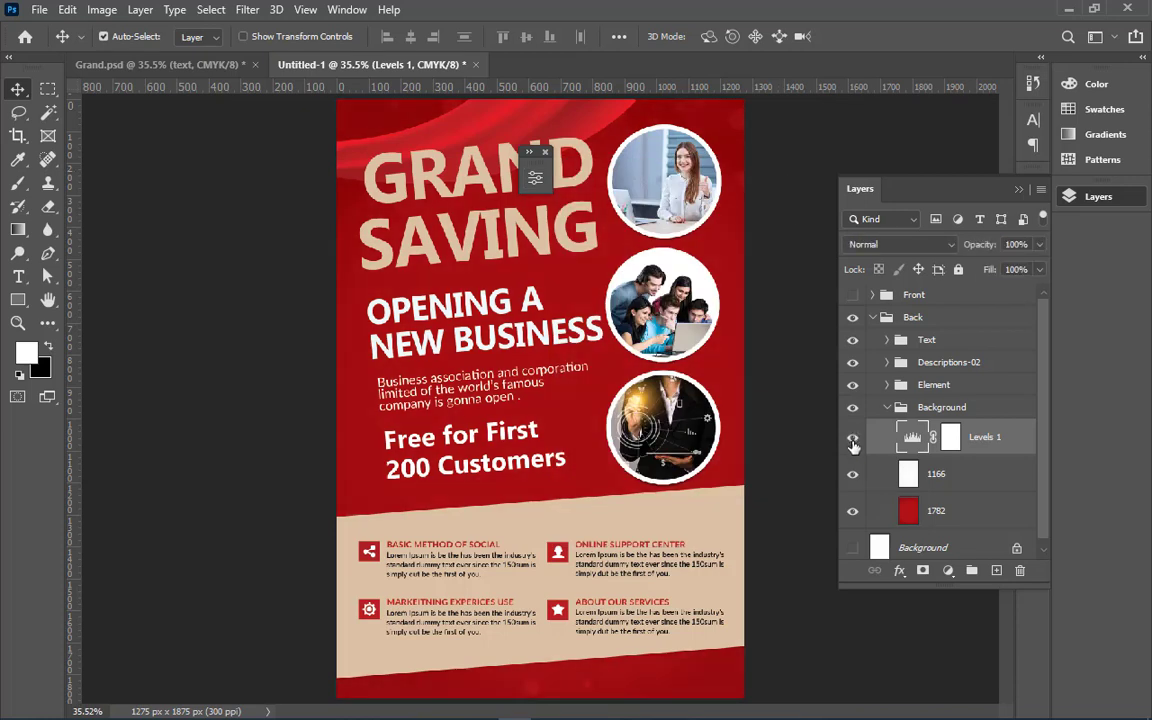
Rename Levels 1 to 'Addjustment' and delete an accidental duplicate of it
double_click(984, 437)
key("BackSpace")
type("Adjustm")
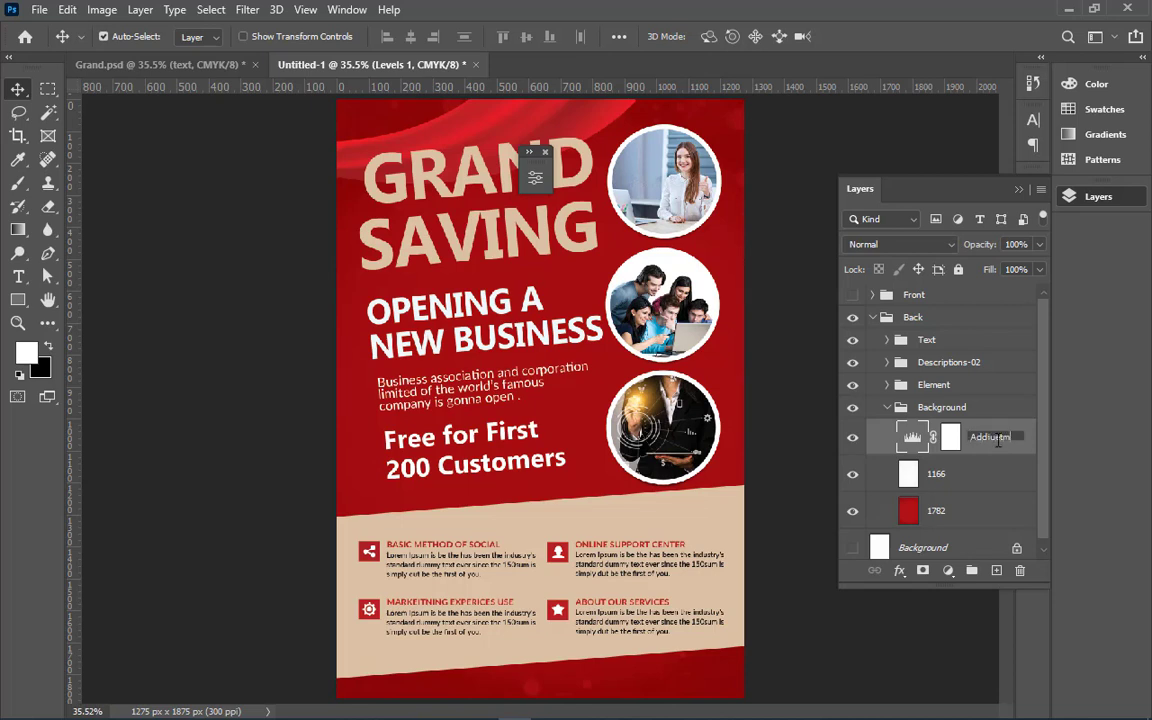
type("ent")
key("Return")
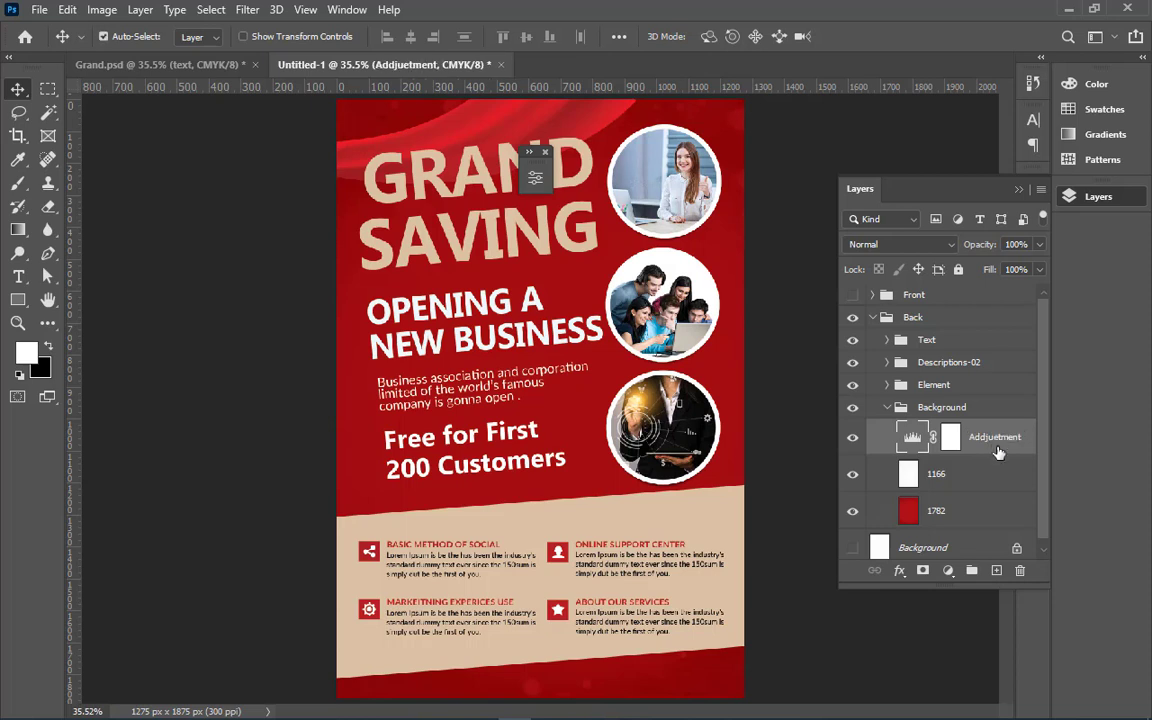
key("ctrl+j")
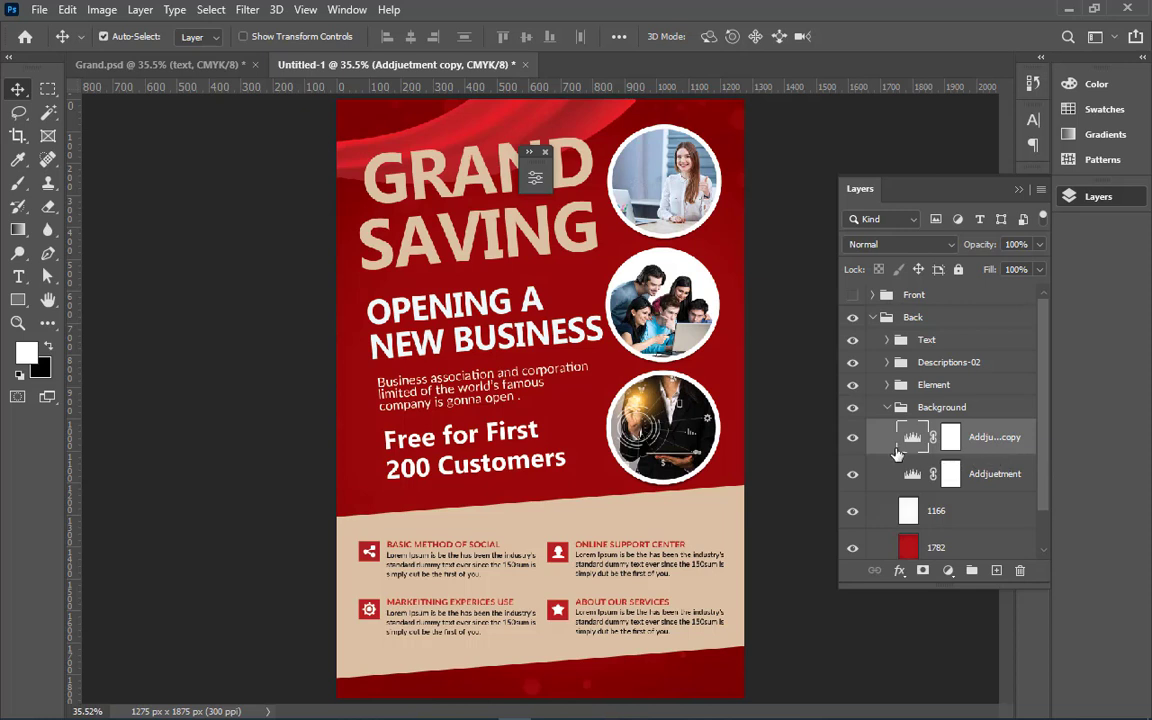
key("Delete")
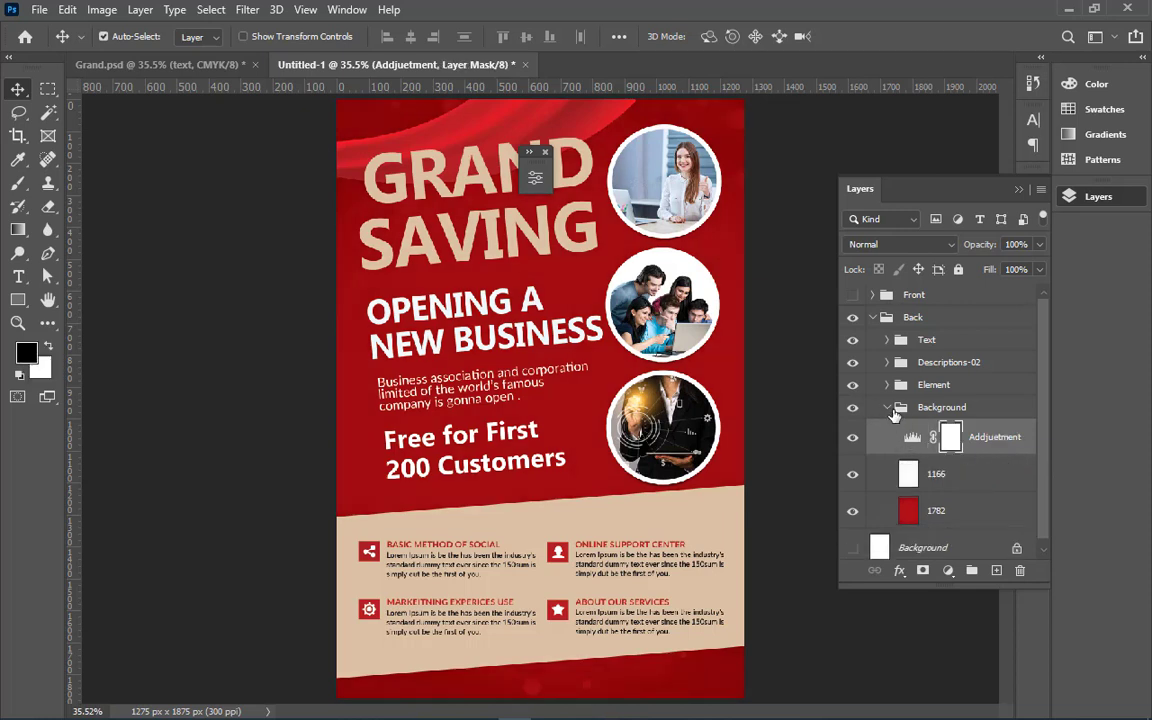
Show the Front flyer, hide Back, and expand Front's BackGround group
left_click(887, 408)
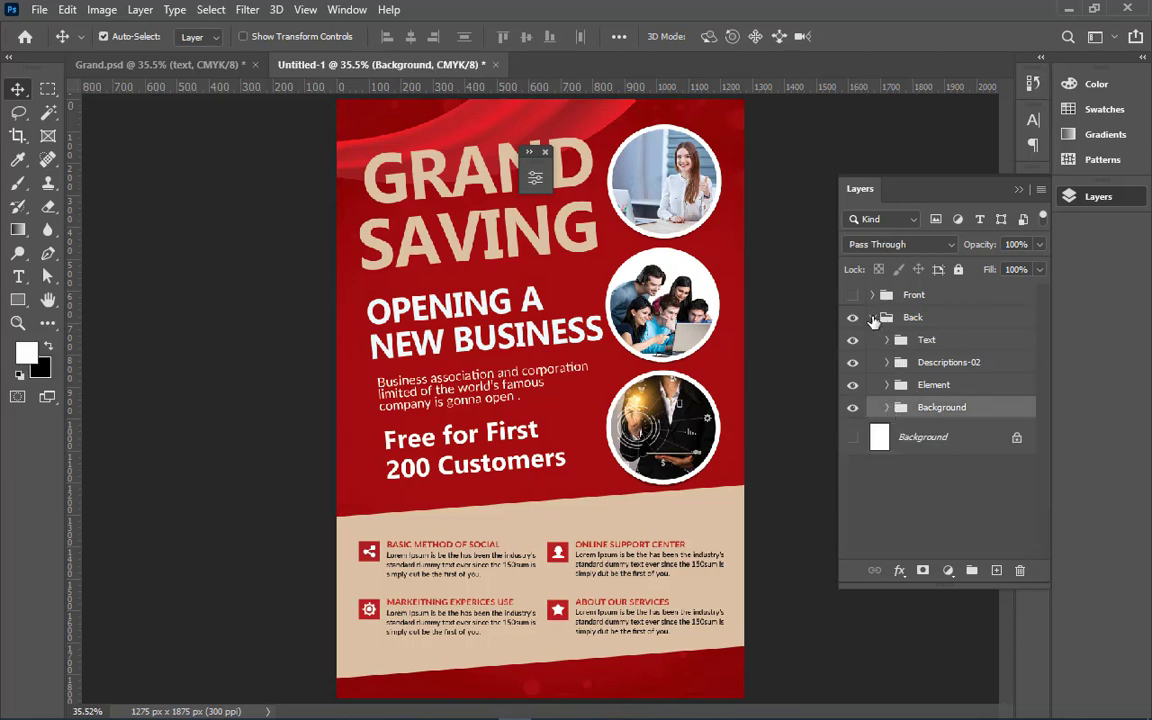
left_click(872, 317)
left_click(852, 295)
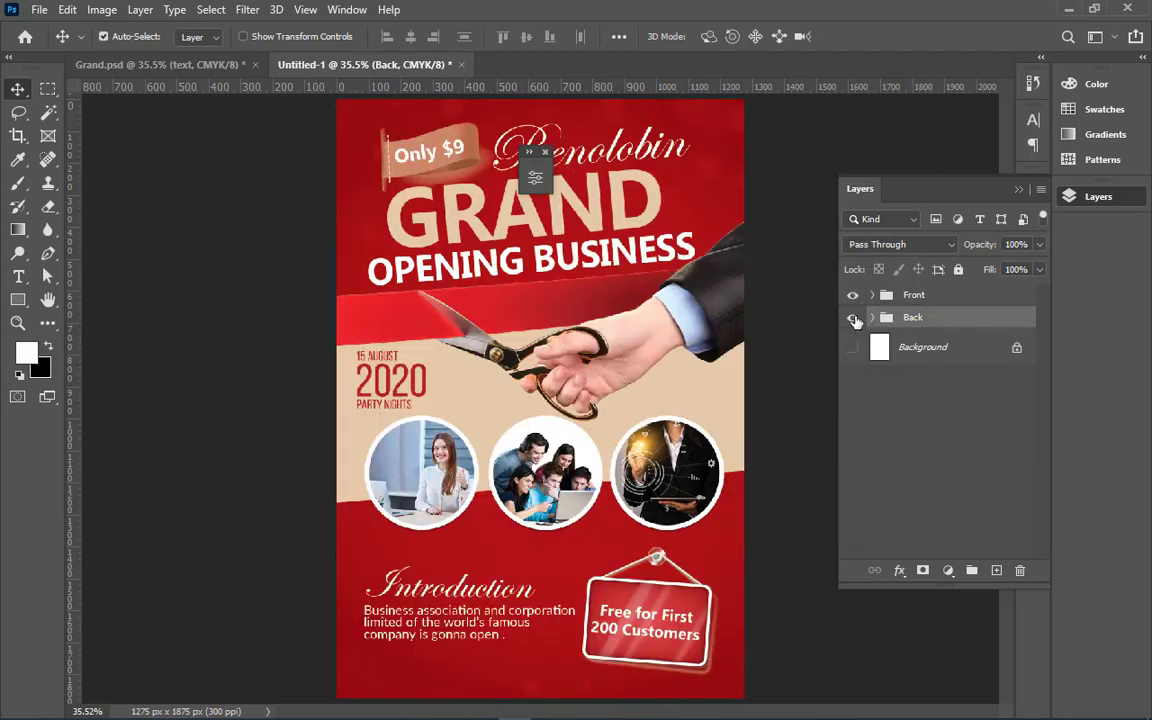
left_click(853, 317)
left_click(872, 295)
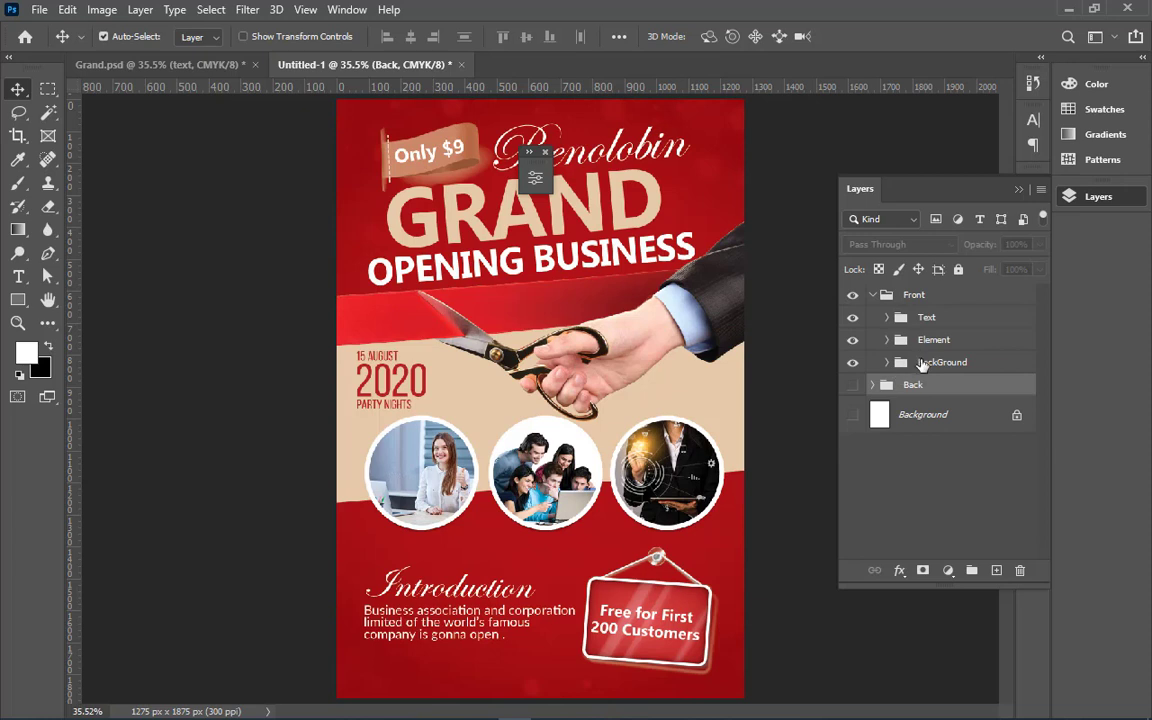
left_click(920, 364)
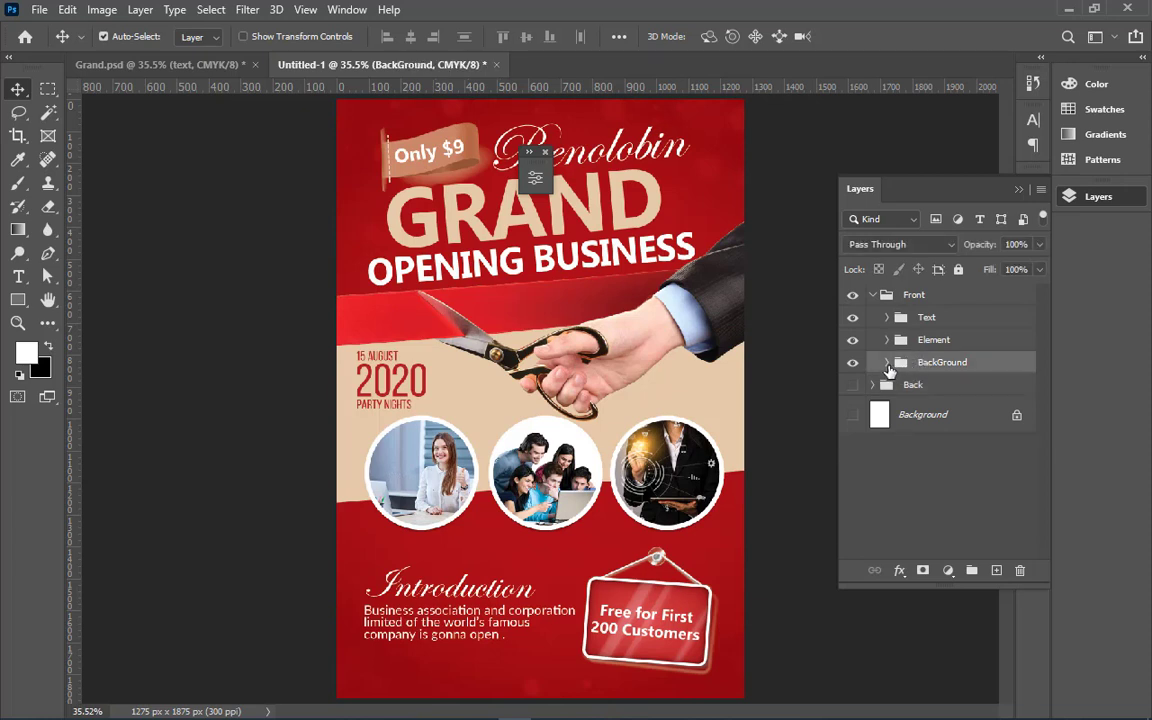
left_click(886, 363)
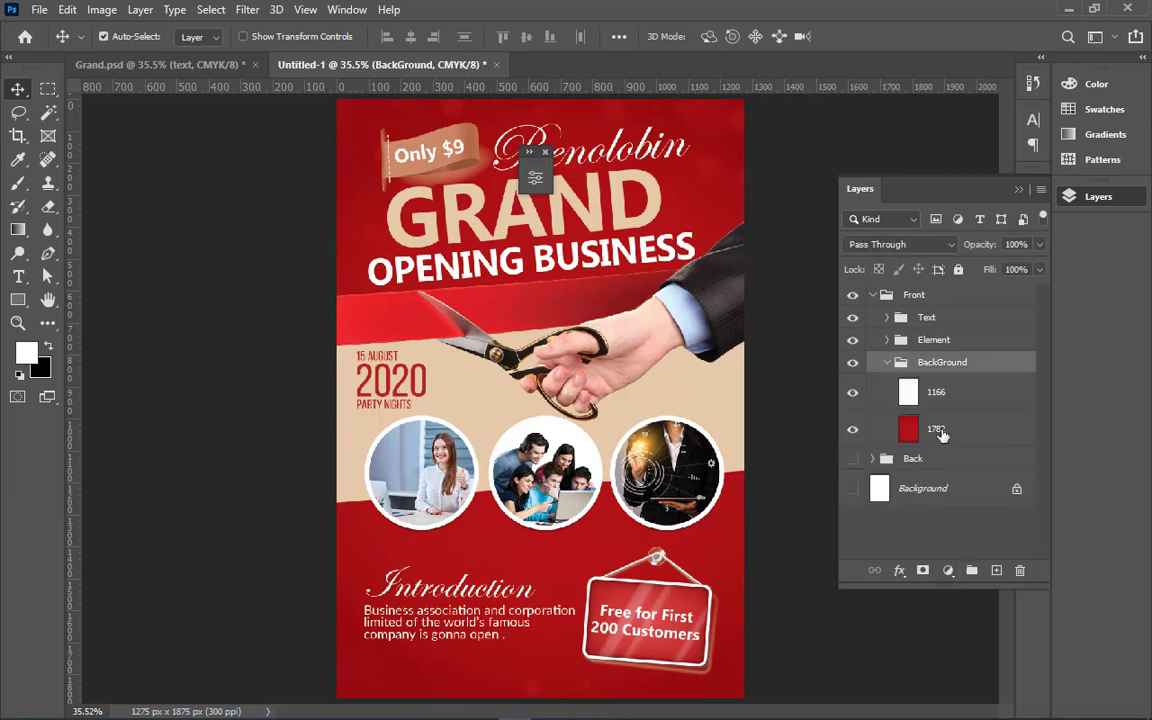
Add a Levels layer above 1166 with midtones 0.71 and white point 244
left_click(942, 400)
left_click(947, 571)
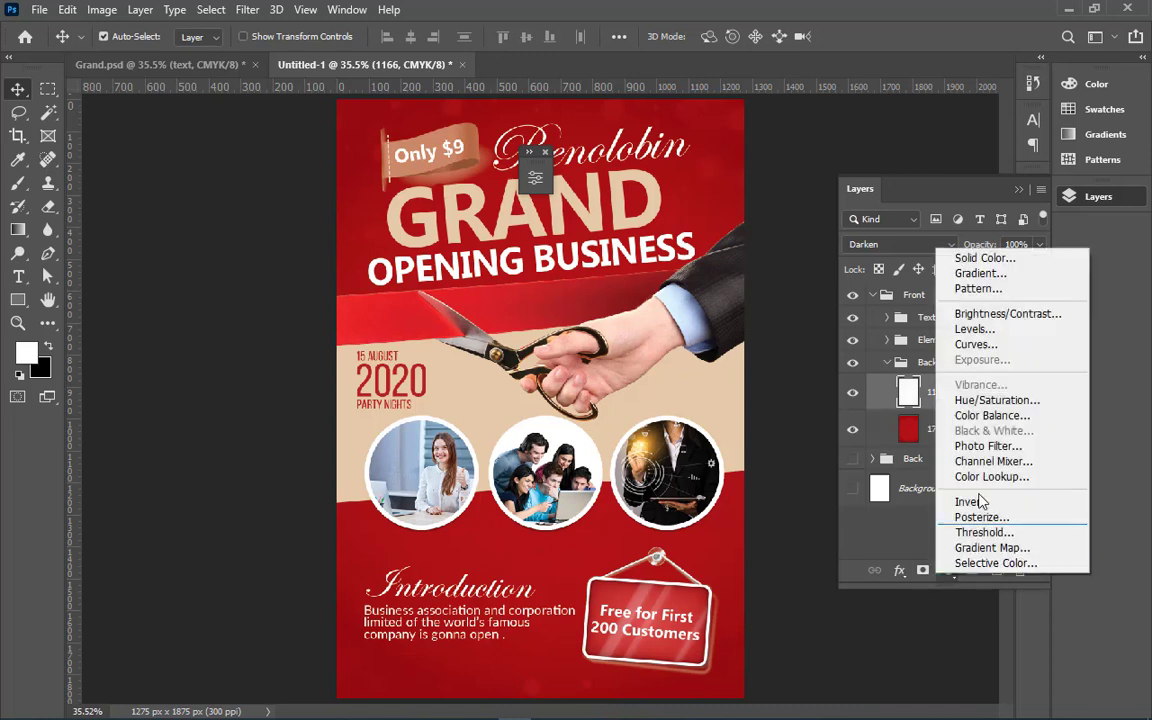
left_click(994, 332)
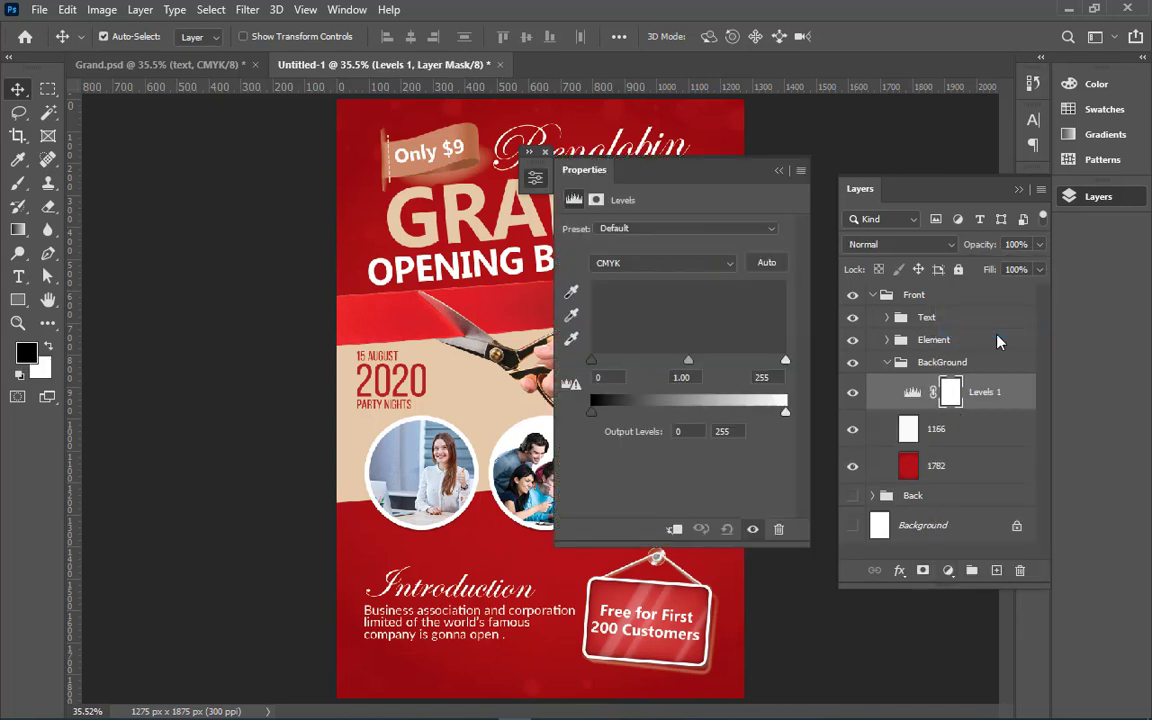
left_click_drag(689, 362, 705, 362)
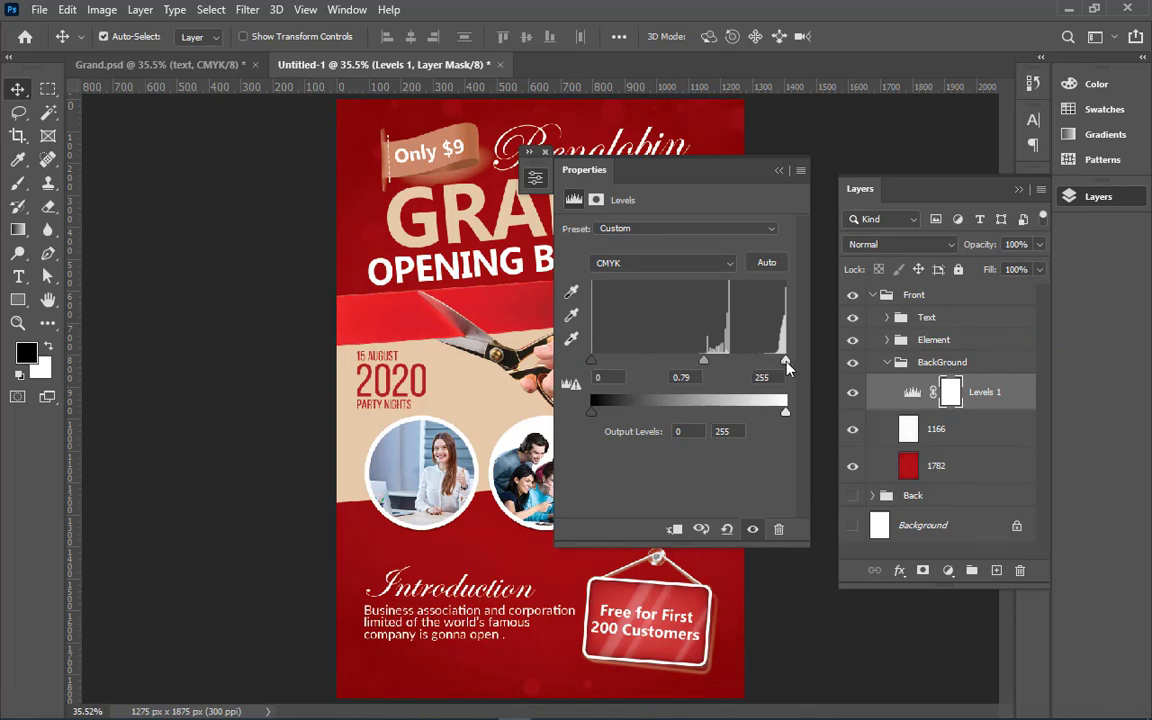
left_click_drag(787, 368, 779, 368)
left_click_drag(703, 366, 707, 368)
left_click(703, 155)
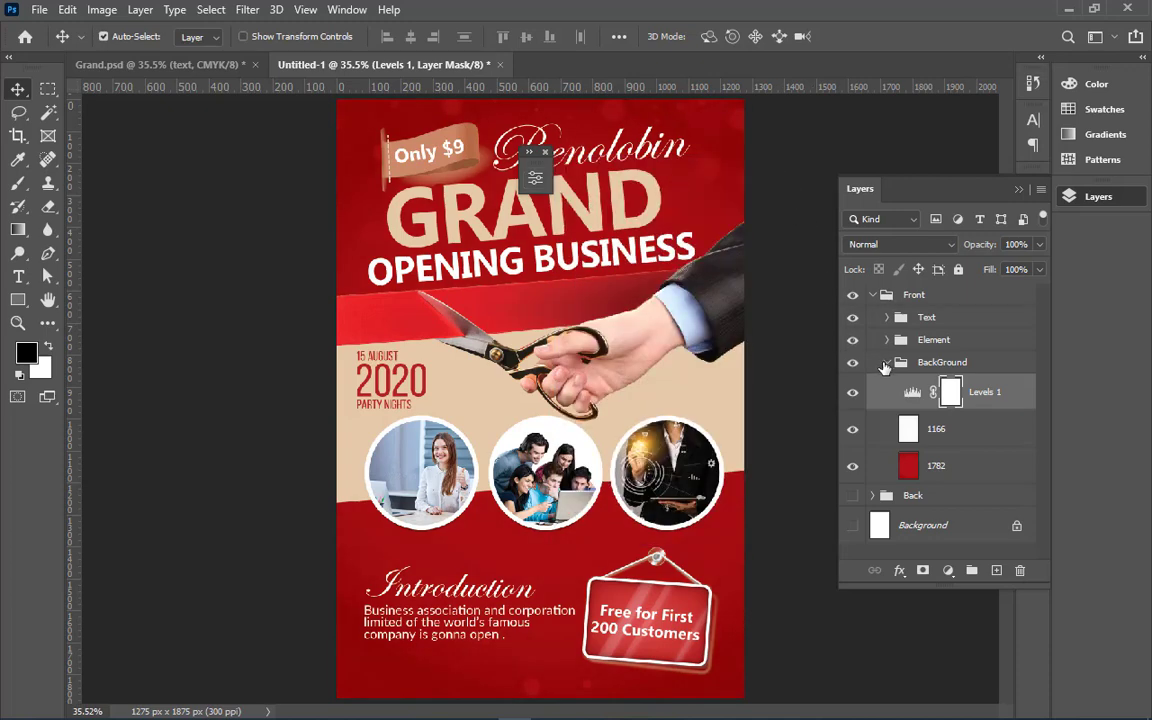
left_click(885, 363)
left_click(852, 363)
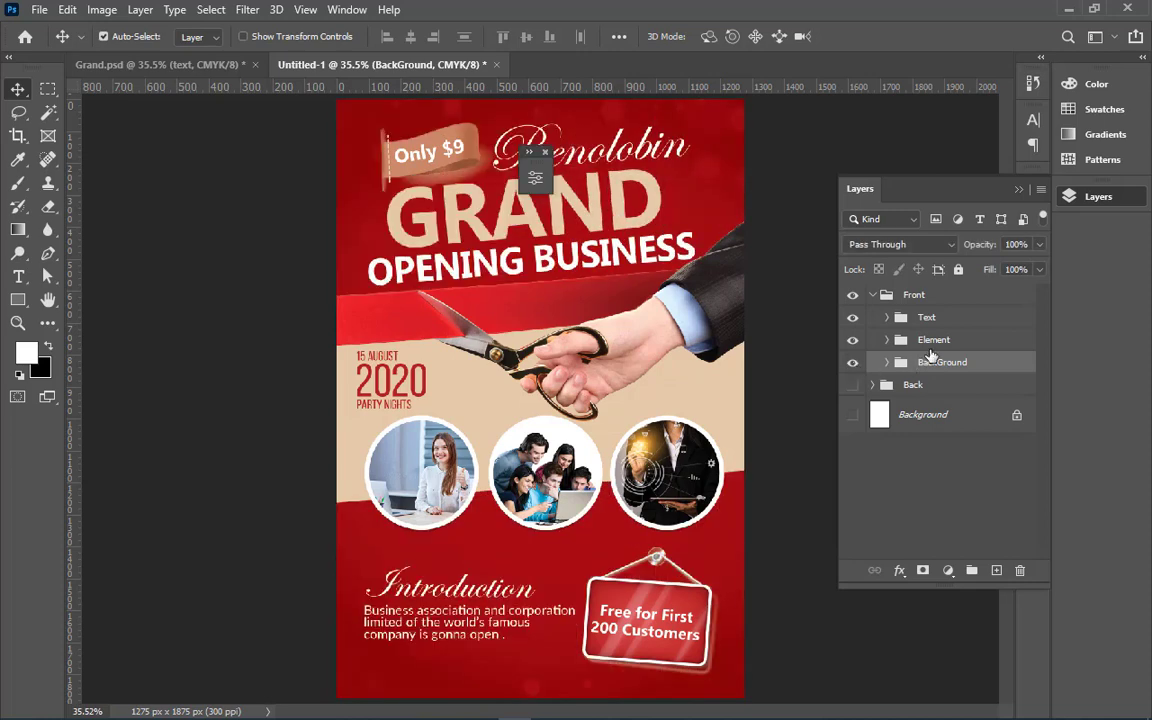
Try saving over the existing Grand file, which fails with a could-not-save error
key("ctrl+minus")
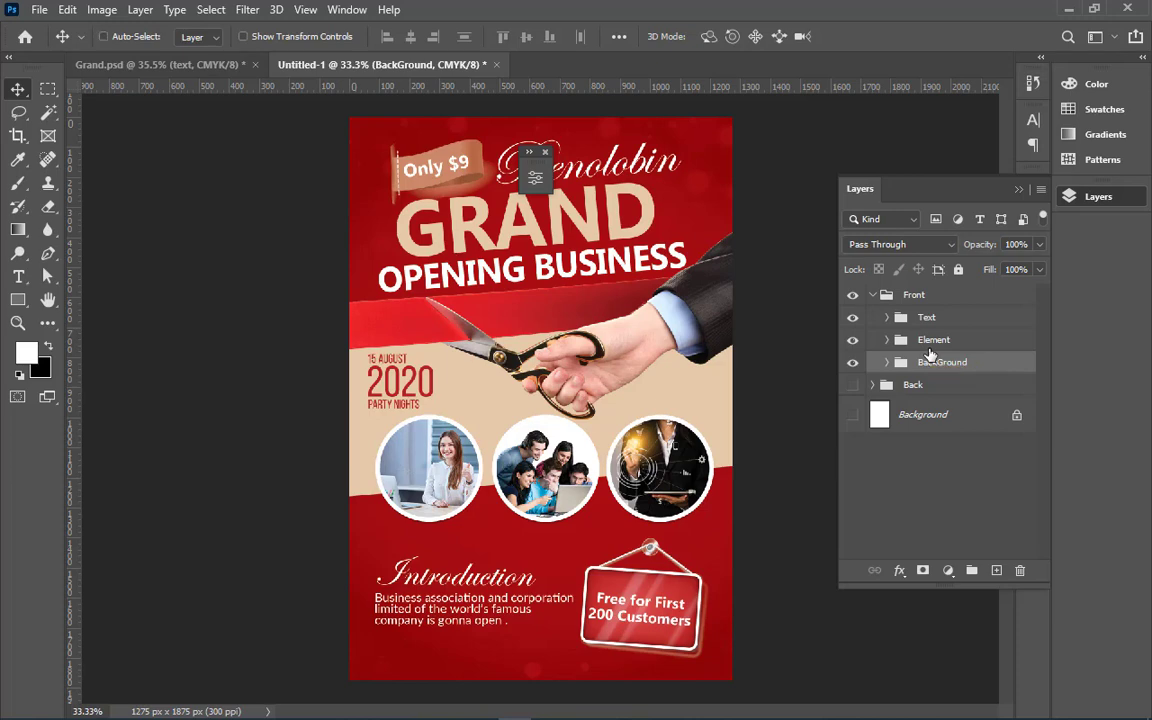
key("ctrl+s")
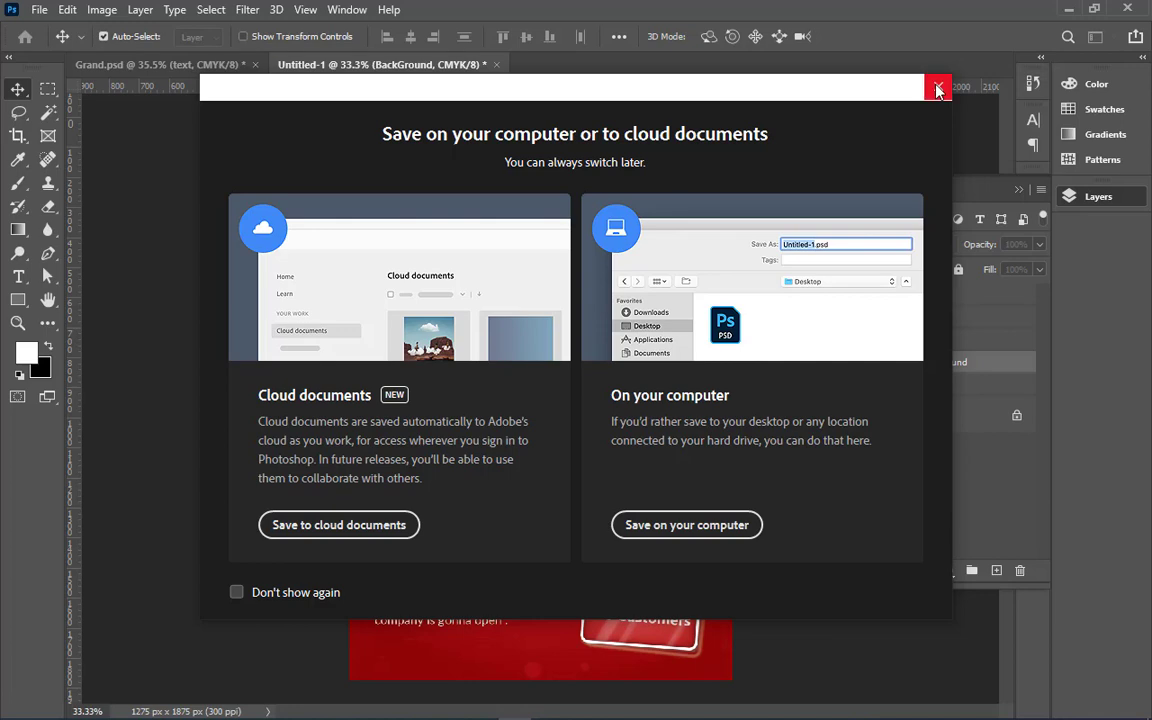
left_click(687, 524)
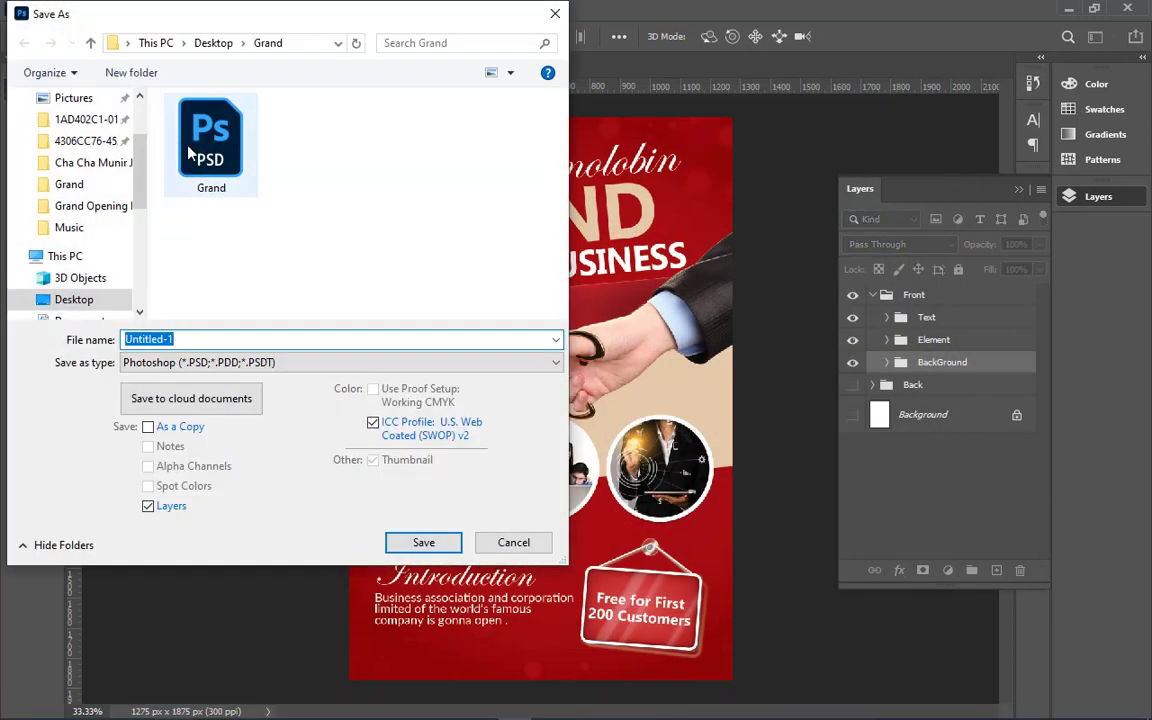
left_click(211, 145)
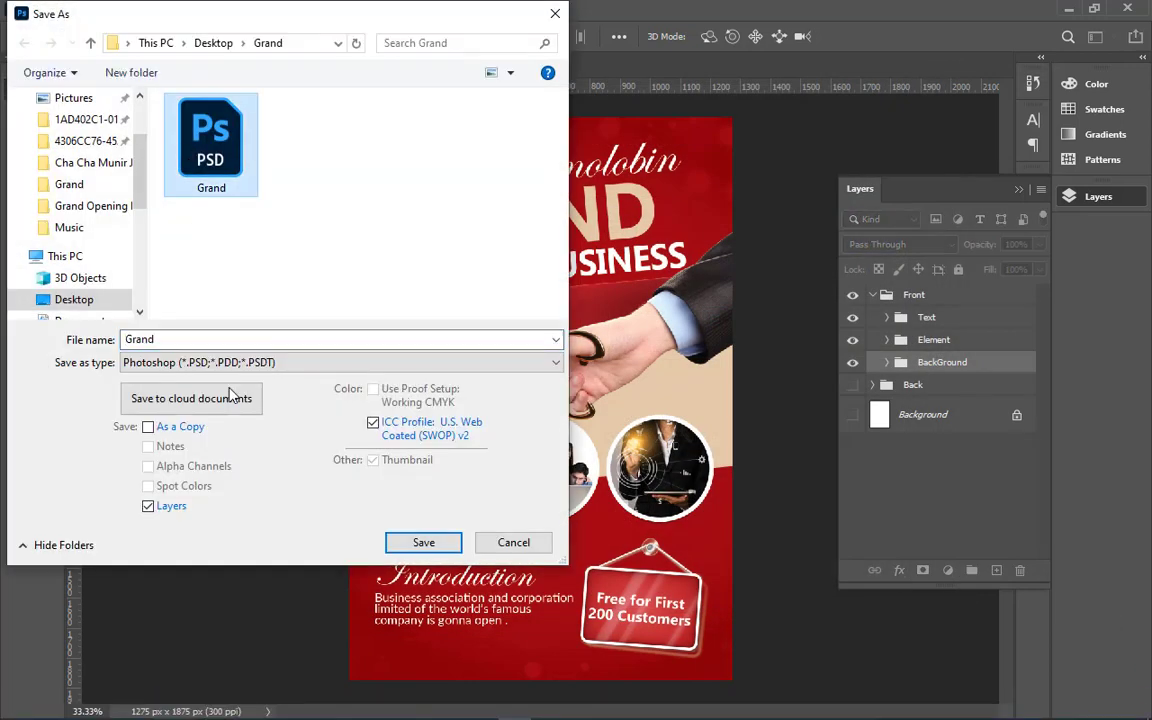
left_click(437, 543)
left_click(605, 367)
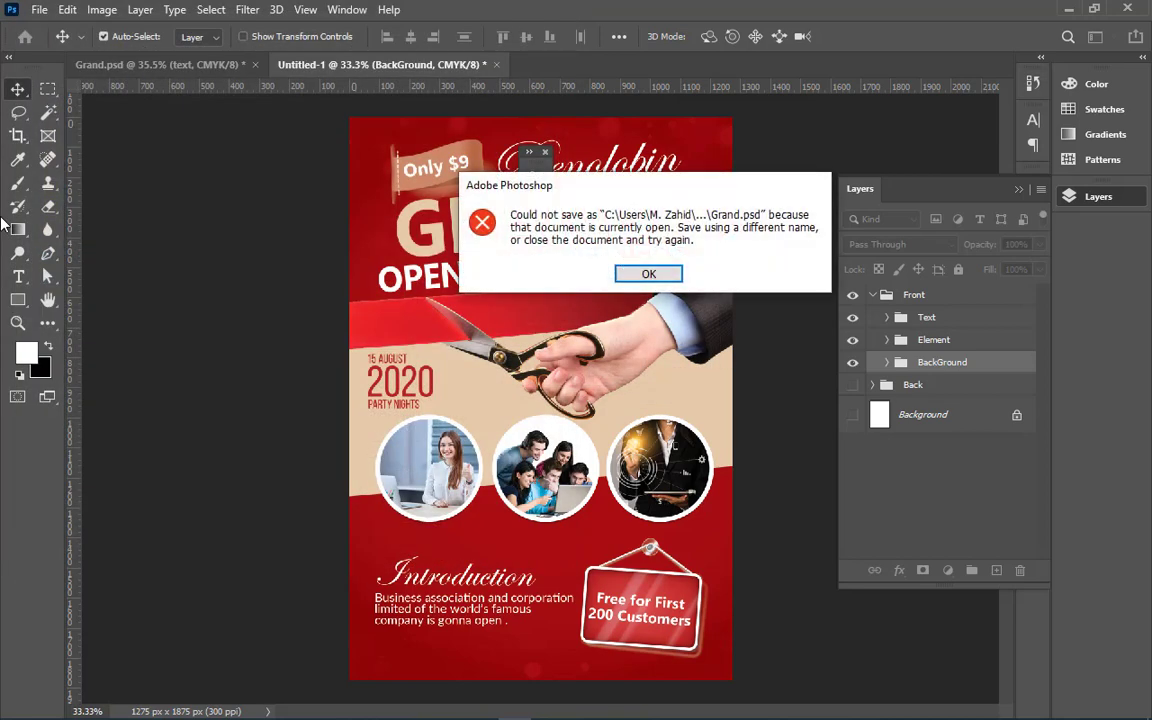
left_click(648, 273)
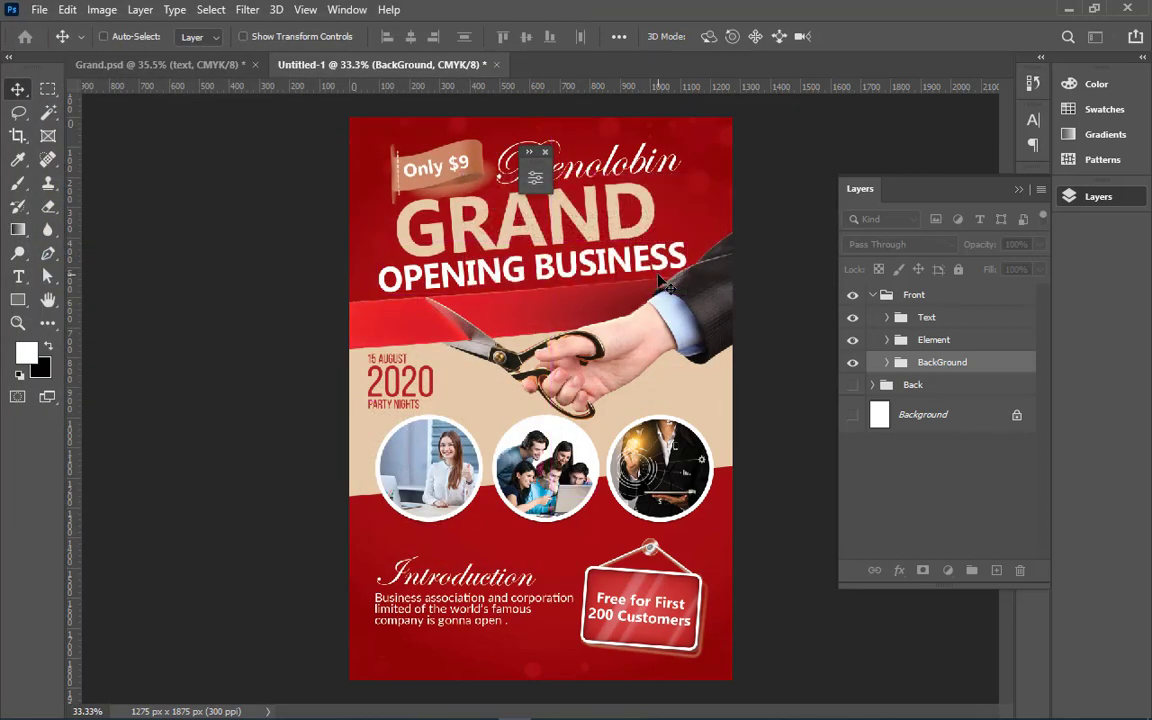
Save the document as Grand 1.psd in the Desktop Grand folder
key("ctrl+s")
left_click(653, 596)
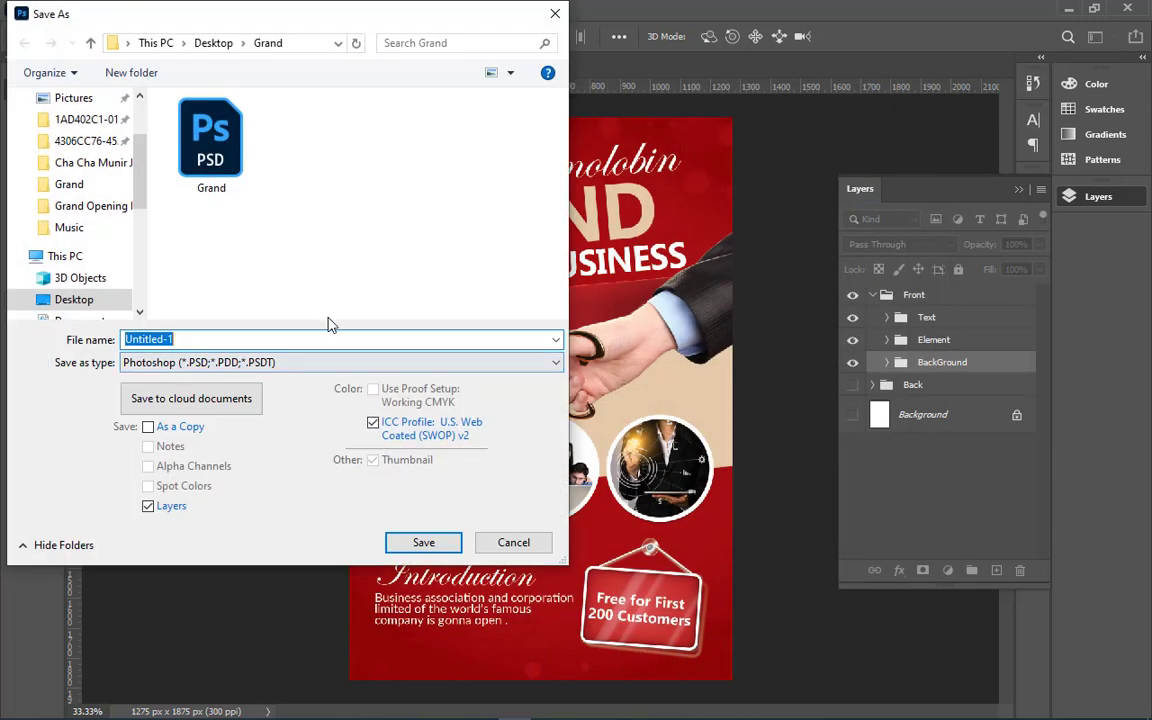
left_click(316, 338)
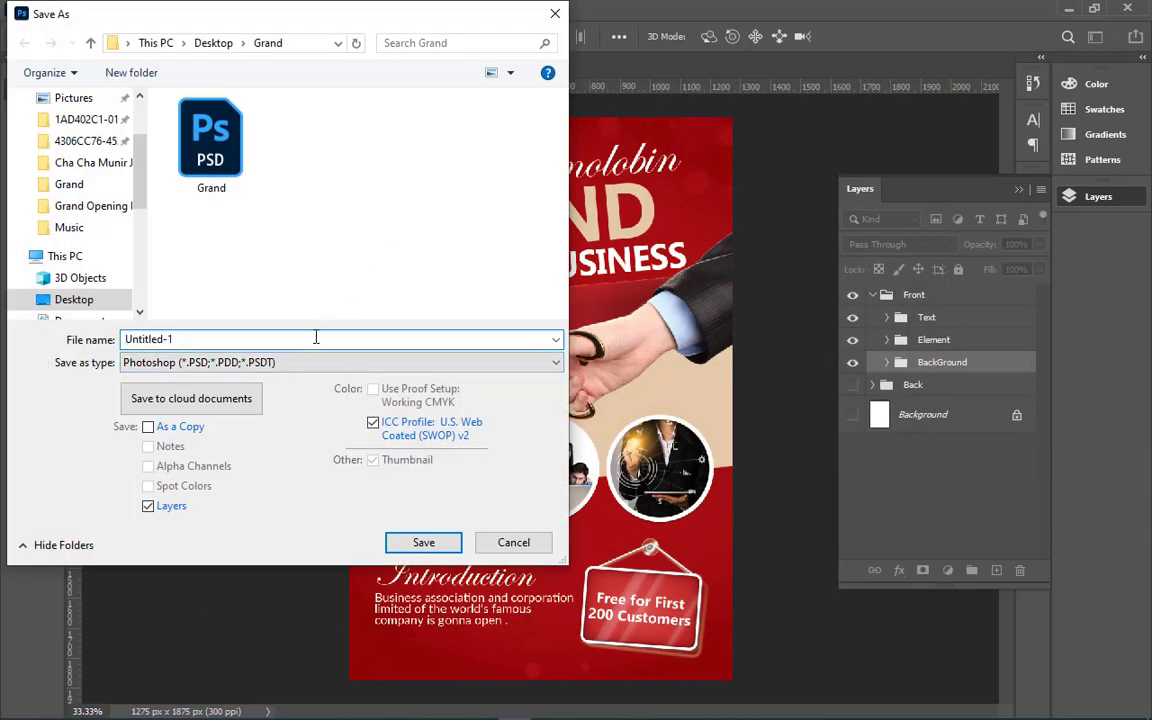
left_click(218, 170)
double_click(202, 340)
left_click(202, 340)
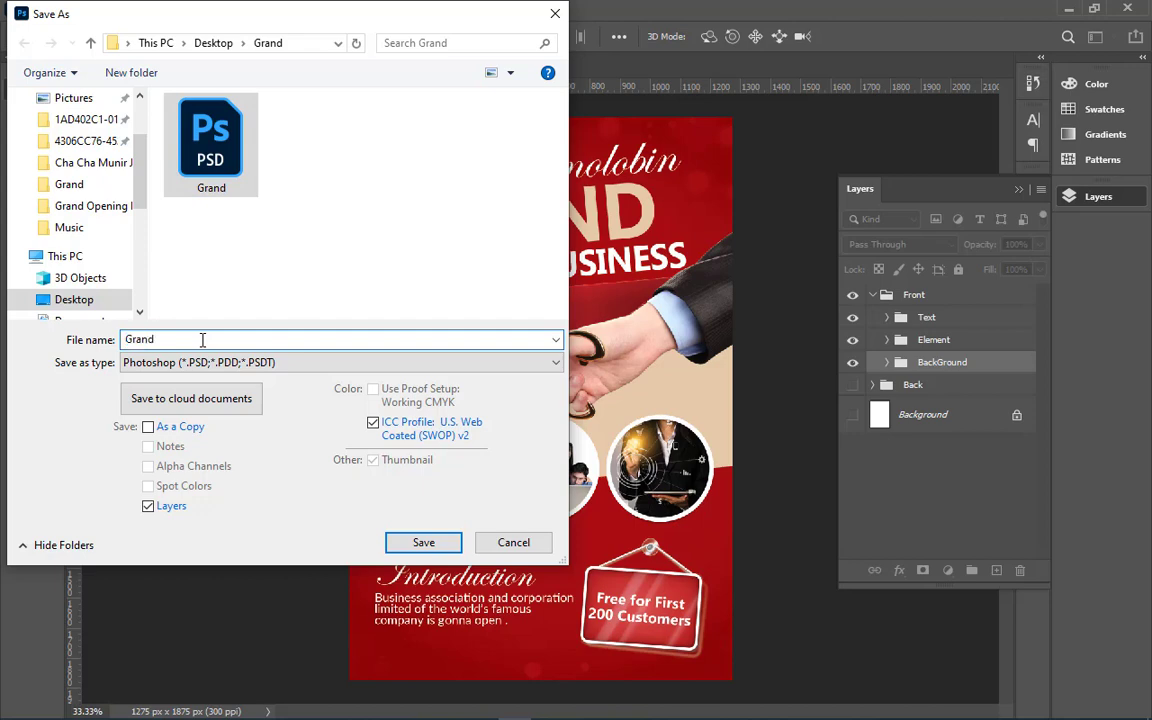
left_click(420, 542)
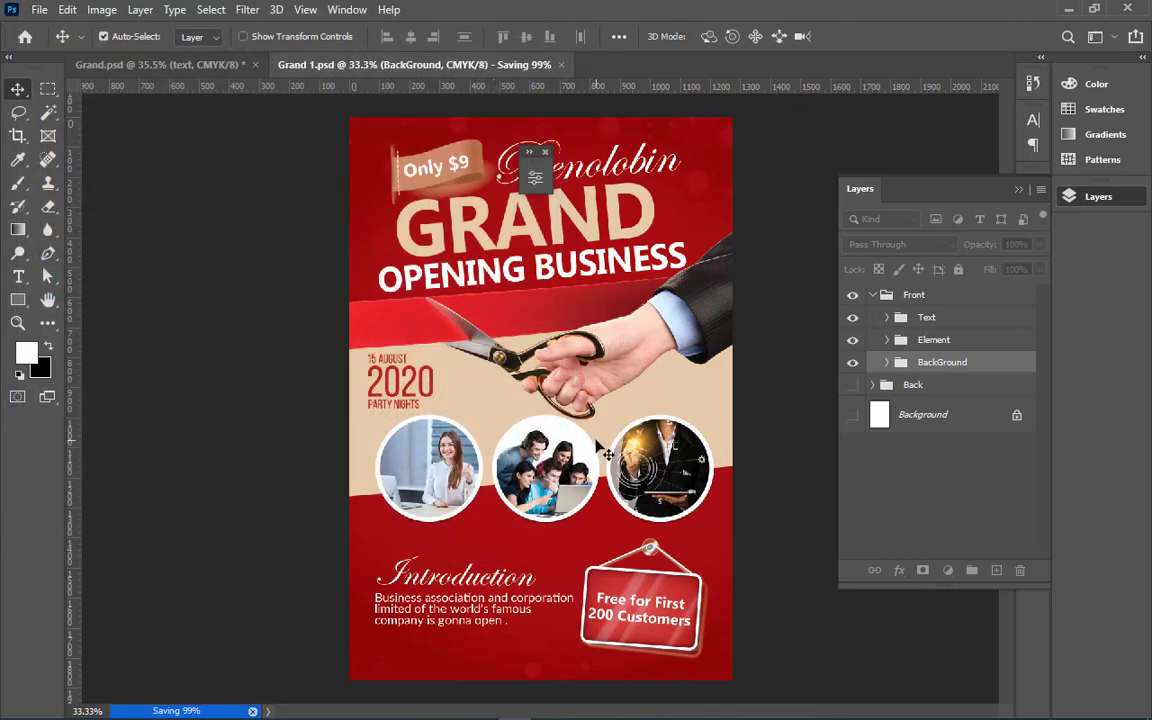
Export the front flyer as a 1275×1875 px, 100% quality JPG, replacing Grand/Front.jpg
left_click(873, 295)
left_click(855, 296)
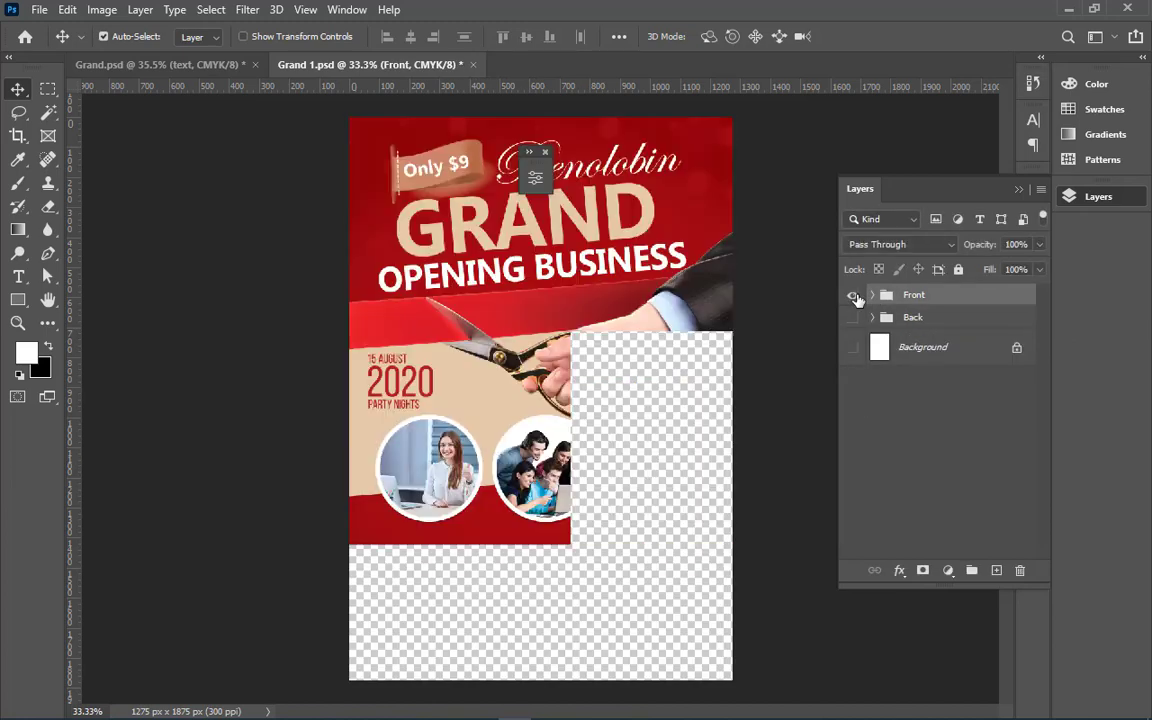
key("ctrl")
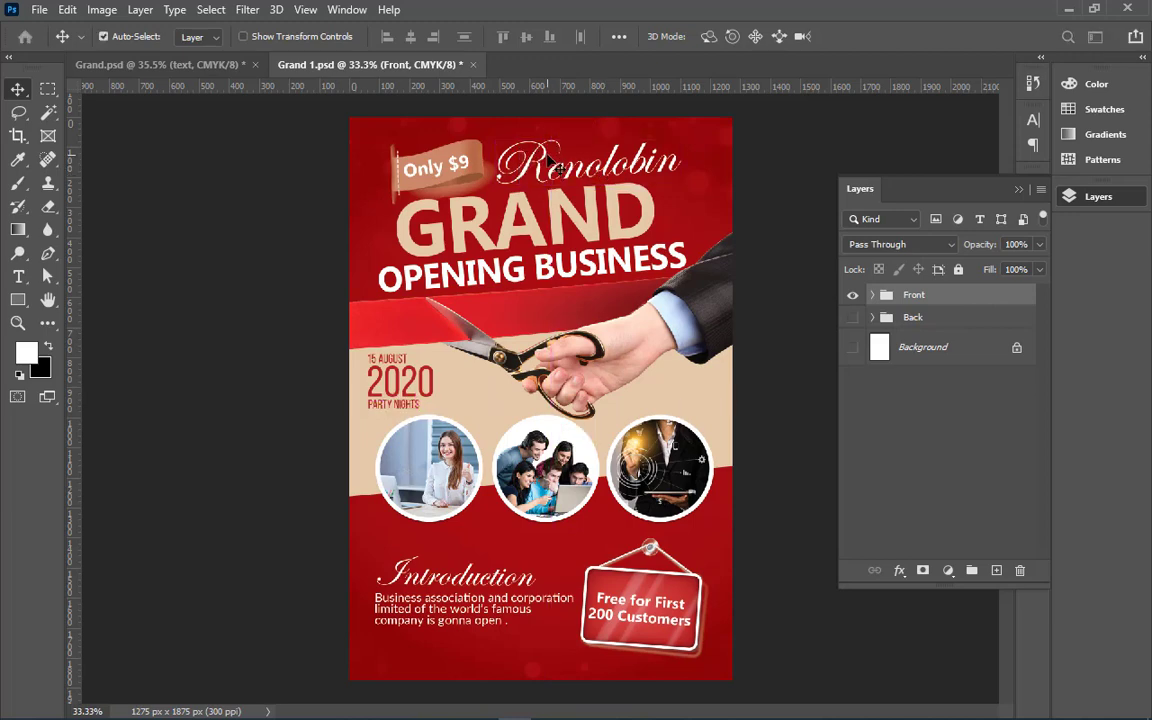
key("ctrl+alt+shift+w")
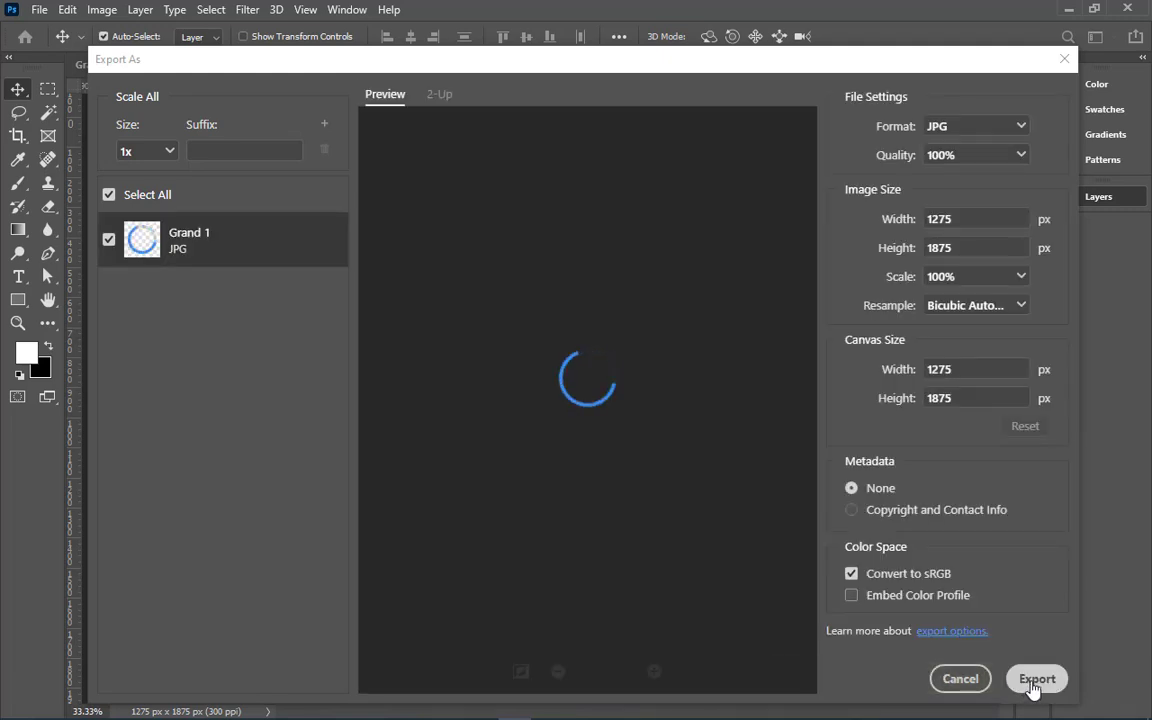
left_click(1035, 680)
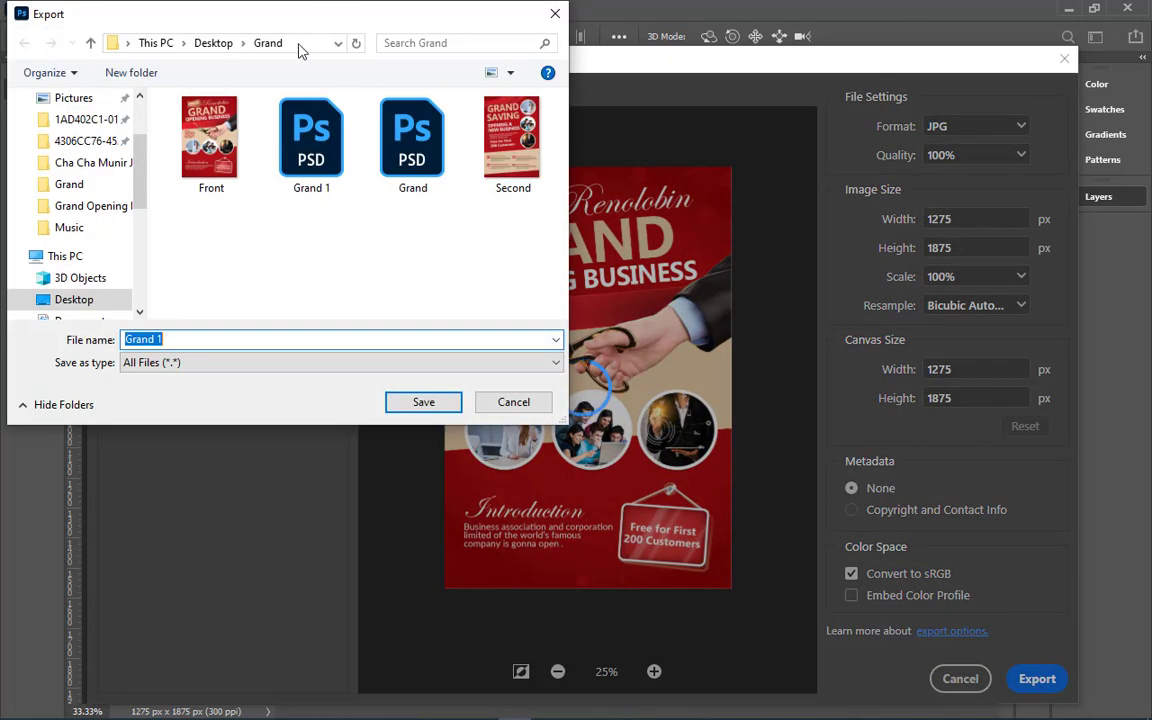
left_click(210, 140)
left_click(413, 403)
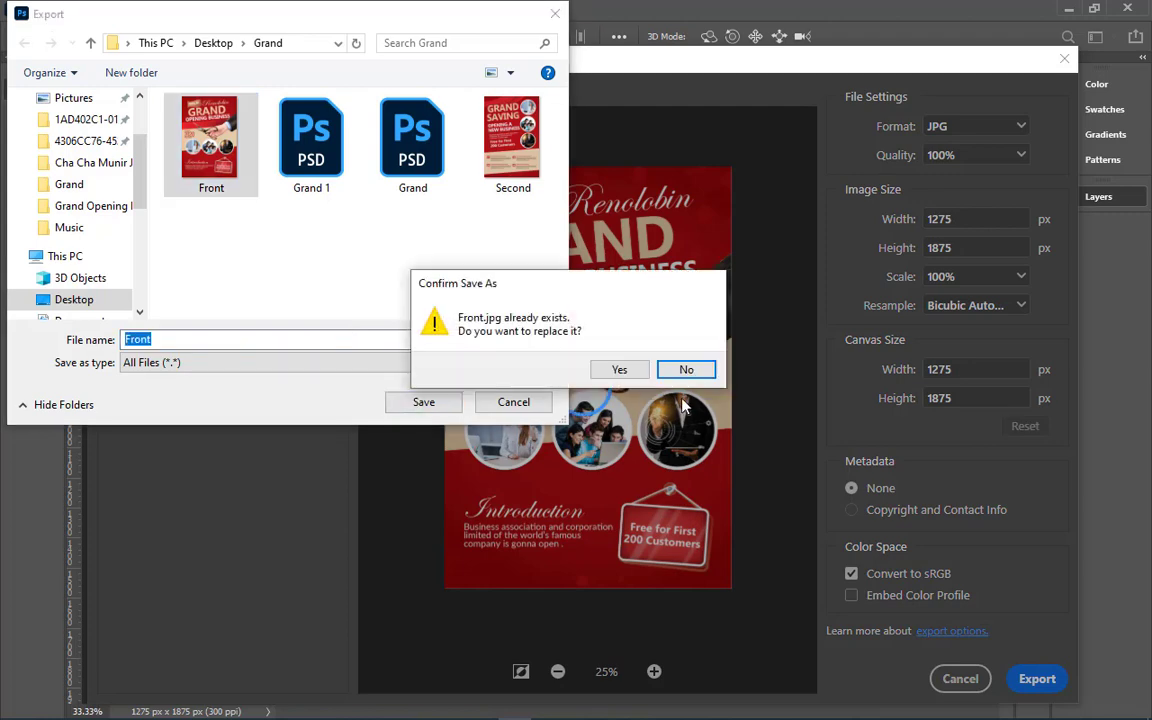
left_click(617, 368)
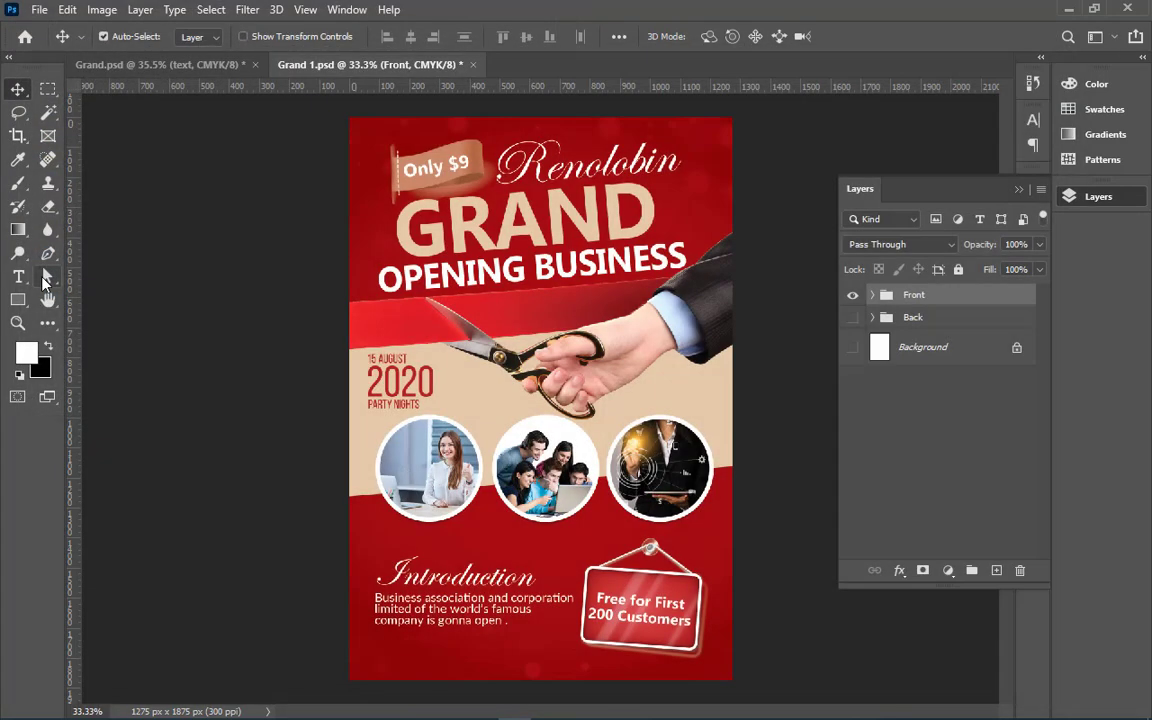
Hide Front, show Back, and export it as a 100% JPG replacing Second.jpg
left_click_drag(851, 295, 850, 328)
left_click(852, 318)
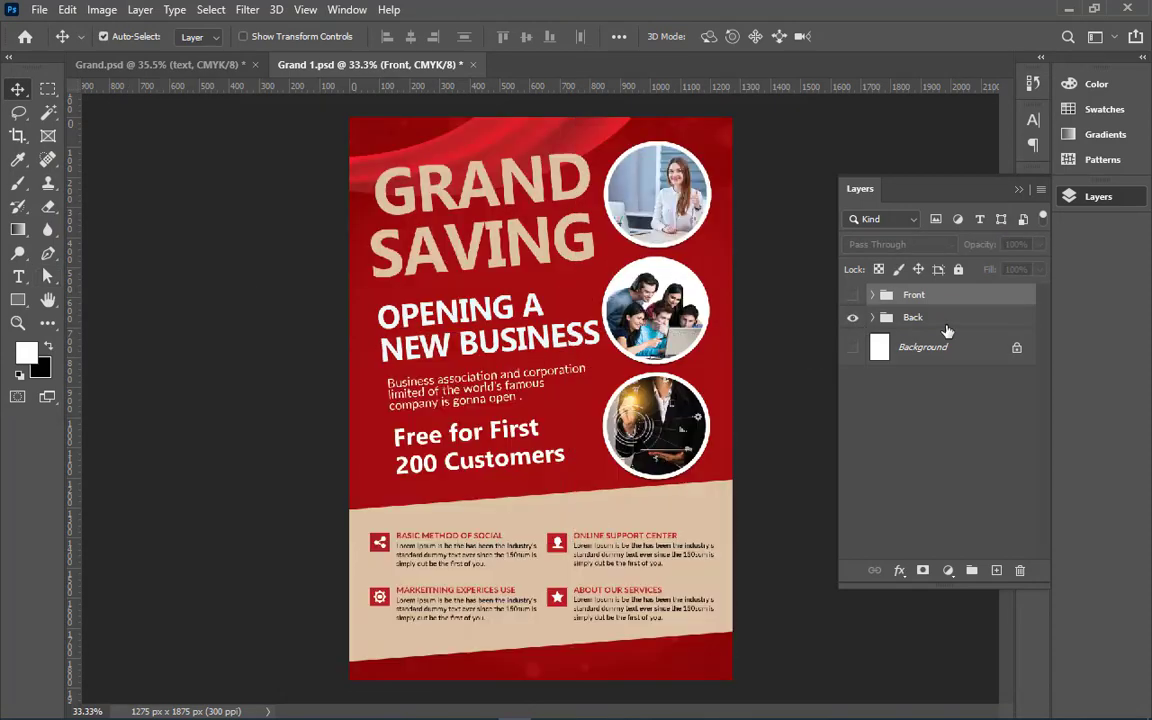
left_click(946, 326)
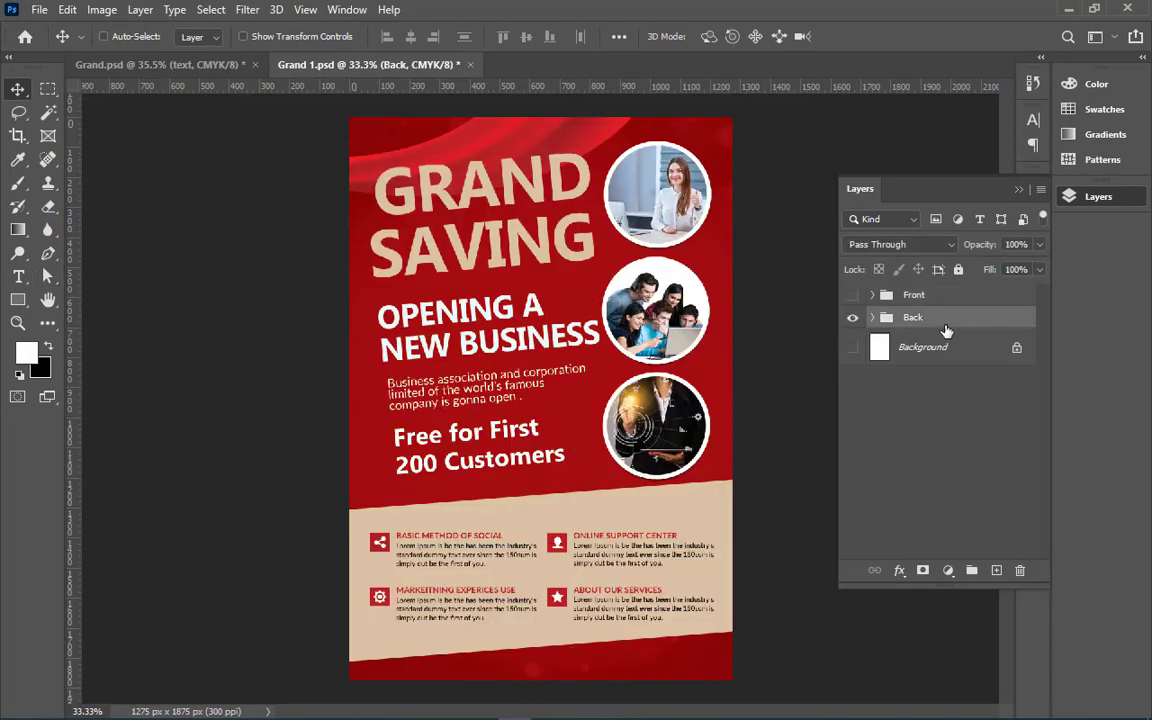
key("ctrl+alt+shift+w")
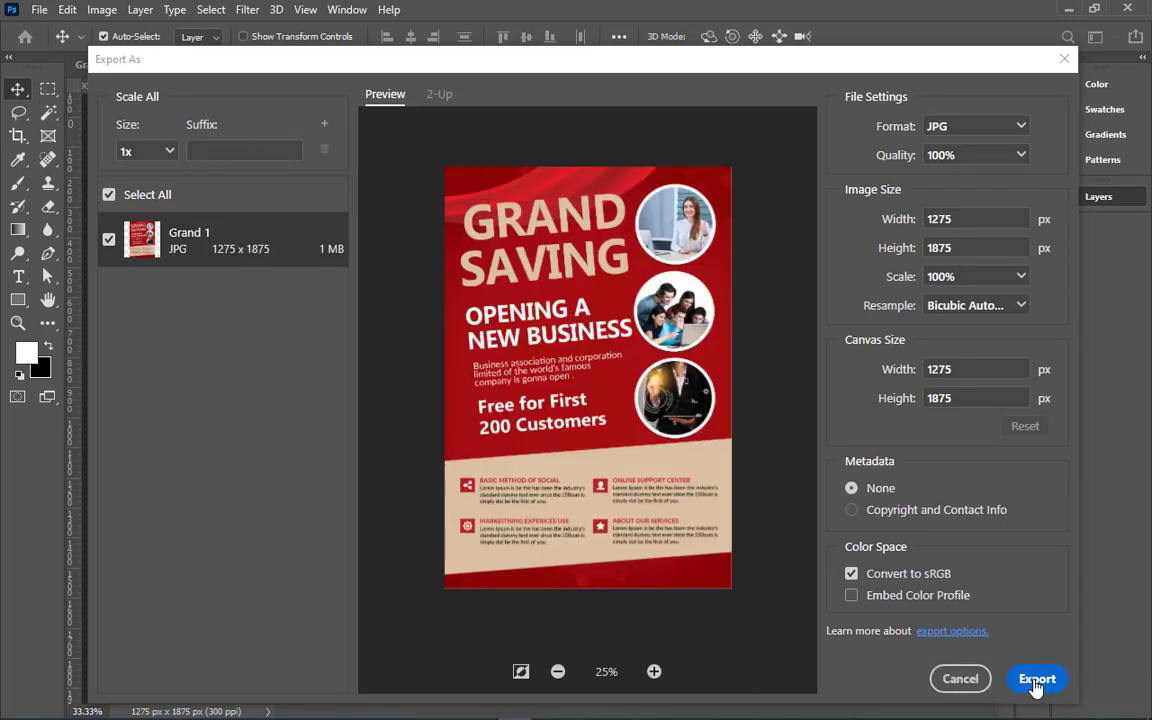
left_click(1035, 682)
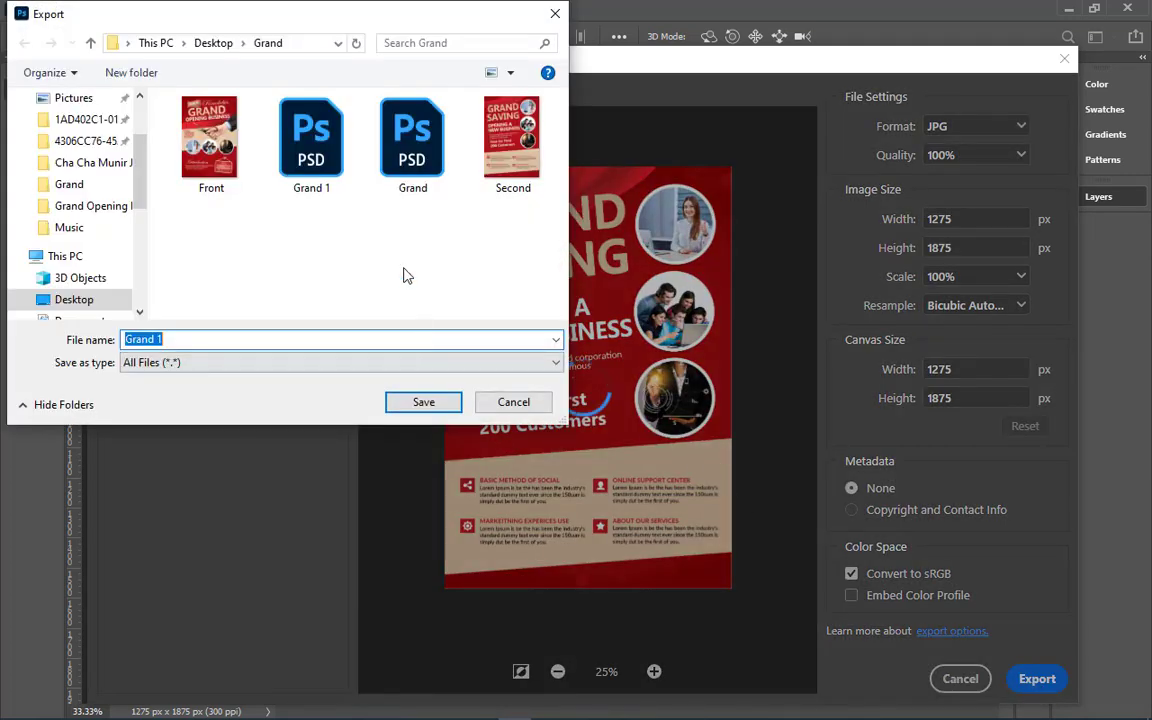
left_click(505, 165)
left_click(445, 403)
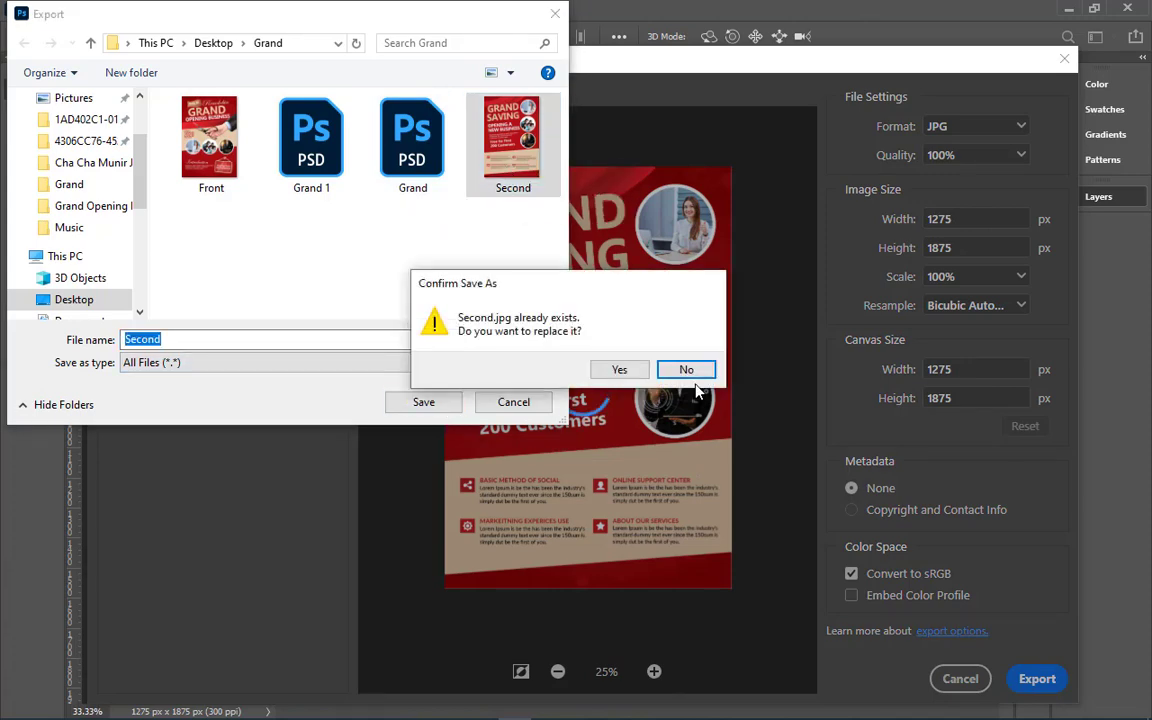
left_click(619, 370)
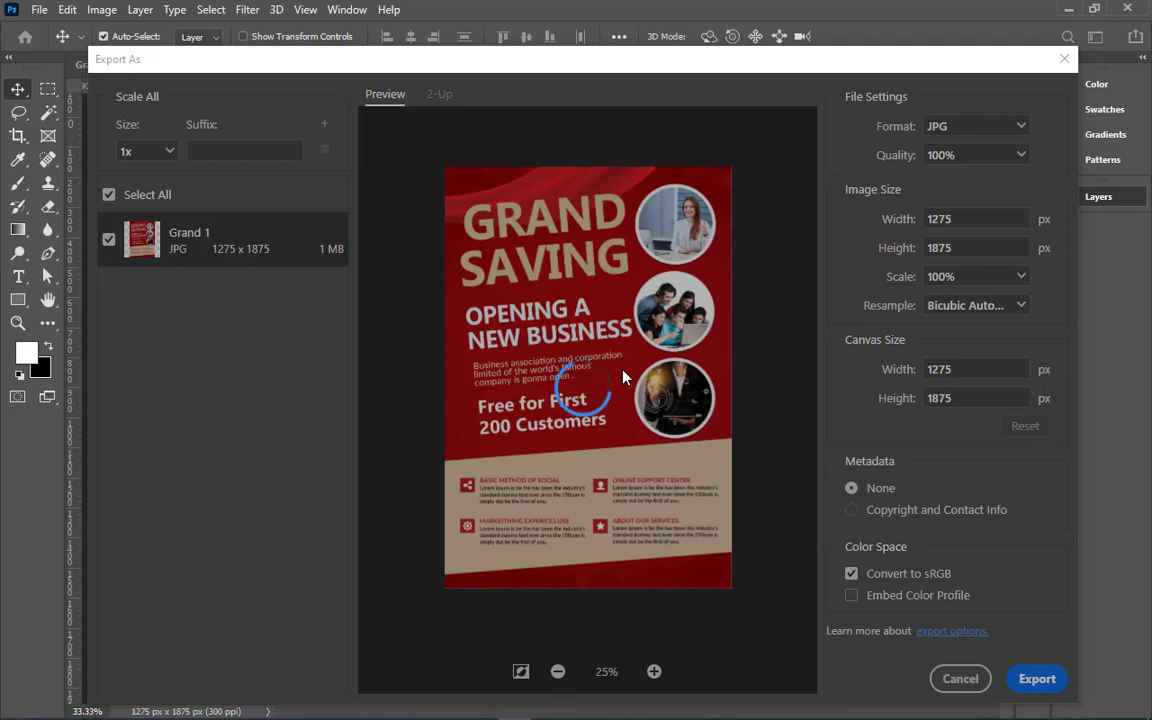